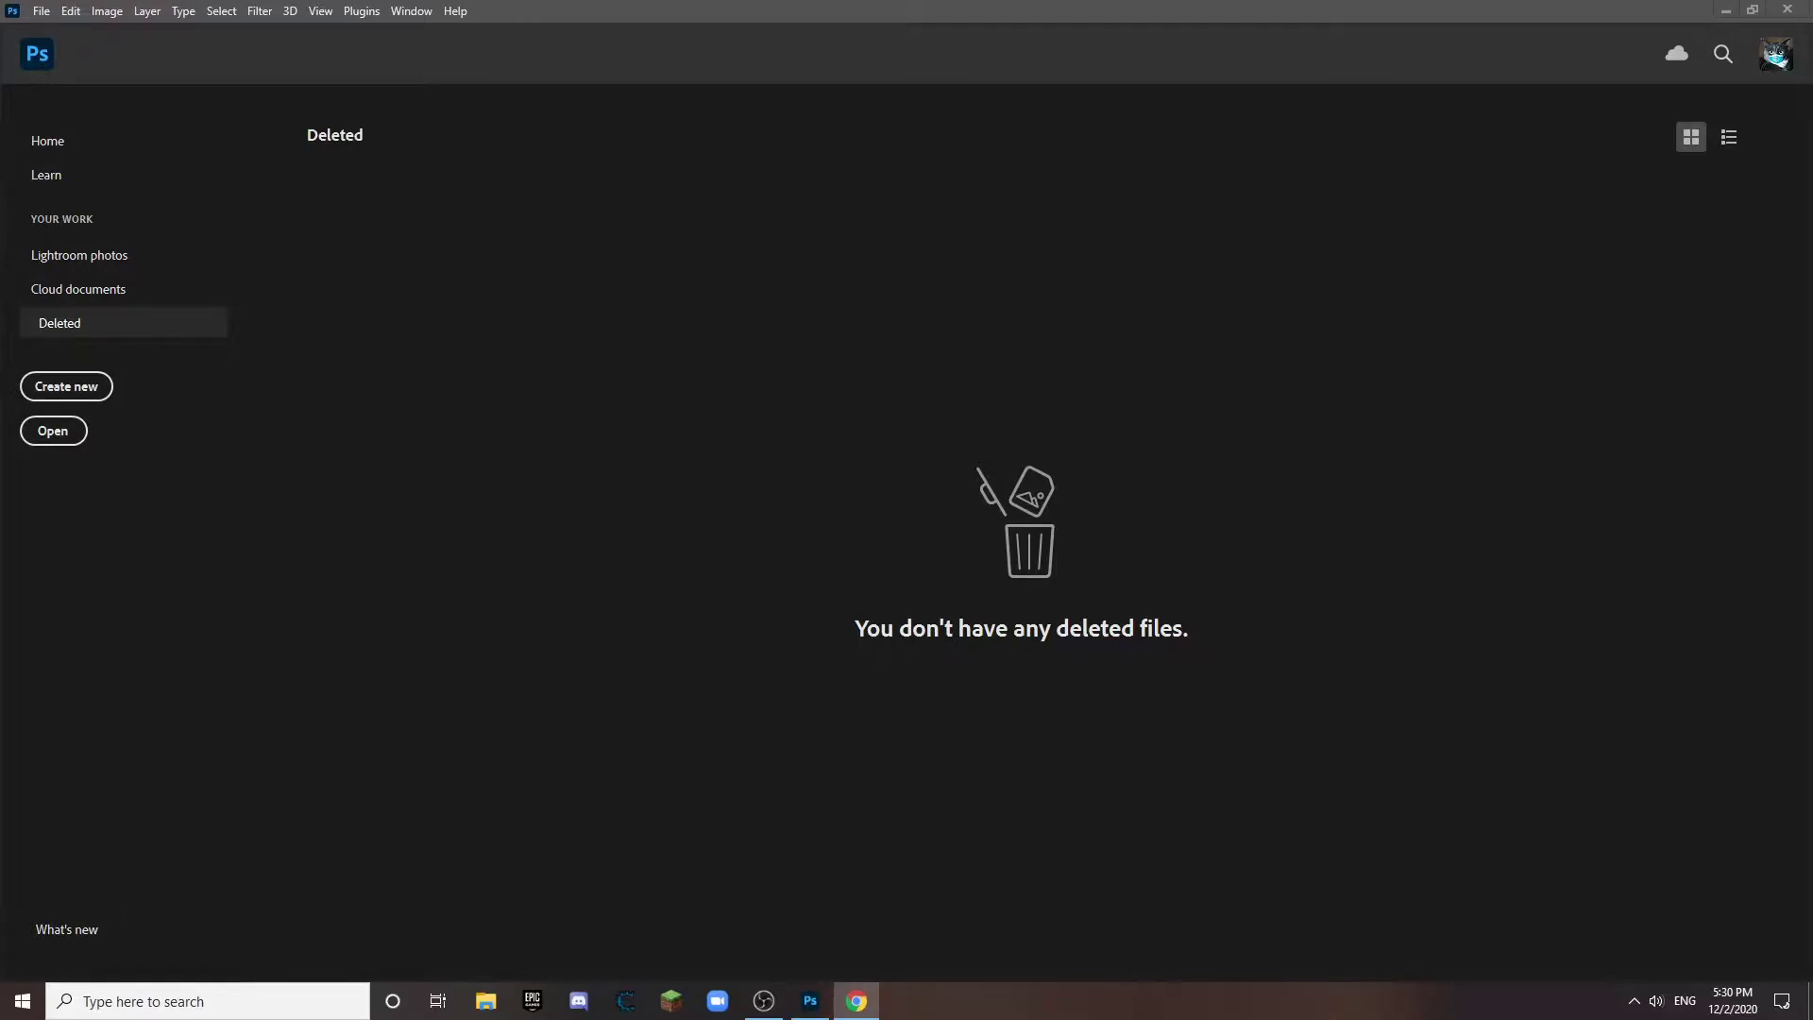
# Step: Switch to Chrome and view the uploaded videos on the own YouTube channel's home page
pyautogui.click(857, 1001)
pyautogui.moveTo(1259, 296); pyautogui.dragTo(911, 9)
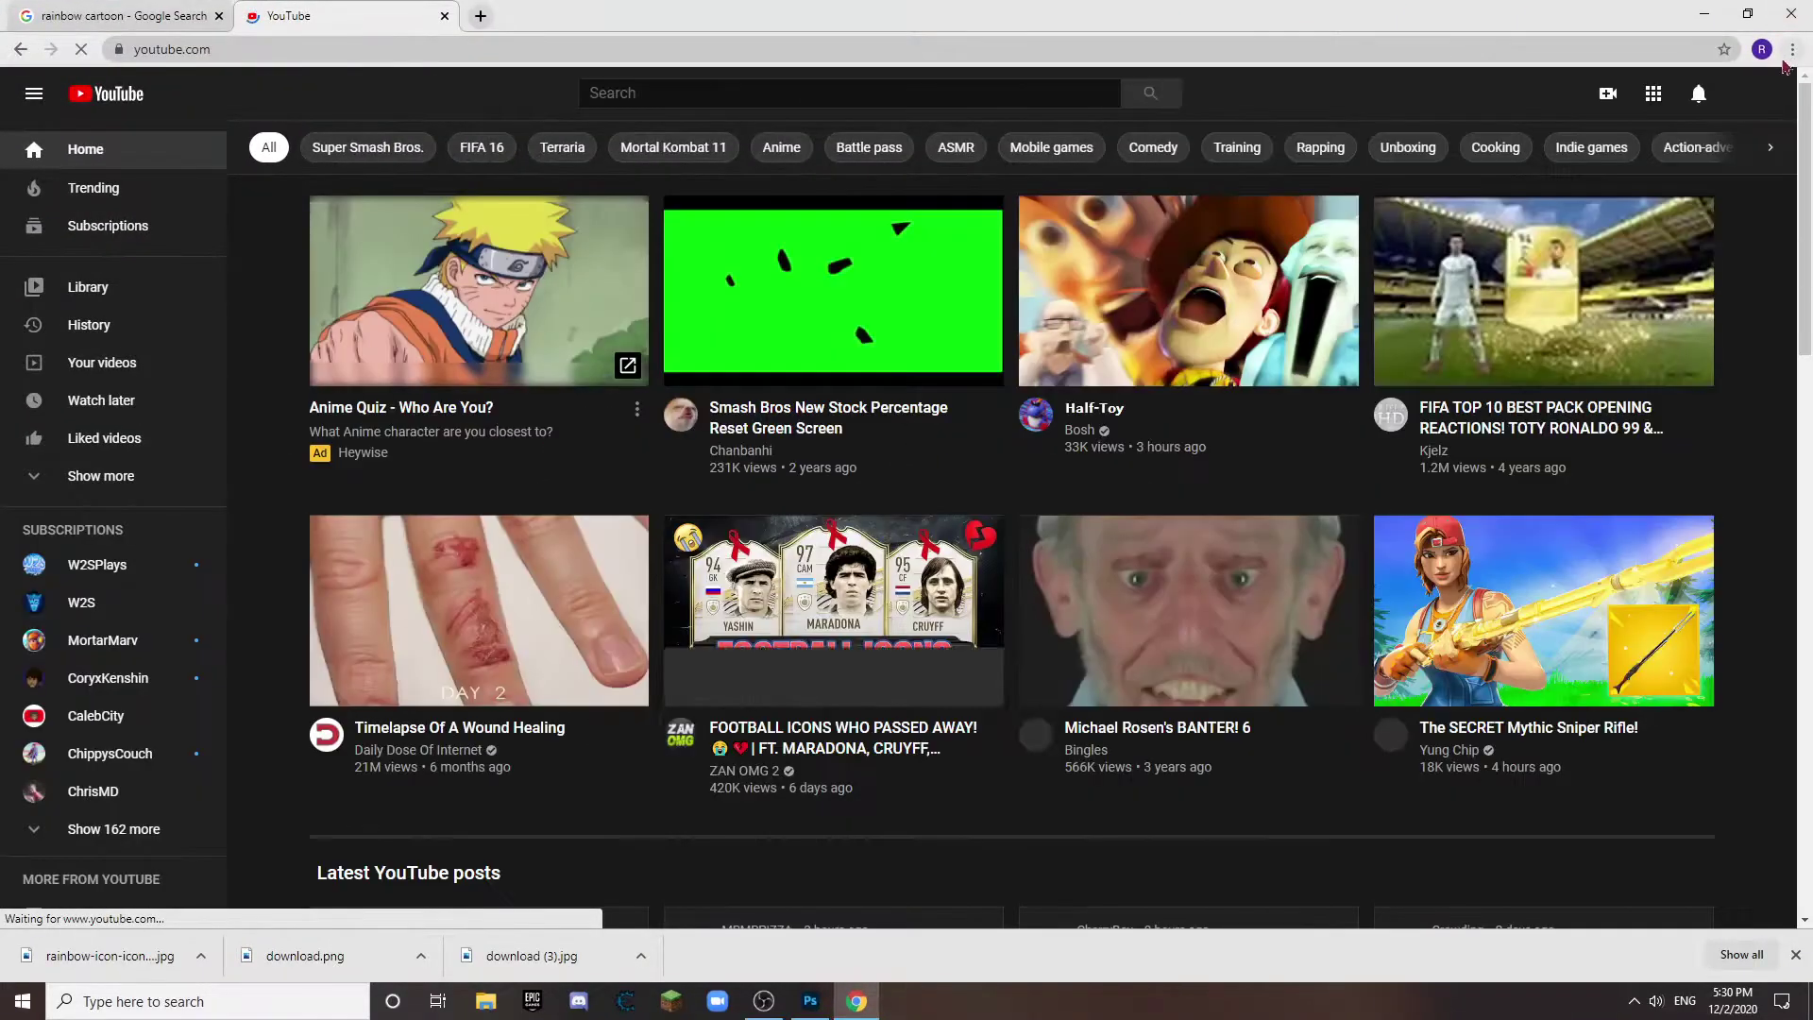
pyautogui.click(1754, 93)
pyautogui.click(1596, 235)
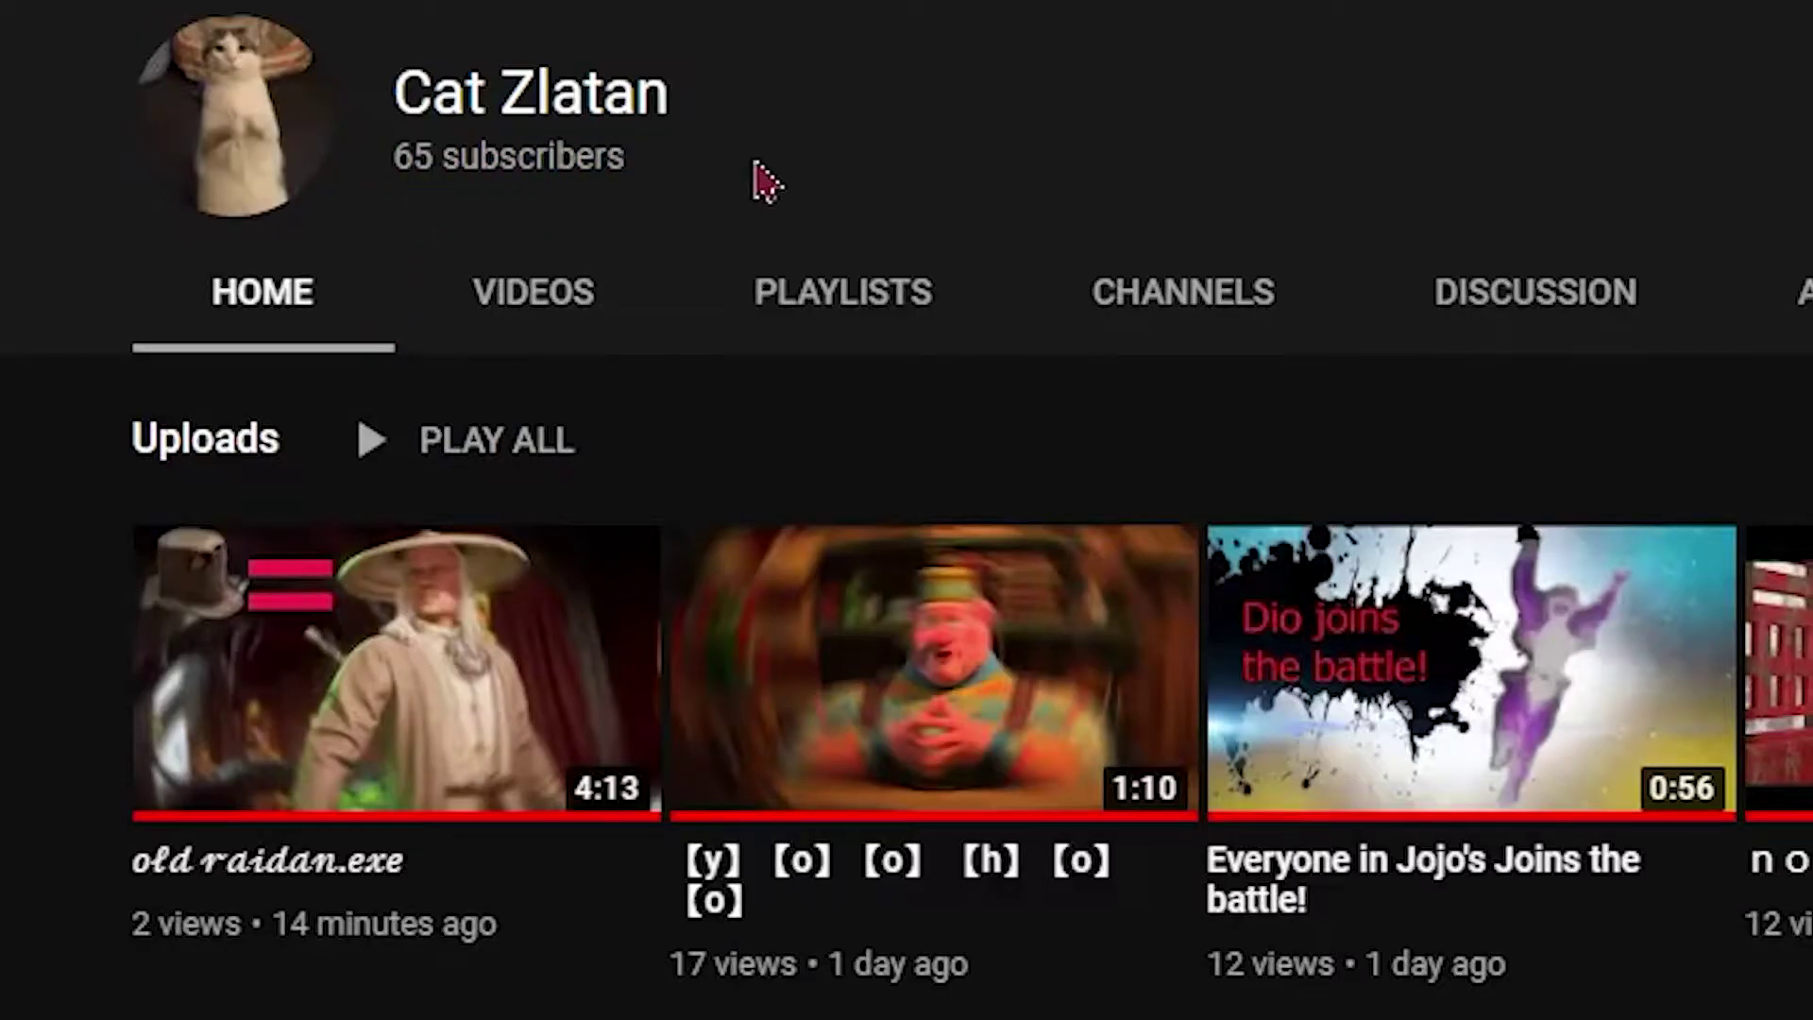
pyautogui.moveTo(330, 803)
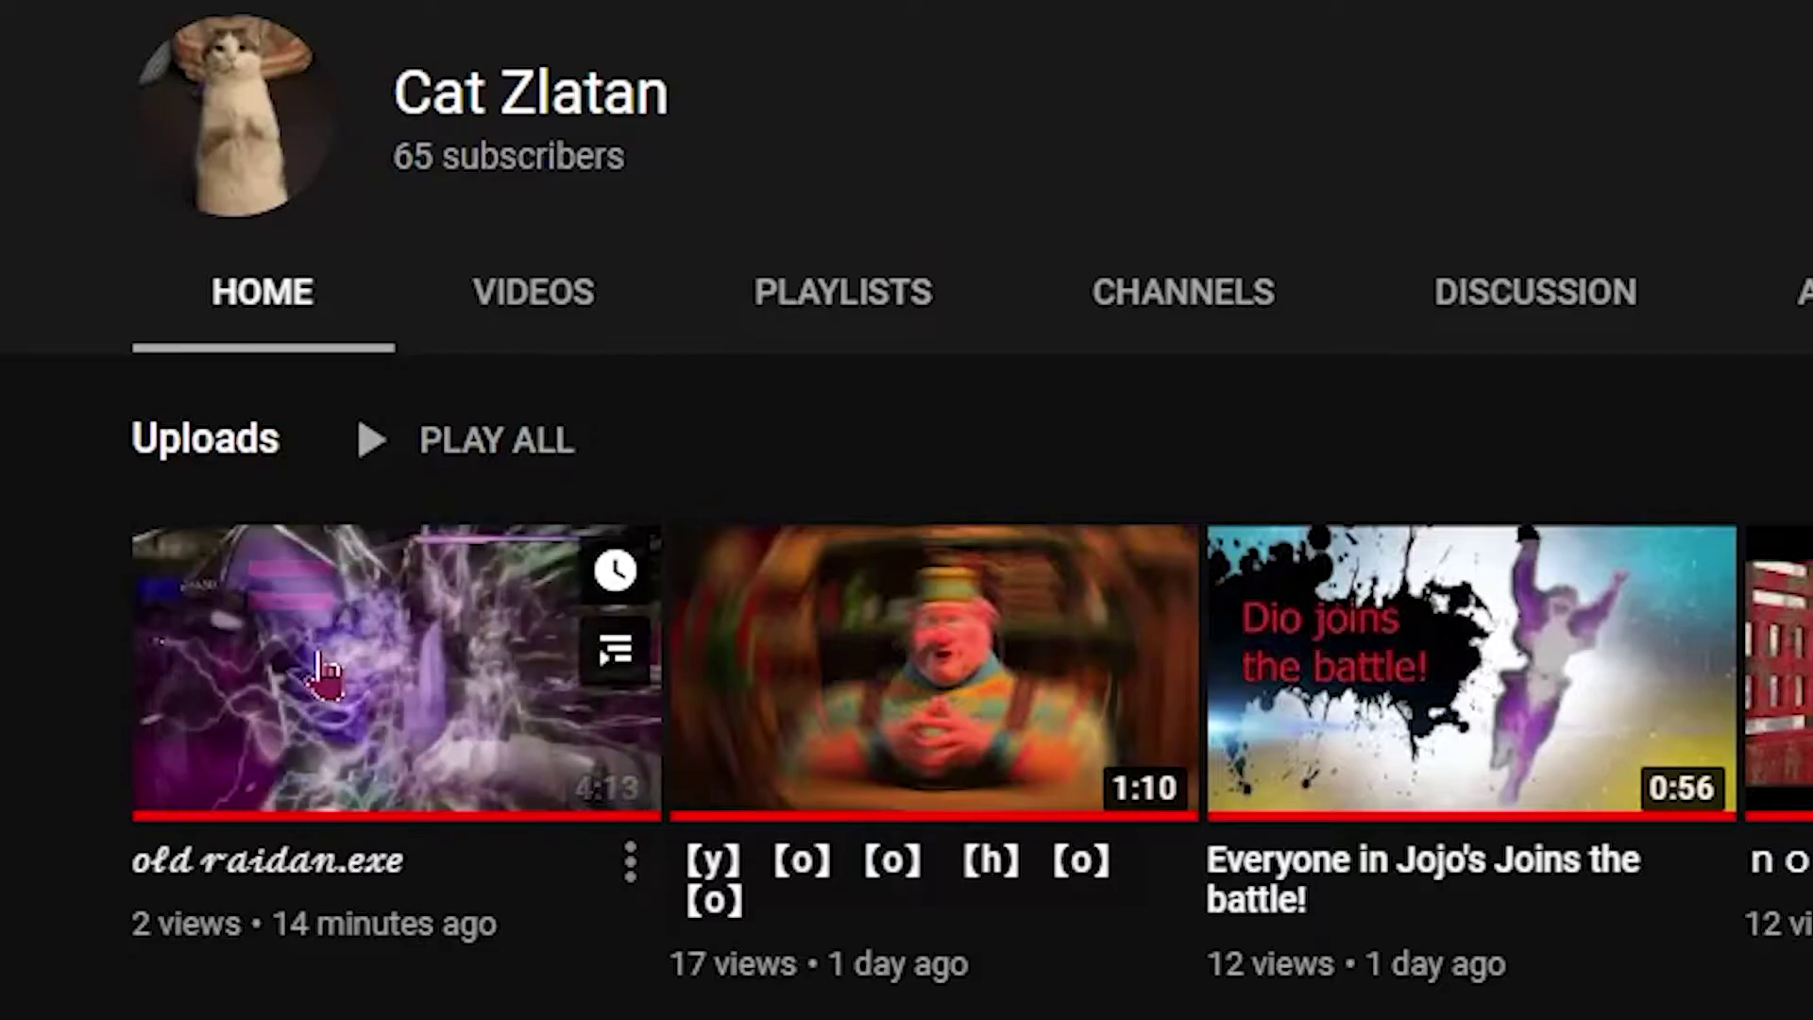
pyautogui.moveTo(636, 156); pyautogui.dragTo(361, 175)
pyautogui.click(488, 229)
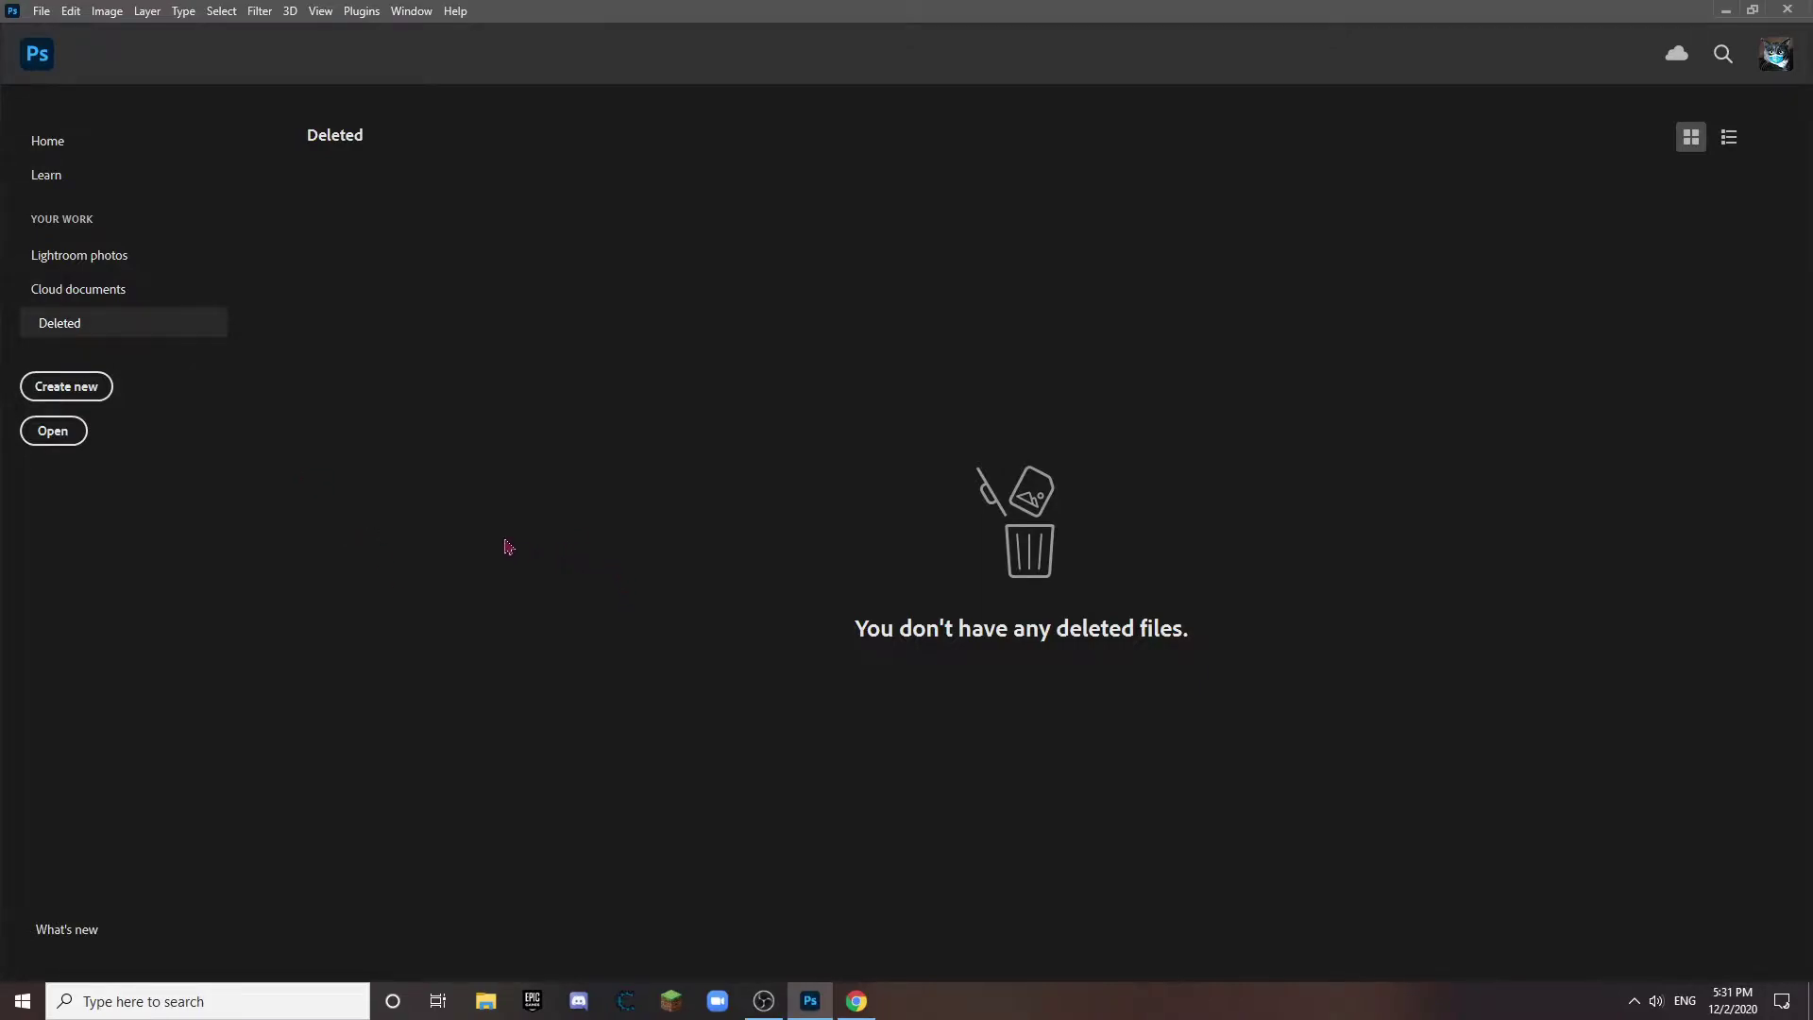
# Step: Create a new 1280 x 720 px HDV/HDTV 720p document with a white background and clear all its guides
pyautogui.click(42, 380)
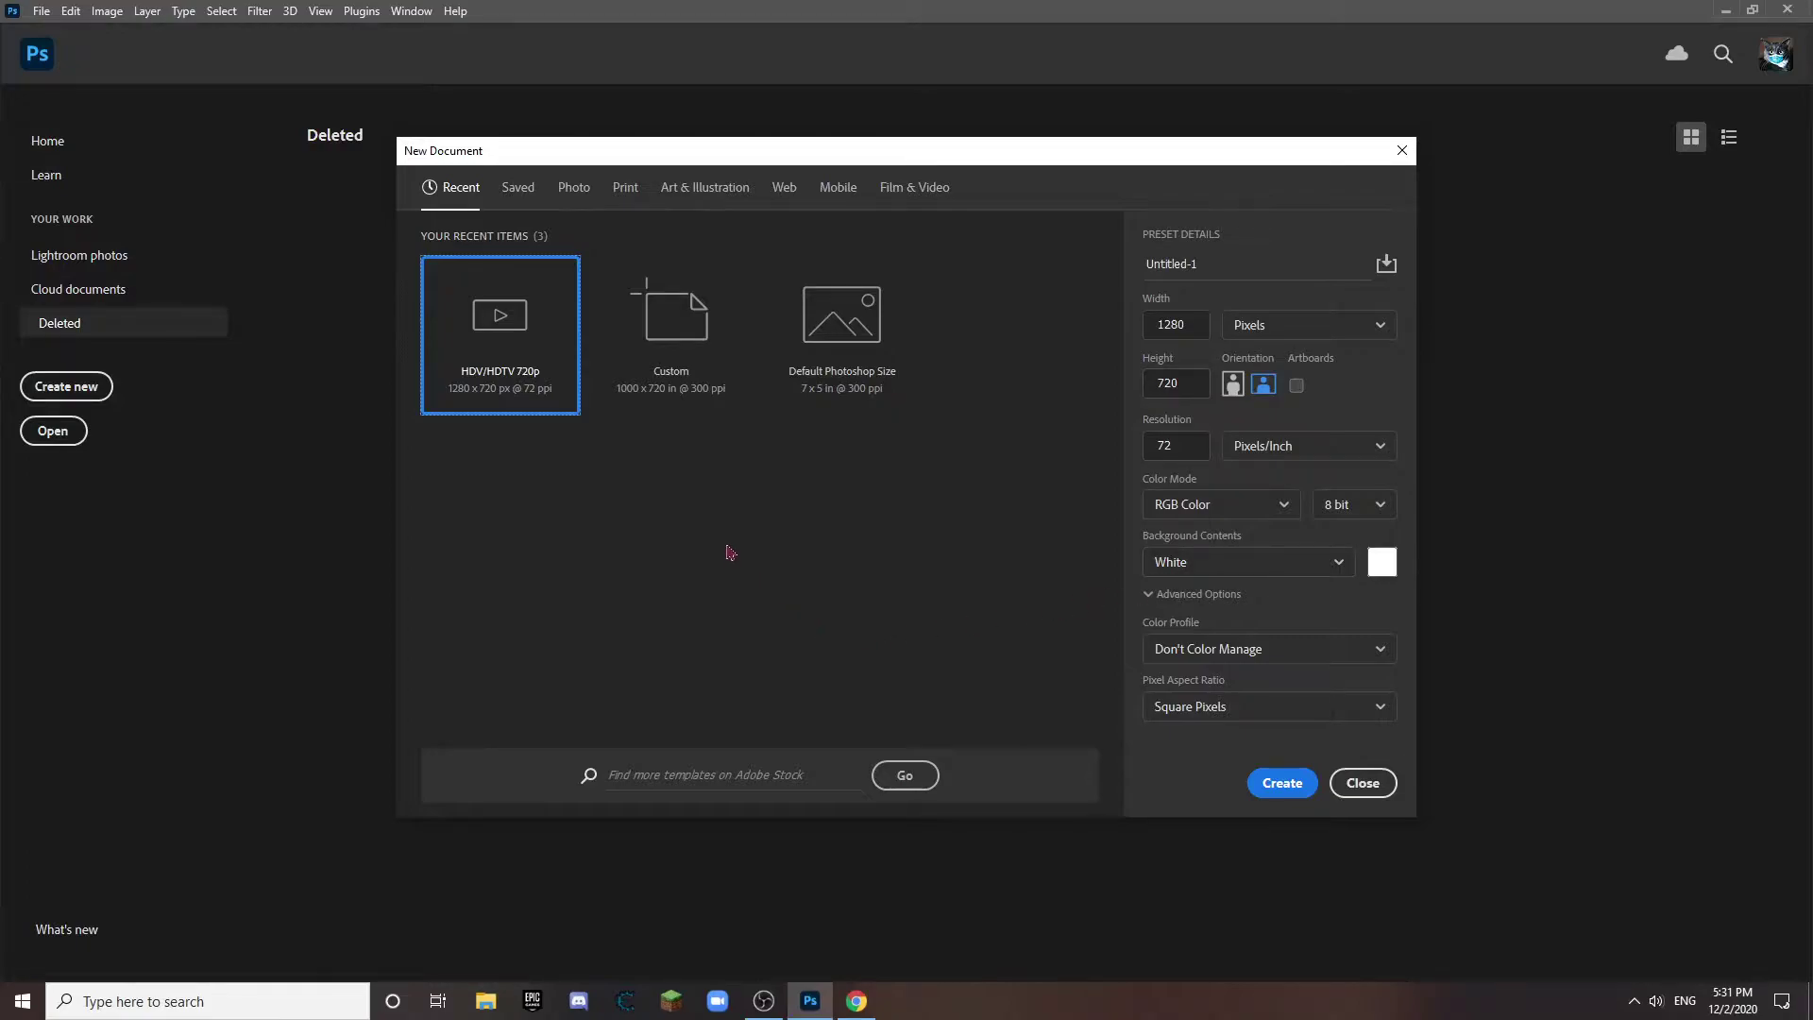
pyautogui.click(1277, 791)
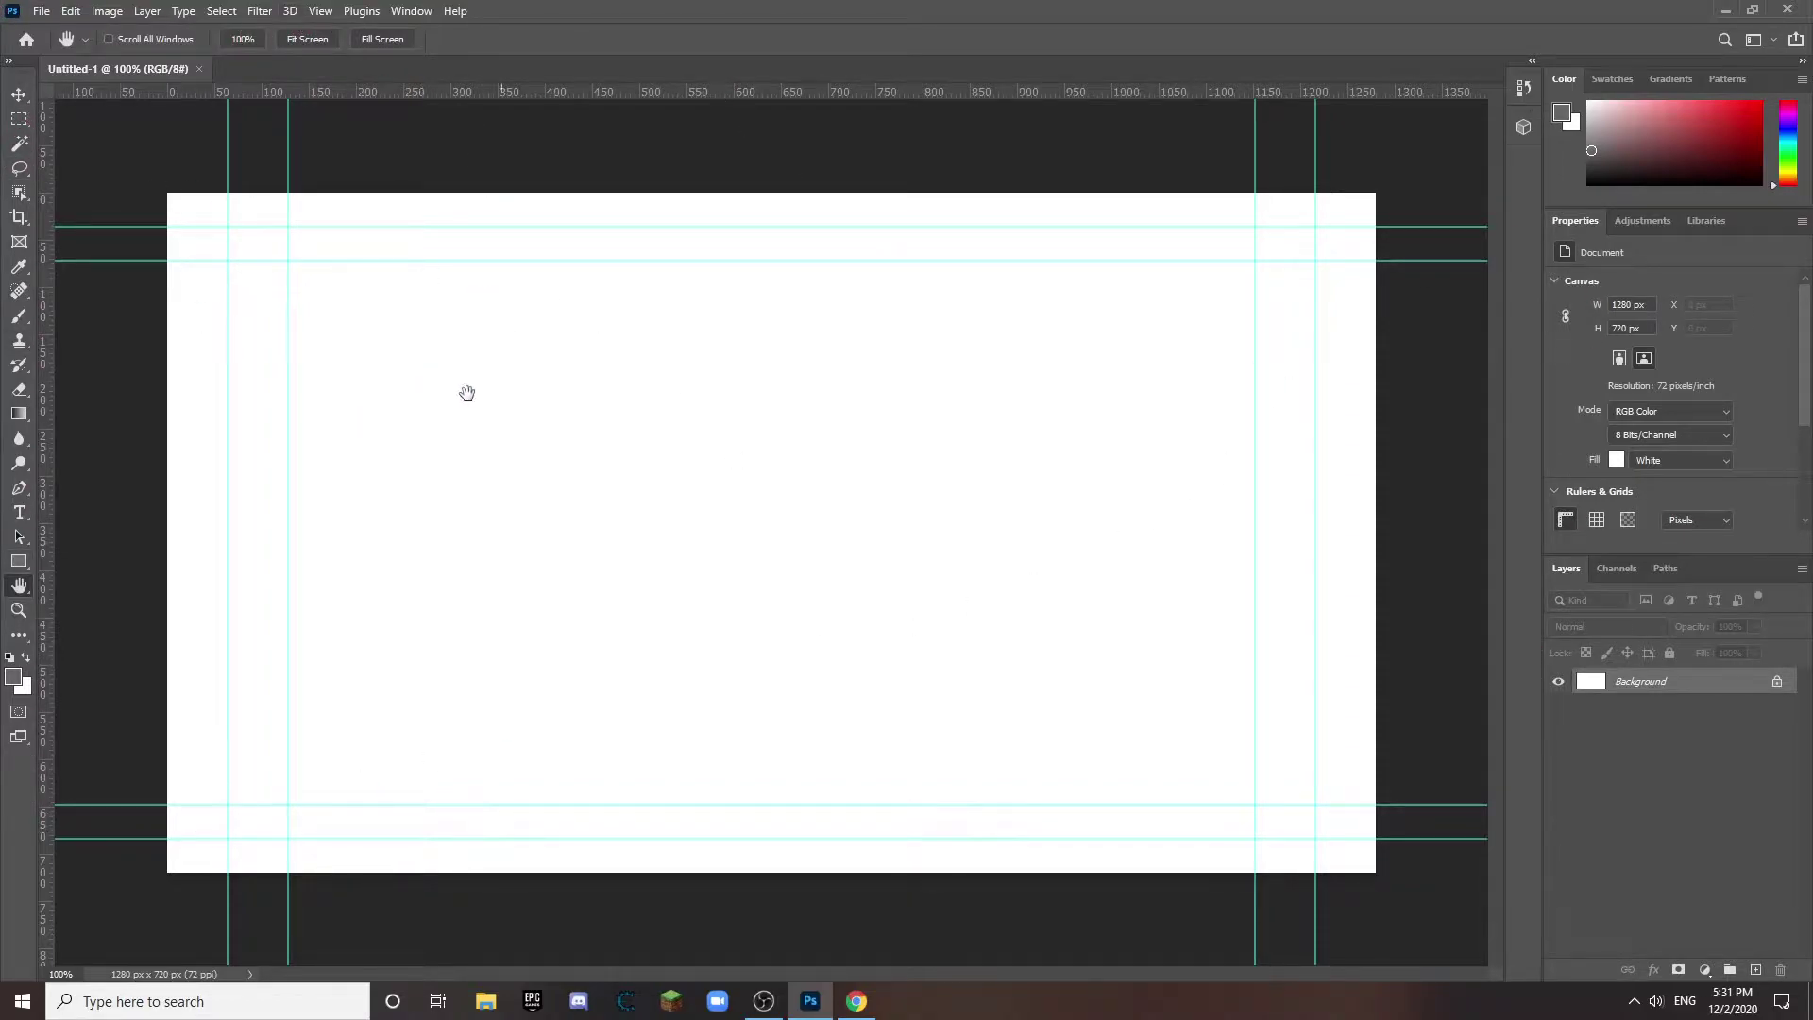
pyautogui.click(320, 10)
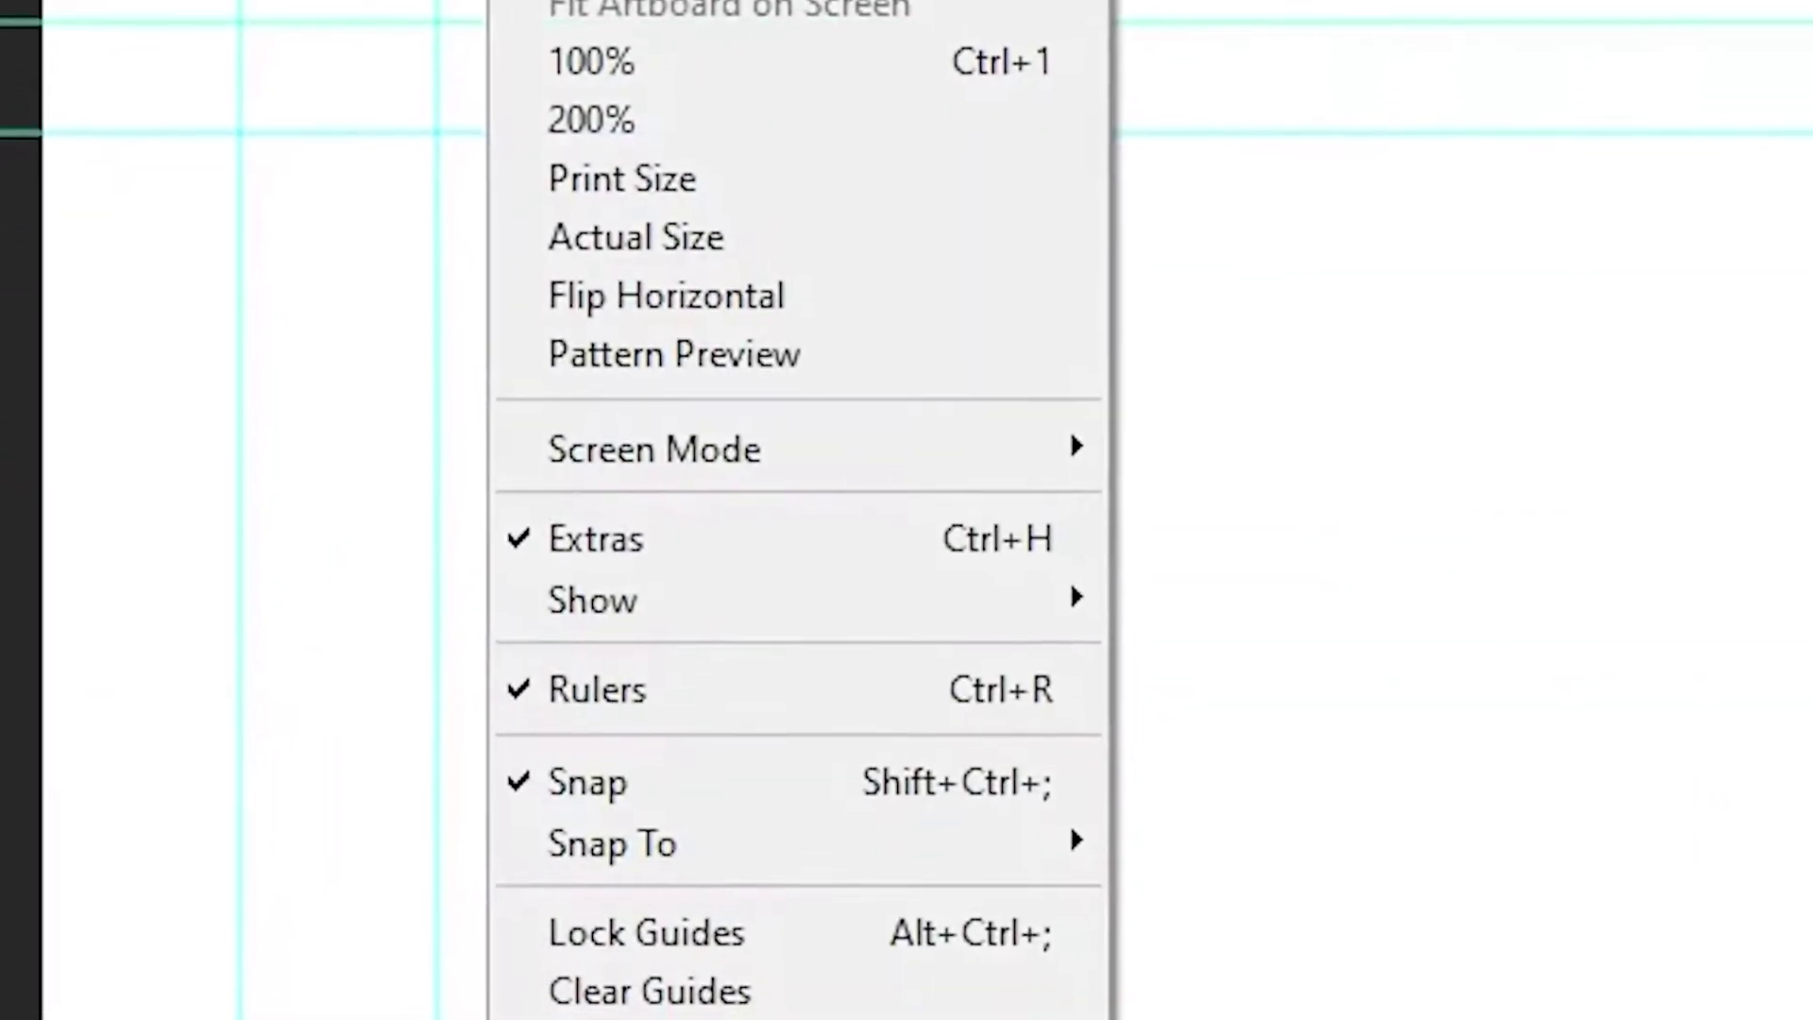
pyautogui.click(623, 593)
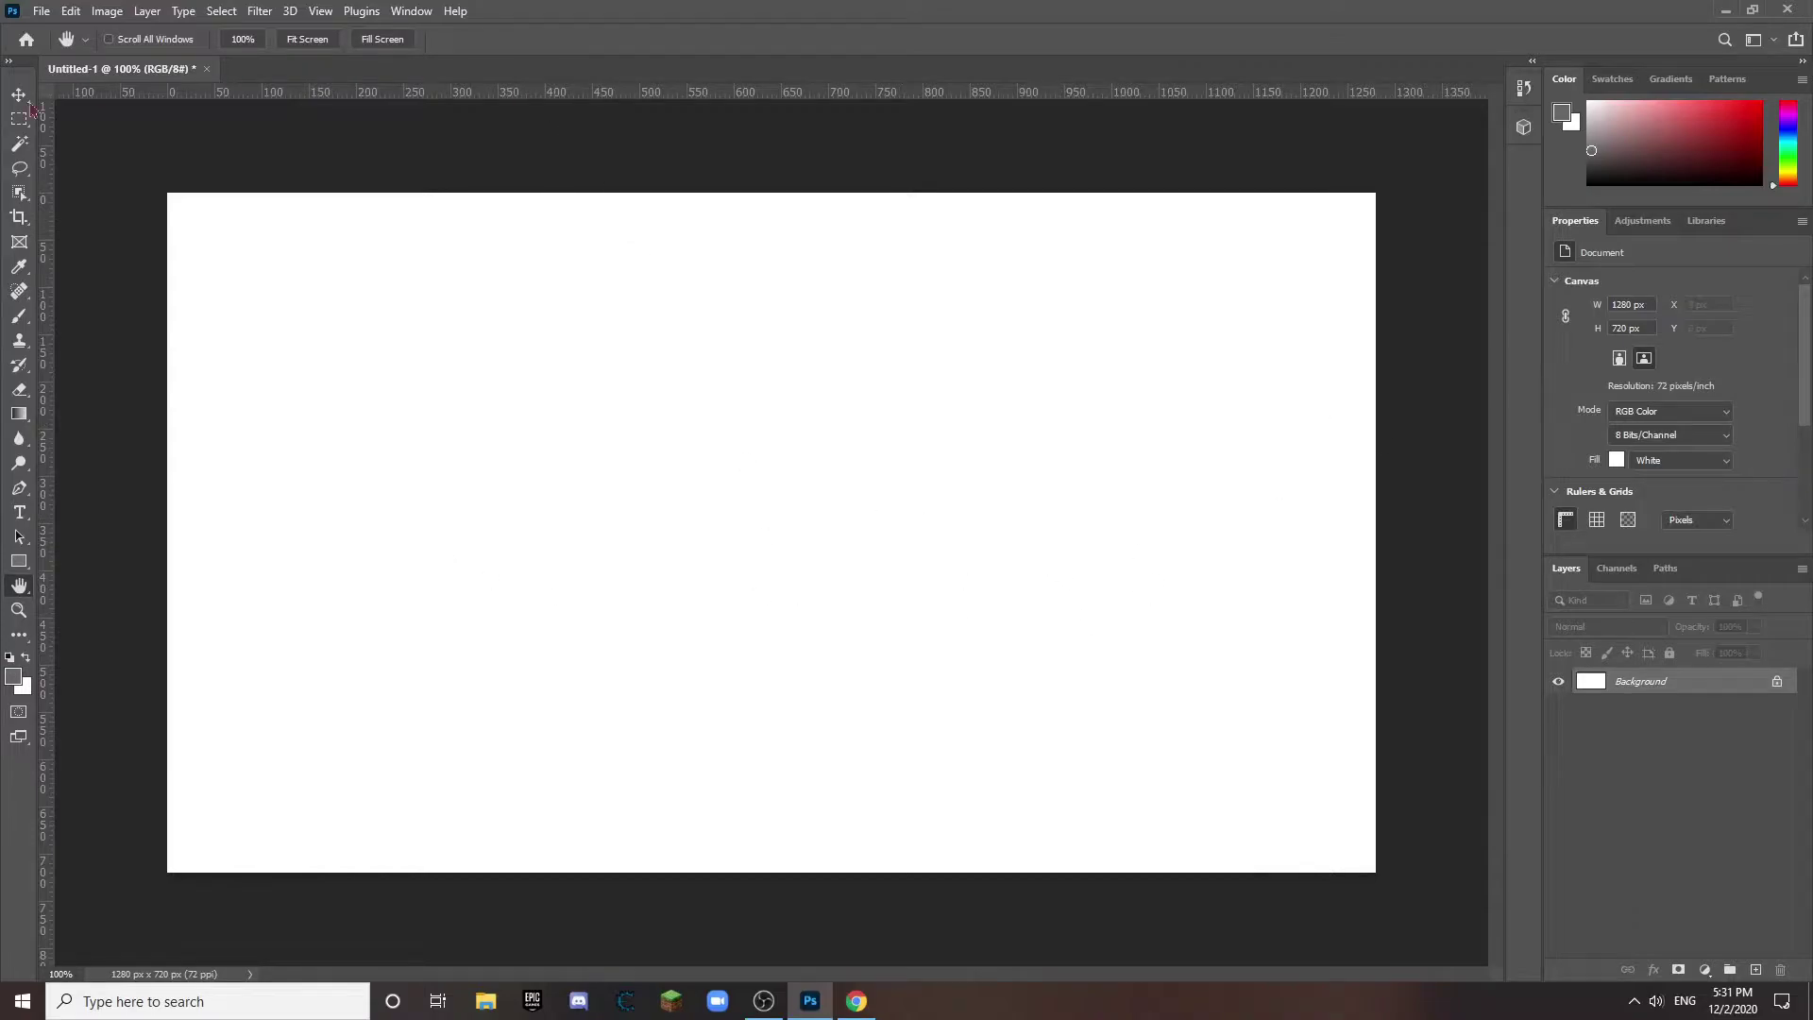
pyautogui.click(19, 634)
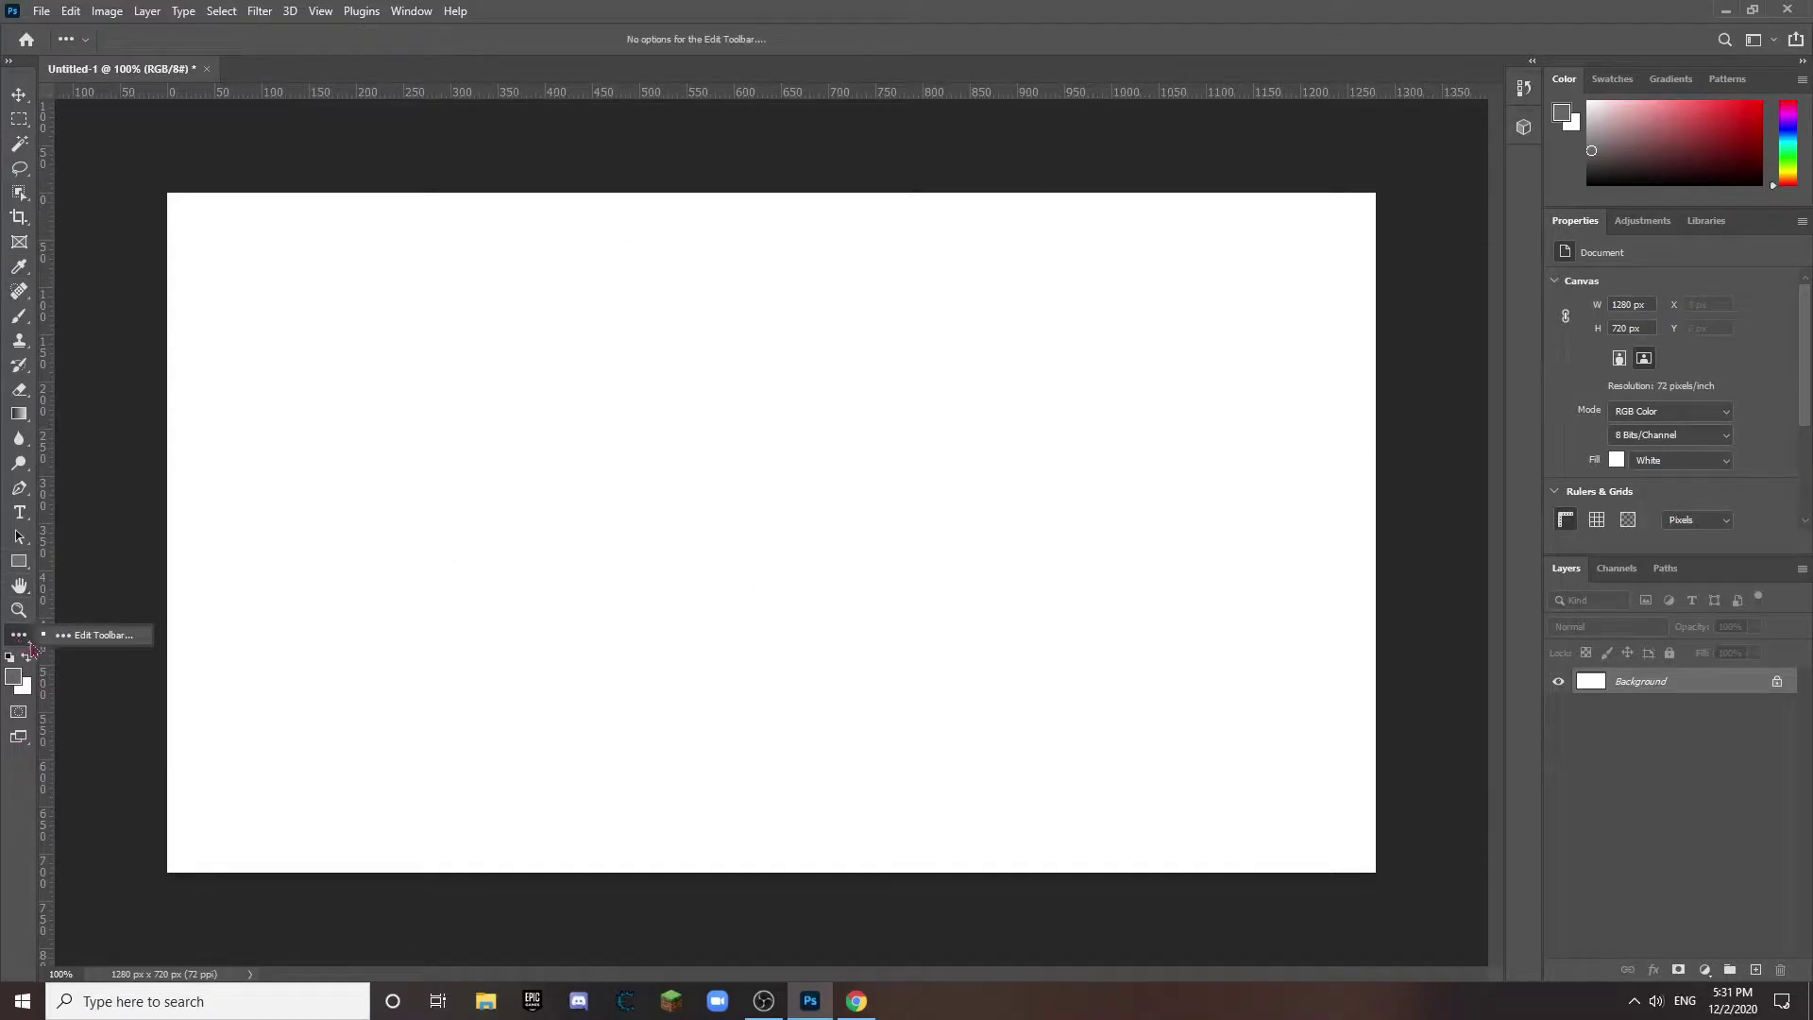
pyautogui.click(94, 634)
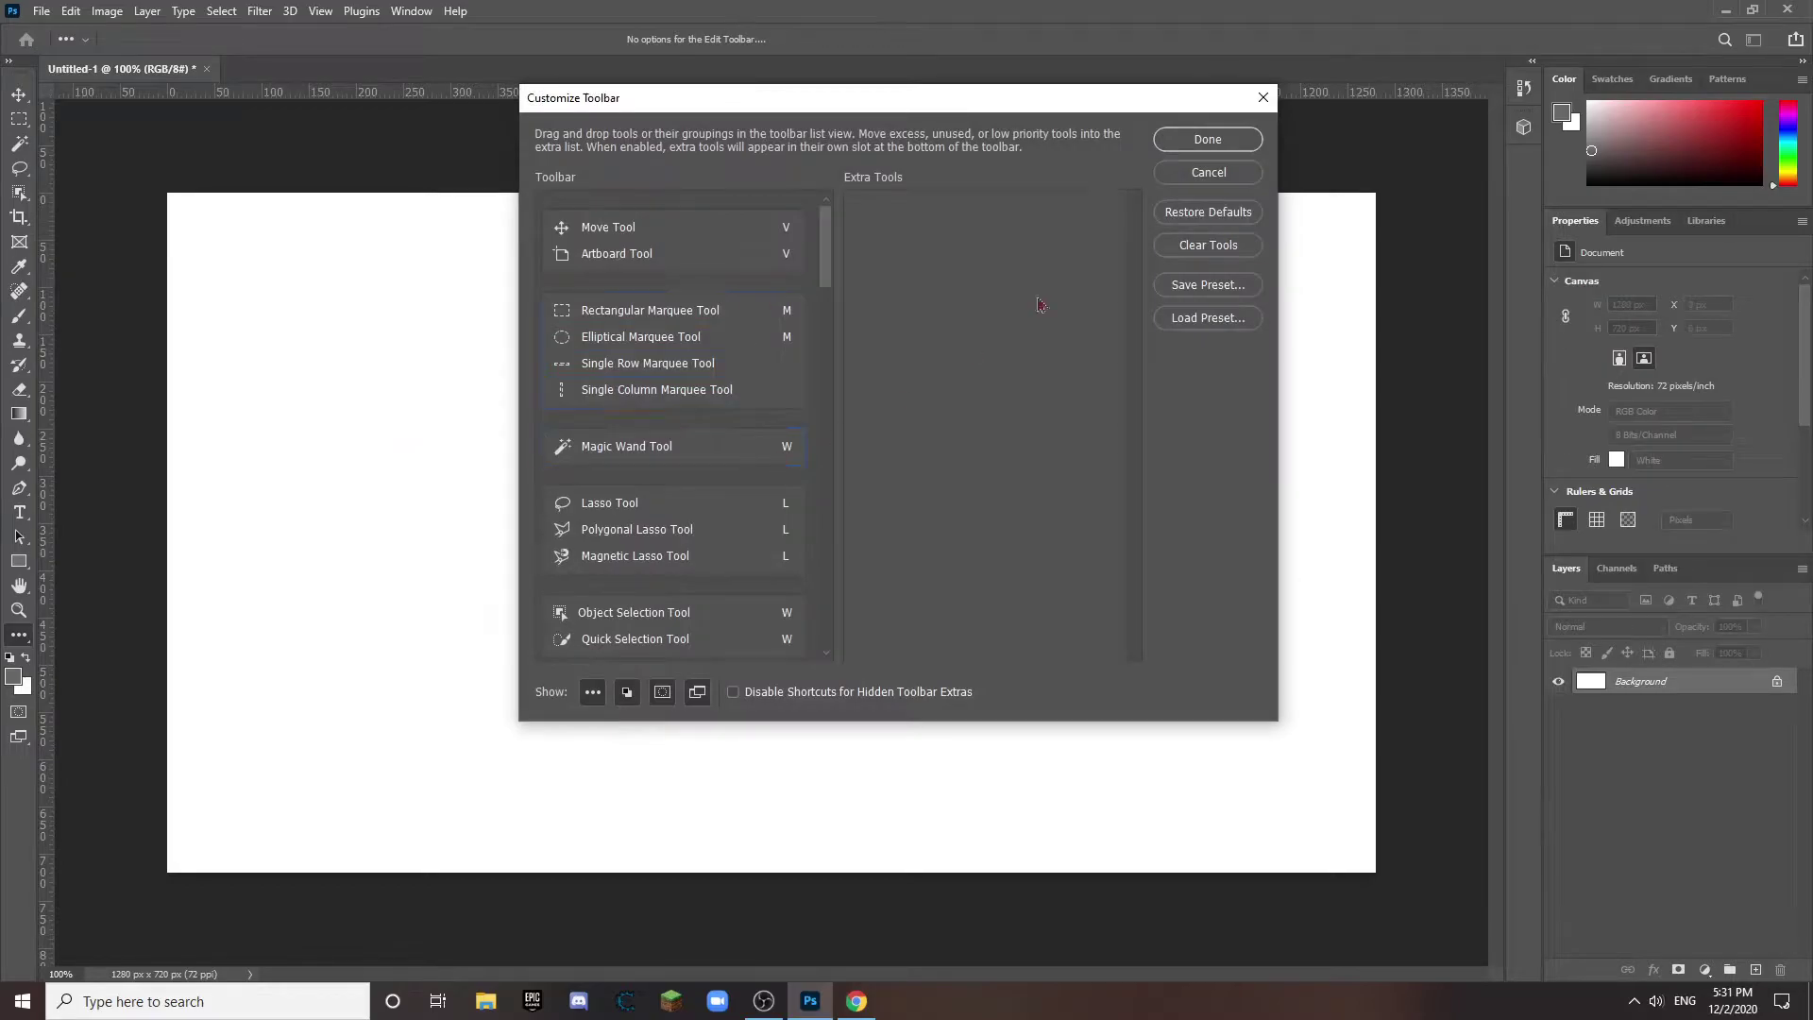
pyautogui.click(1213, 173)
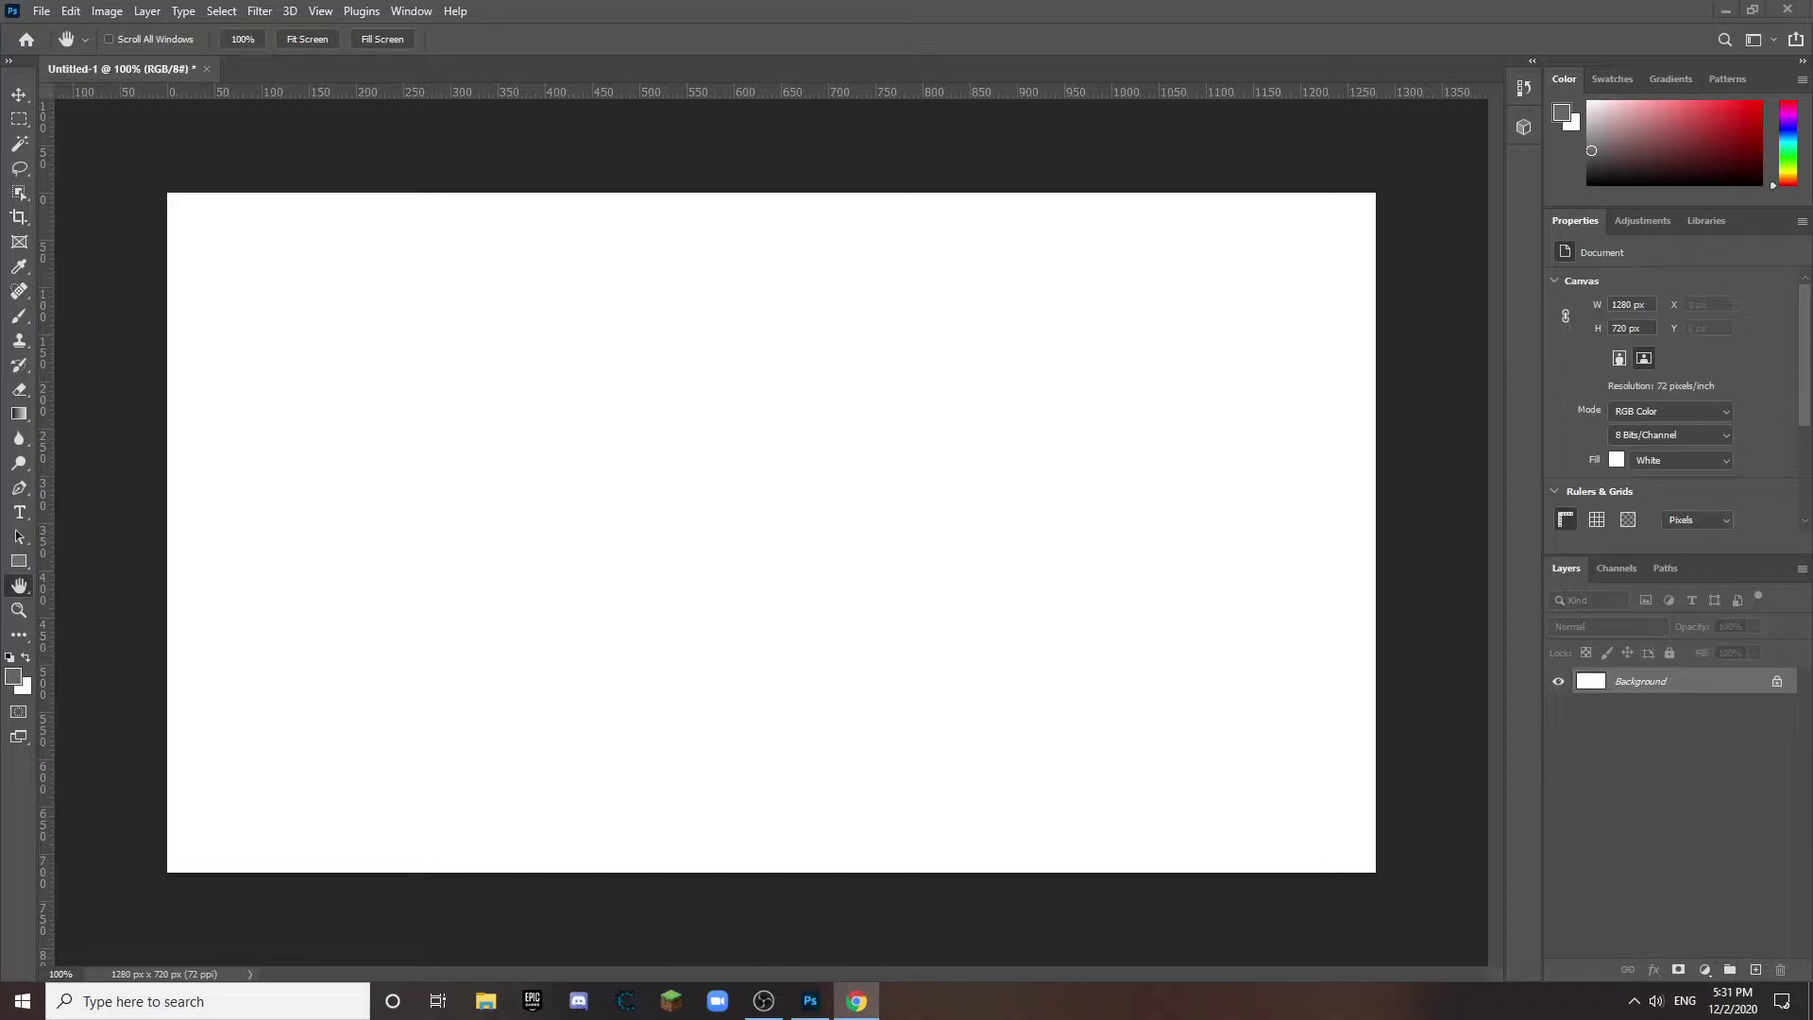
# Step: Switch to Chrome and search Google for "space" to find a background image
pyautogui.moveTo(1812, 141); pyautogui.dragTo(1067, 1)
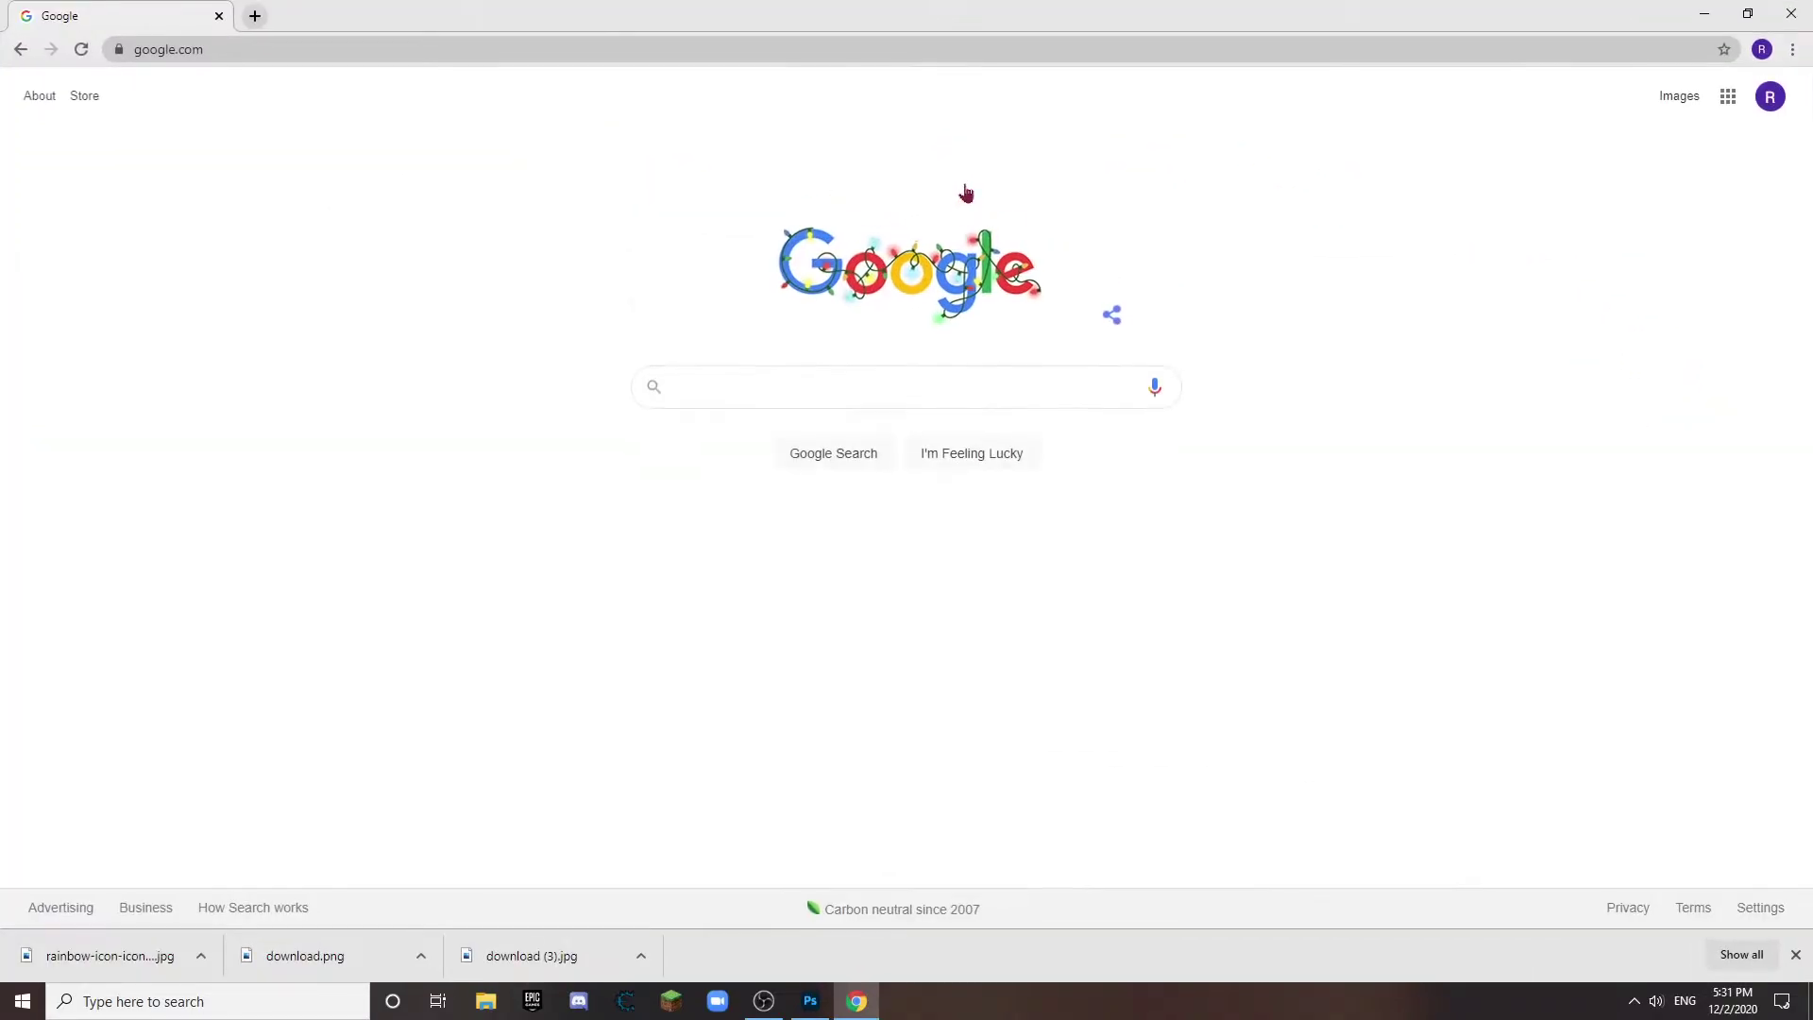
pyautogui.doubleClick(770, 46)
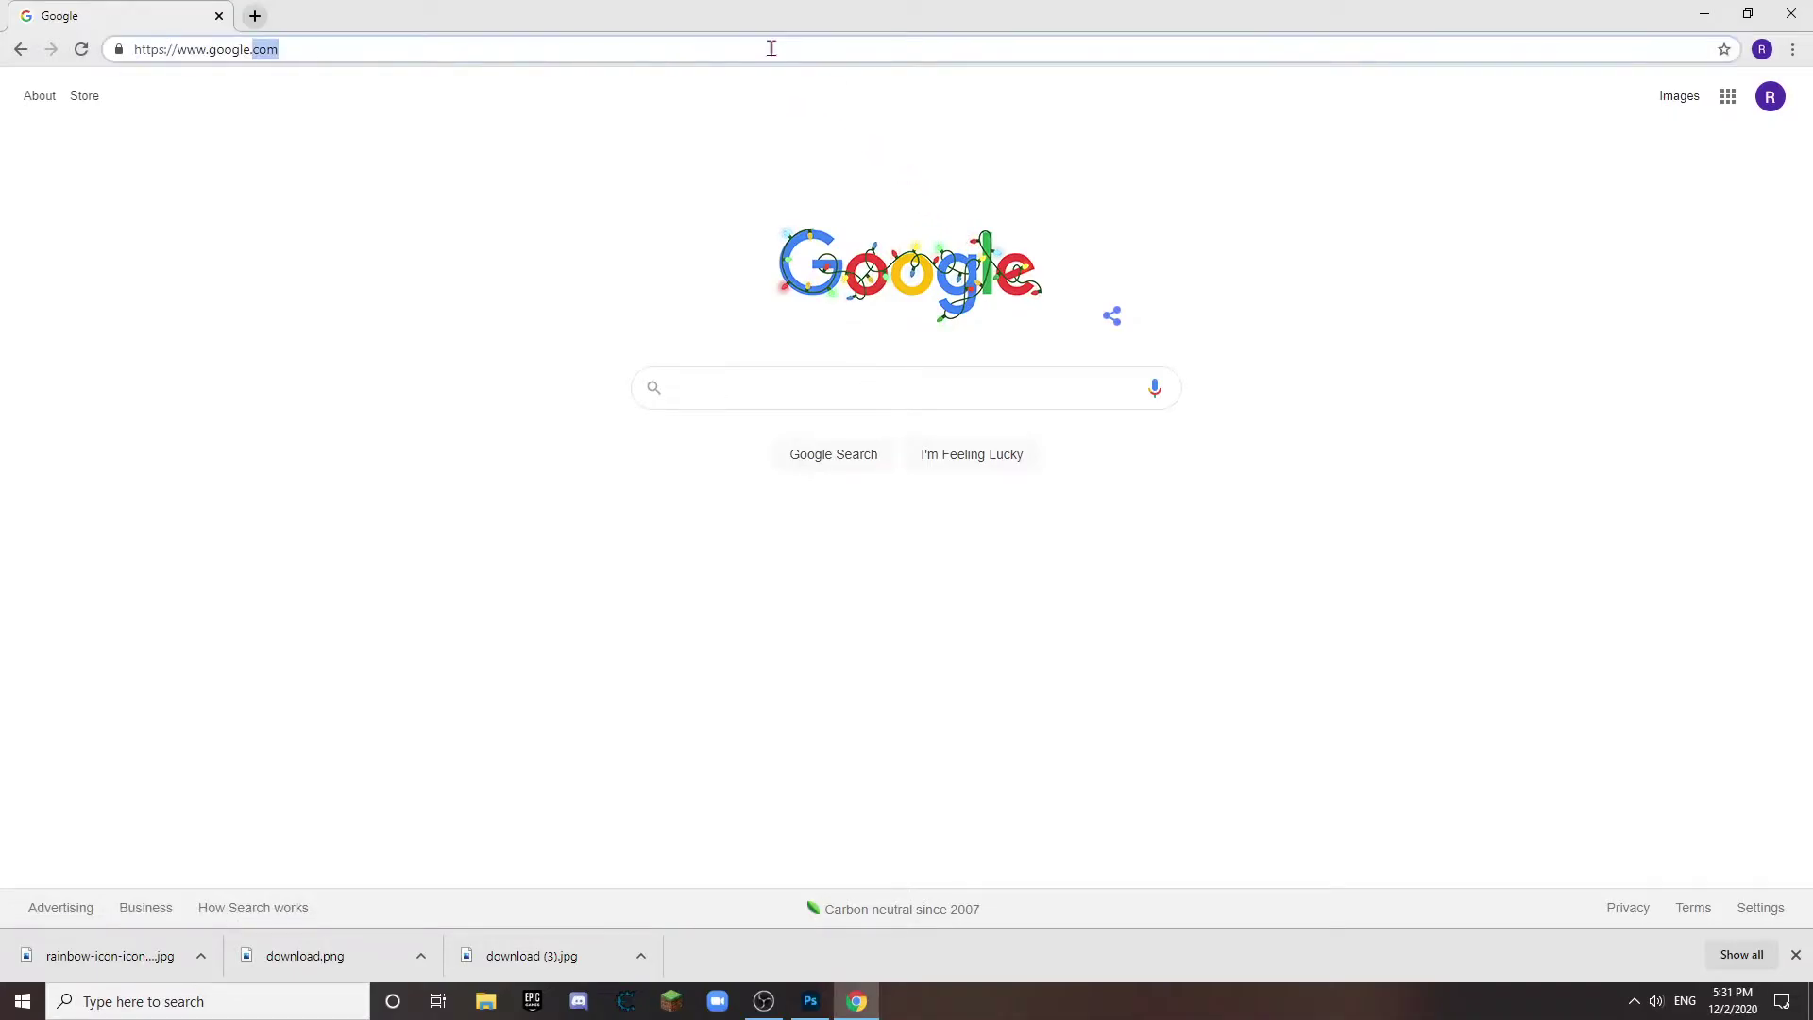
pyautogui.press('BackSpace')
pyautogui.press('BackSpace')
pyautogui.press('BackSpace')
pyautogui.press('BackSpace')
pyautogui.press('BackSpace')
pyautogui.press('BackSpace')
pyautogui.press('BackSpace')
pyautogui.press('BackSpace')
pyautogui.press('BackSpace')
pyautogui.press('BackSpace')
pyautogui.press('BackSpace')
pyautogui.press('BackSpace')
pyautogui.press('BackSpace')
pyautogui.press('BackSpace')
pyautogui.press('BackSpace')
pyautogui.press('BackSpace')
pyautogui.press('BackSpace')
pyautogui.press('BackSpace')
pyautogui.press('BackSpace')
pyautogui.press('BackSpace')
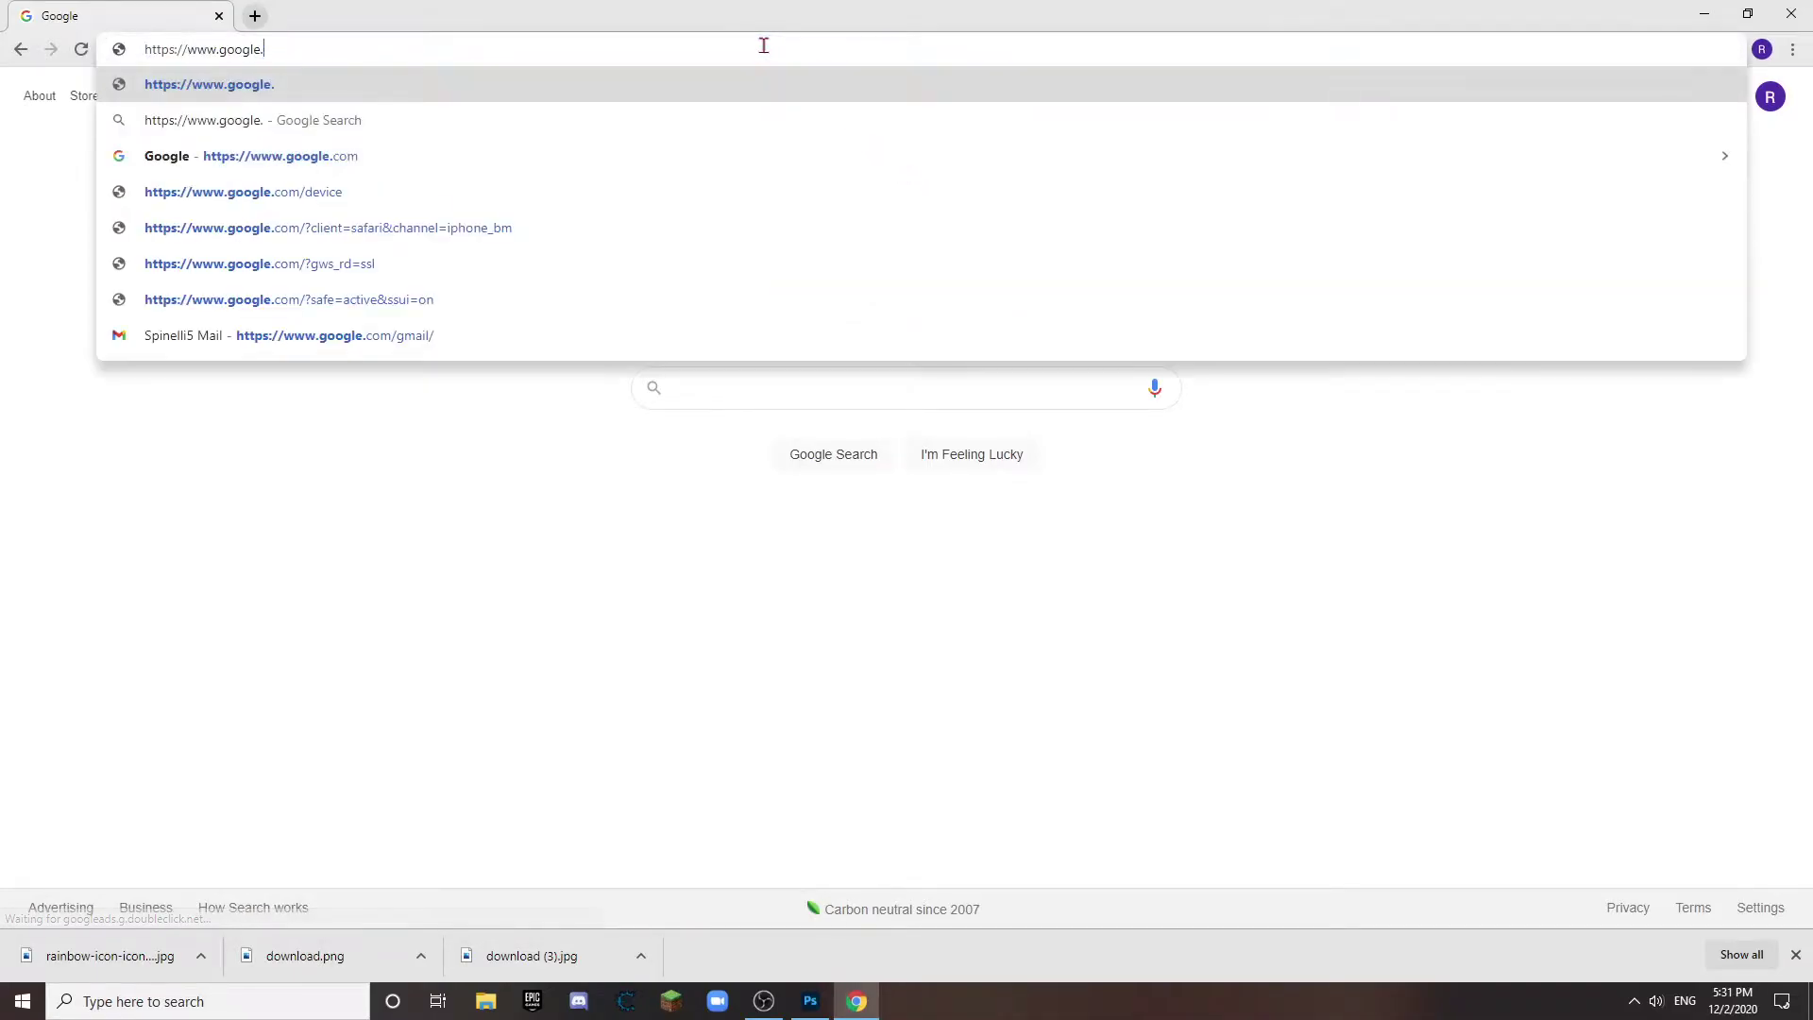
pyautogui.write('space')
pyautogui.press('Return')
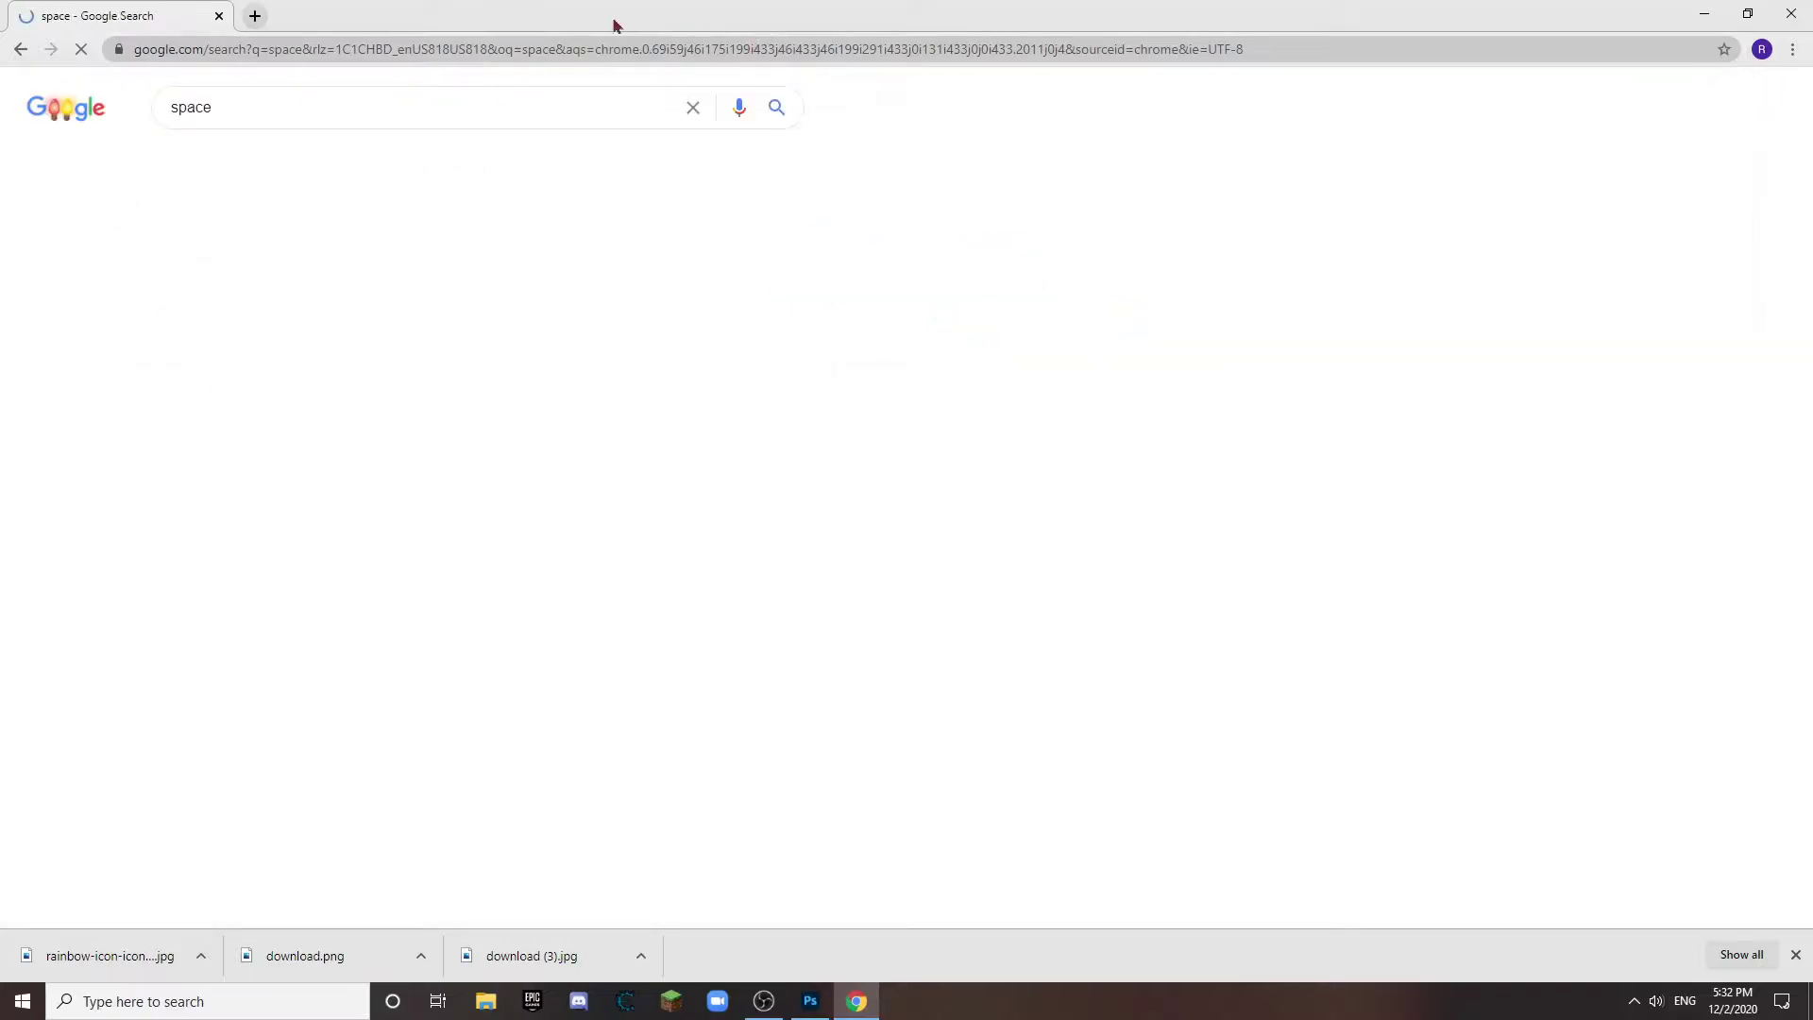
pyautogui.click(265, 170)
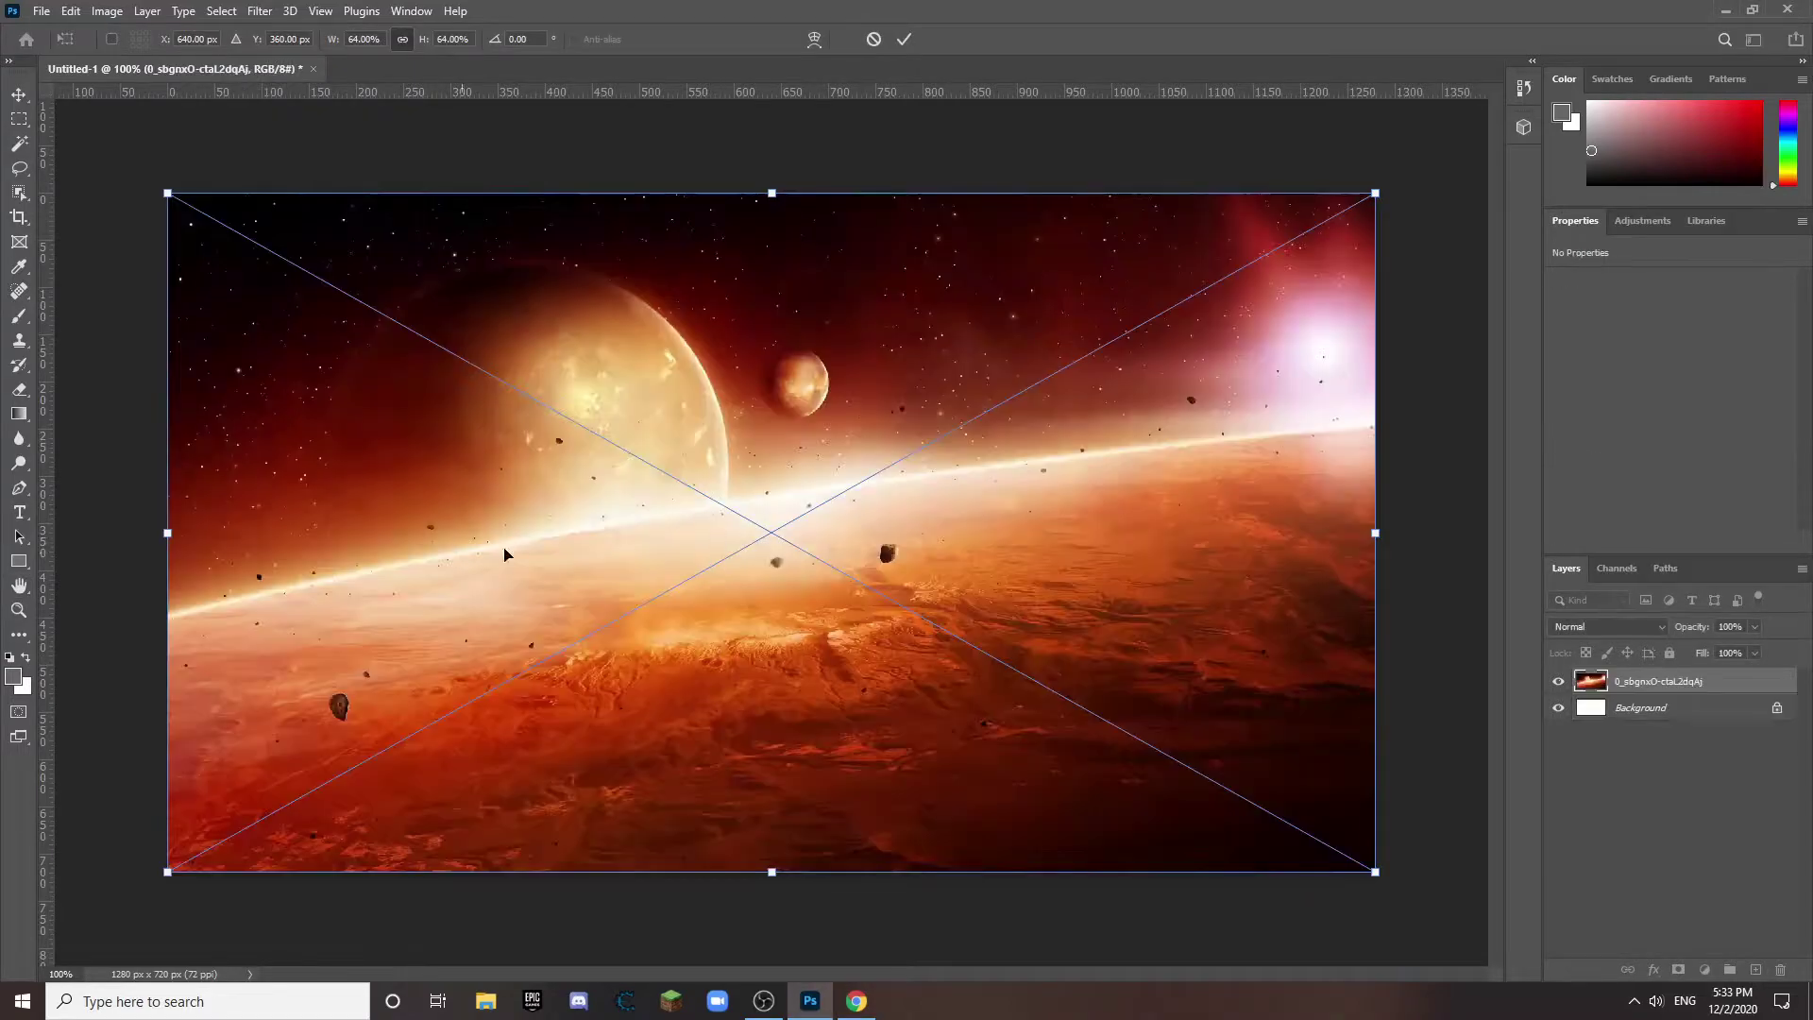
# Step: Try to scale the placed space image down from its corner, and undo the resizing
pyautogui.moveTo(1375, 191); pyautogui.dragTo(1323, 224)
pyautogui.hotkey('ctrl', 'z')
pyautogui.hotkey('ctrl', 'z')
pyautogui.hotkey('ctrl', 'z')
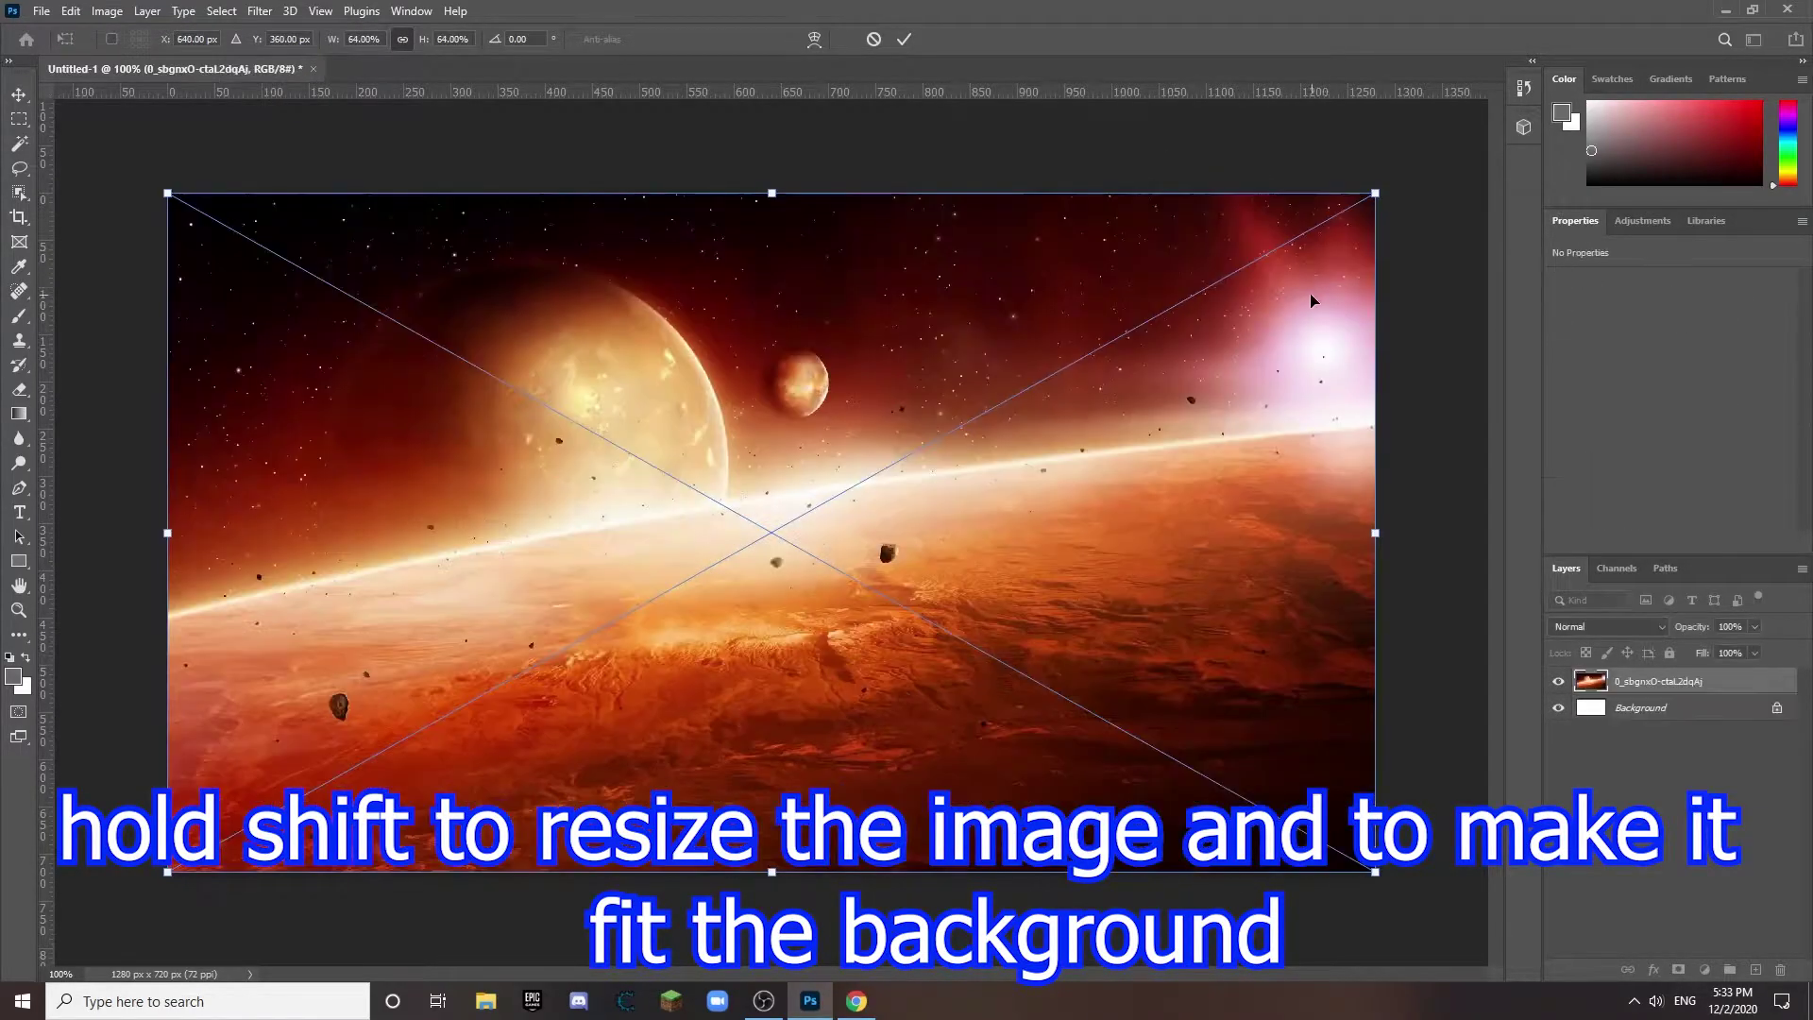
# Step: Delete the white Background layer, keeping the space image at its full canvas size
pyautogui.rightClick(1627, 707)
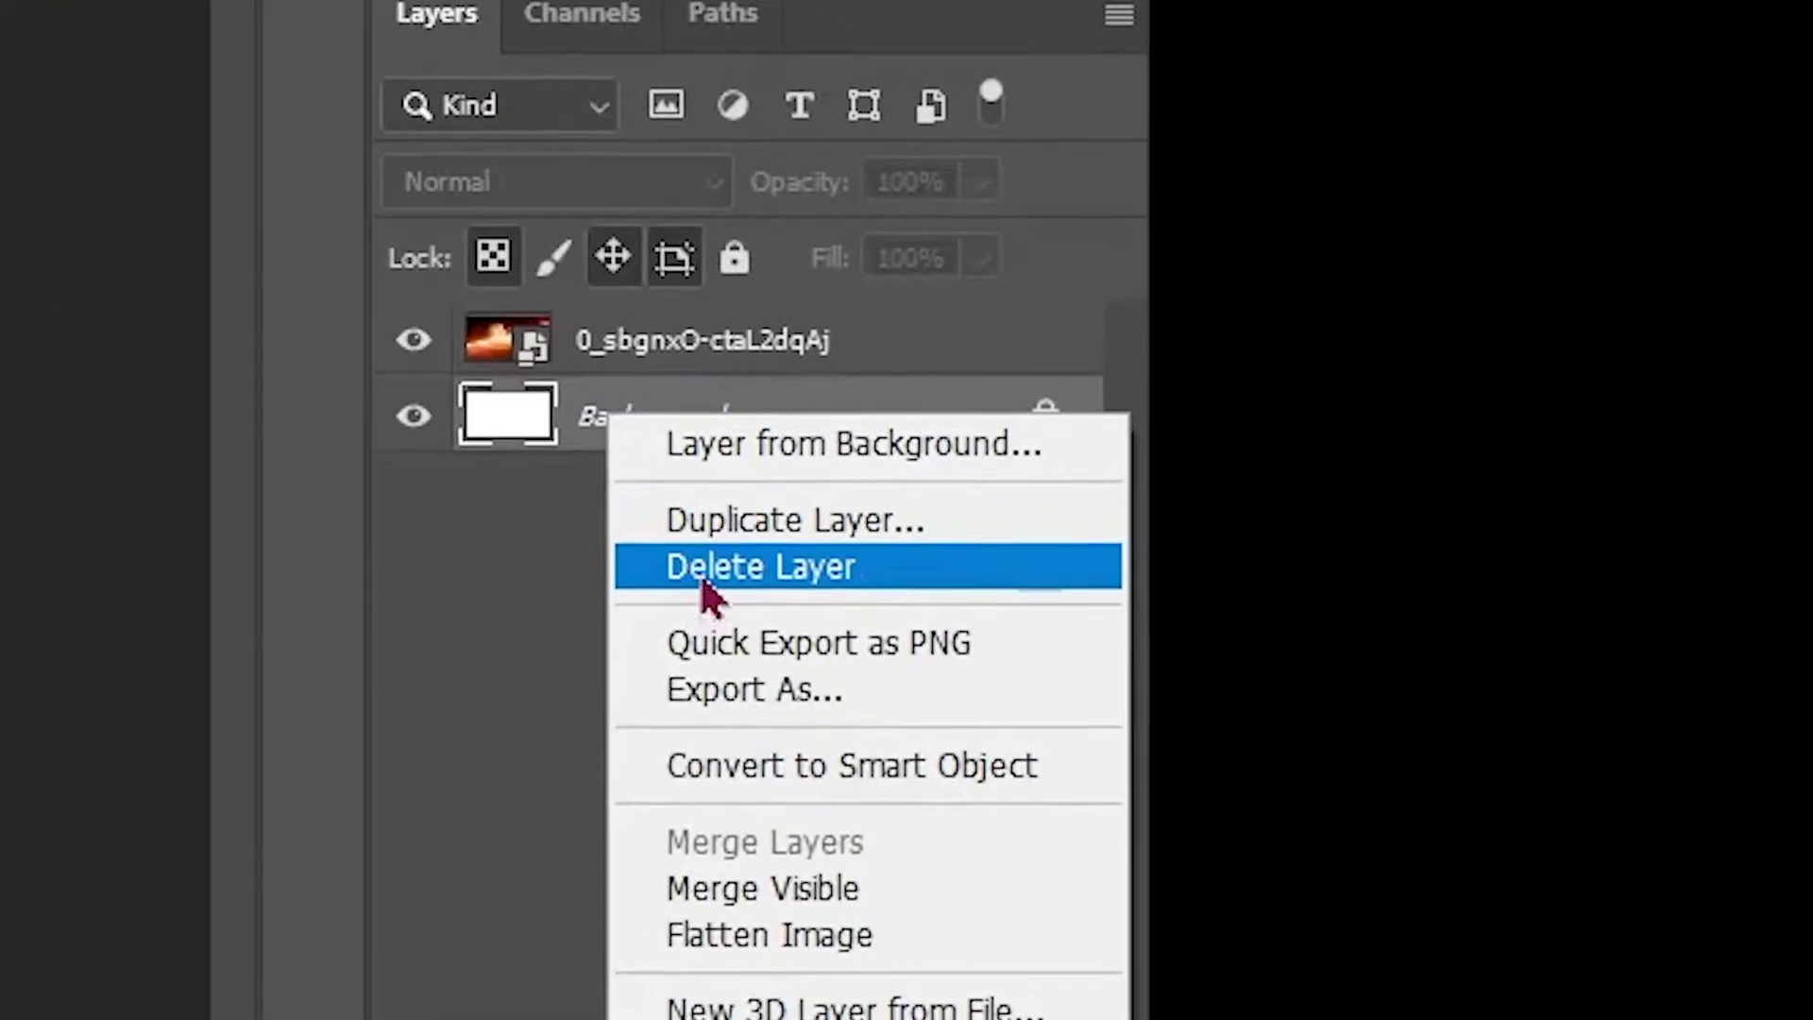
pyautogui.click(707, 571)
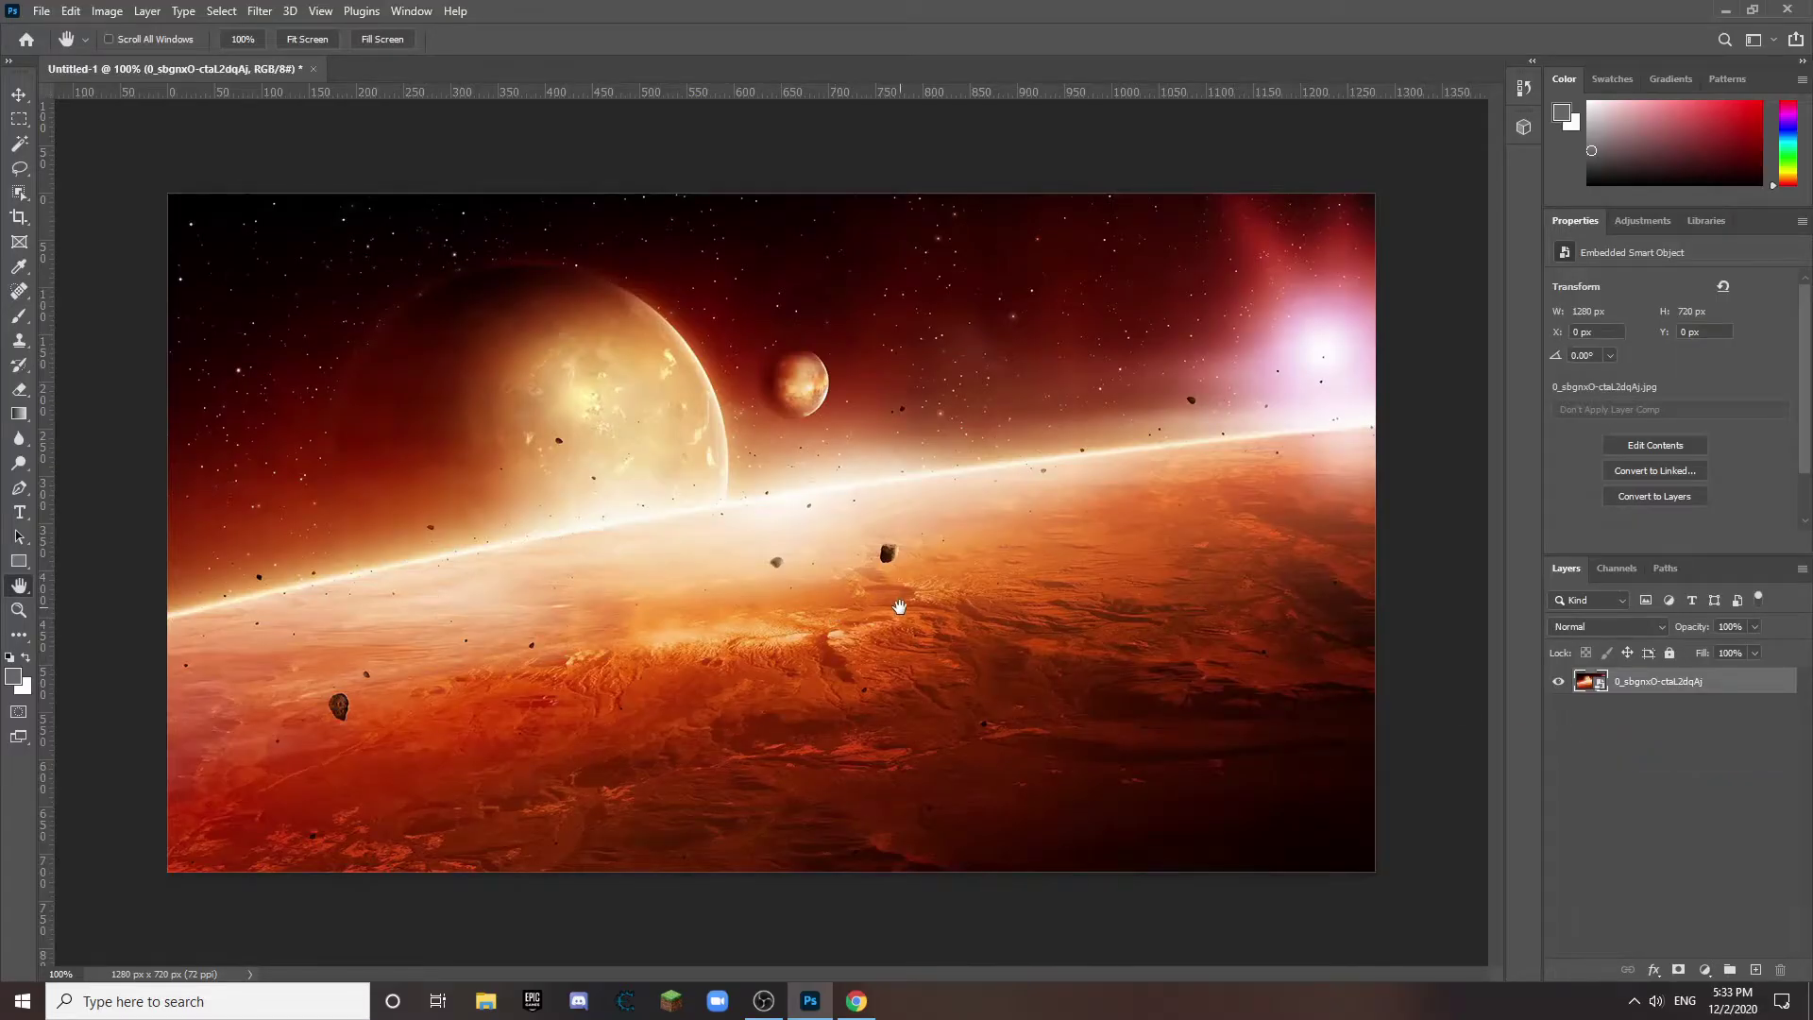
pyautogui.hotkey('ctrl', 't')
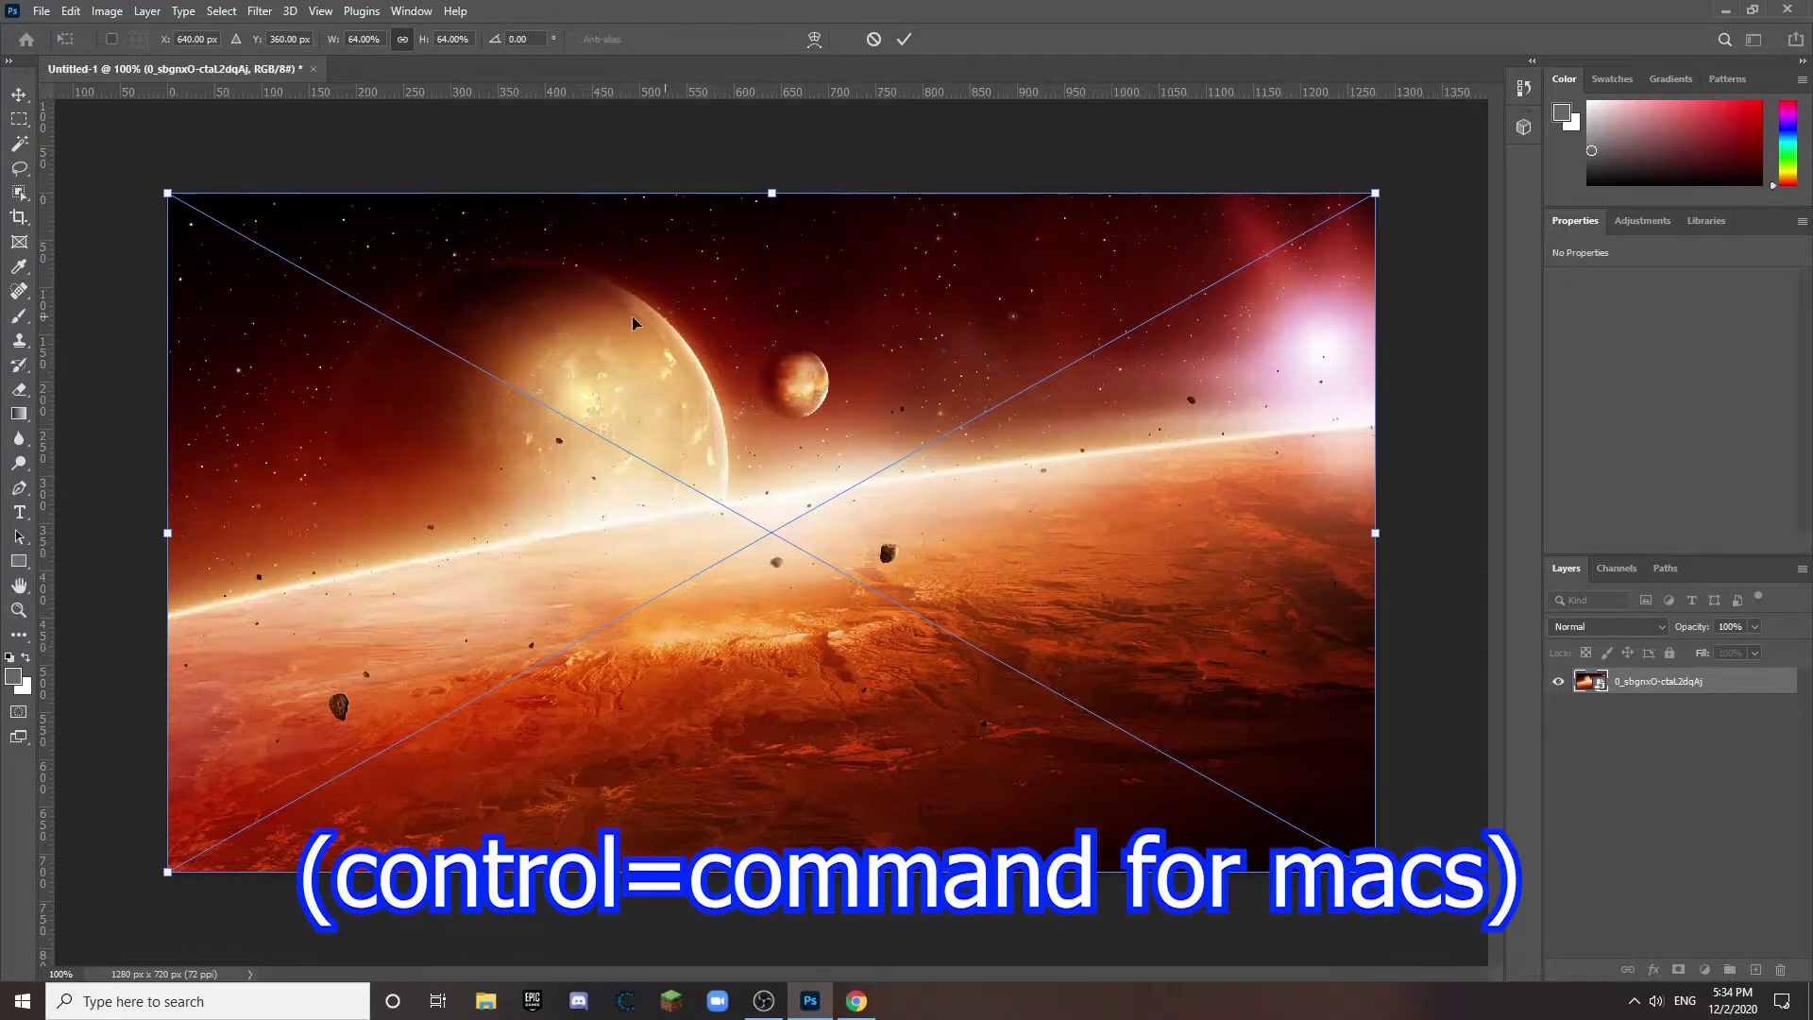
pyautogui.press('Return')
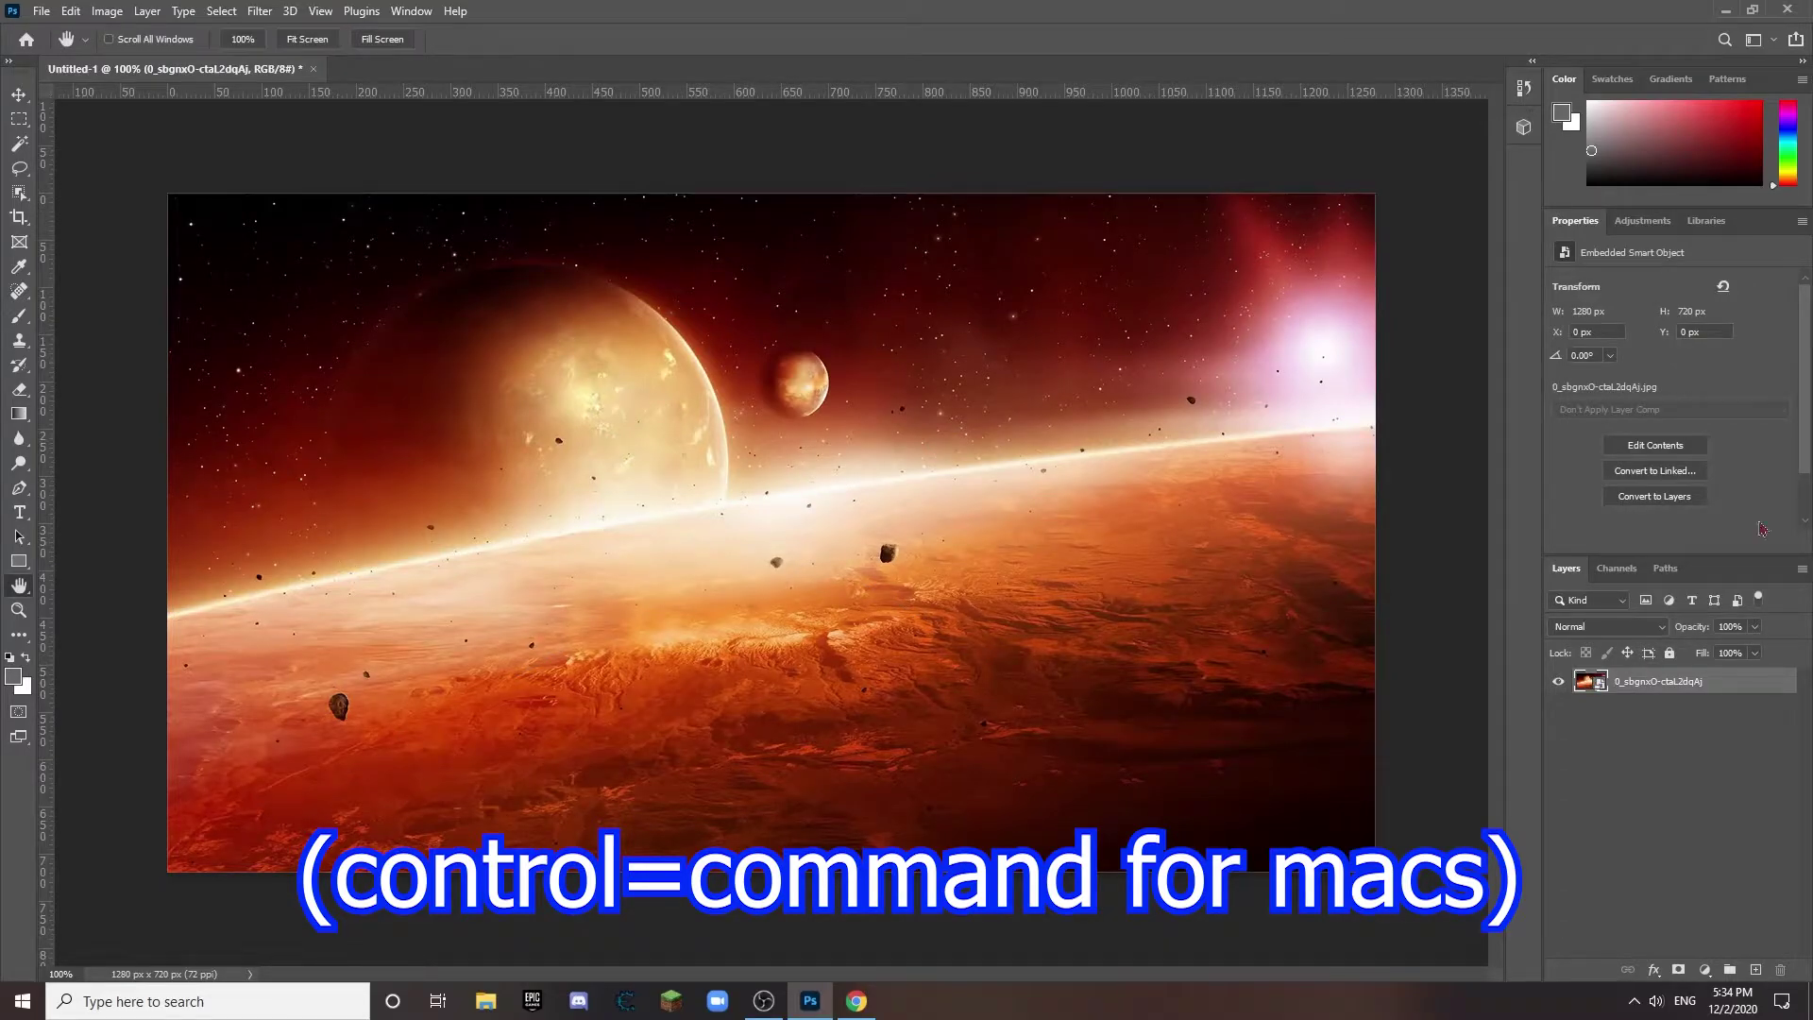
# Step: Place the pixel cat image over the space background, scale it to about 138%, and move it near the canvas centre
pyautogui.hotkey('ctrl', 'v')
pyautogui.moveTo(789, 552); pyautogui.dragTo(663, 577)
pyautogui.moveTo(814, 472); pyautogui.dragTo(914, 410)
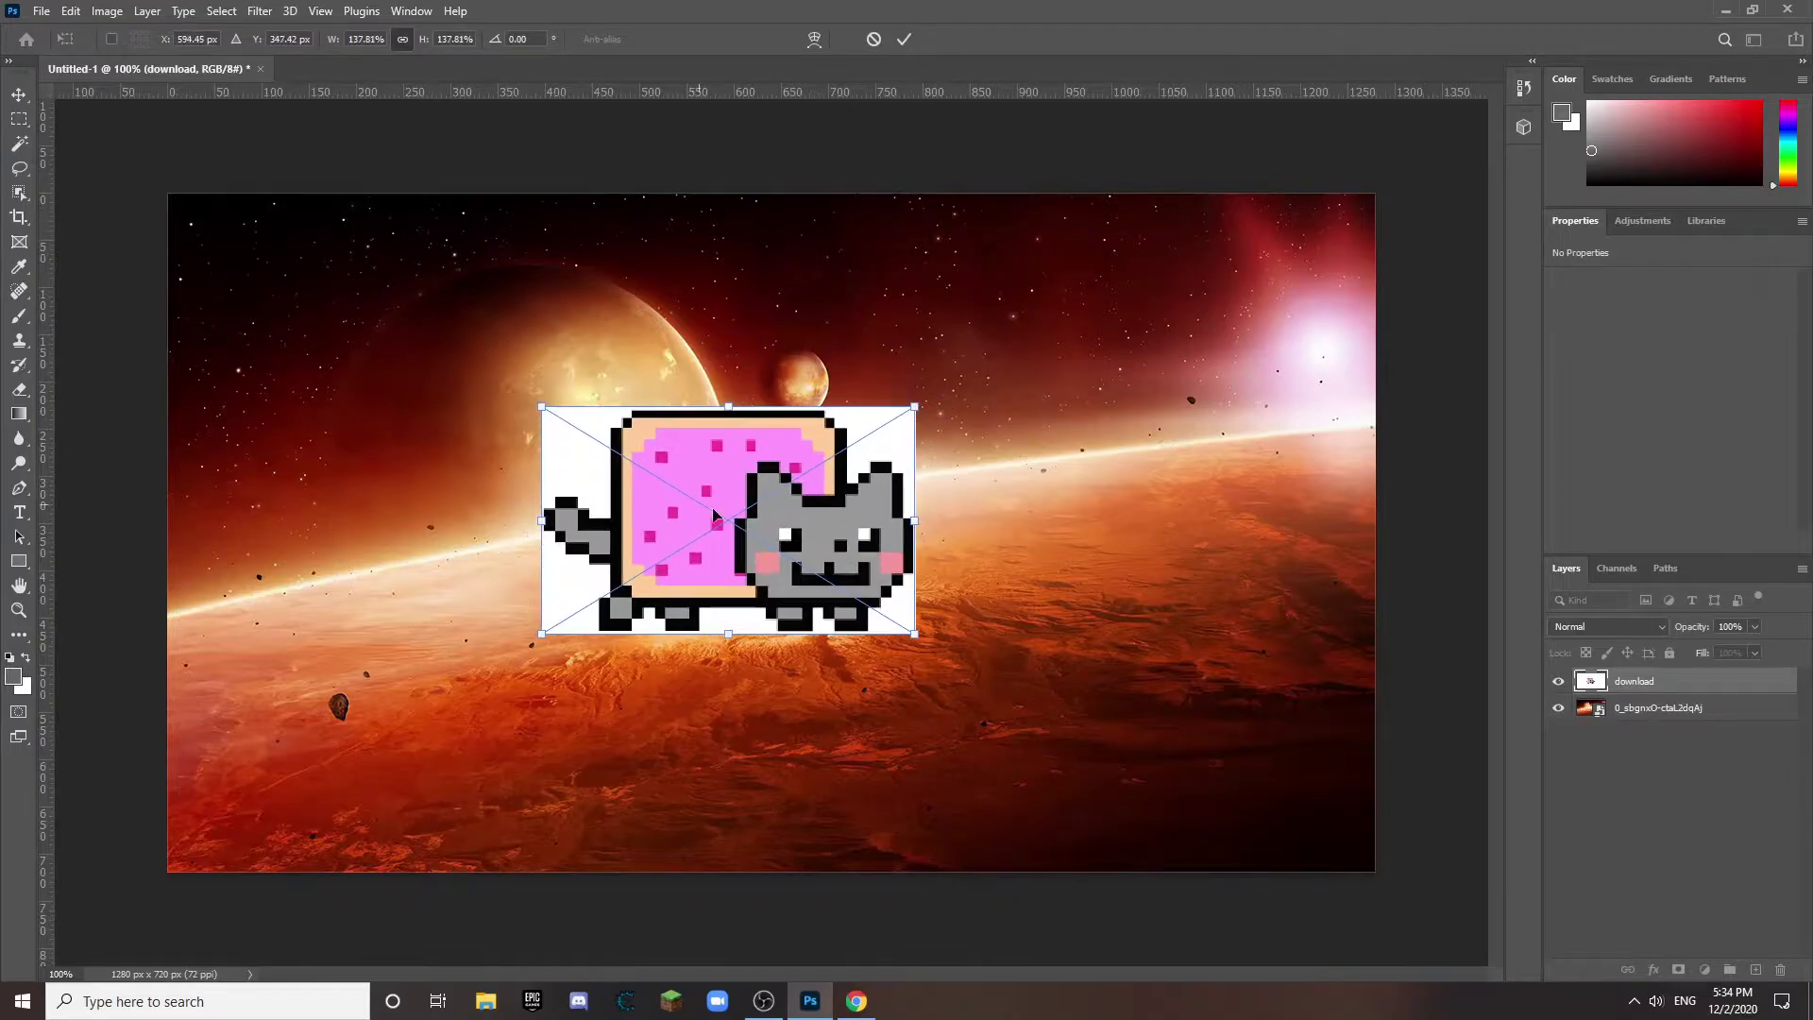
pyautogui.moveTo(697, 504); pyautogui.dragTo(805, 482)
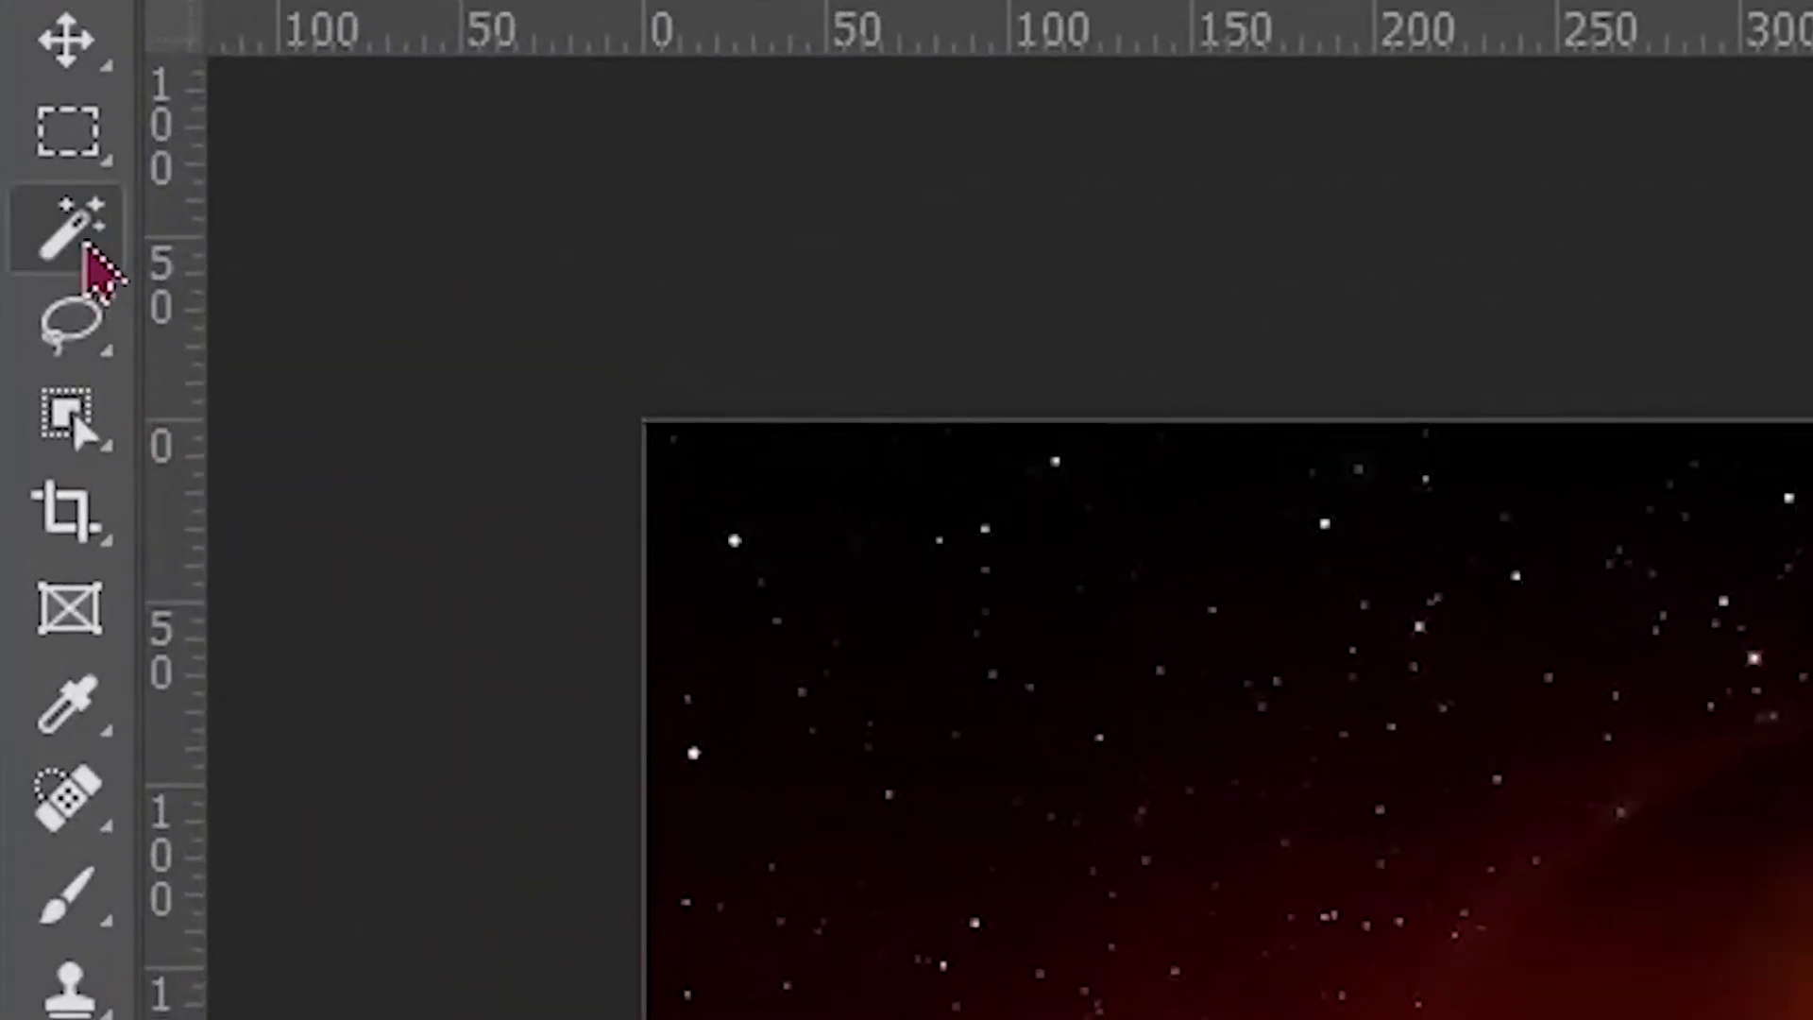
# Step: Rasterize the cat layer, delete the white area around the cat with the Magic Wand tool, and deselect
pyautogui.click(22, 147)
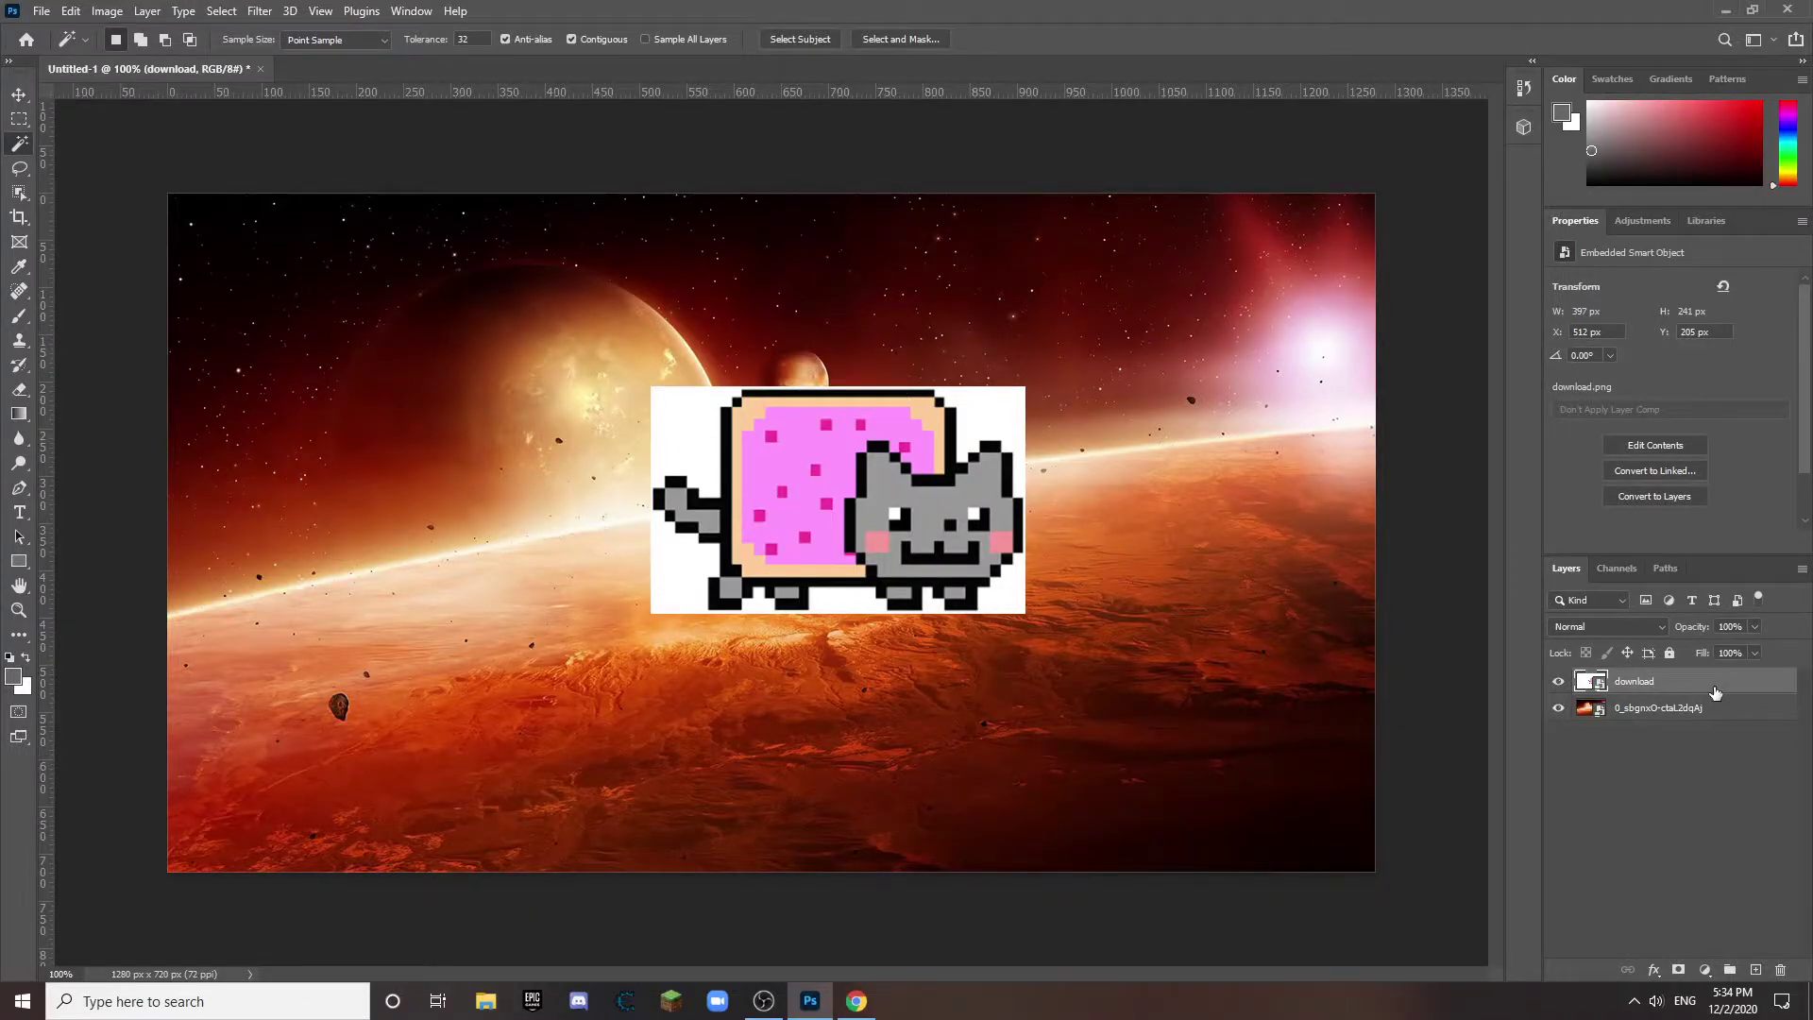
pyautogui.rightClick(1715, 692)
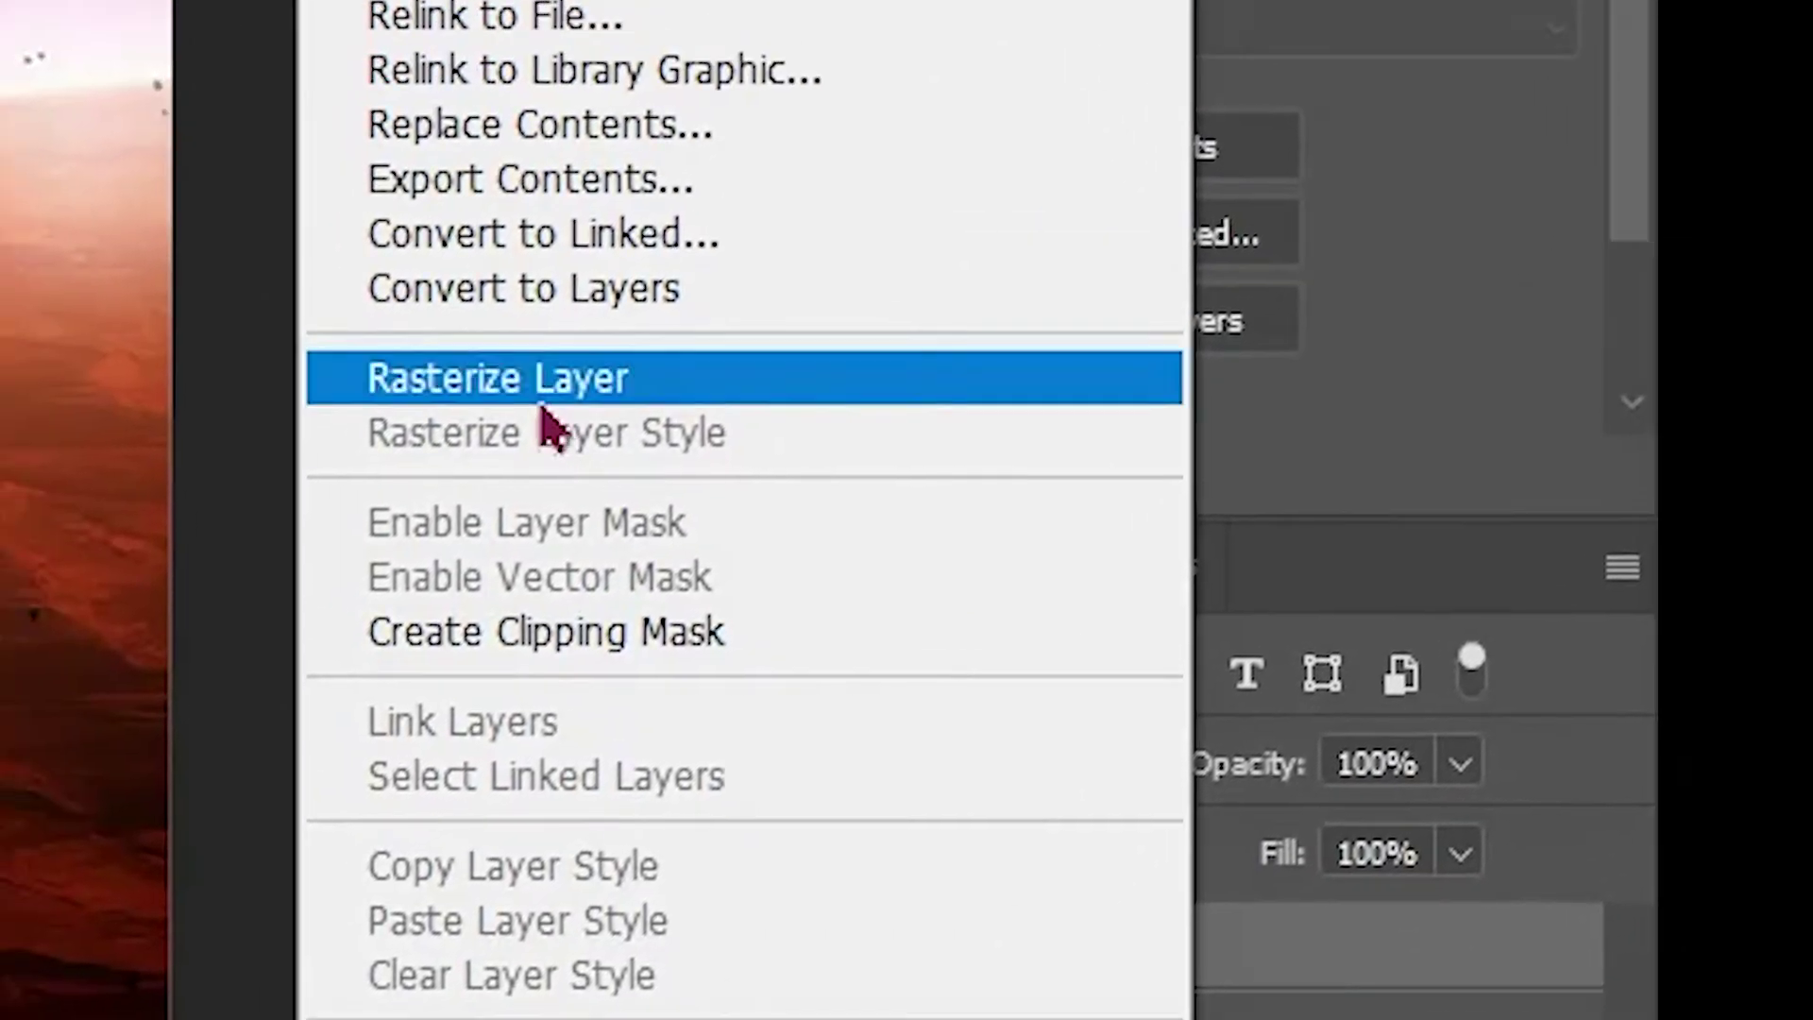
pyautogui.click(394, 115)
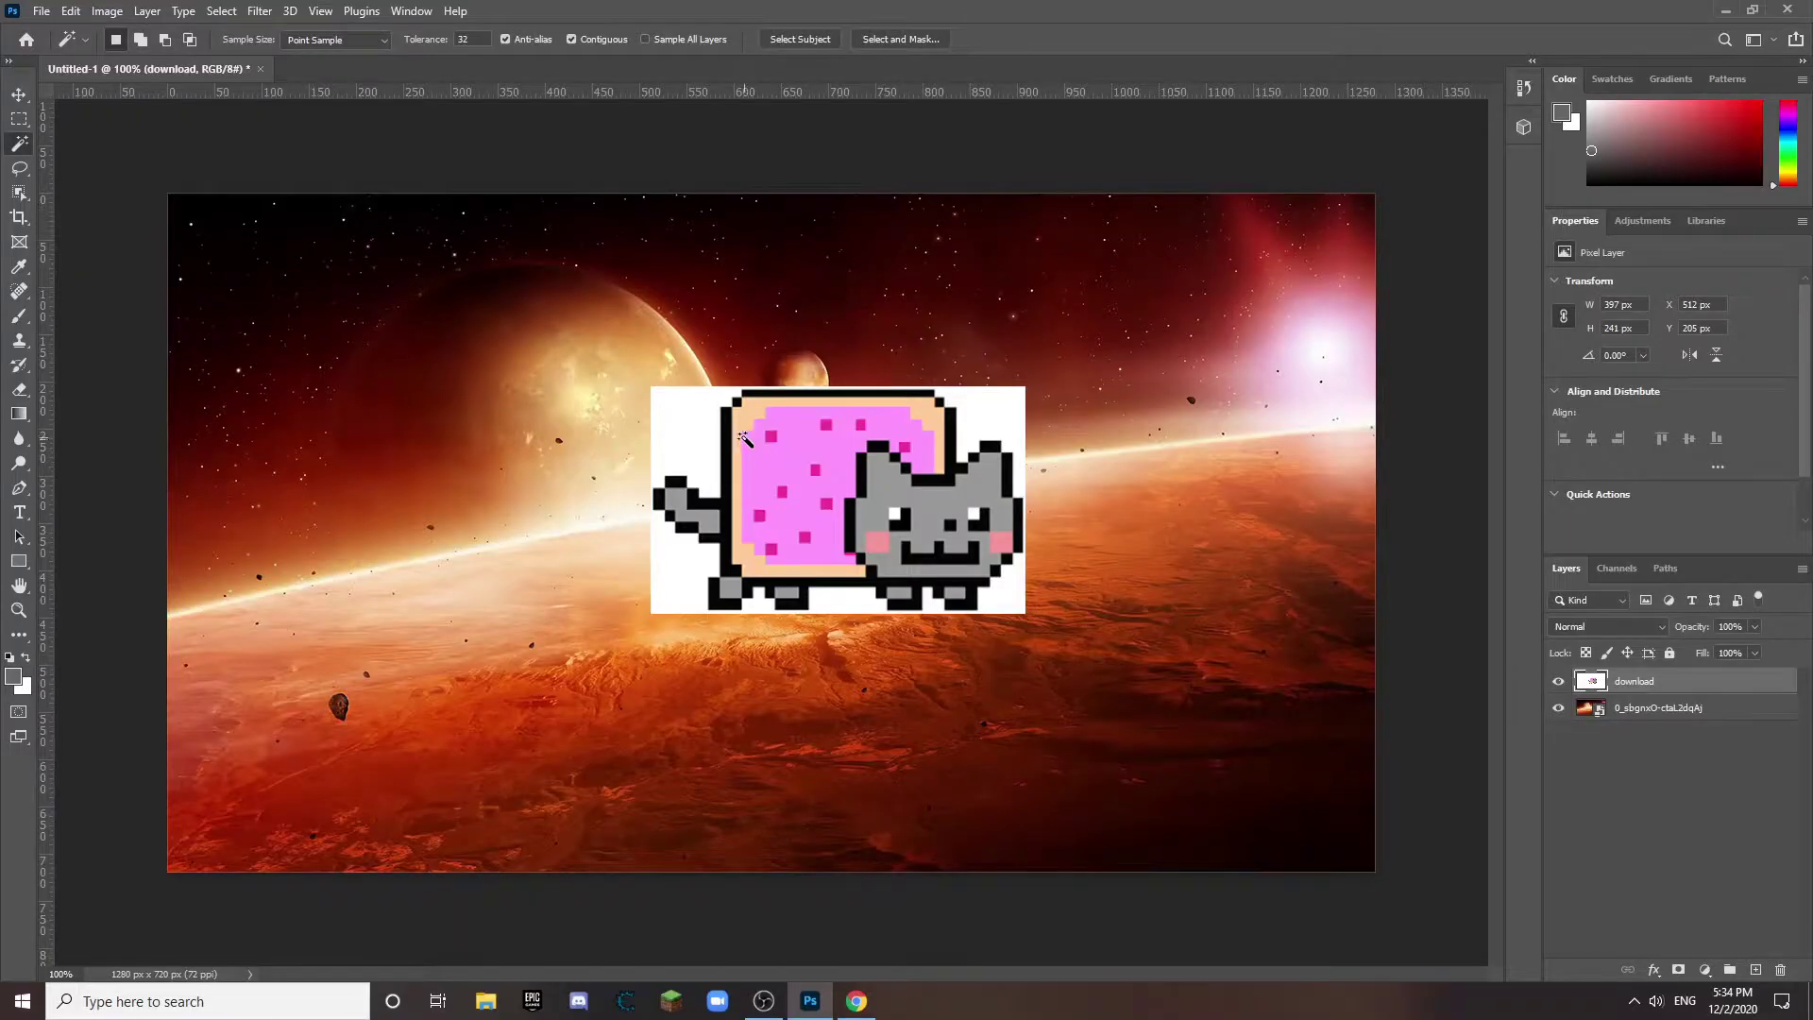
pyautogui.click(693, 431)
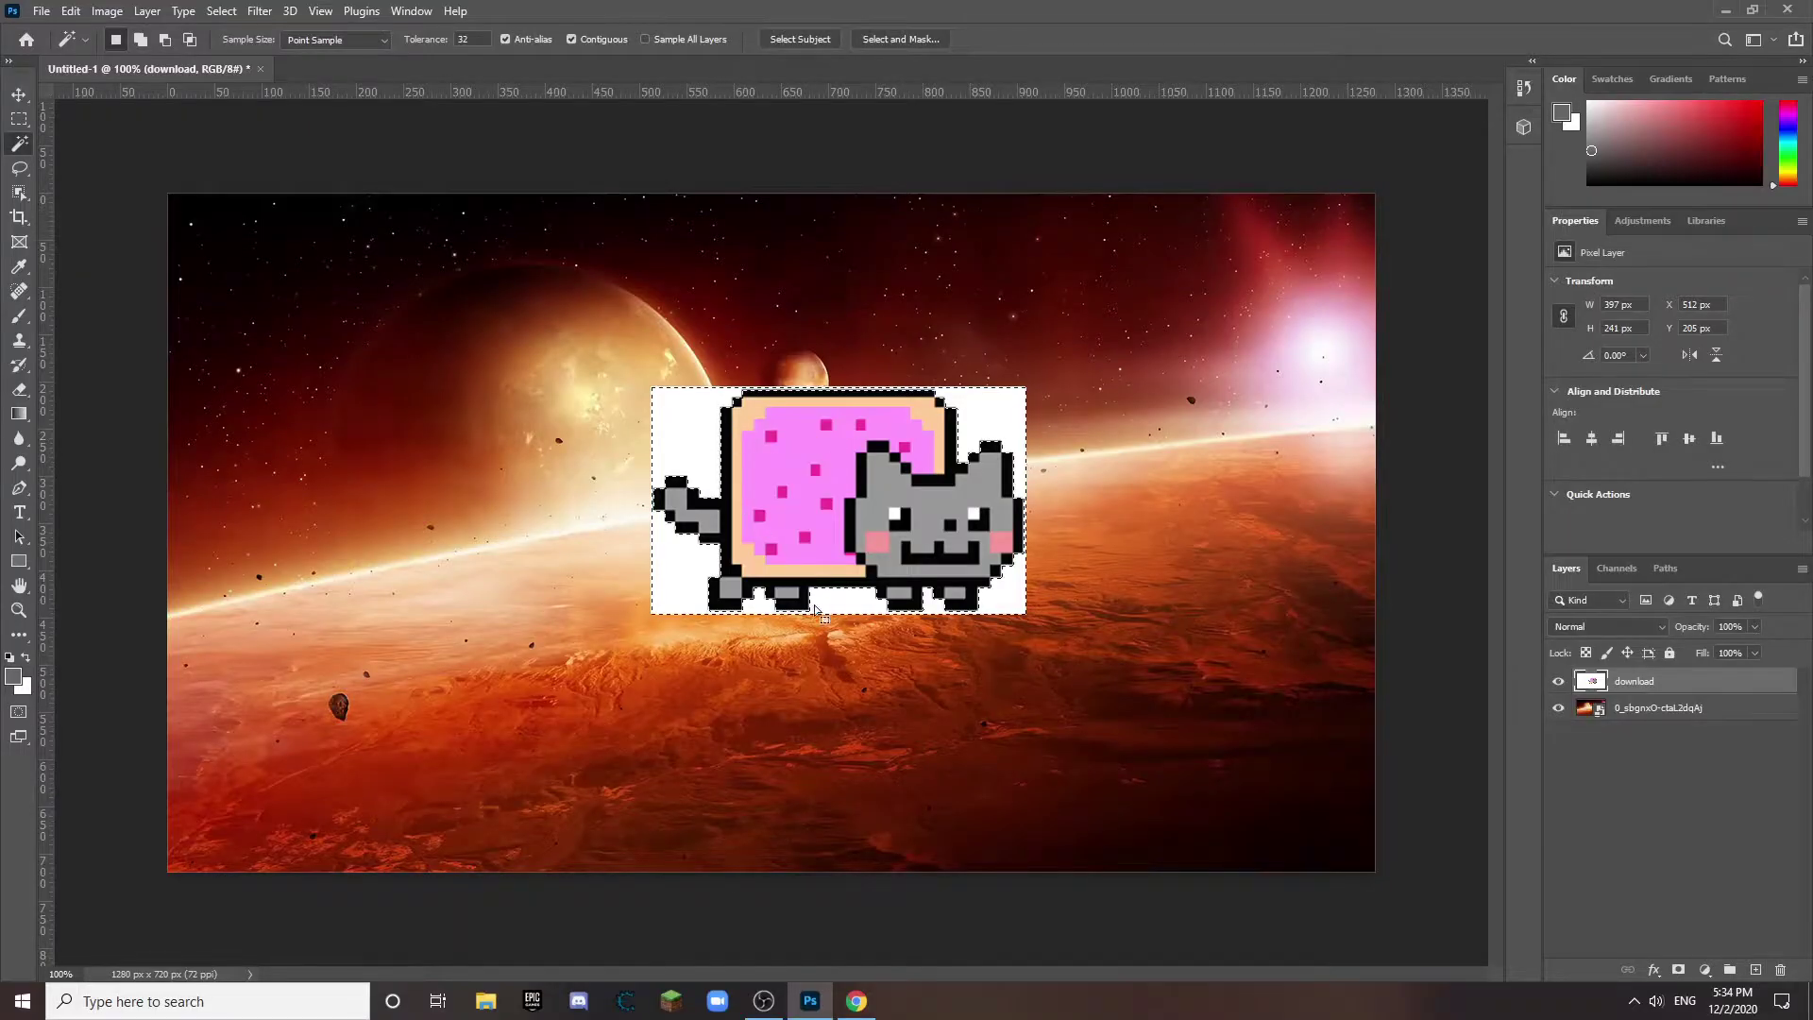
pyautogui.press('Delete')
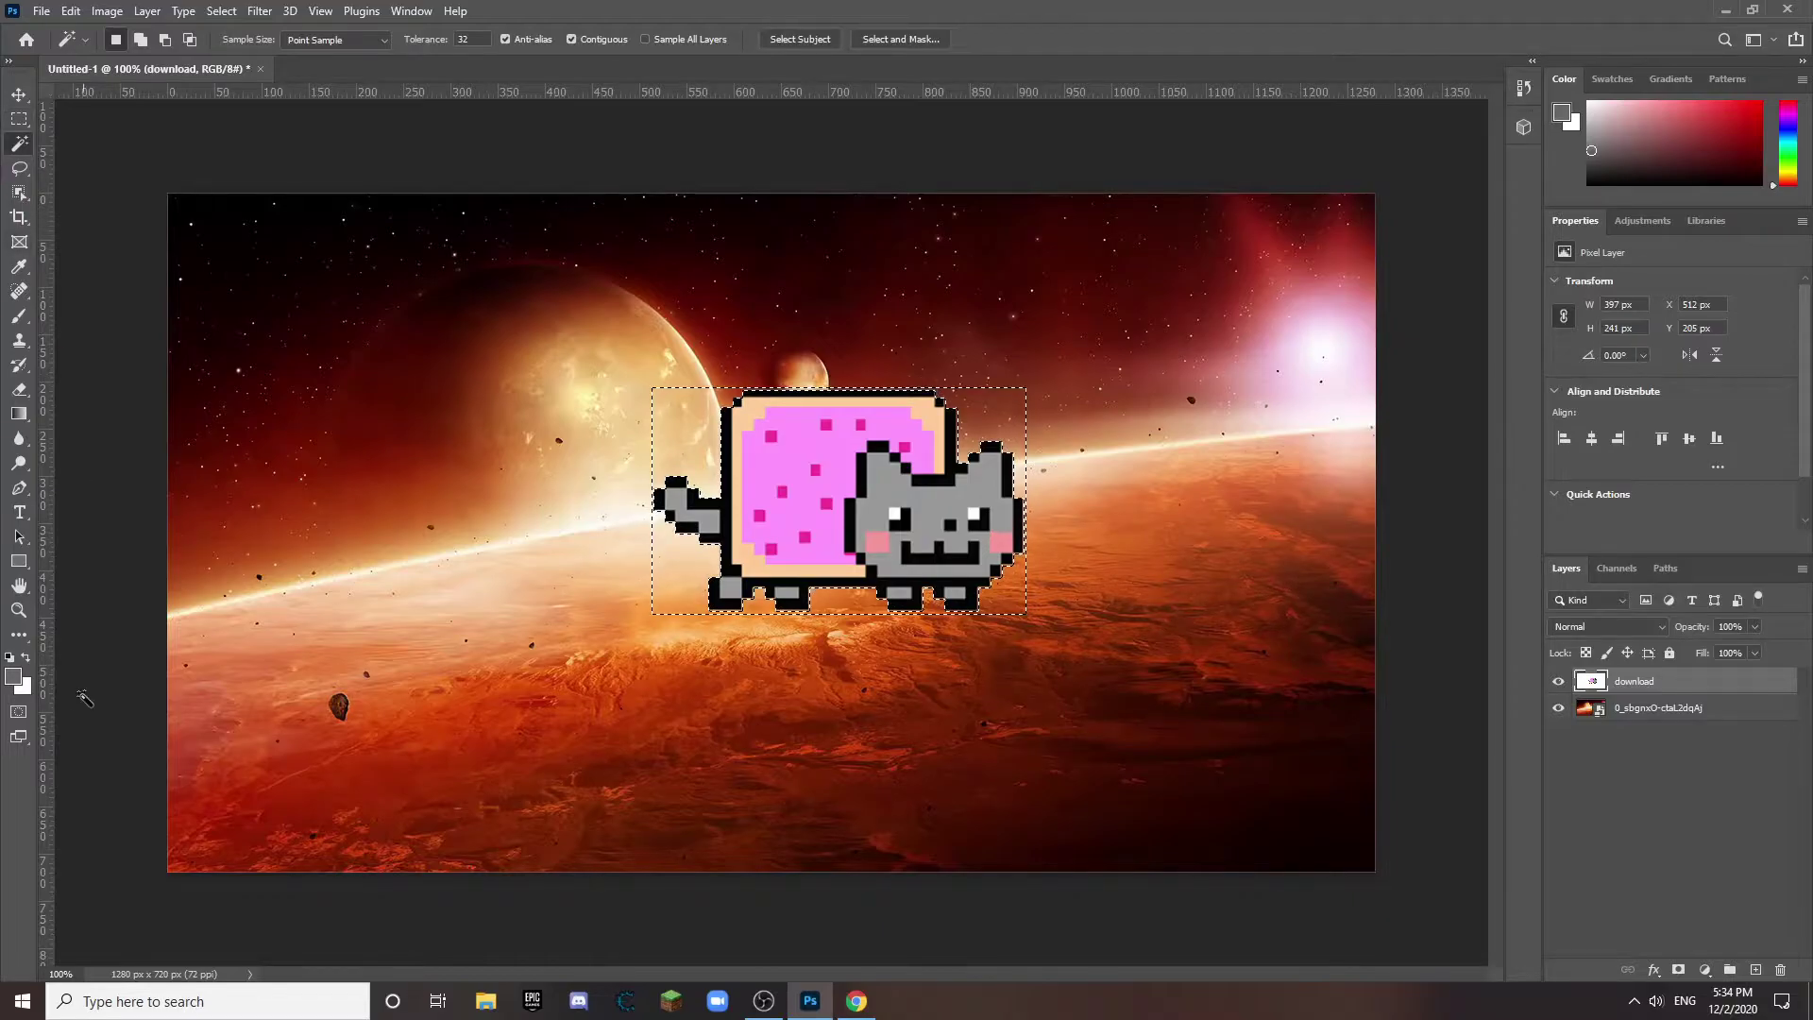
pyautogui.hotkey('ctrl', 'd')
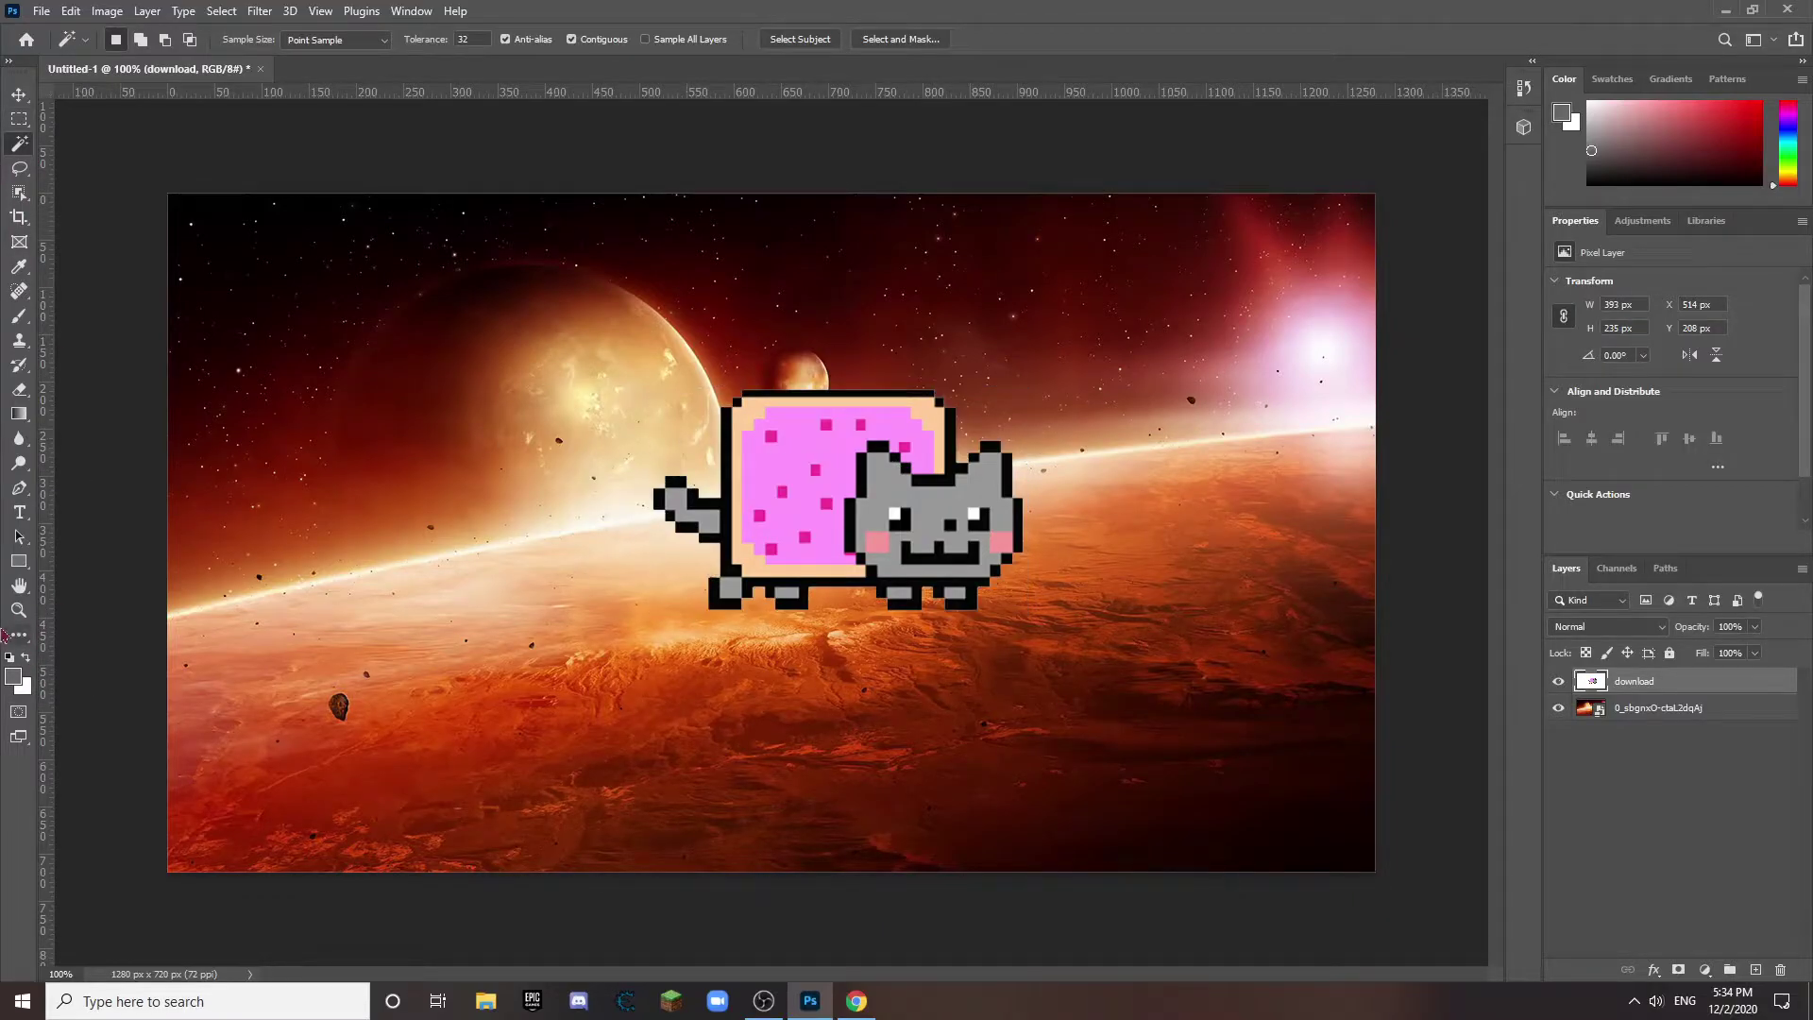
# Step: Inspect the cat's cut-out edges and tail at several zoom levels up to 500%, and fit the whole canvas on screen
pyautogui.click(19, 585)
pyautogui.keyDown('ctrl'); pyautogui.click(836, 529); pyautogui.keyUp('ctrl')
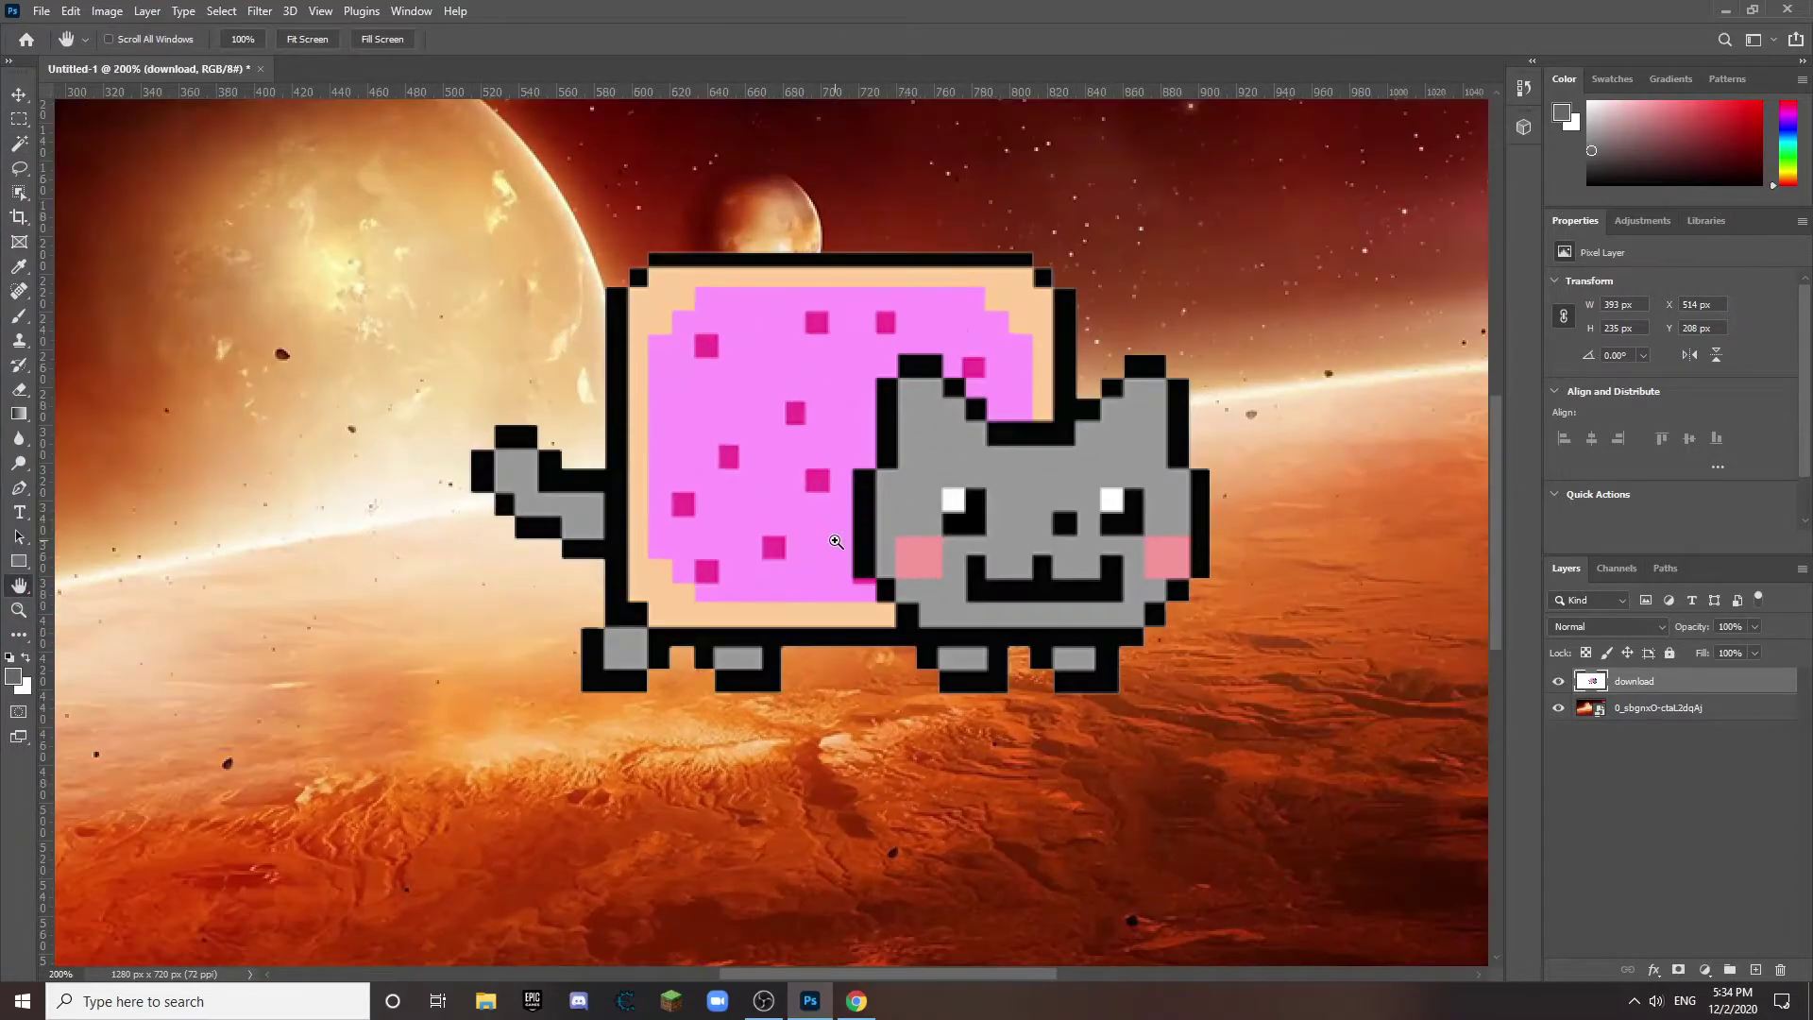
pyautogui.keyDown('ctrl'); pyautogui.click(836, 539); pyautogui.keyUp('ctrl')
pyautogui.rightClick(836, 541)
pyautogui.click(888, 552)
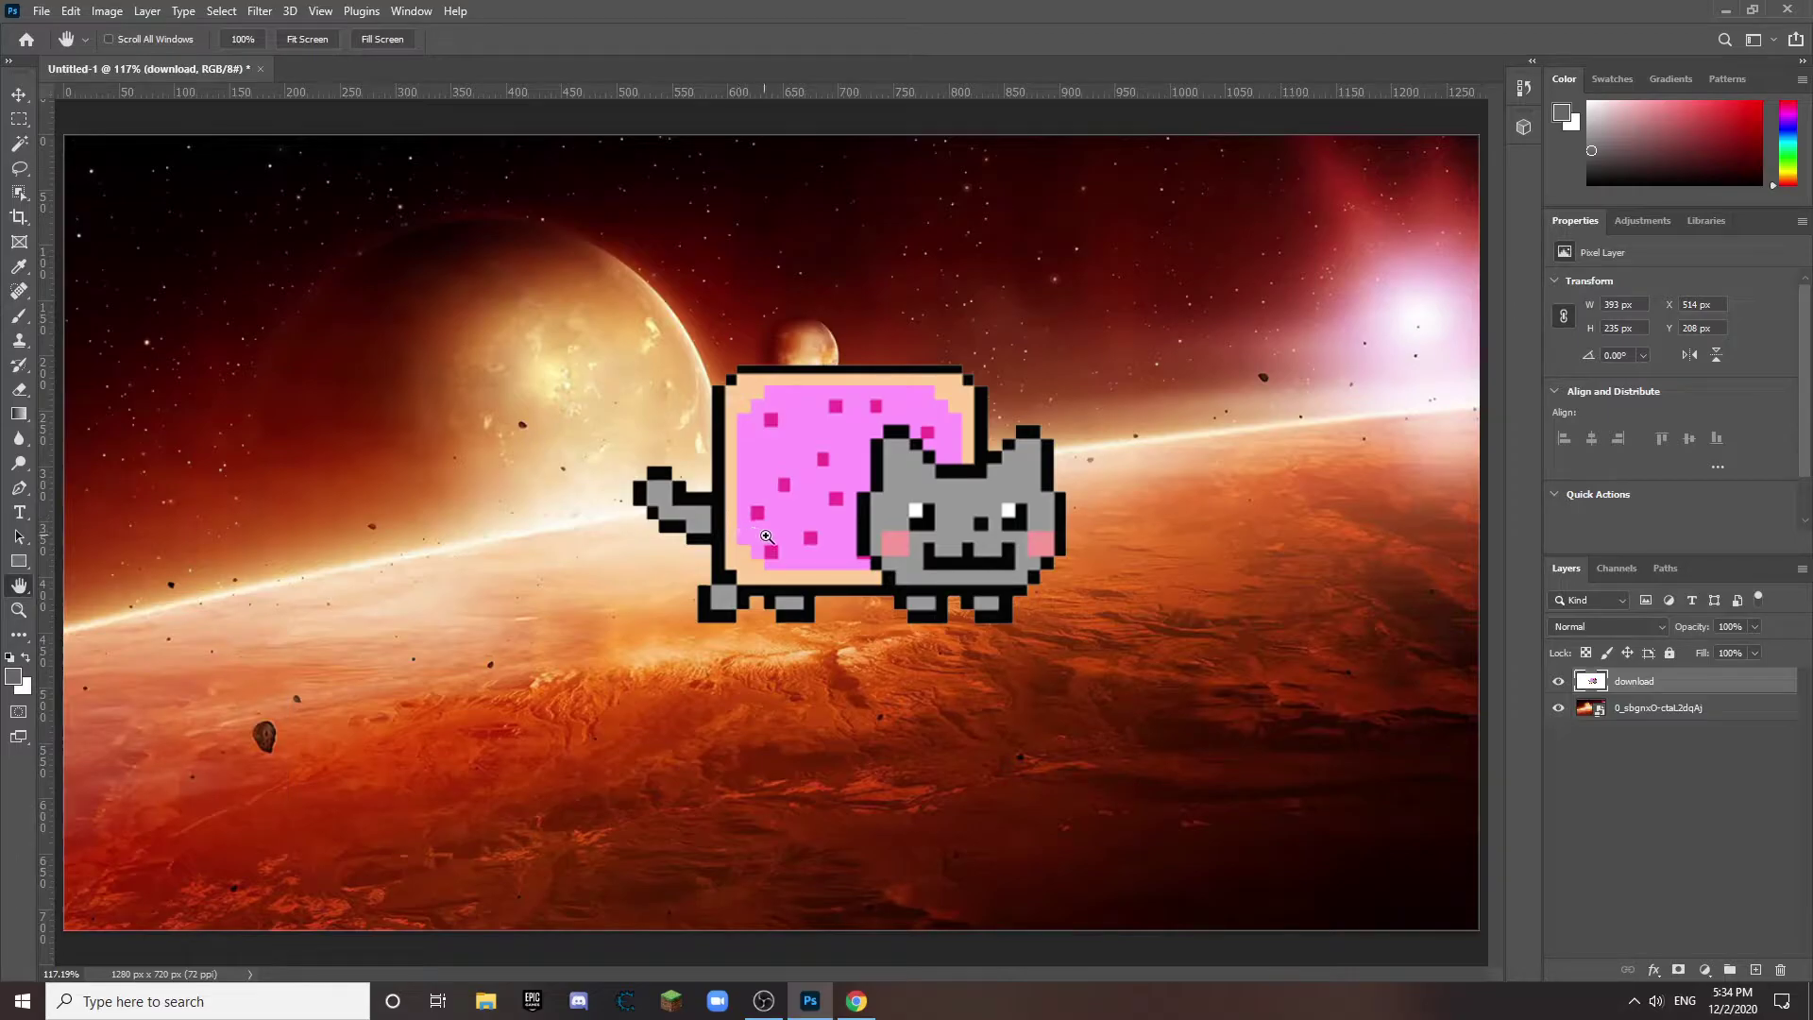
pyautogui.keyDown('ctrl'); pyautogui.click(764, 535); pyautogui.keyUp('ctrl')
pyautogui.keyDown('ctrl'); pyautogui.click(765, 537); pyautogui.keyUp('ctrl')
pyautogui.keyDown('ctrl'); pyautogui.click(766, 536); pyautogui.keyUp('ctrl')
pyautogui.keyDown('ctrl'); pyautogui.click(768, 538); pyautogui.keyUp('ctrl')
pyautogui.rightClick(770, 538)
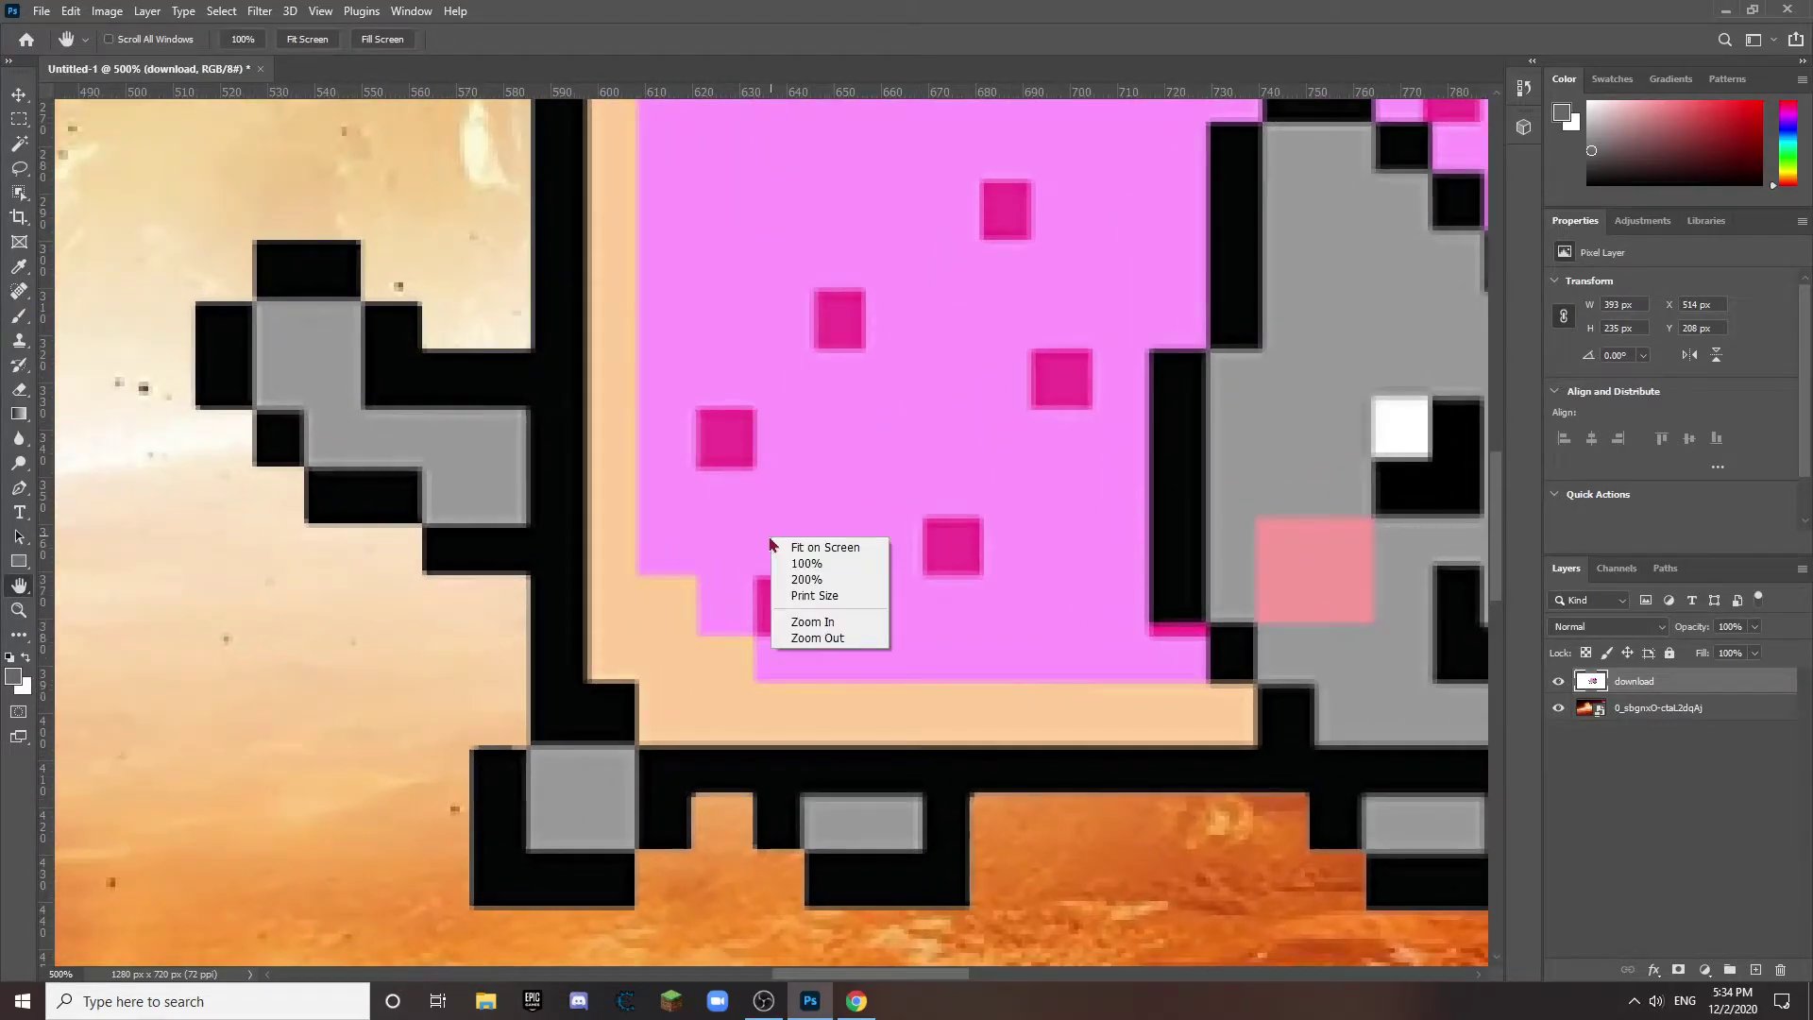
pyautogui.click(830, 562)
pyautogui.rightClick(796, 568)
pyautogui.click(800, 580)
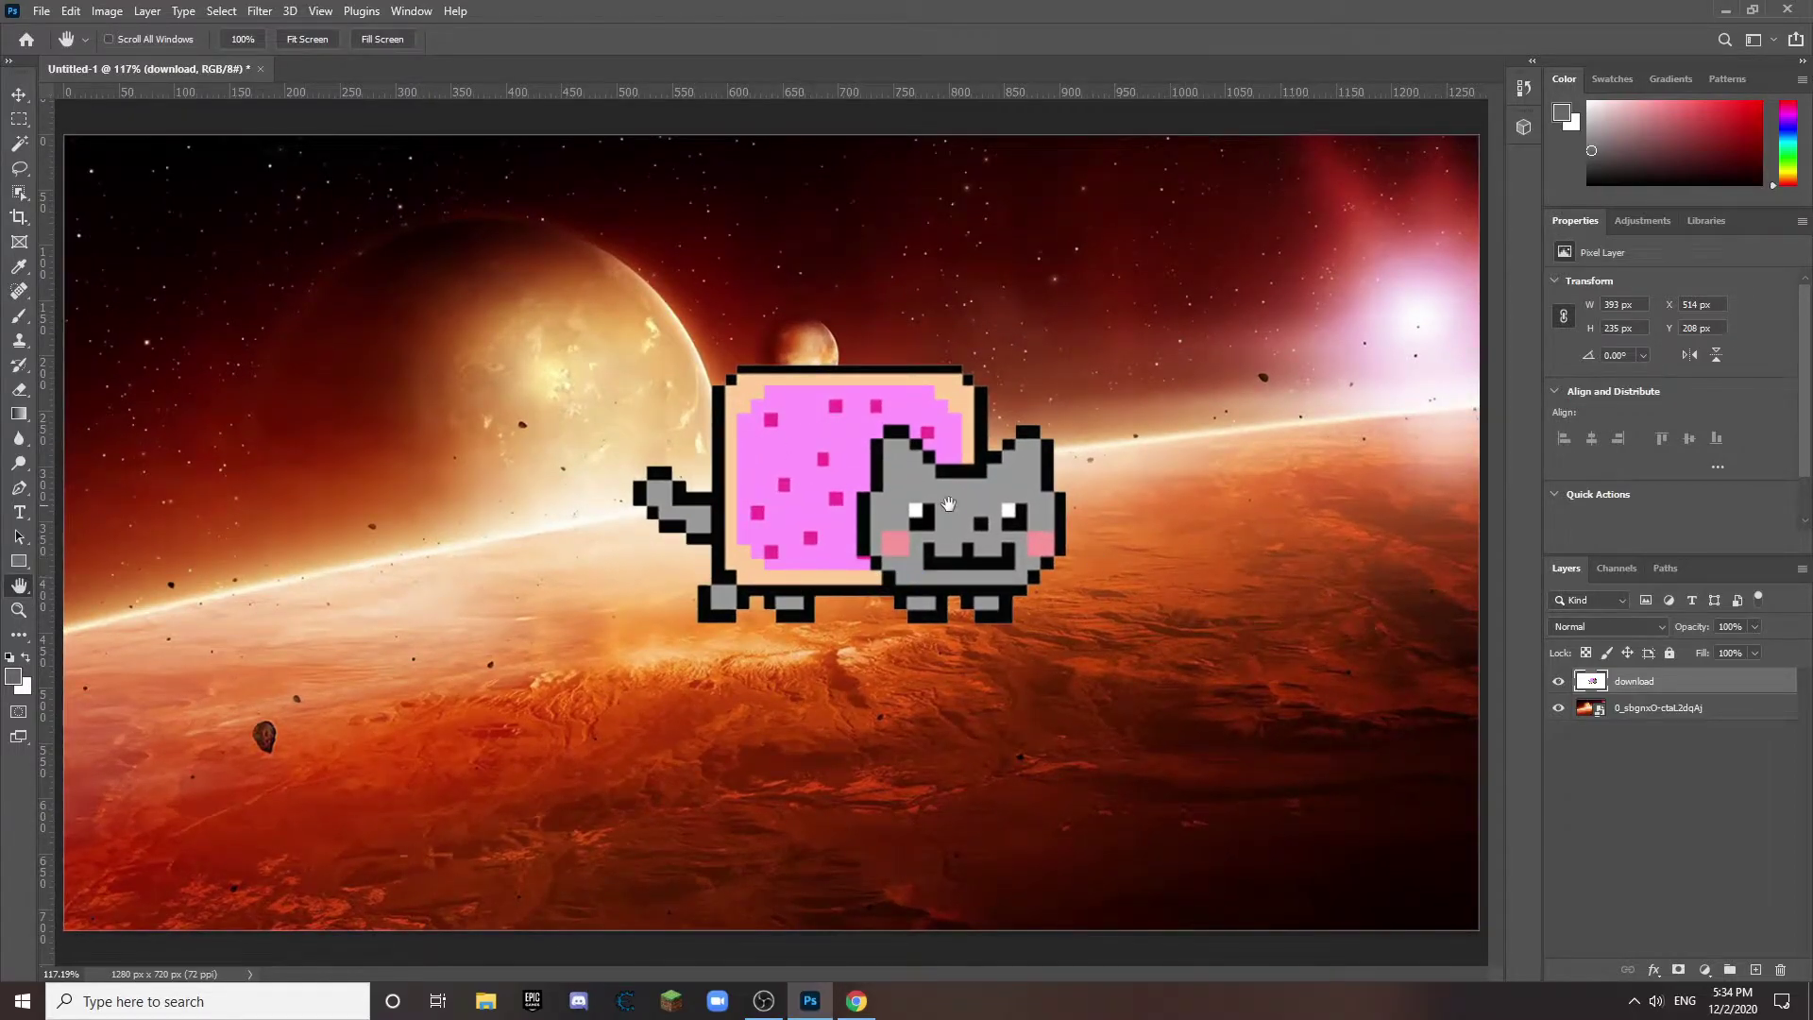
# Step: Scale the cat to about 65%, tilt it about 20° counter-clockwise, and move it over the large planet in the canvas's upper left area
pyautogui.moveTo(1644, 681)
pyautogui.mouseDown()
pyautogui.moveTo(1652, 722)
pyautogui.moveTo(1632, 669)
pyautogui.mouseUp()
pyautogui.hotkey('ctrl', 't')
pyautogui.moveTo(1062, 352); pyautogui.dragTo(972, 440)
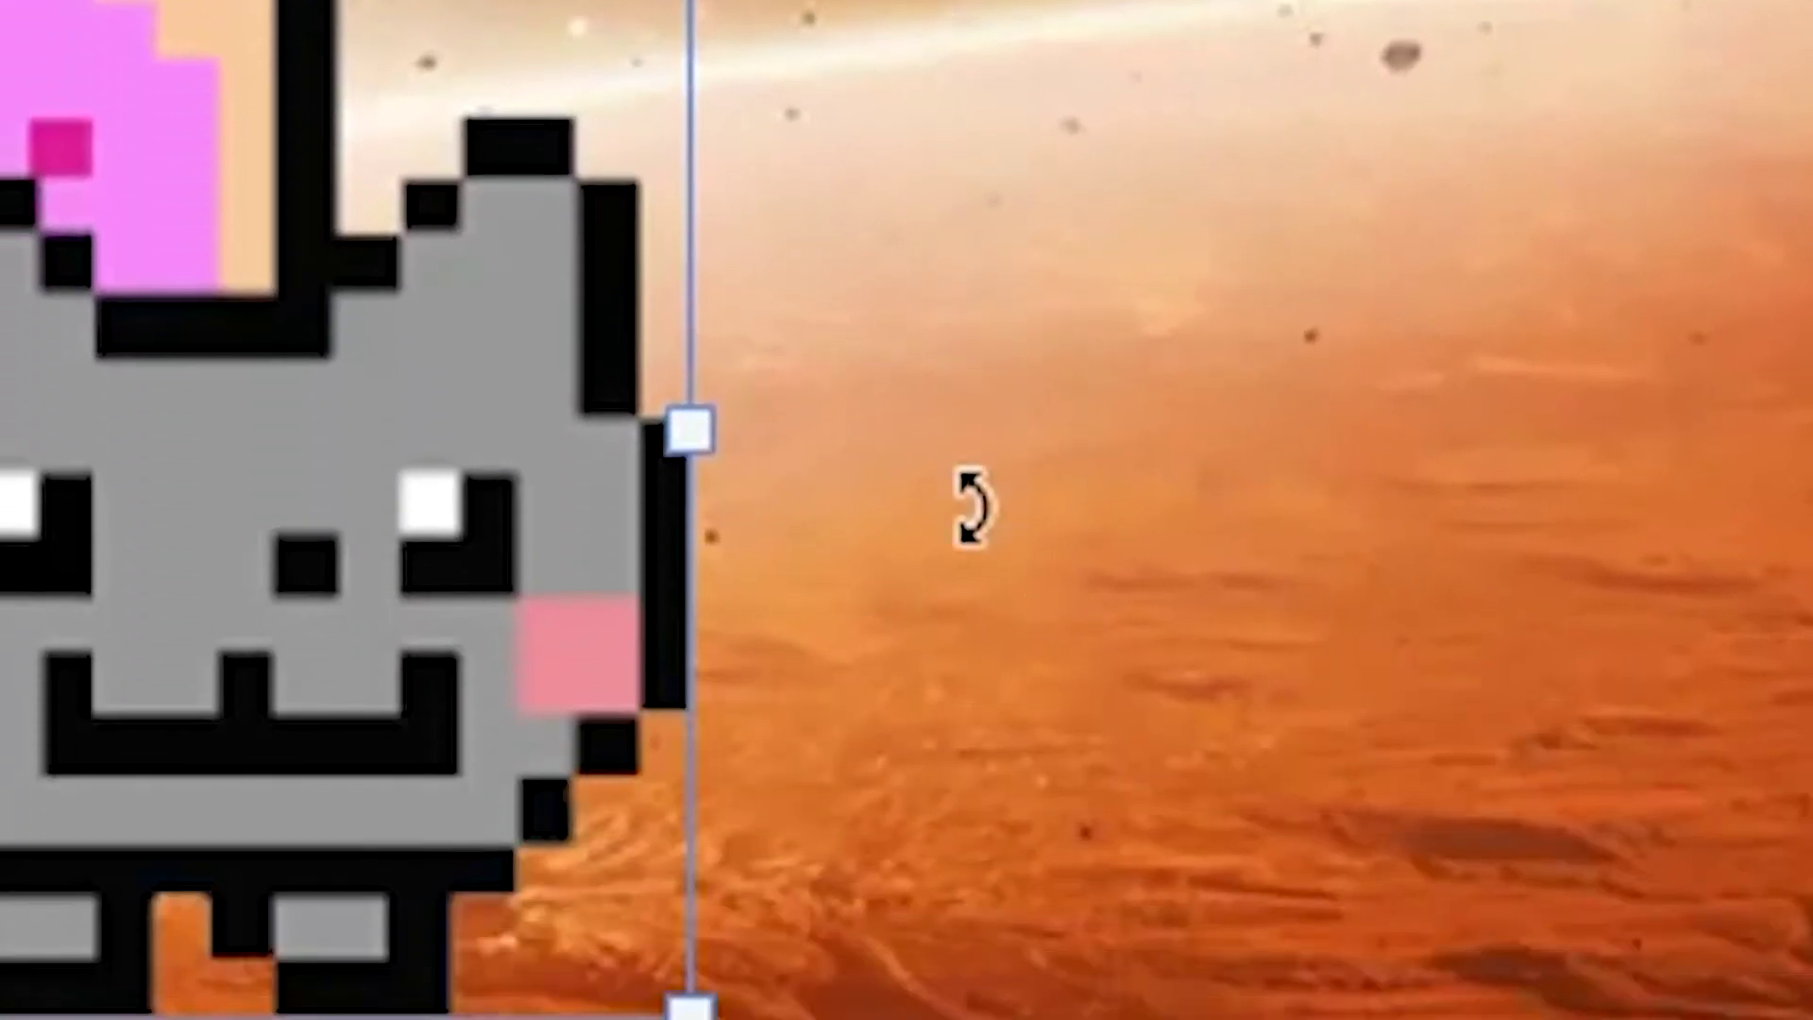
pyautogui.moveTo(970, 507); pyautogui.dragTo(1001, 58)
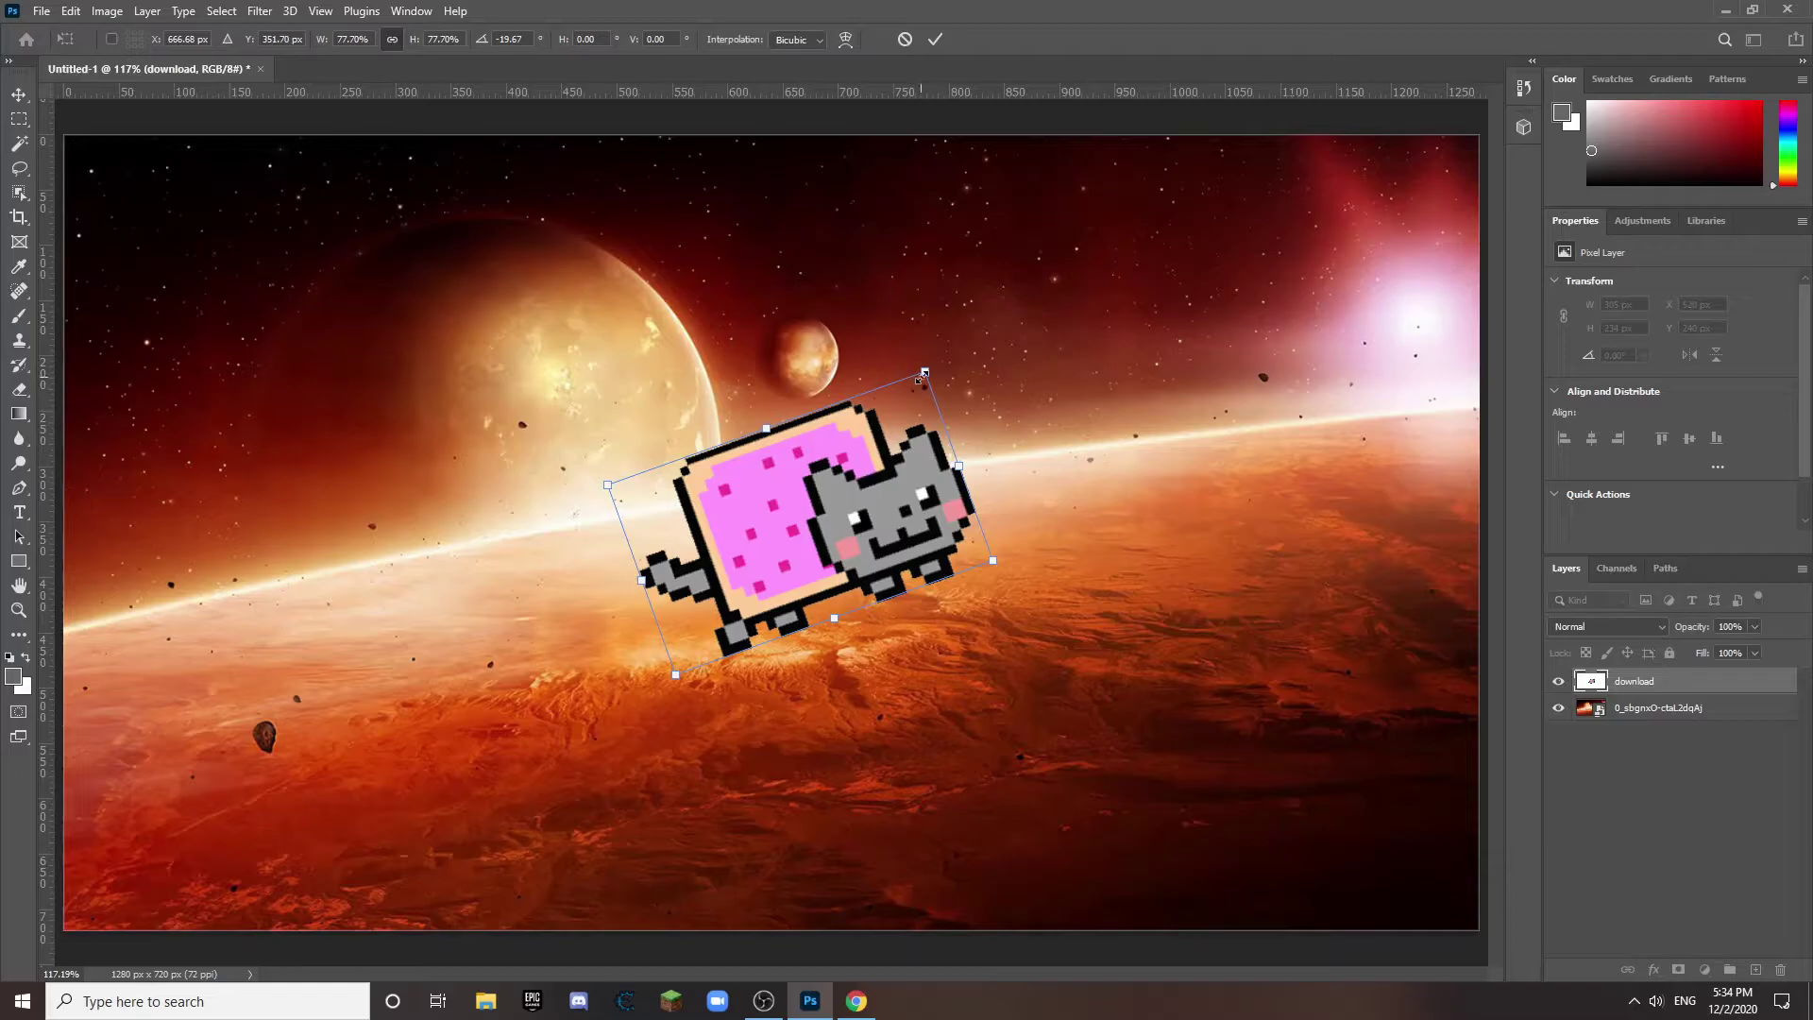
pyautogui.moveTo(924, 374); pyautogui.dragTo(827, 263)
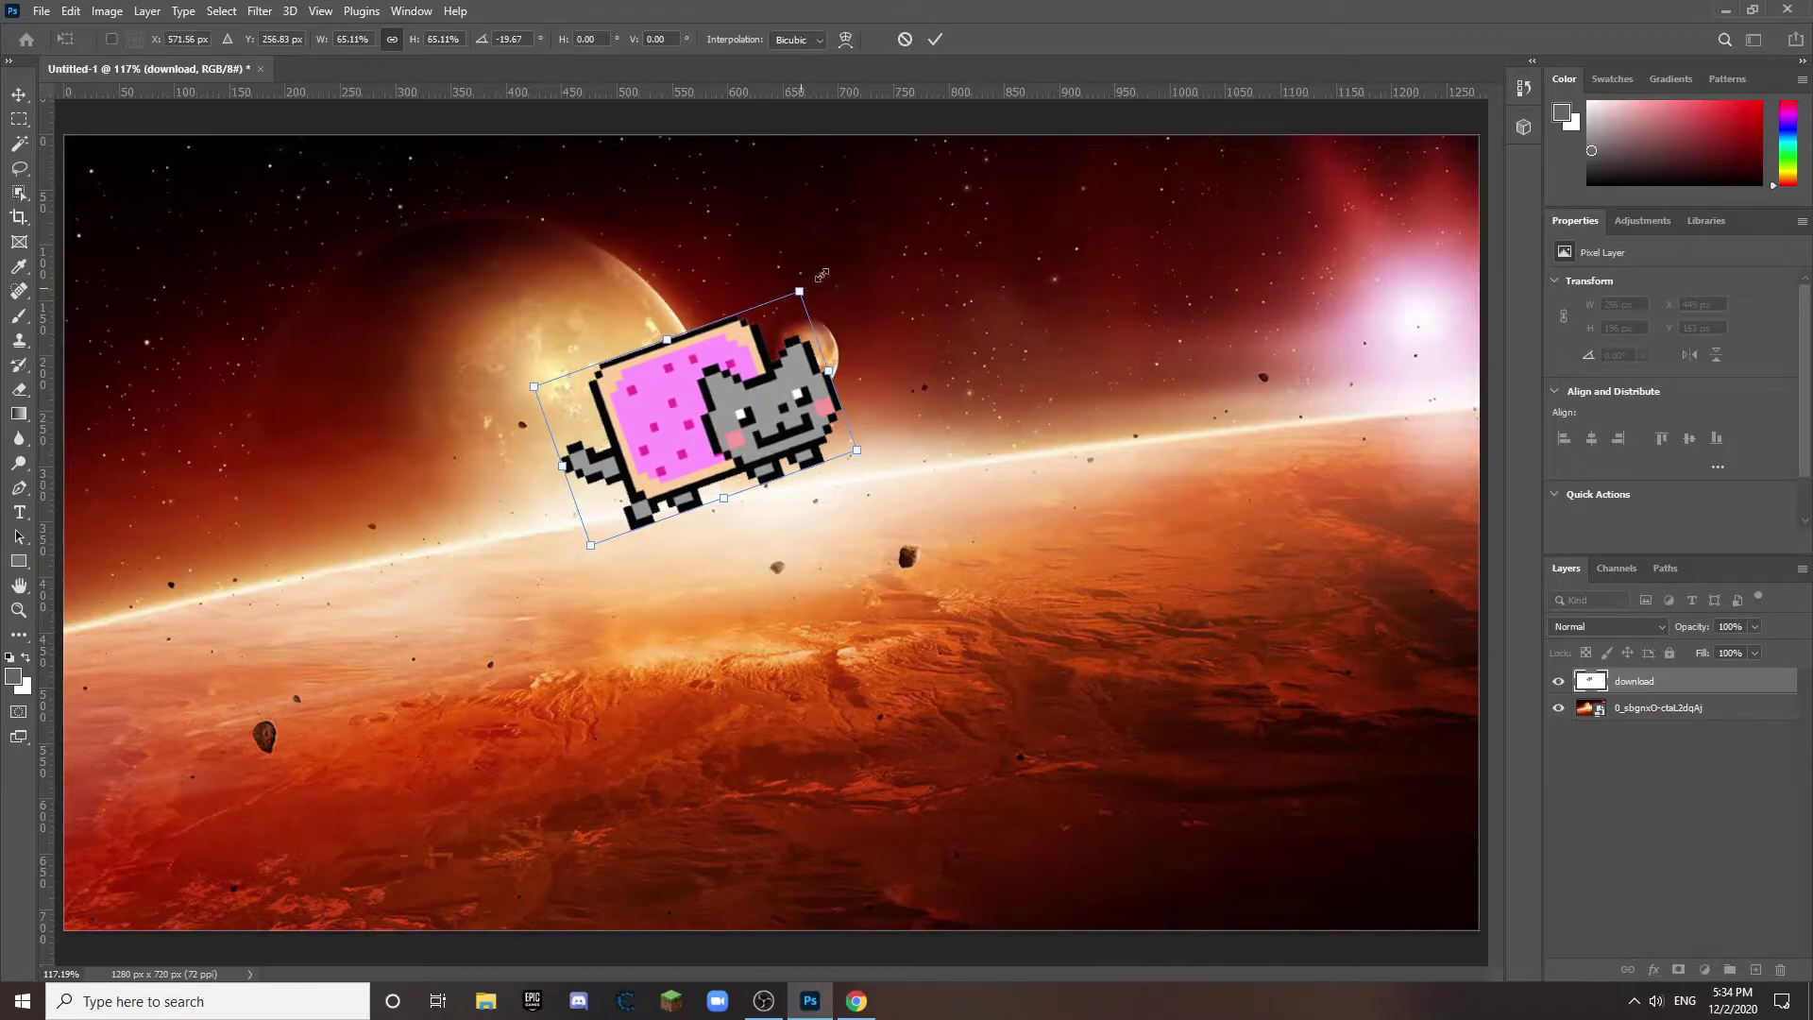
pyautogui.moveTo(792, 388); pyautogui.dragTo(694, 336)
# Step: Apply a Radial Blur to the space background layer with amount 12, Spin method and Good quality
pyautogui.click(1638, 711)
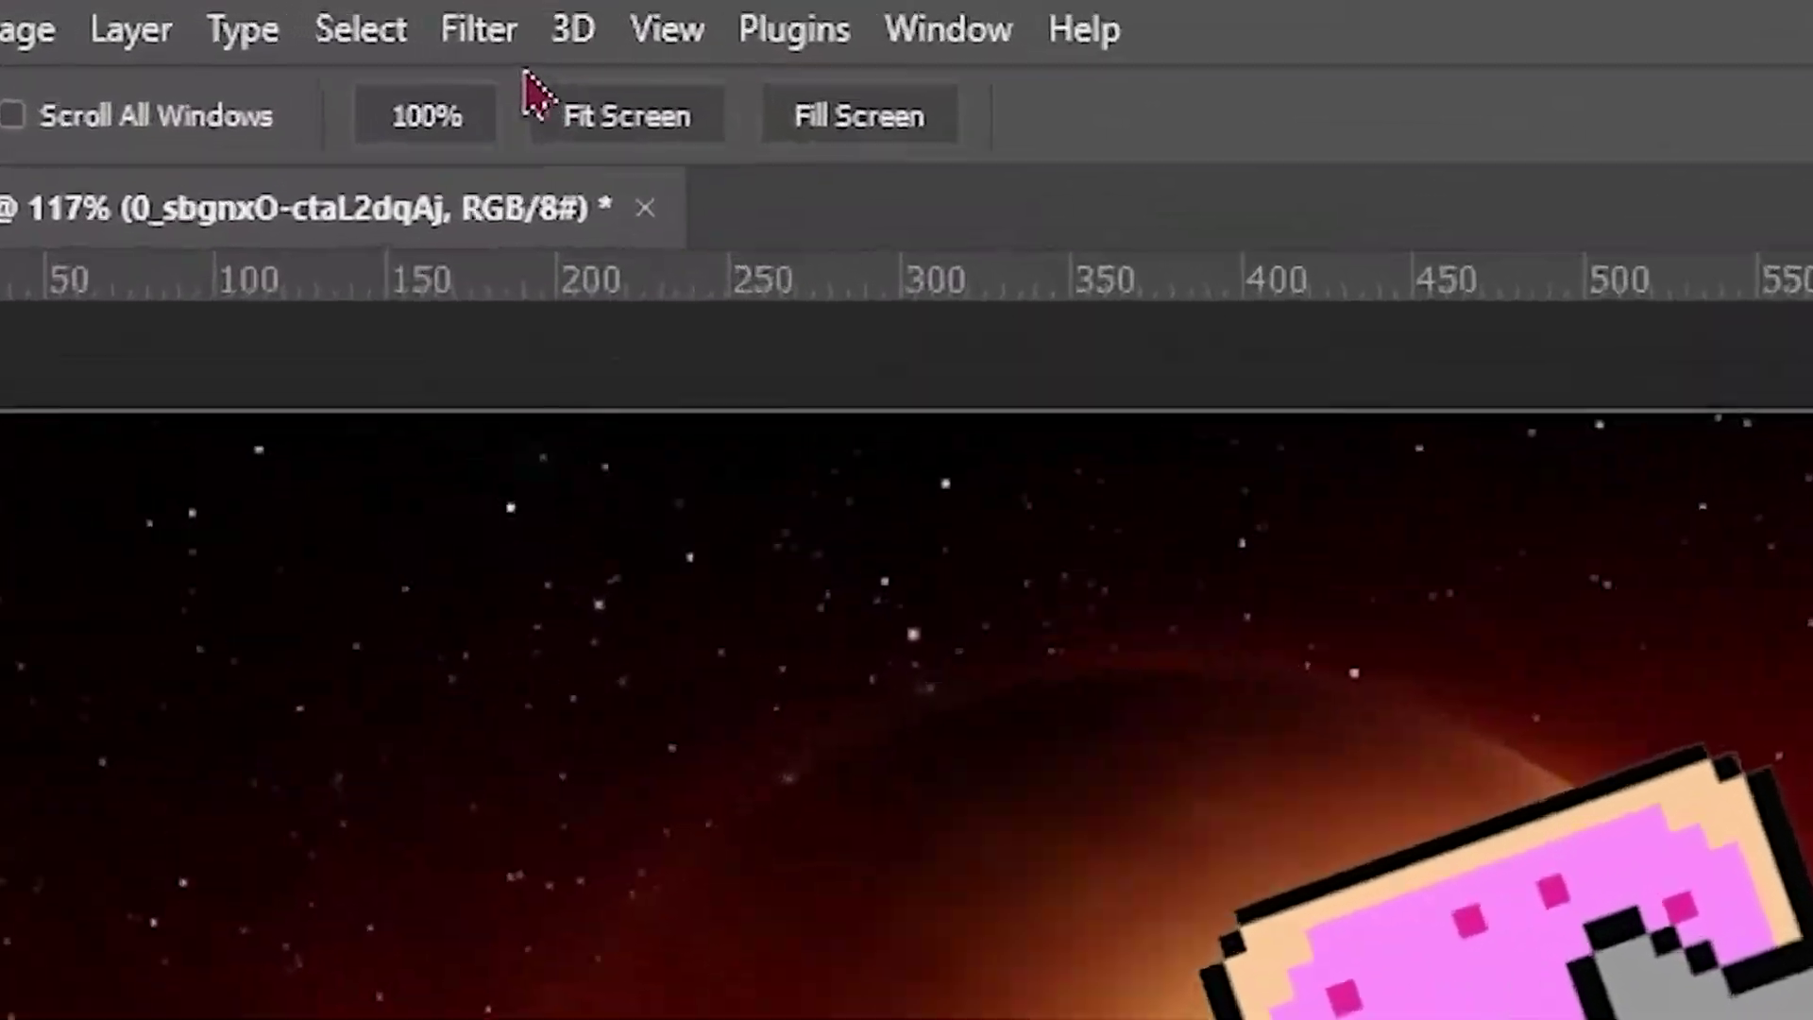
pyautogui.click(259, 12)
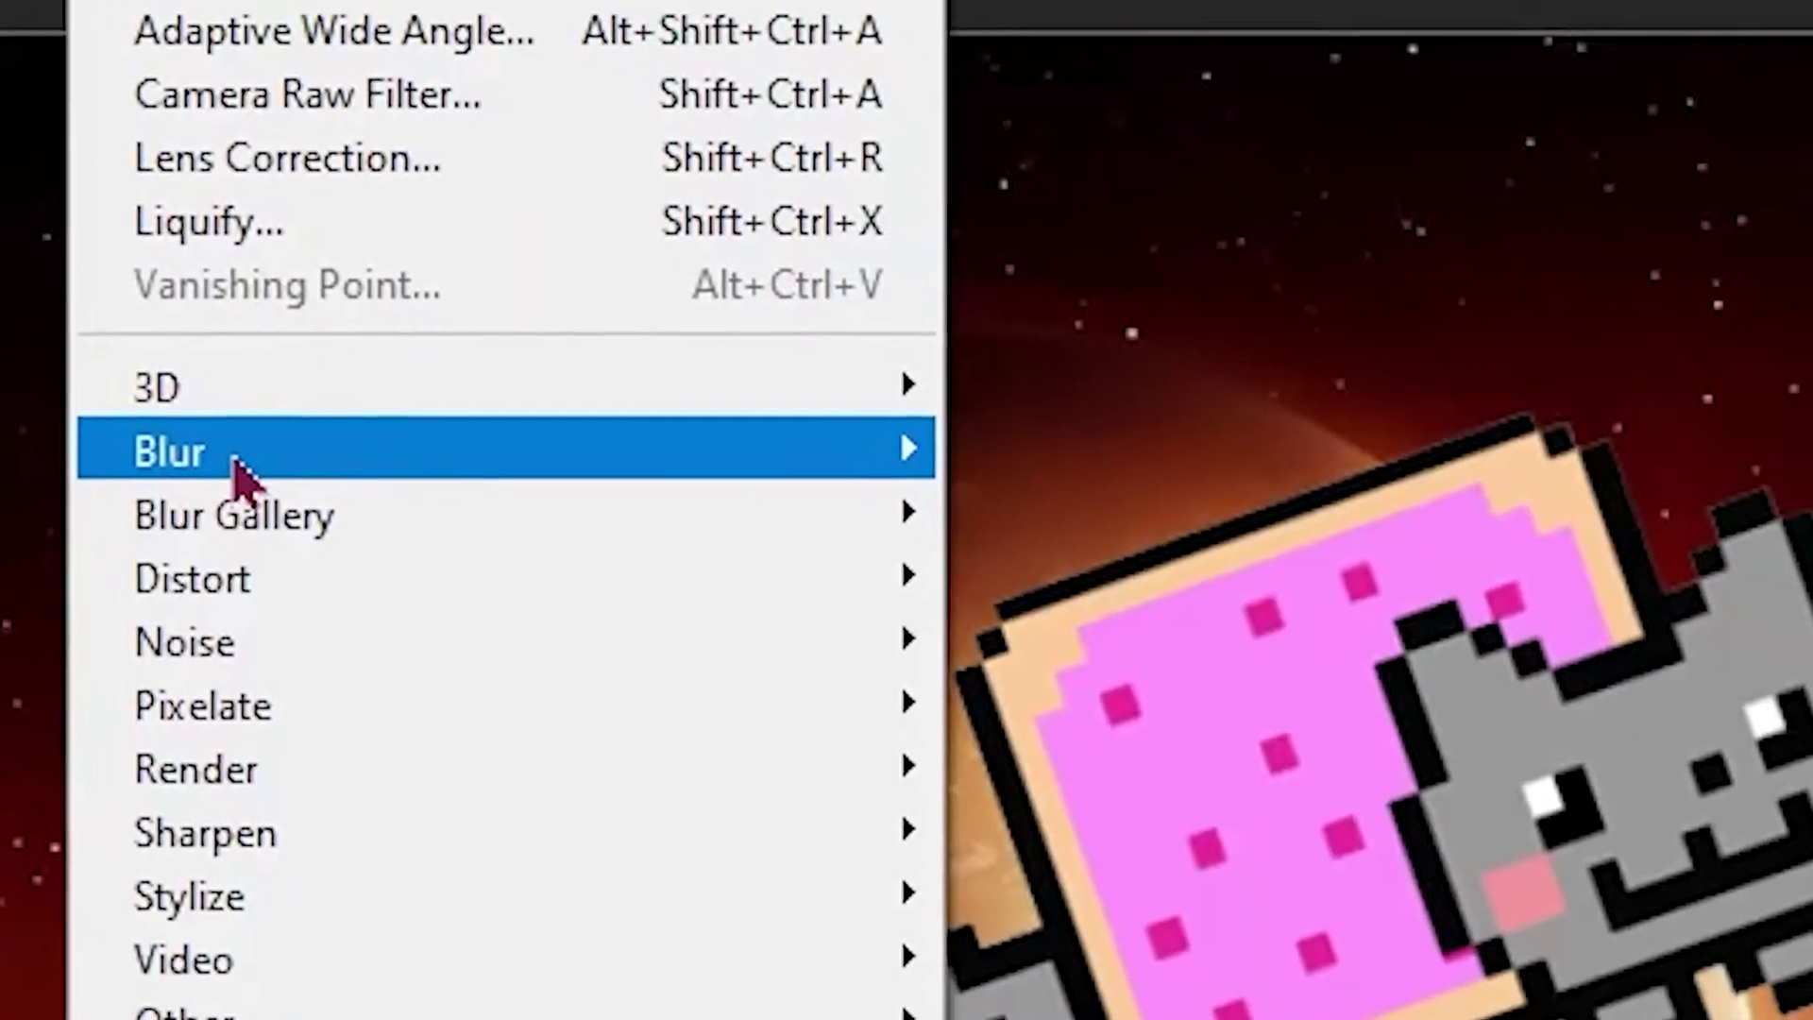
pyautogui.moveTo(783, 1018)
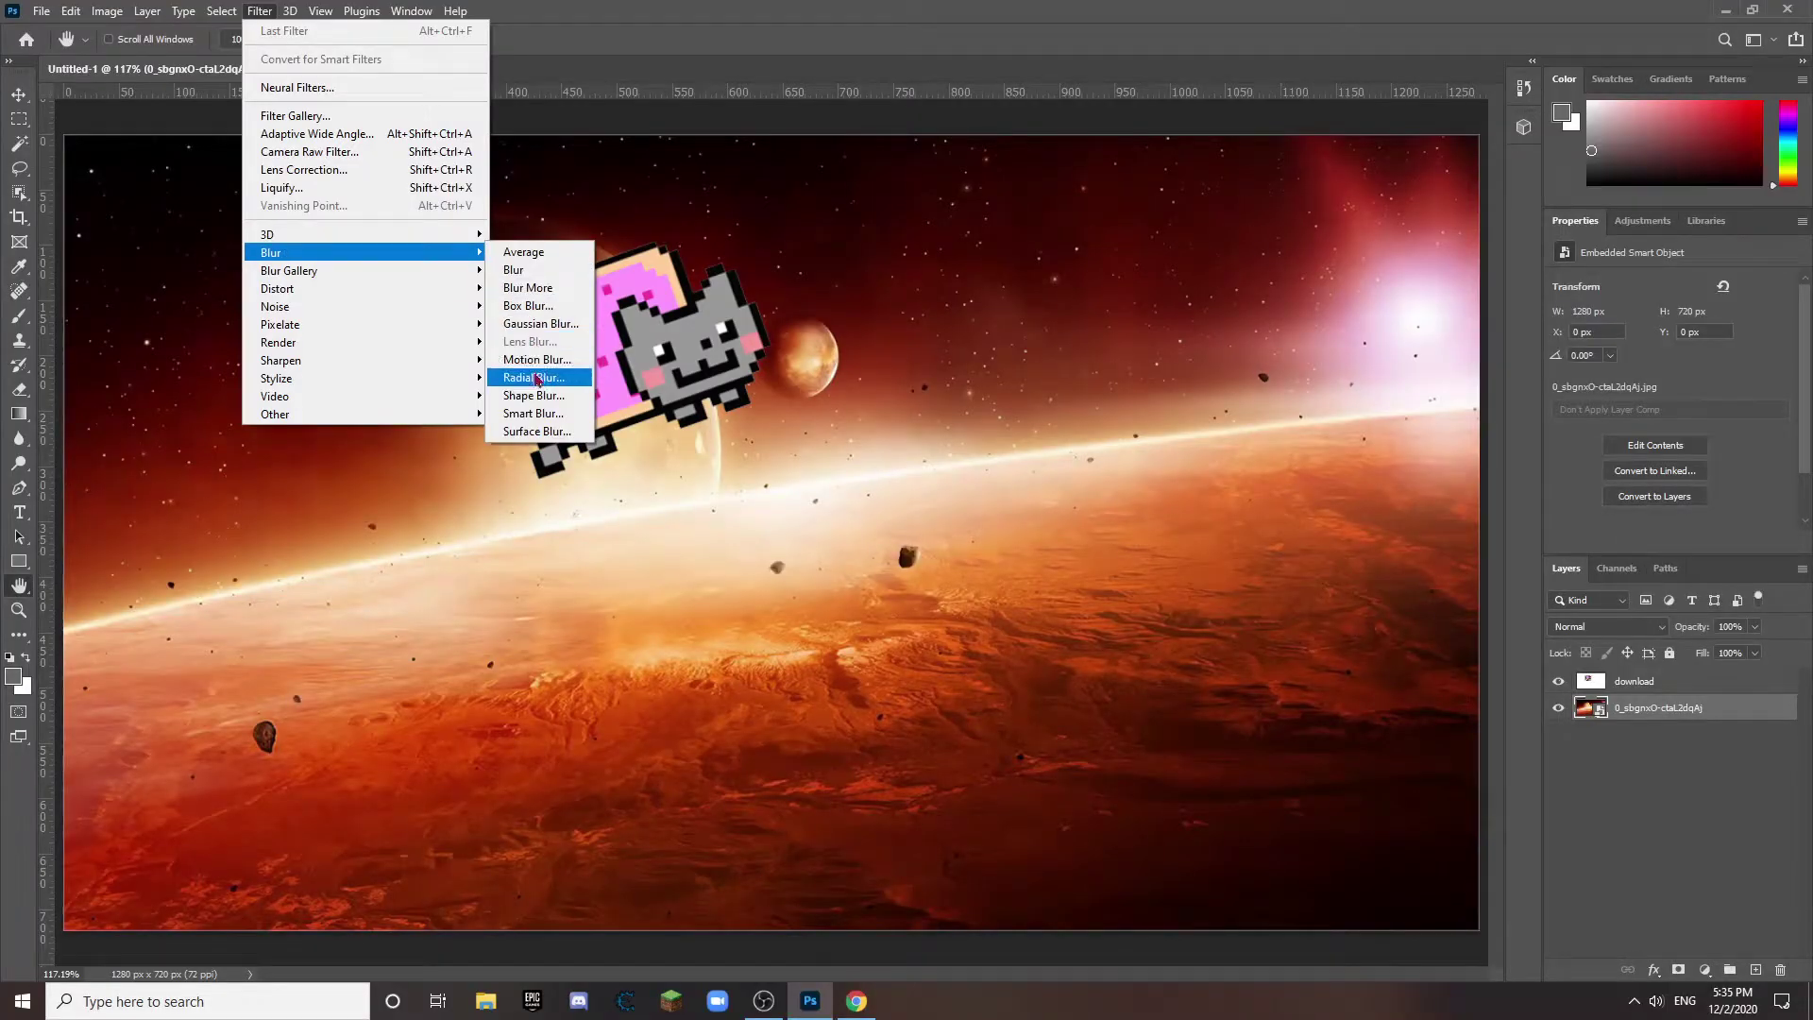
pyautogui.click(537, 378)
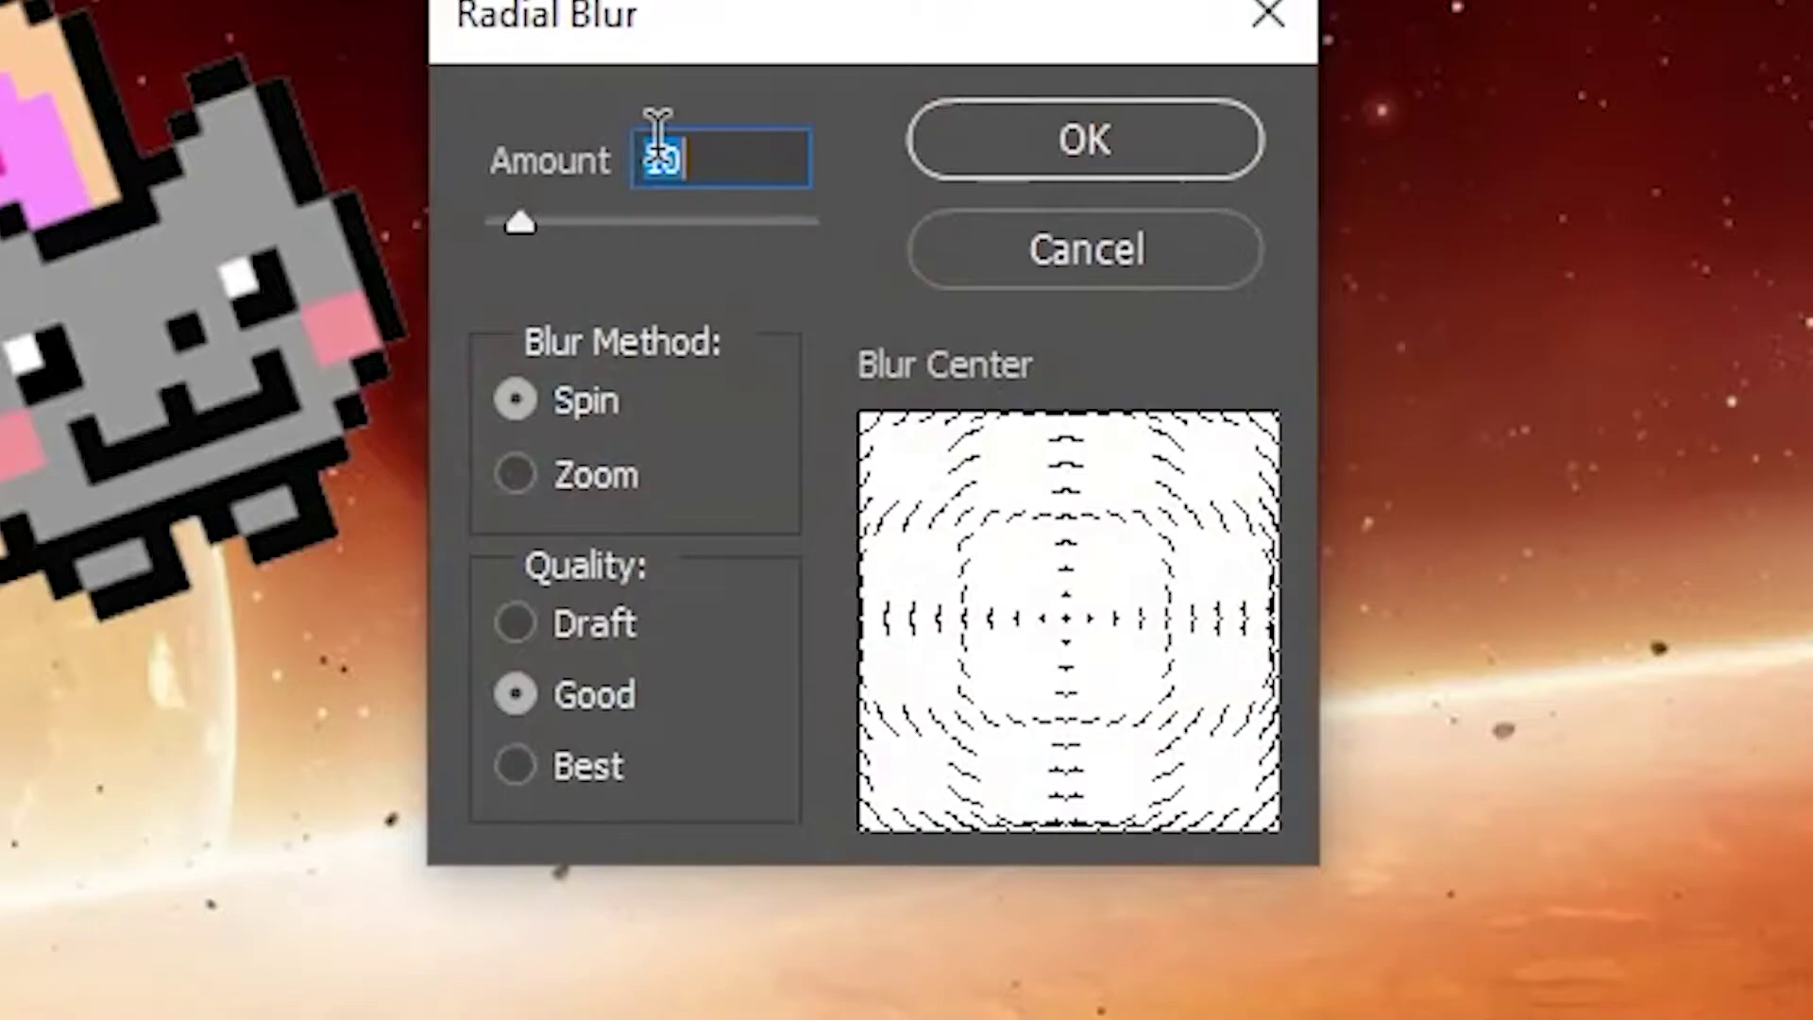
pyautogui.click(841, 297)
pyautogui.write('12')
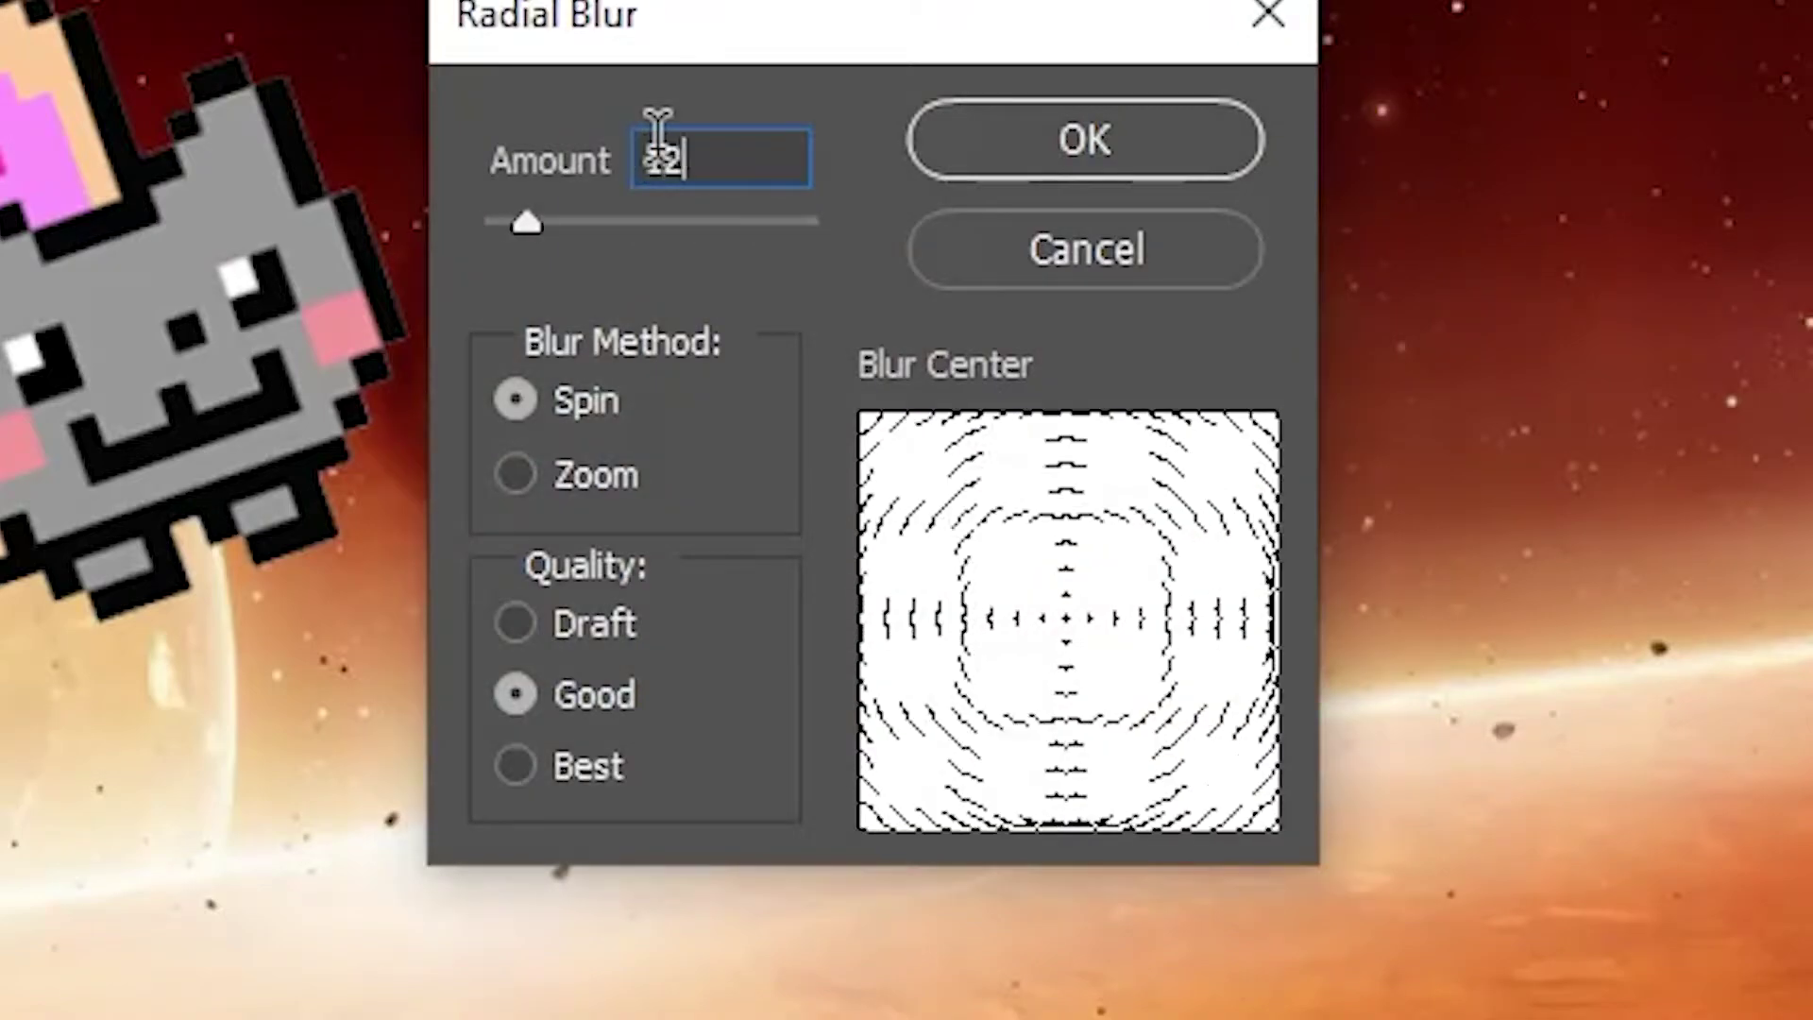
pyautogui.press('Return')
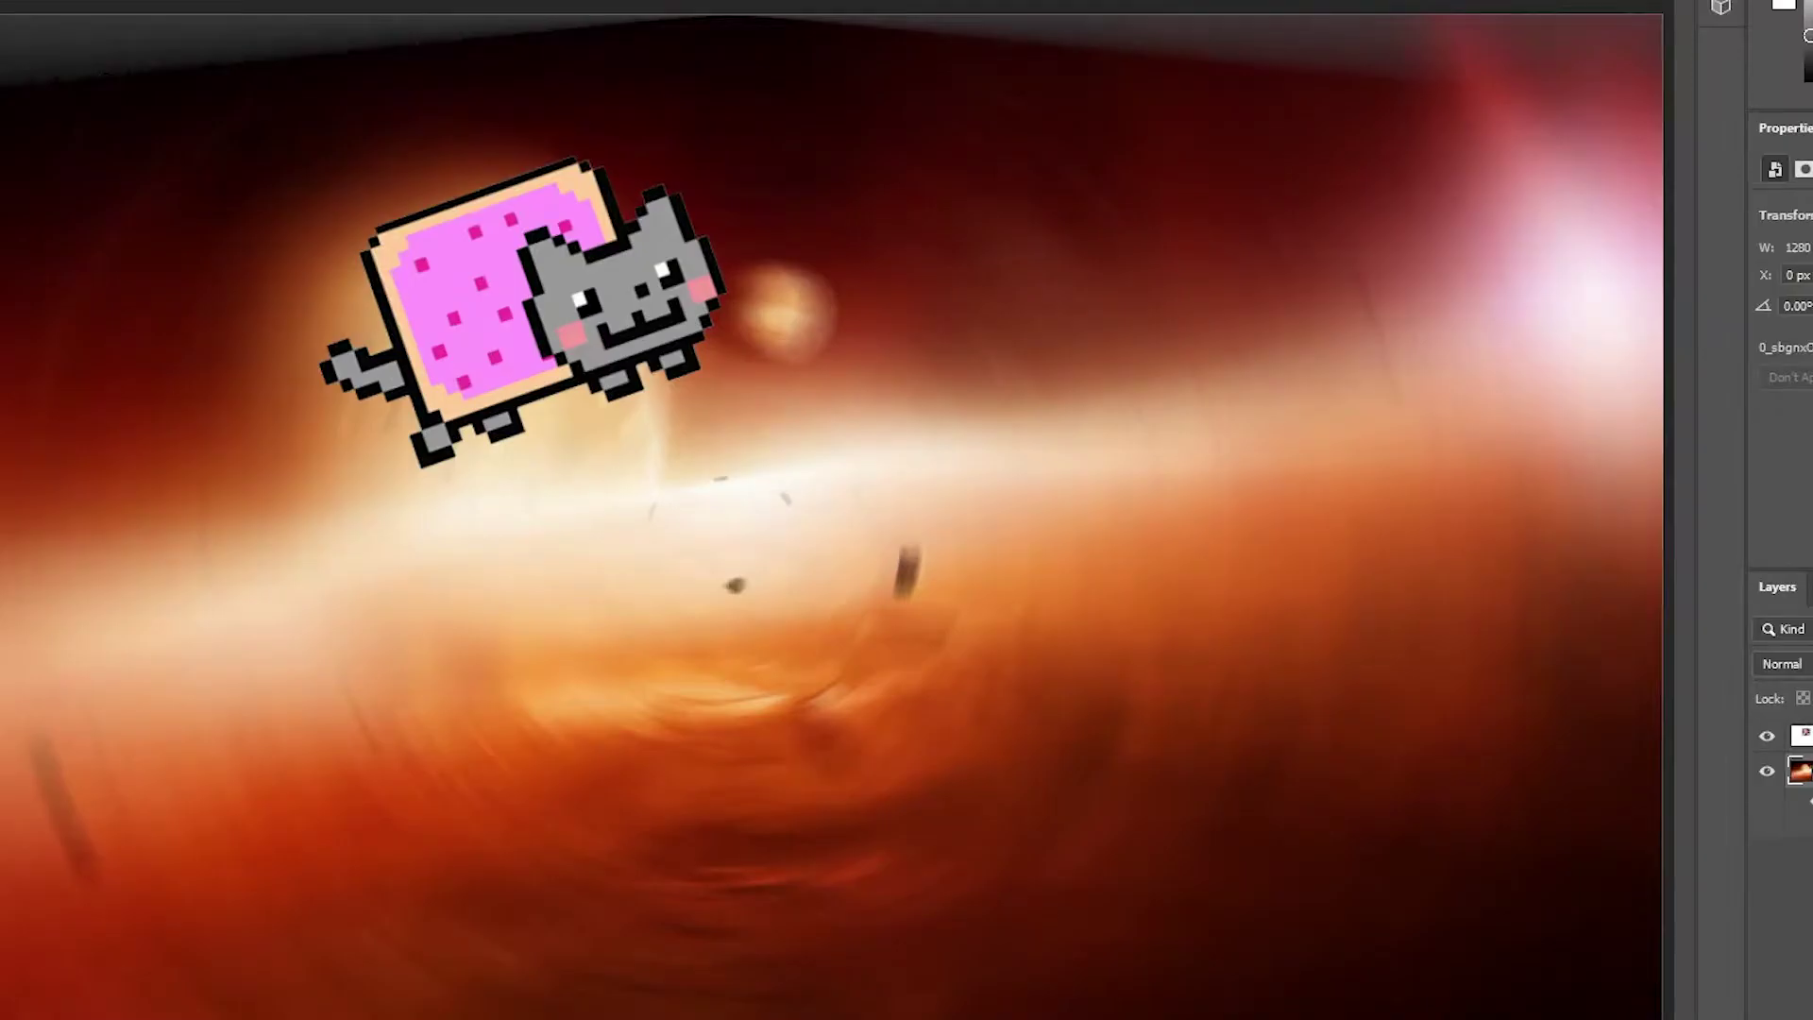
# Step: Try the Ripple distortion on the space background with amount 100% and Medium size
pyautogui.click(260, 10)
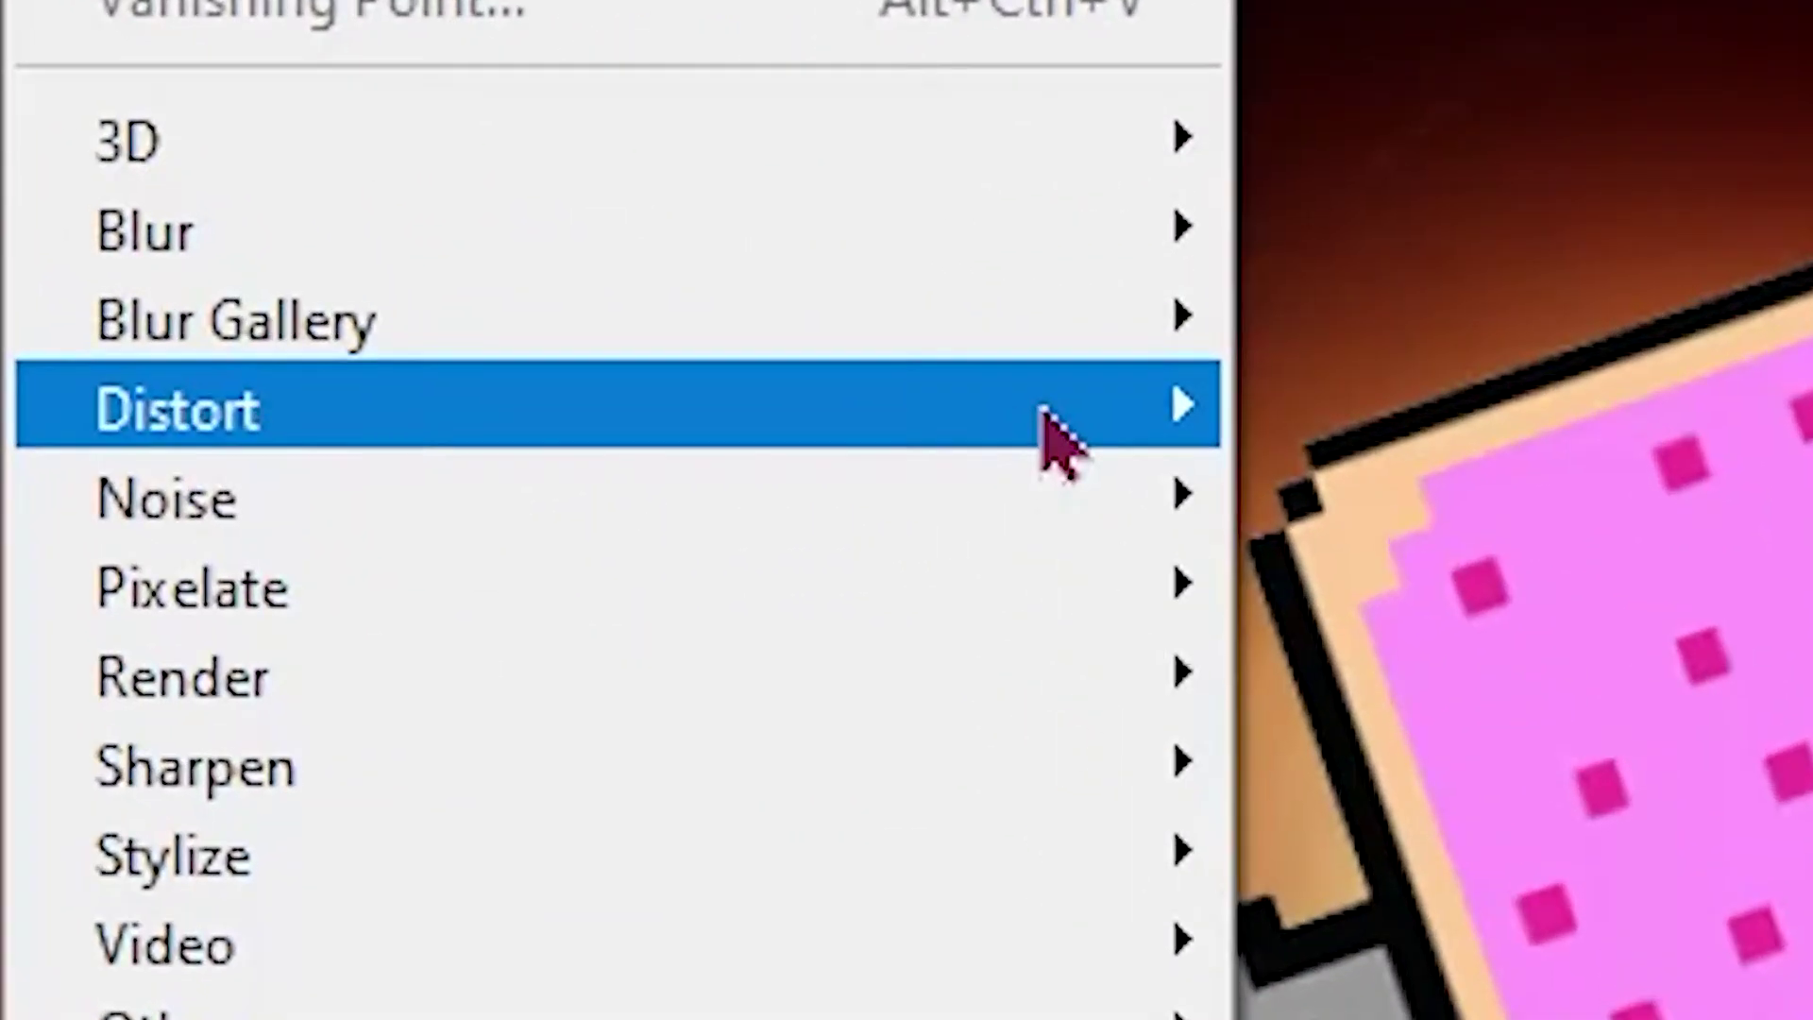
pyautogui.moveTo(450, 288)
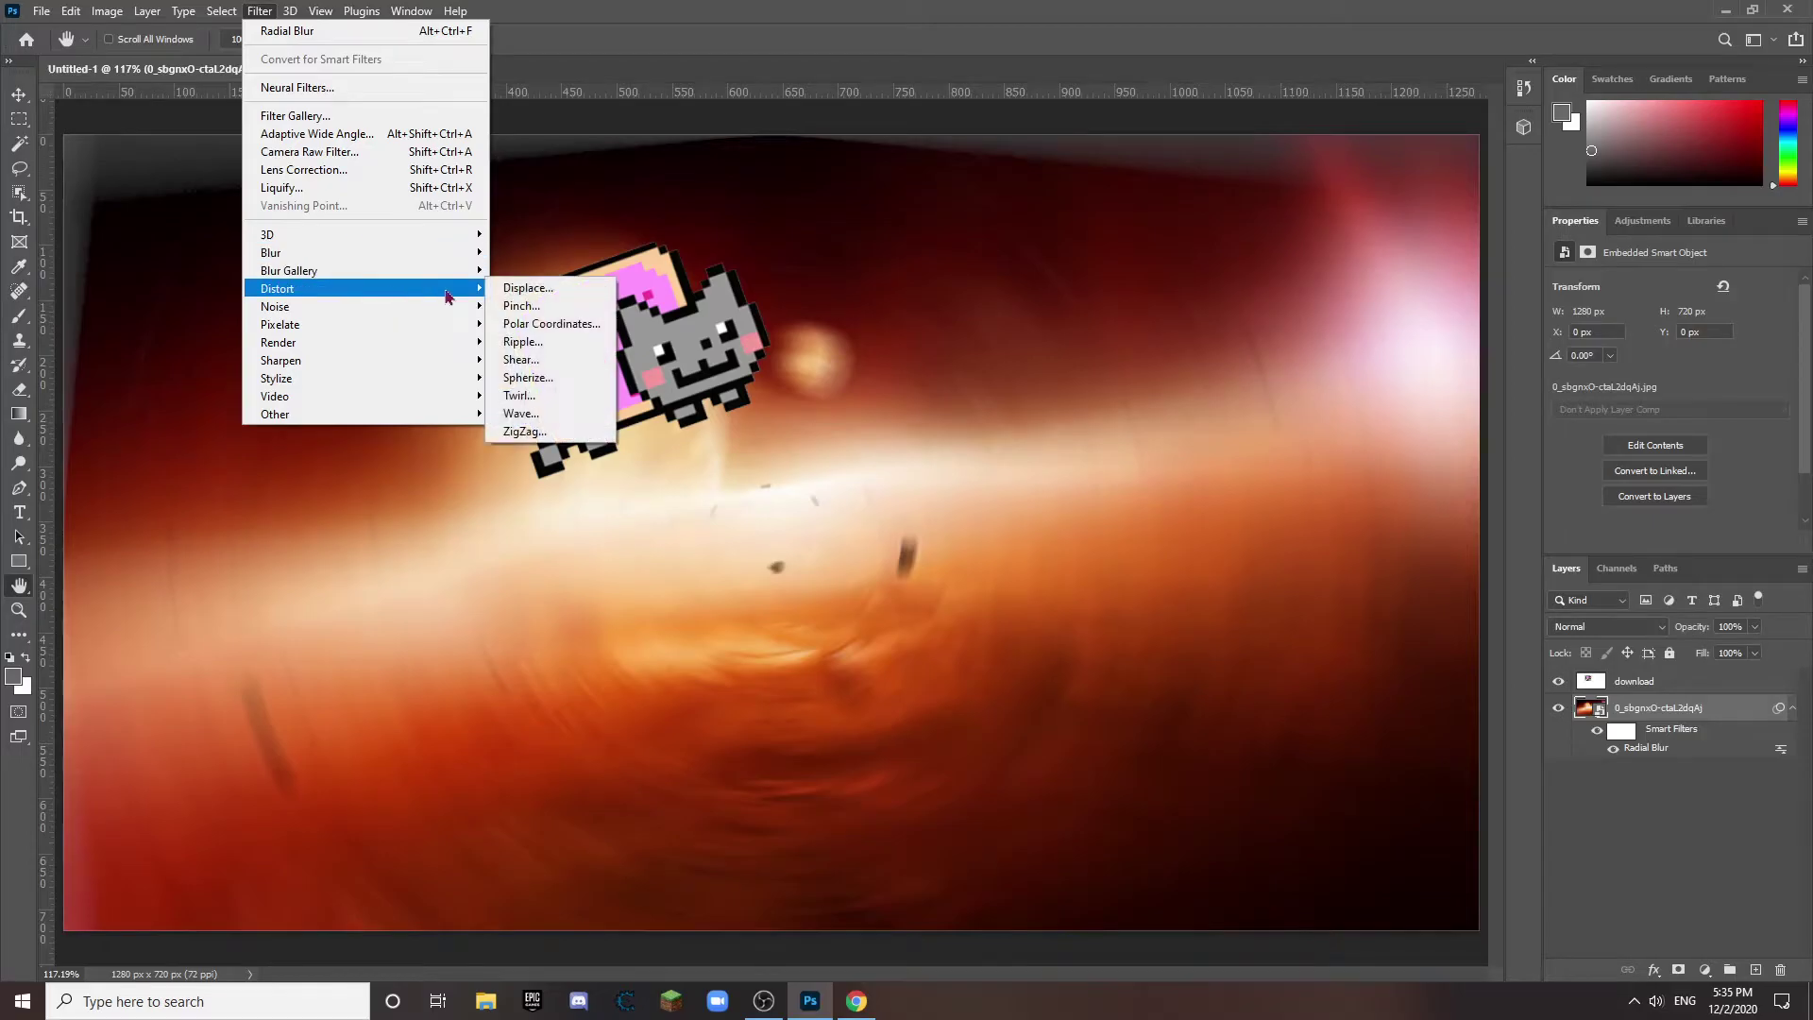
pyautogui.click(525, 341)
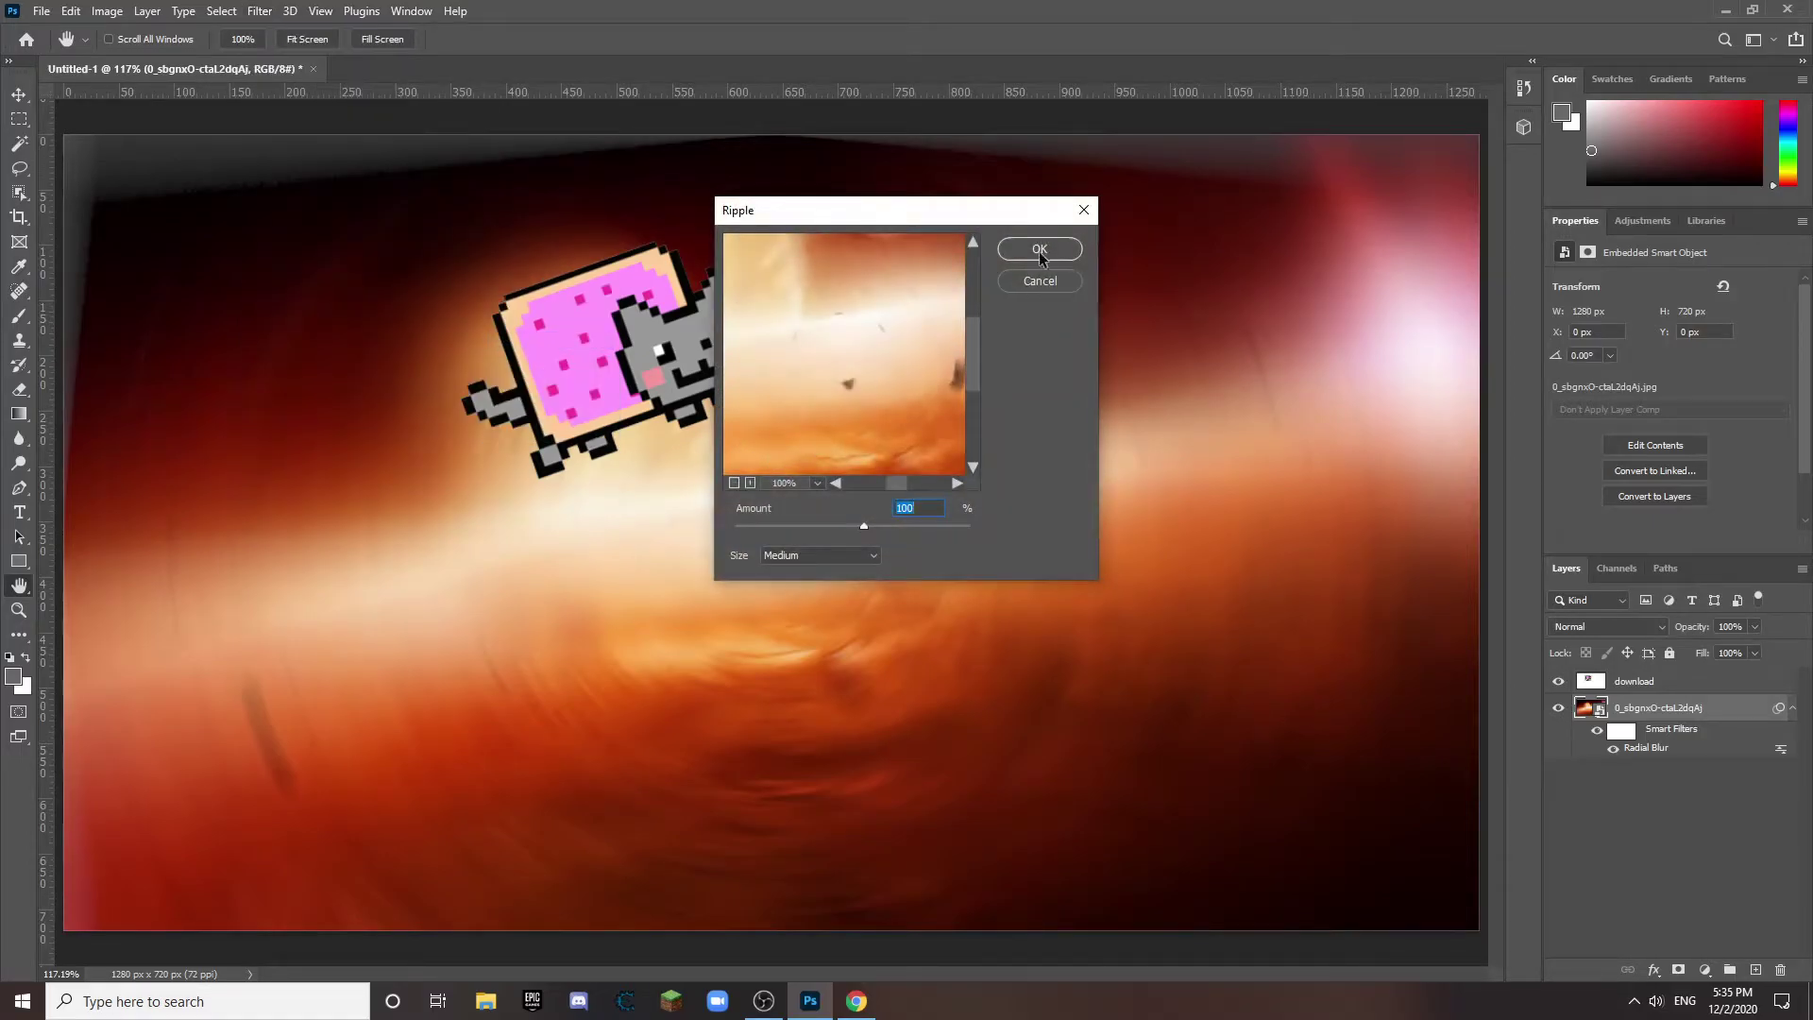
pyautogui.click(1040, 250)
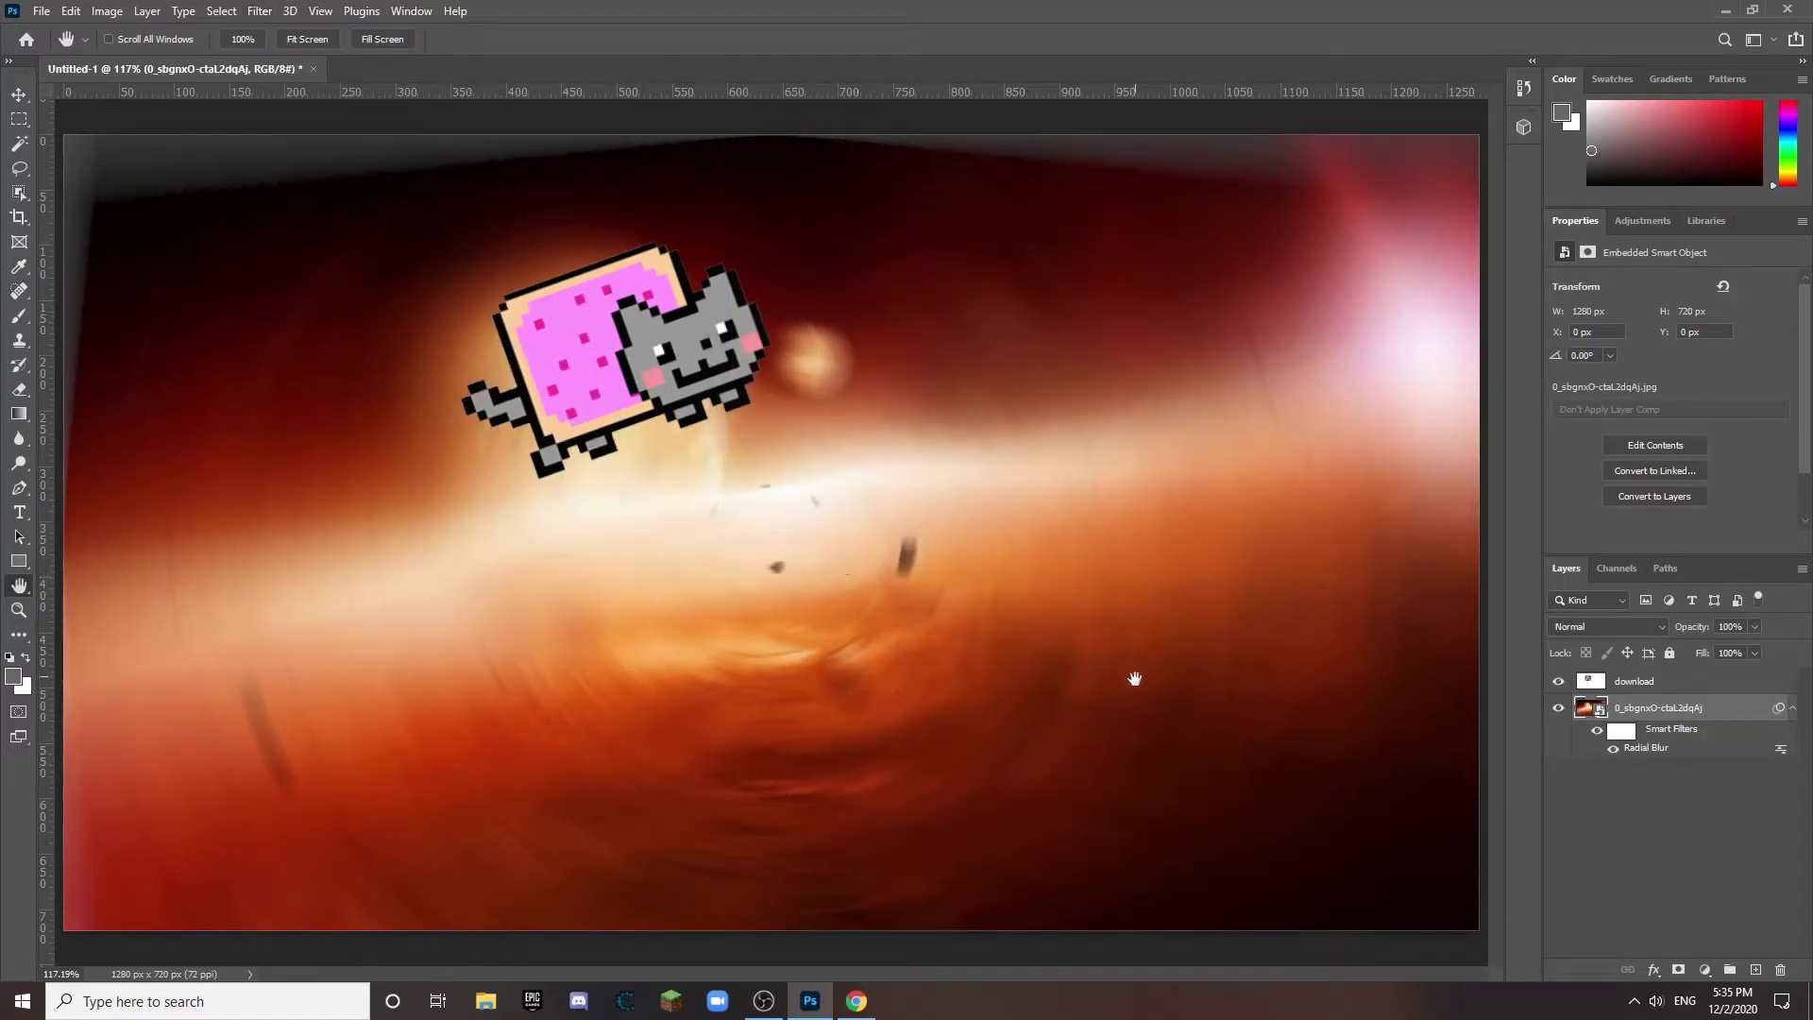
pyautogui.click(259, 11)
pyautogui.moveTo(365, 262)
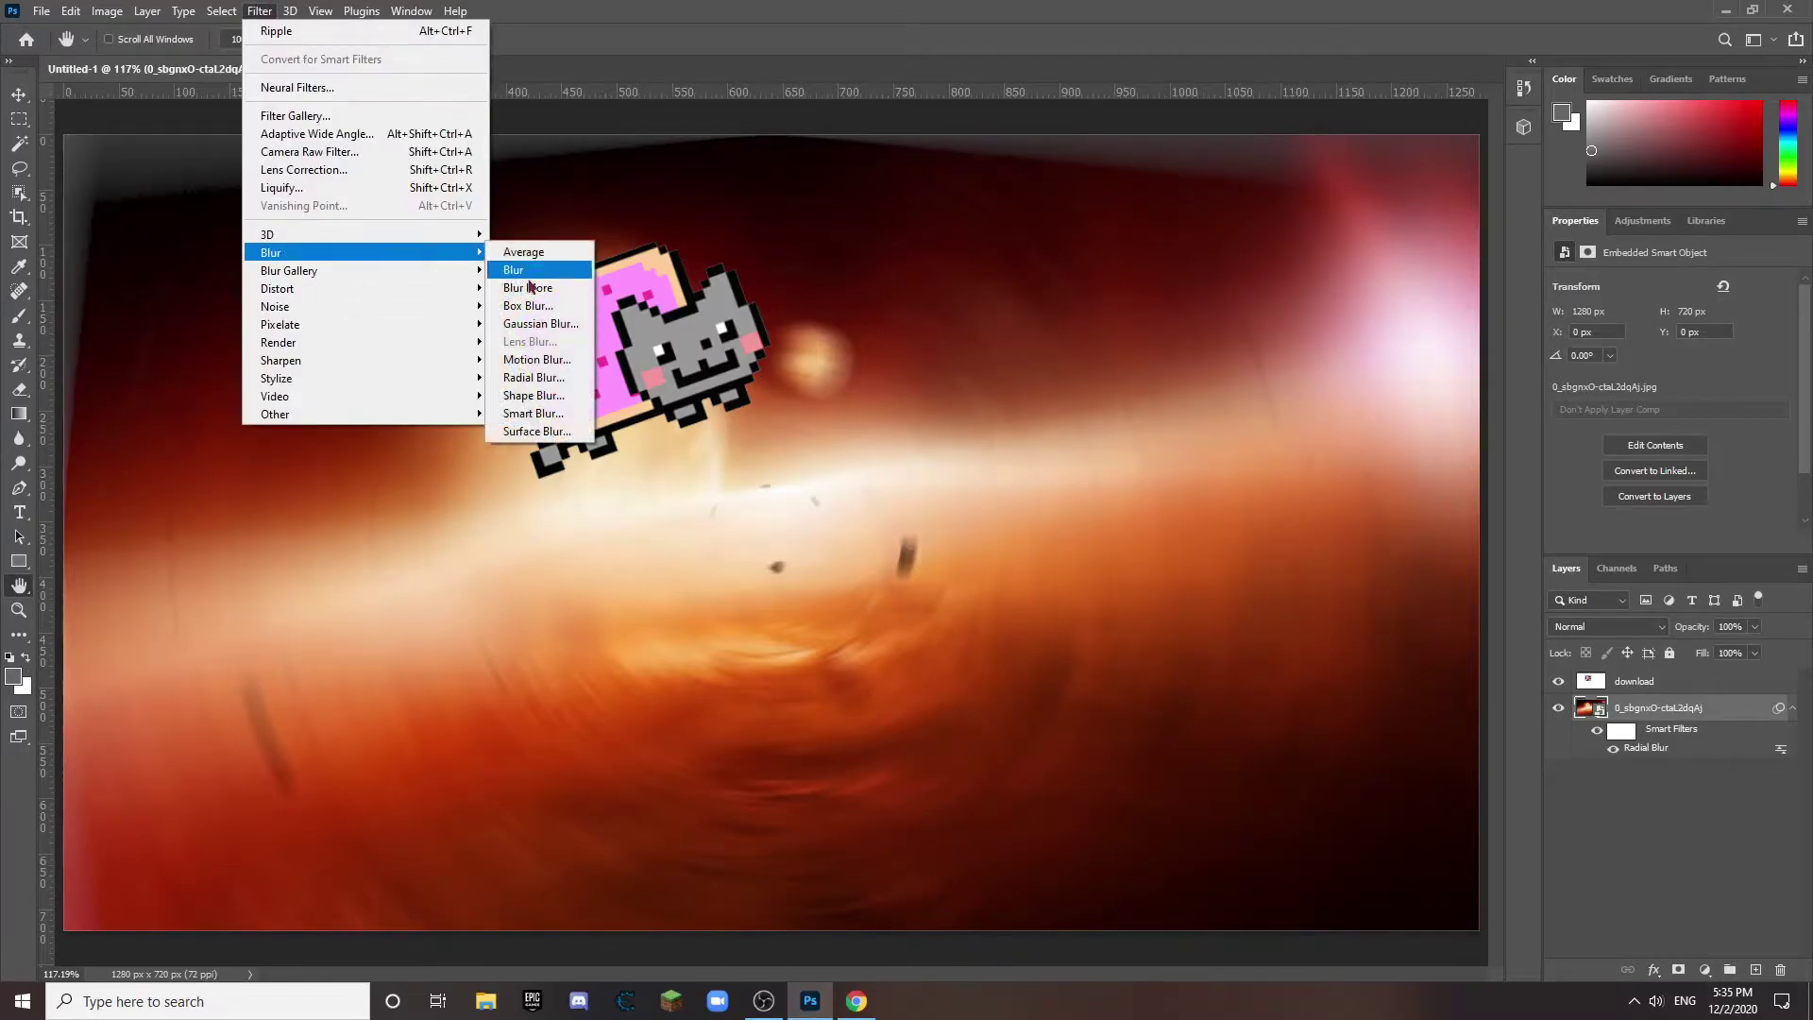
pyautogui.click(810, 532)
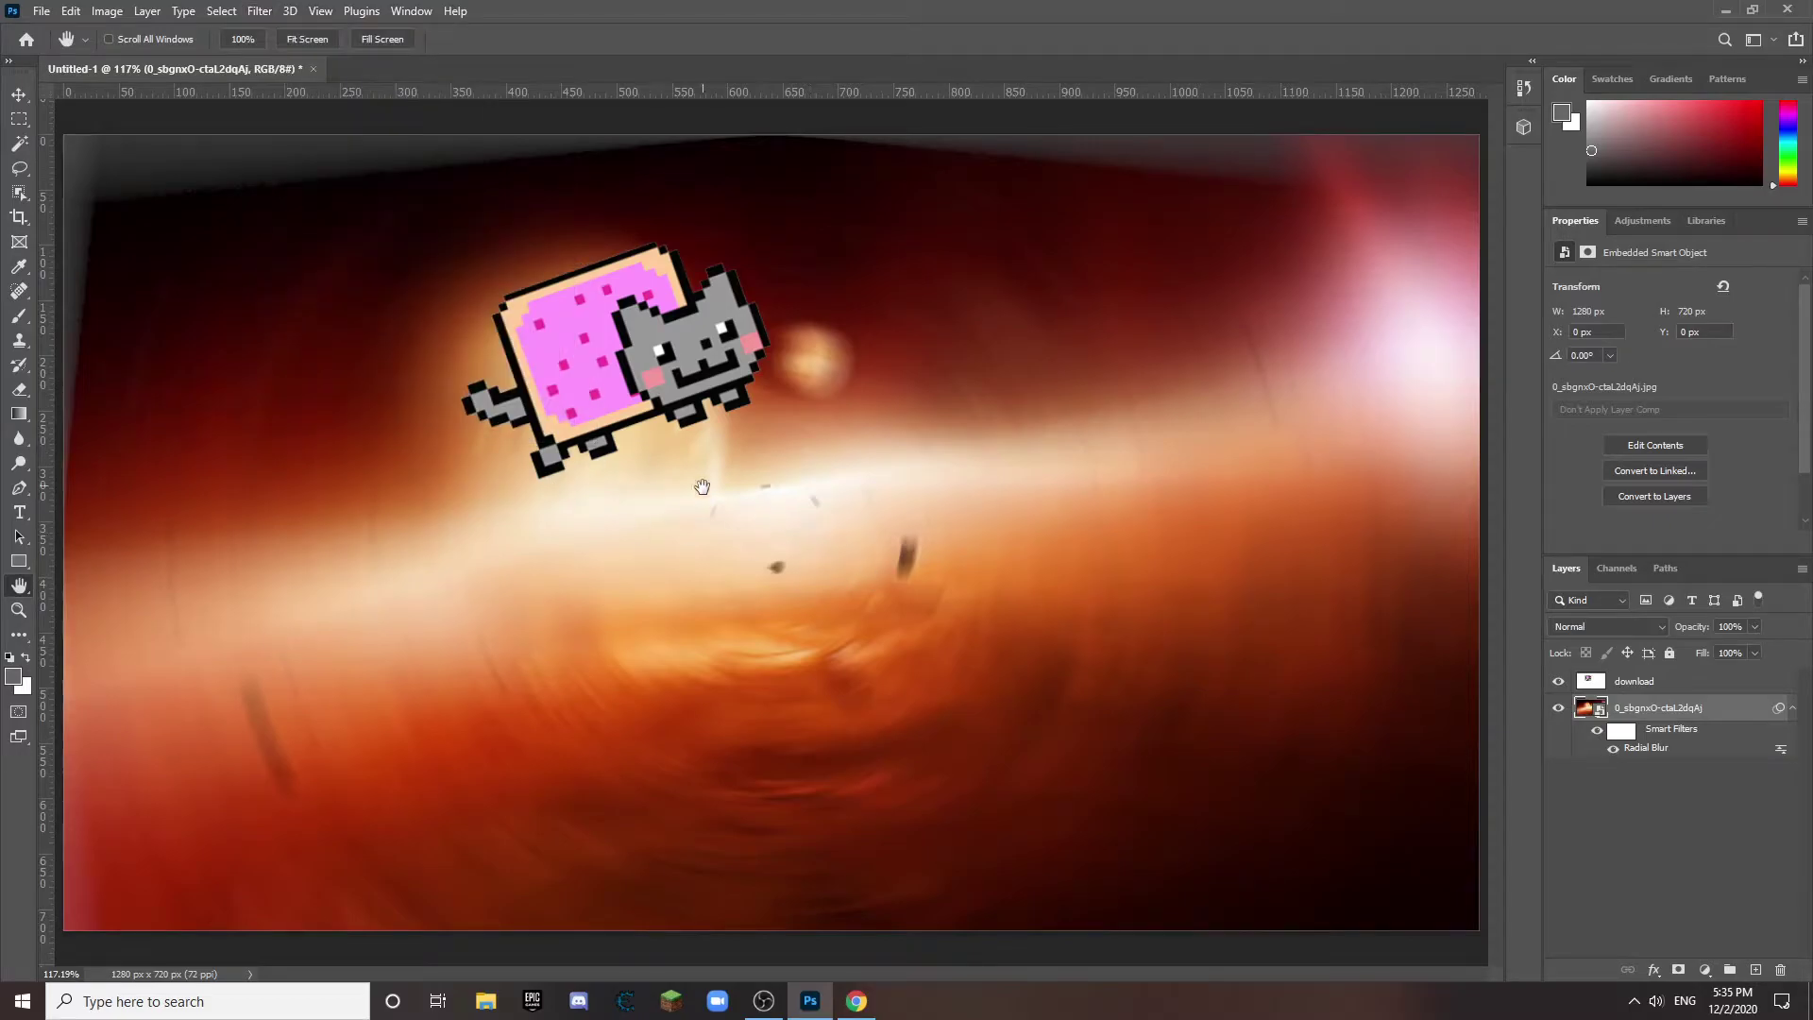
pyautogui.click(922, 384)
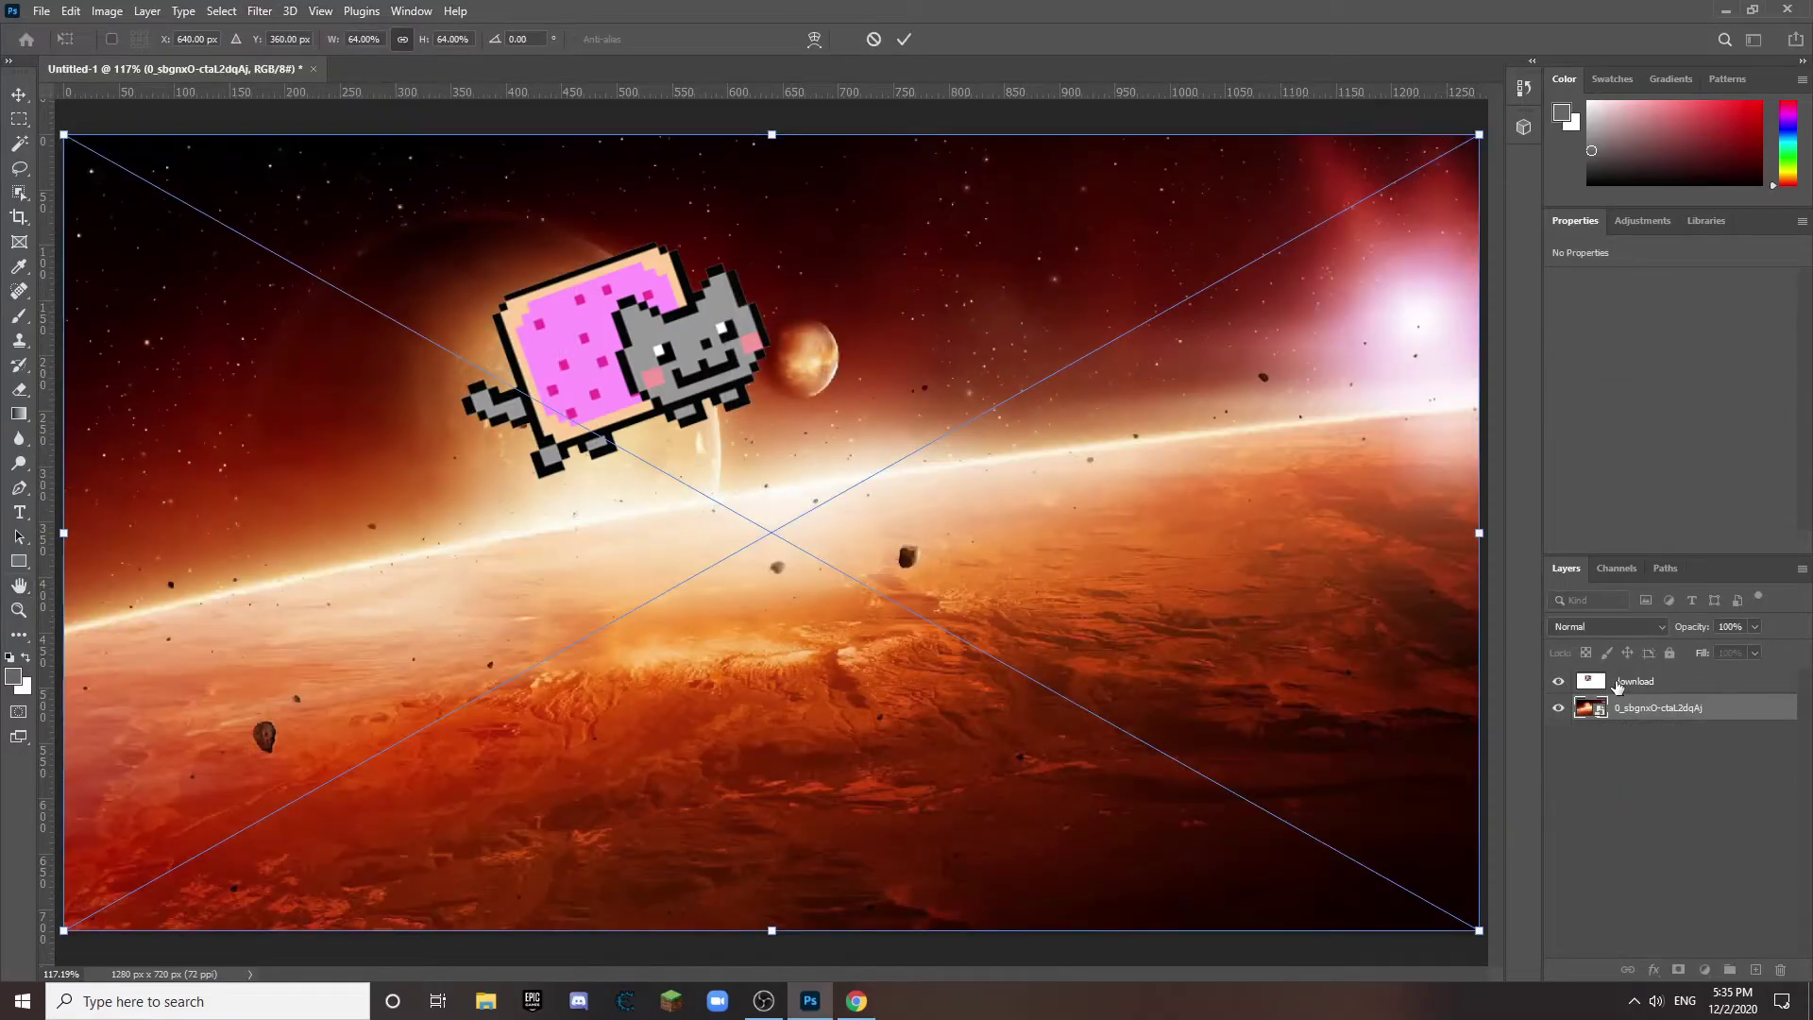
pyautogui.click(261, 11)
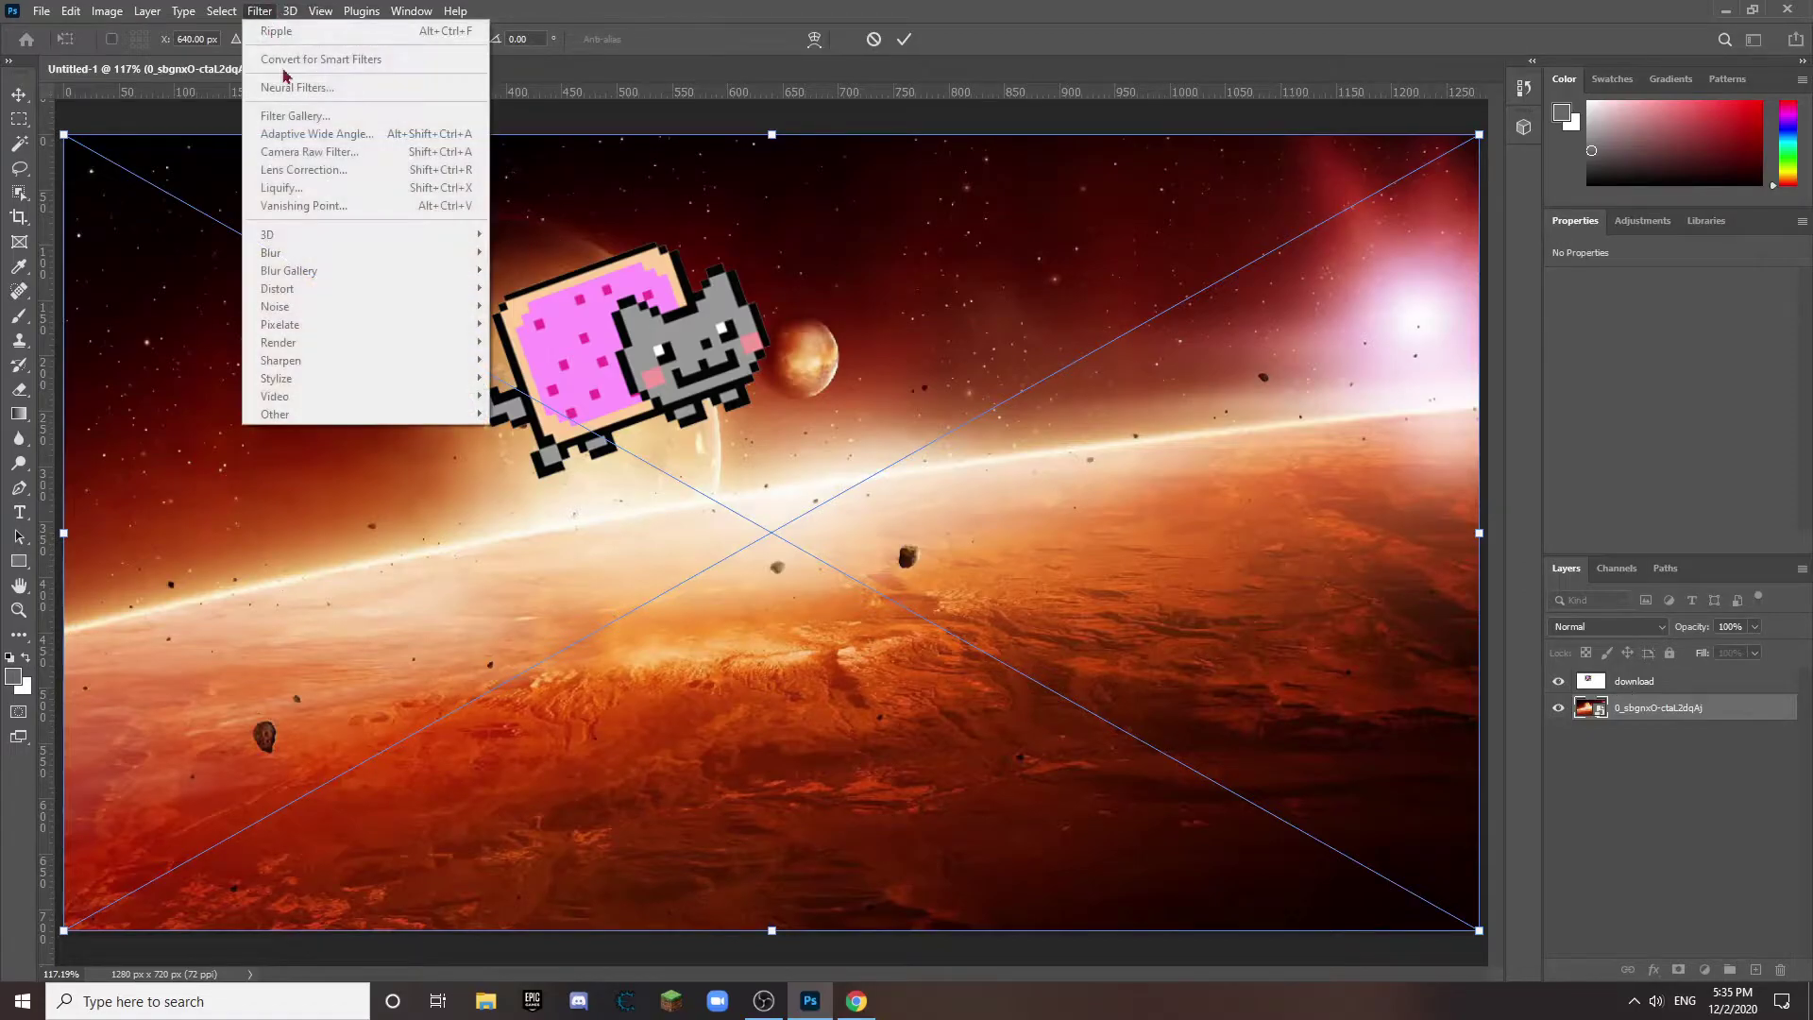
pyautogui.click(1659, 706)
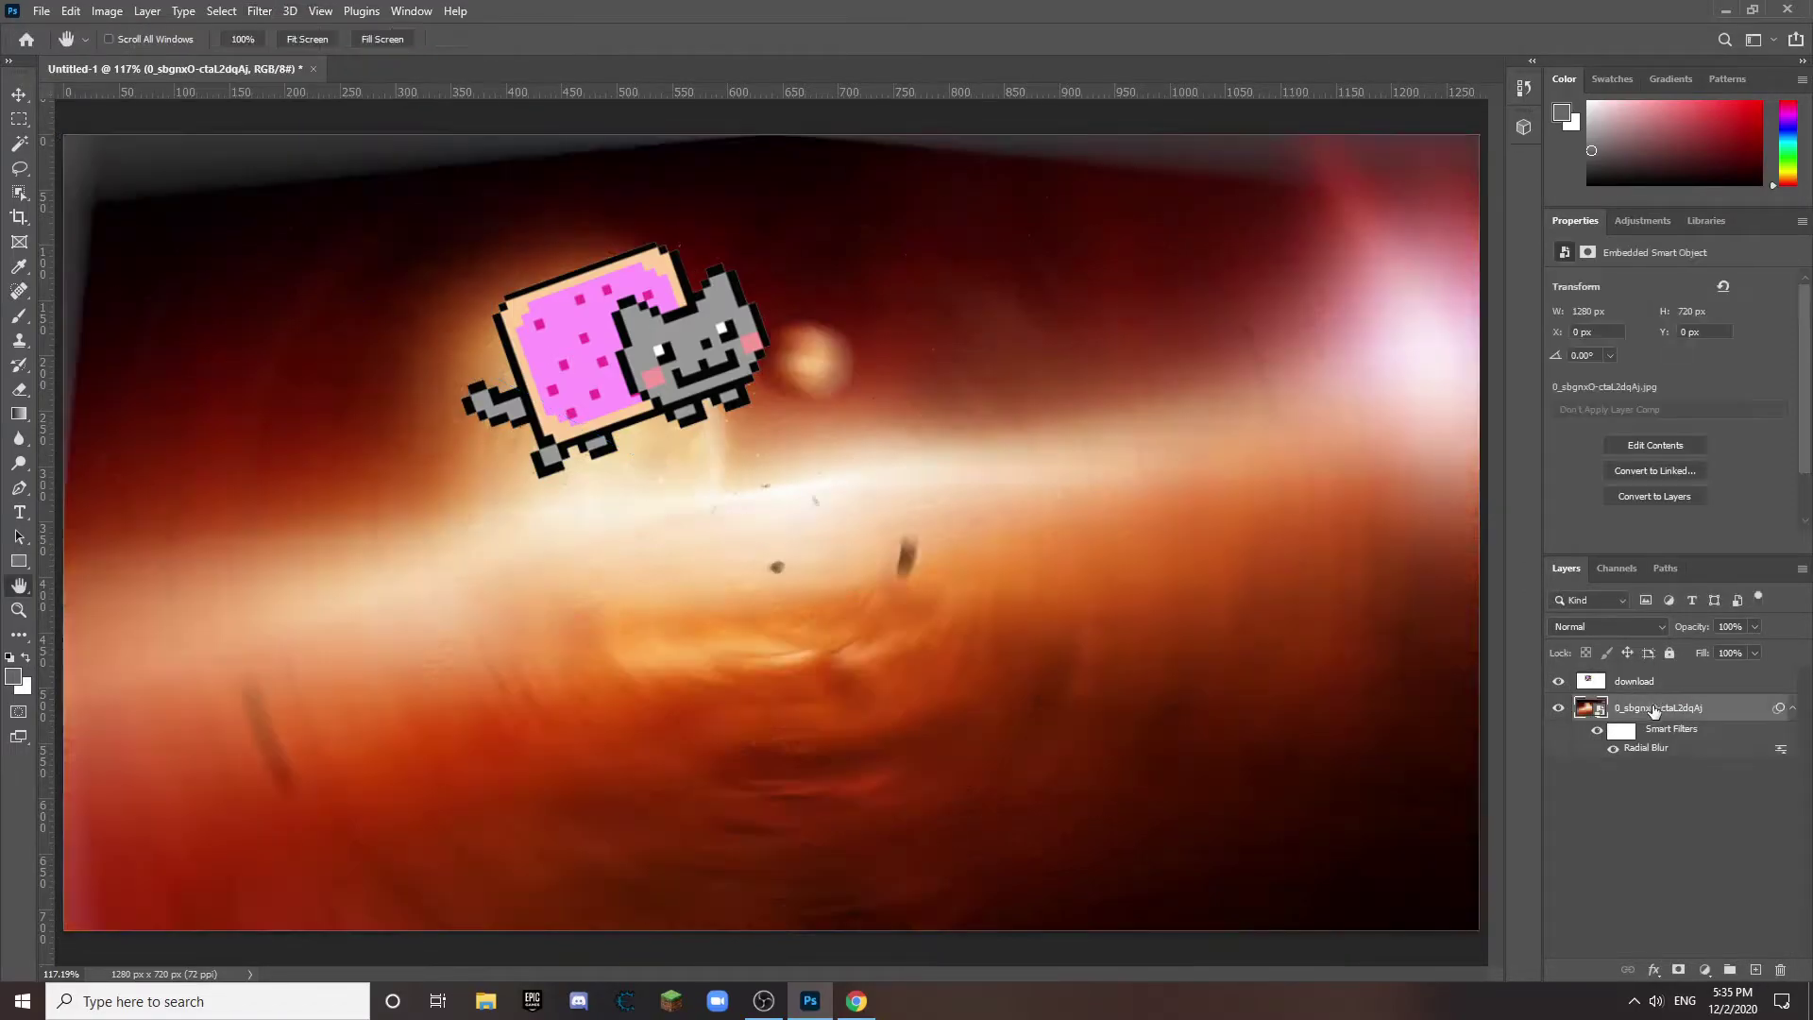
# Step: Scale the cat layer down to about 95% and move it slightly down and to the left over the large planet
pyautogui.click(1665, 691)
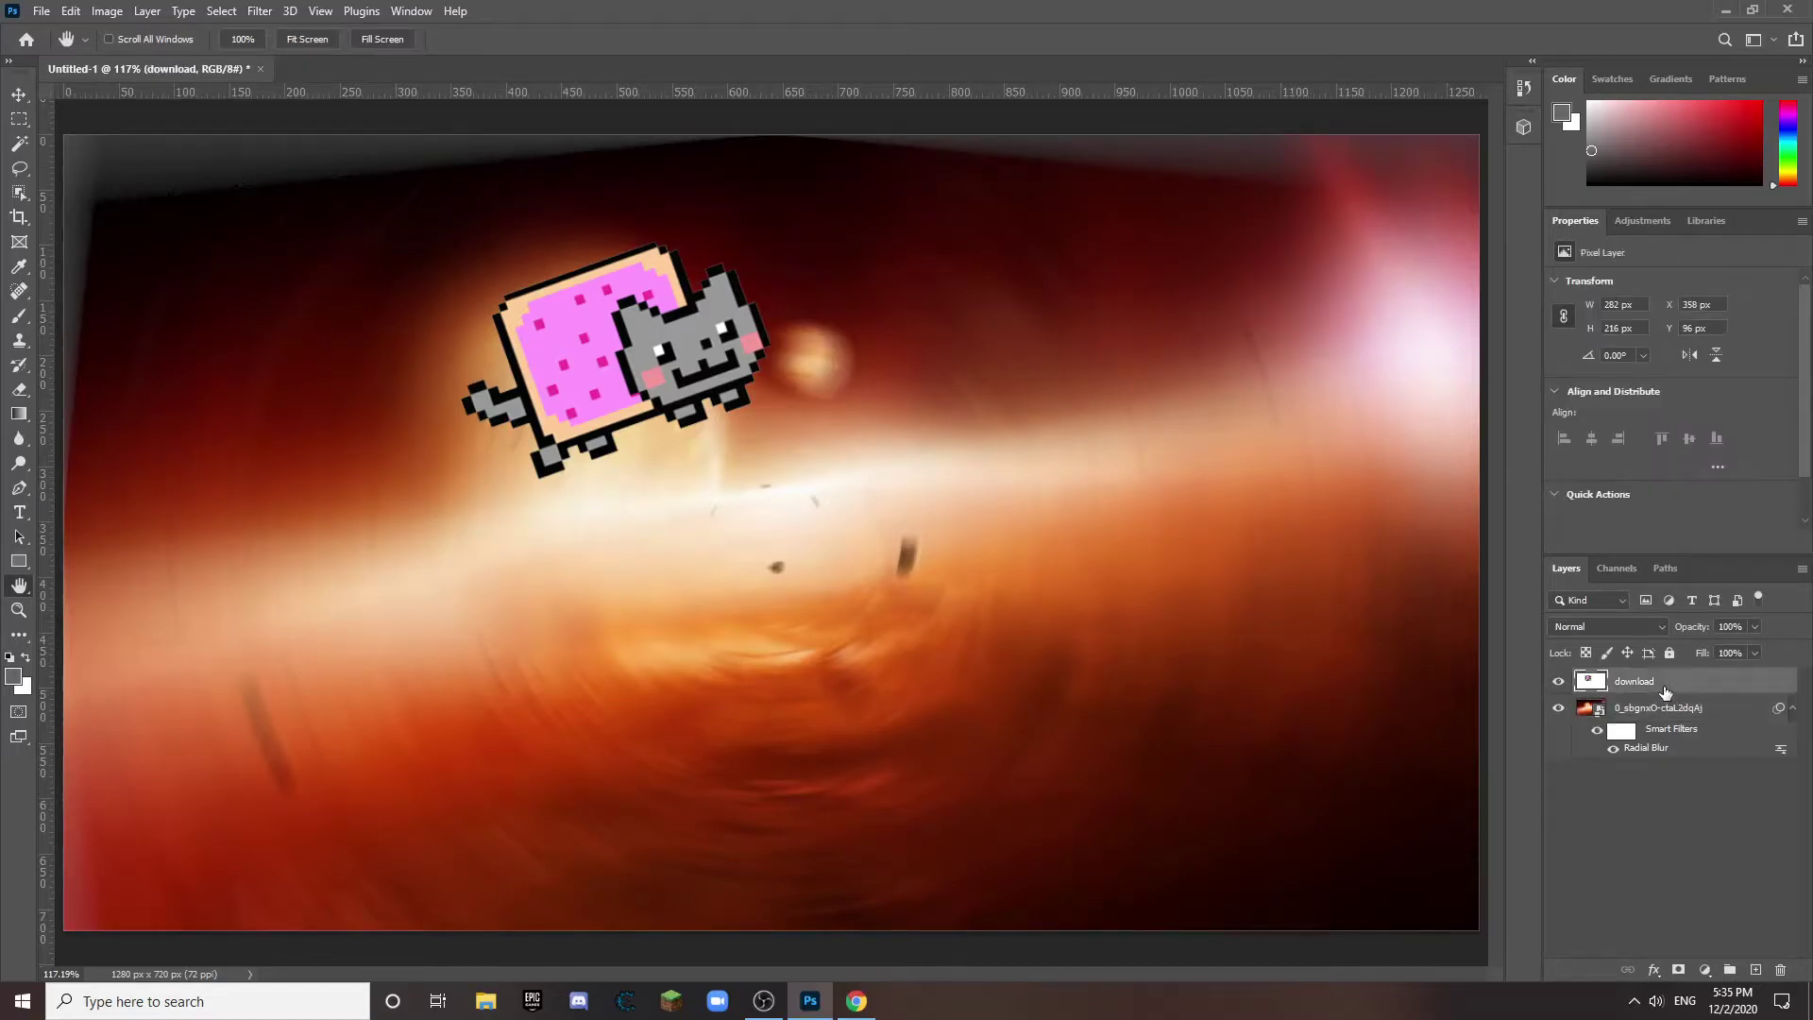
pyautogui.hotkey('ctrl', 't')
pyautogui.moveTo(587, 371); pyautogui.dragTo(588, 425)
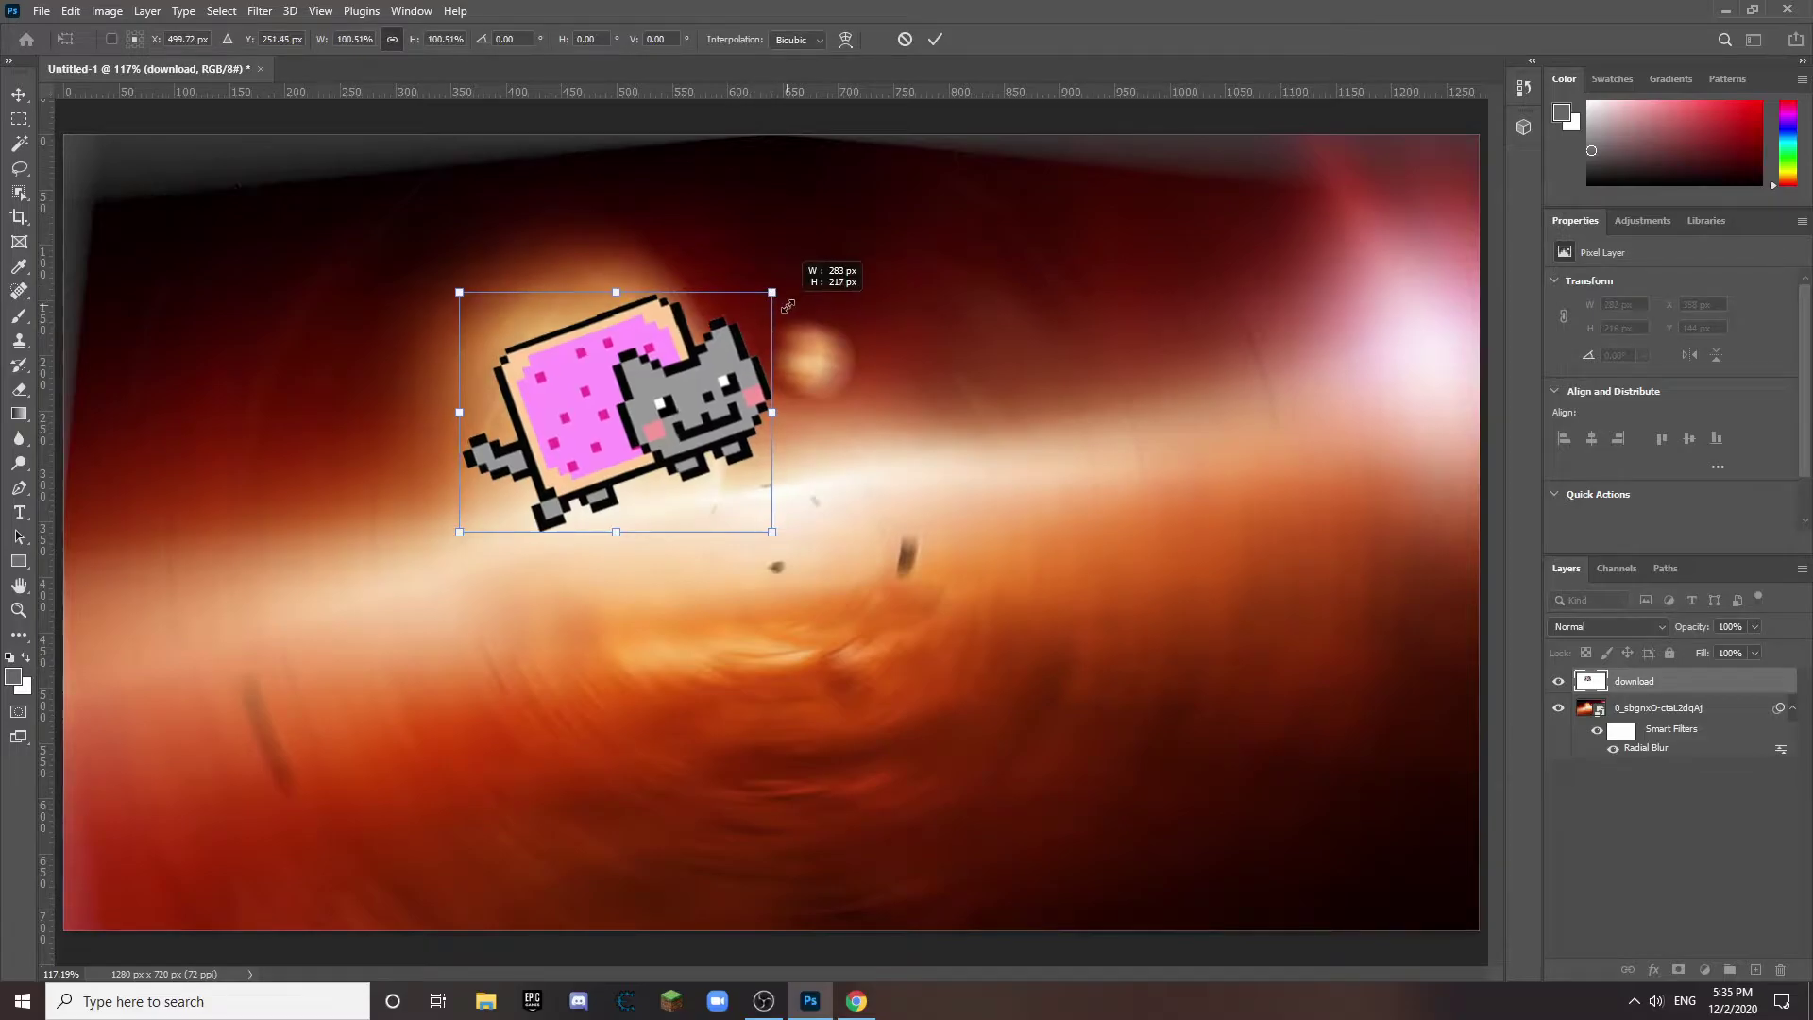
pyautogui.moveTo(772, 412)
pyautogui.mouseDown()
pyautogui.moveTo(881, 443)
pyautogui.moveTo(766, 383)
pyautogui.mouseUp()
pyautogui.moveTo(766, 294); pyautogui.dragTo(799, 320)
pyautogui.hotkey('ctrl', 'z')
pyautogui.moveTo(646, 413); pyautogui.dragTo(592, 385)
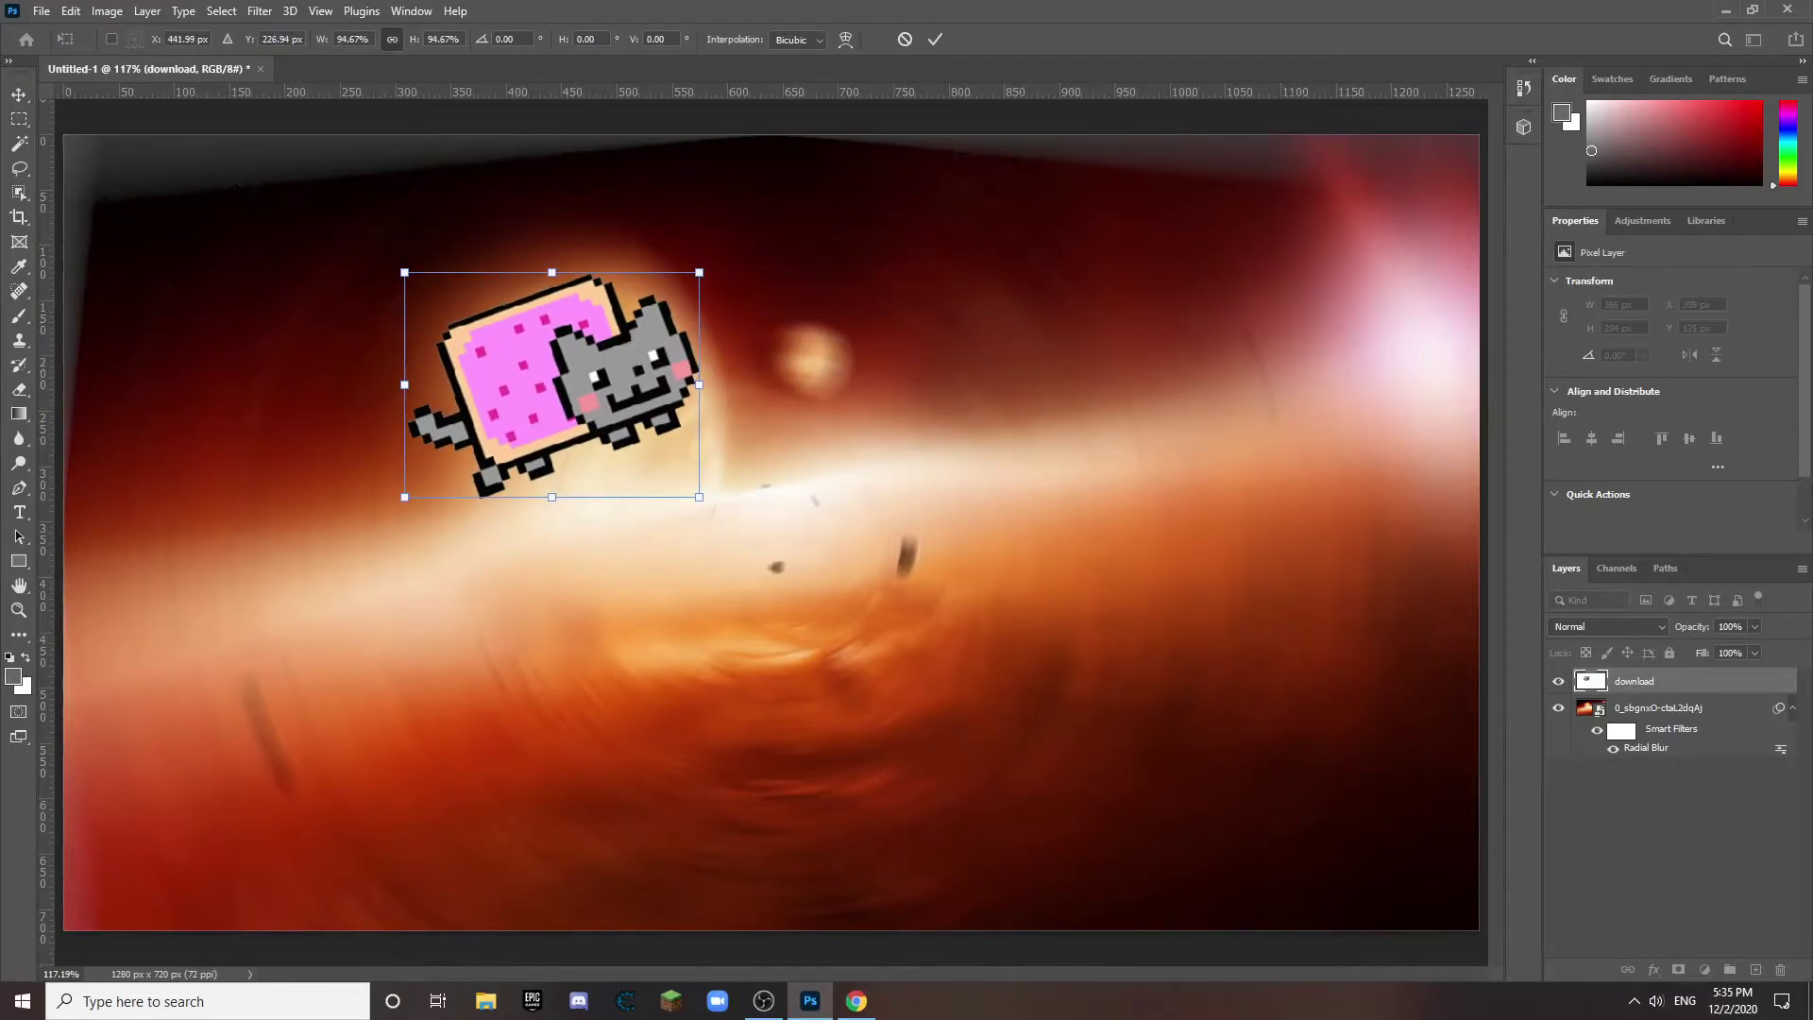
pyautogui.hotkey('alt', 'Tab')
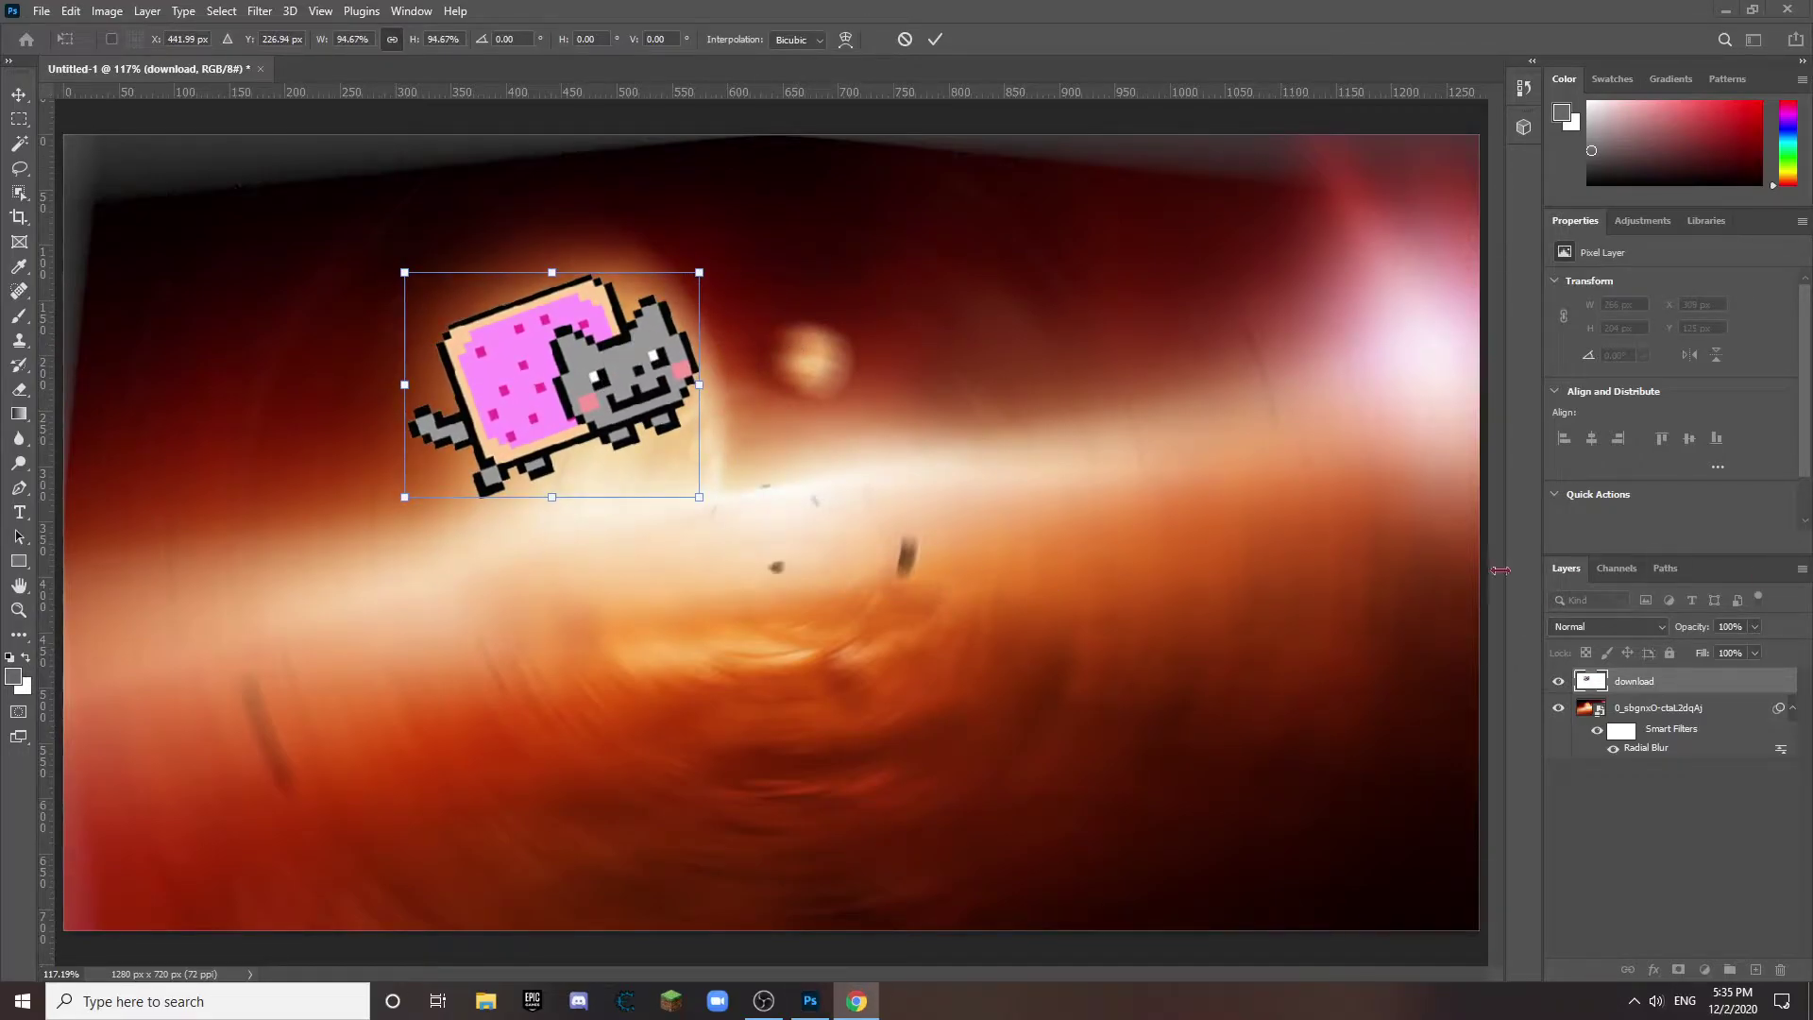
pyautogui.click(1662, 688)
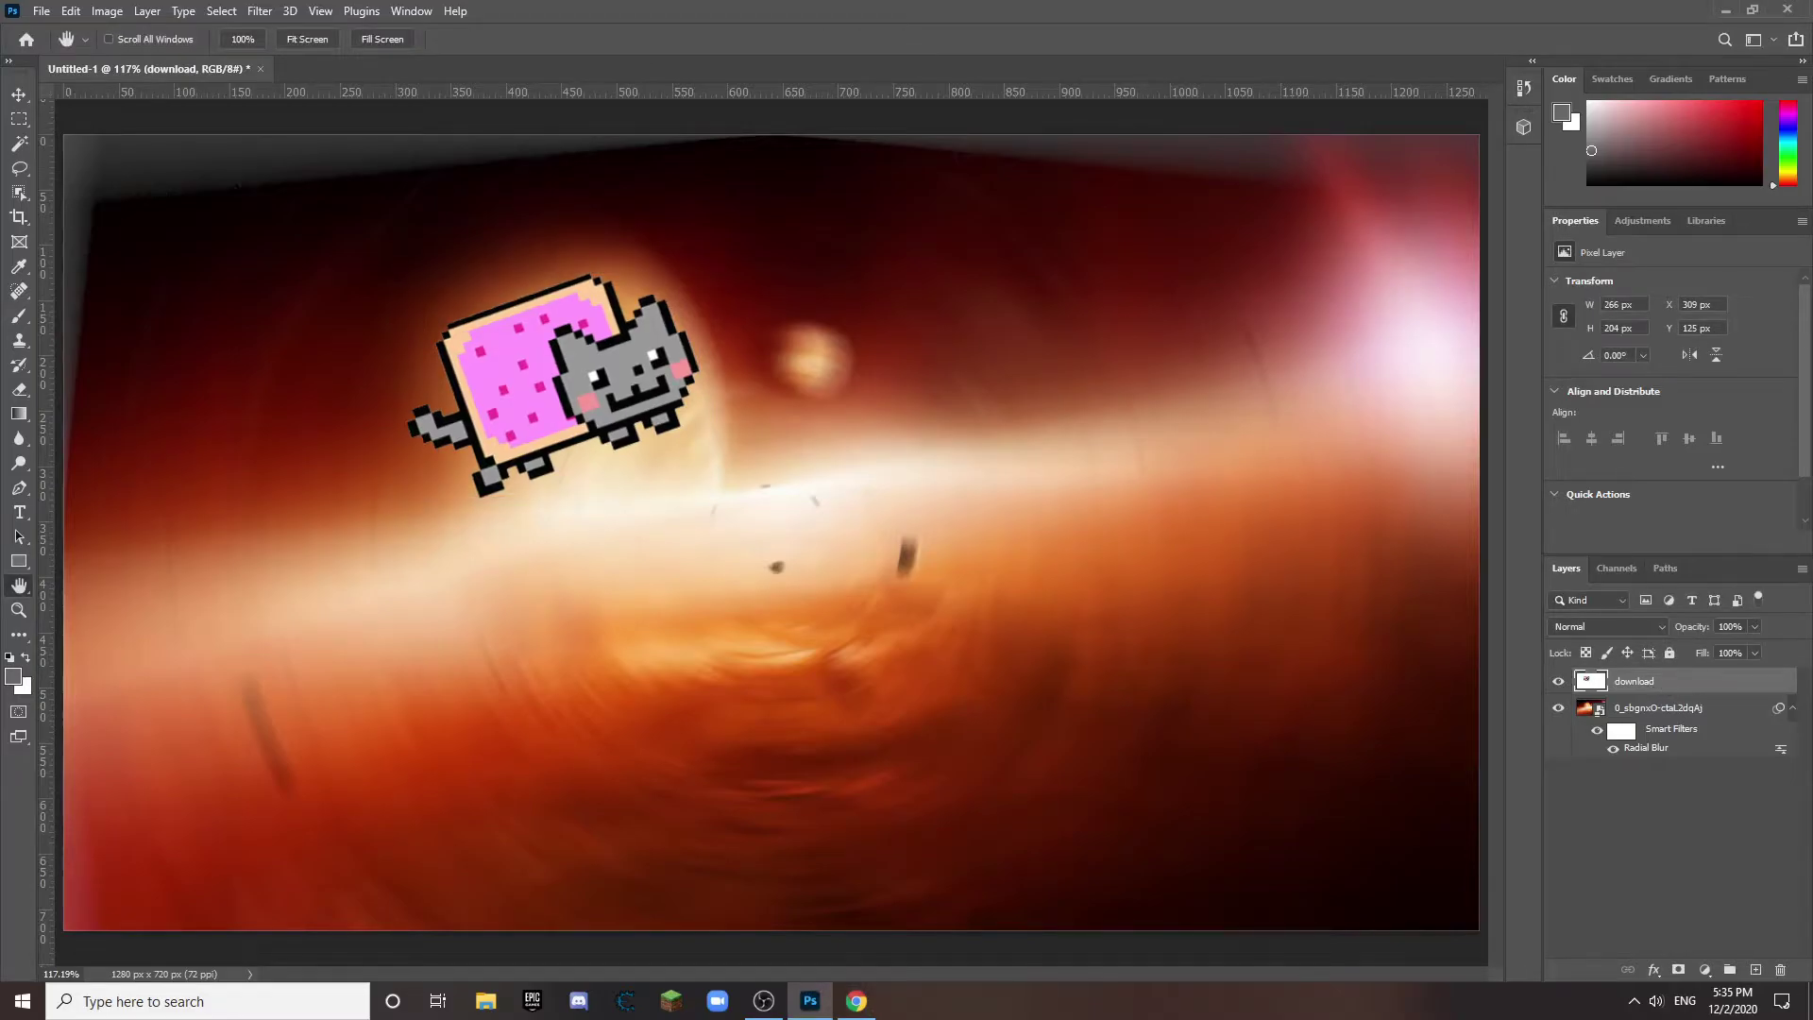
# Step: Place the cartoon rainbow image from the browser into the composition, scale it to about 58%, and move it near the canvas centre
pyautogui.hotkey('alt', 'Tab')
pyautogui.moveTo(1812, 604); pyautogui.dragTo(1169, 576)
pyautogui.moveTo(1281, 135); pyautogui.dragTo(902, 431)
pyautogui.moveTo(640, 635); pyautogui.dragTo(919, 477)
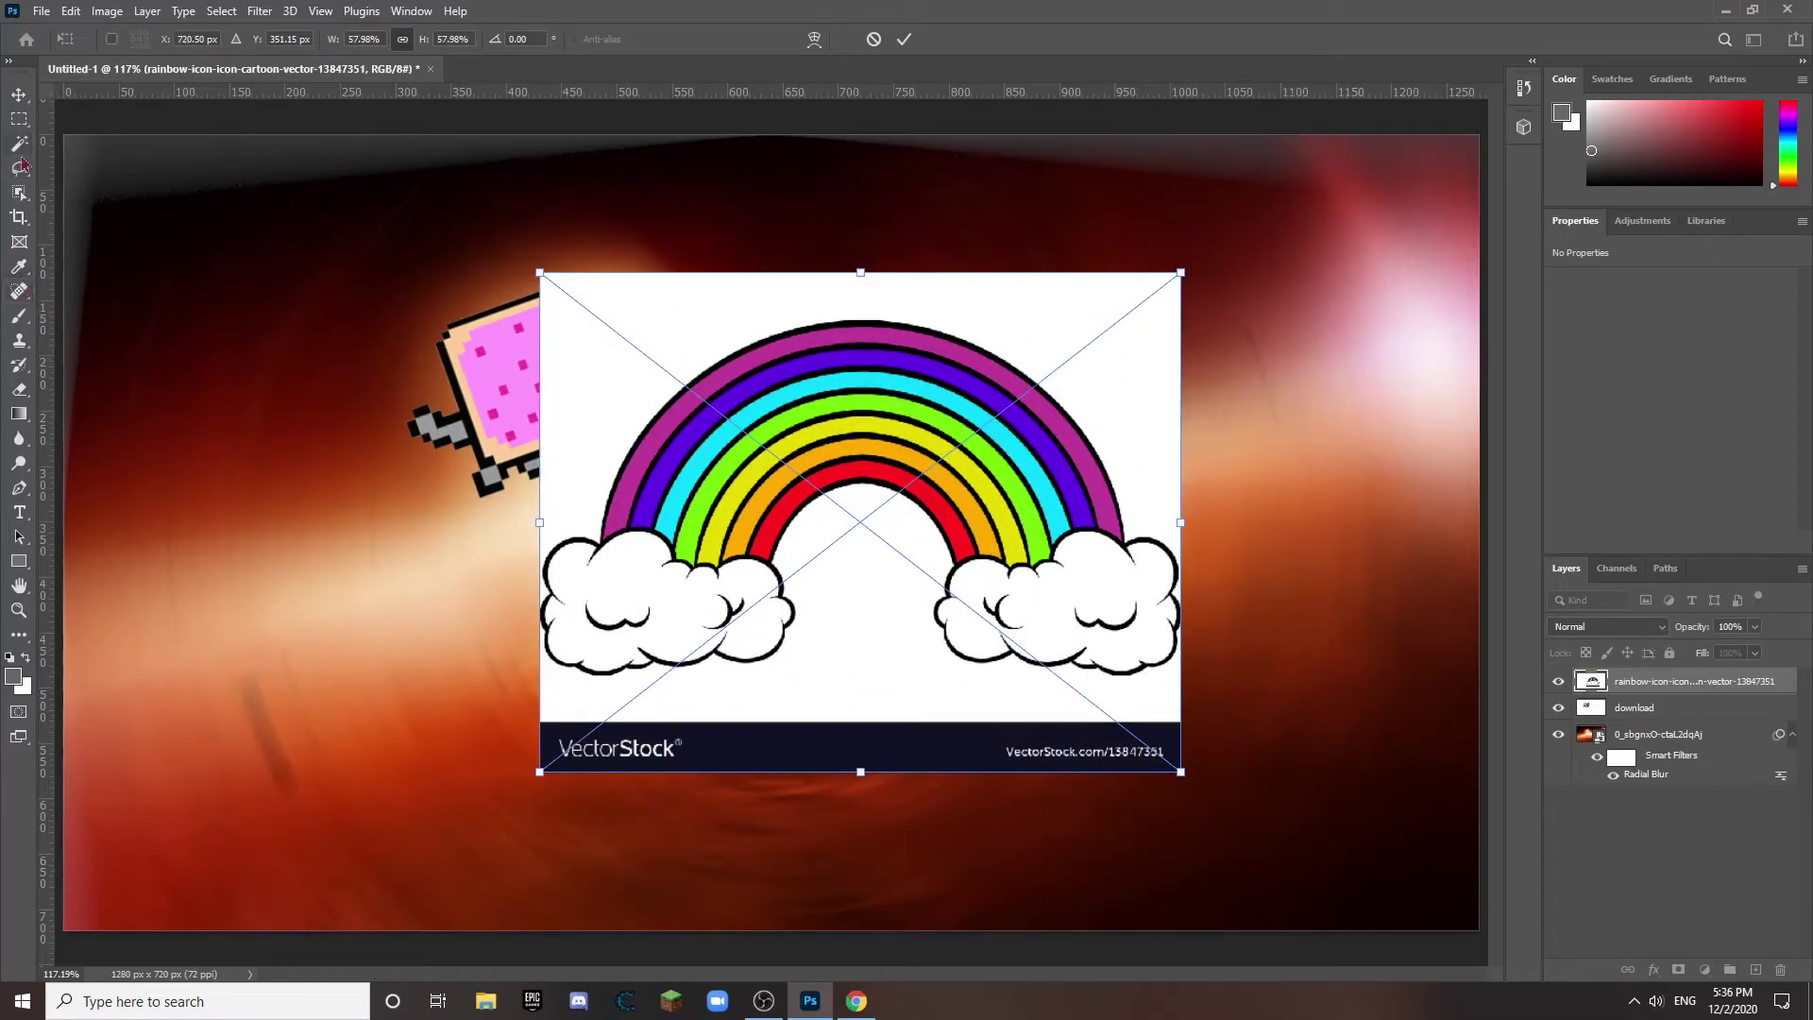
# Step: Rasterize the rainbow layer and erase the dark VectorStock strip along its lower edge with an 80 px eraser
pyautogui.click(19, 390)
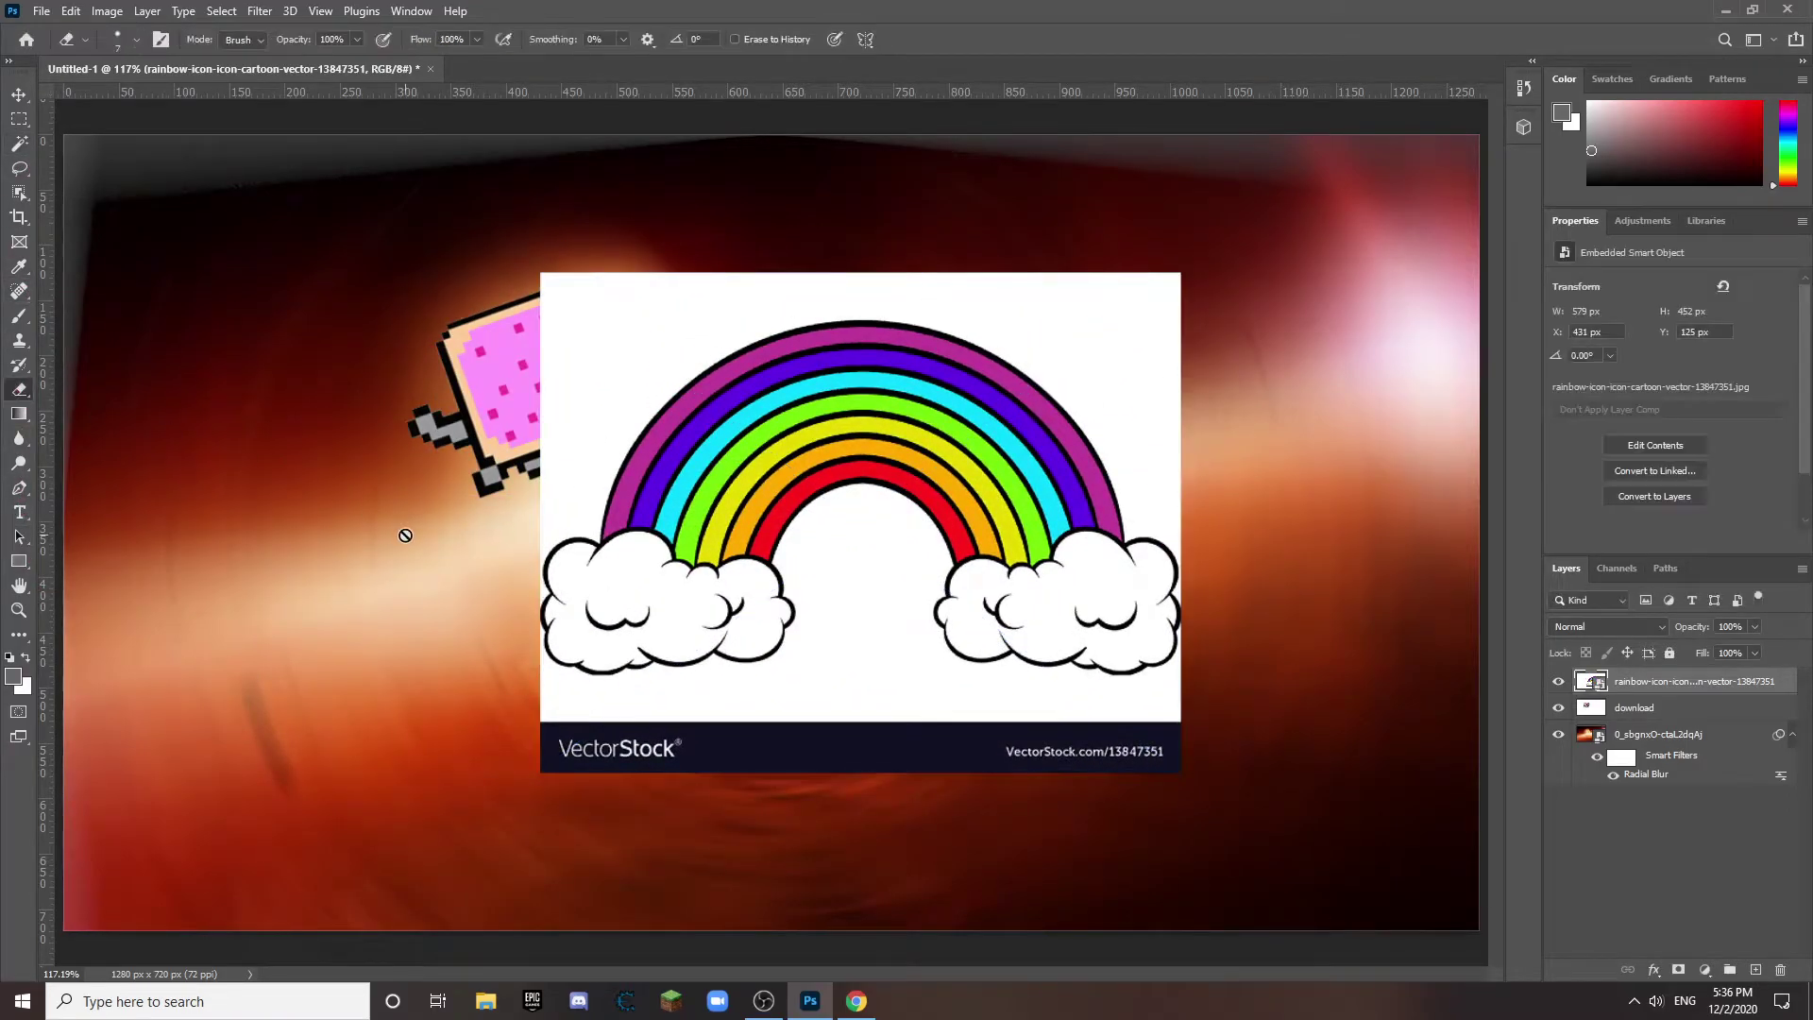
pyautogui.rightClick(1652, 680)
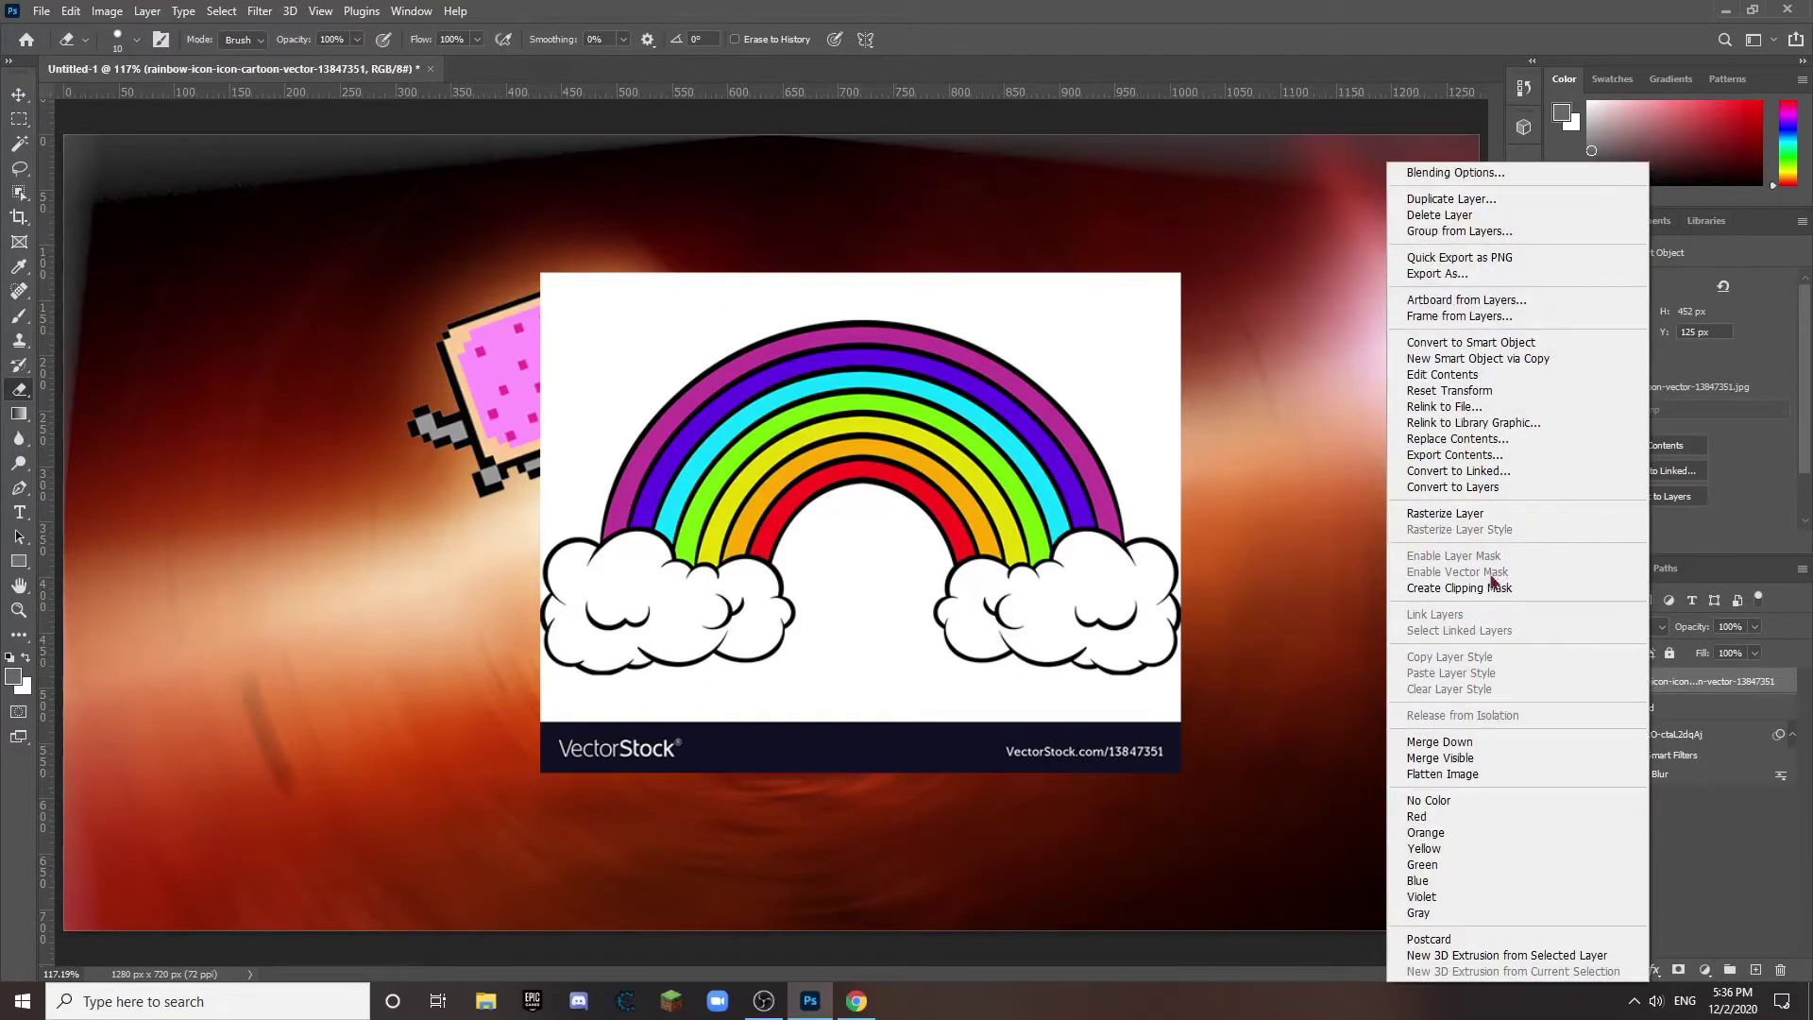
pyautogui.click(1455, 513)
pyautogui.press(']')
pyautogui.press(']')
pyautogui.press(']')
pyautogui.press(']')
pyautogui.press(']')
pyautogui.press(']')
pyautogui.press(']')
pyautogui.moveTo(557, 746); pyautogui.dragTo(1185, 746)
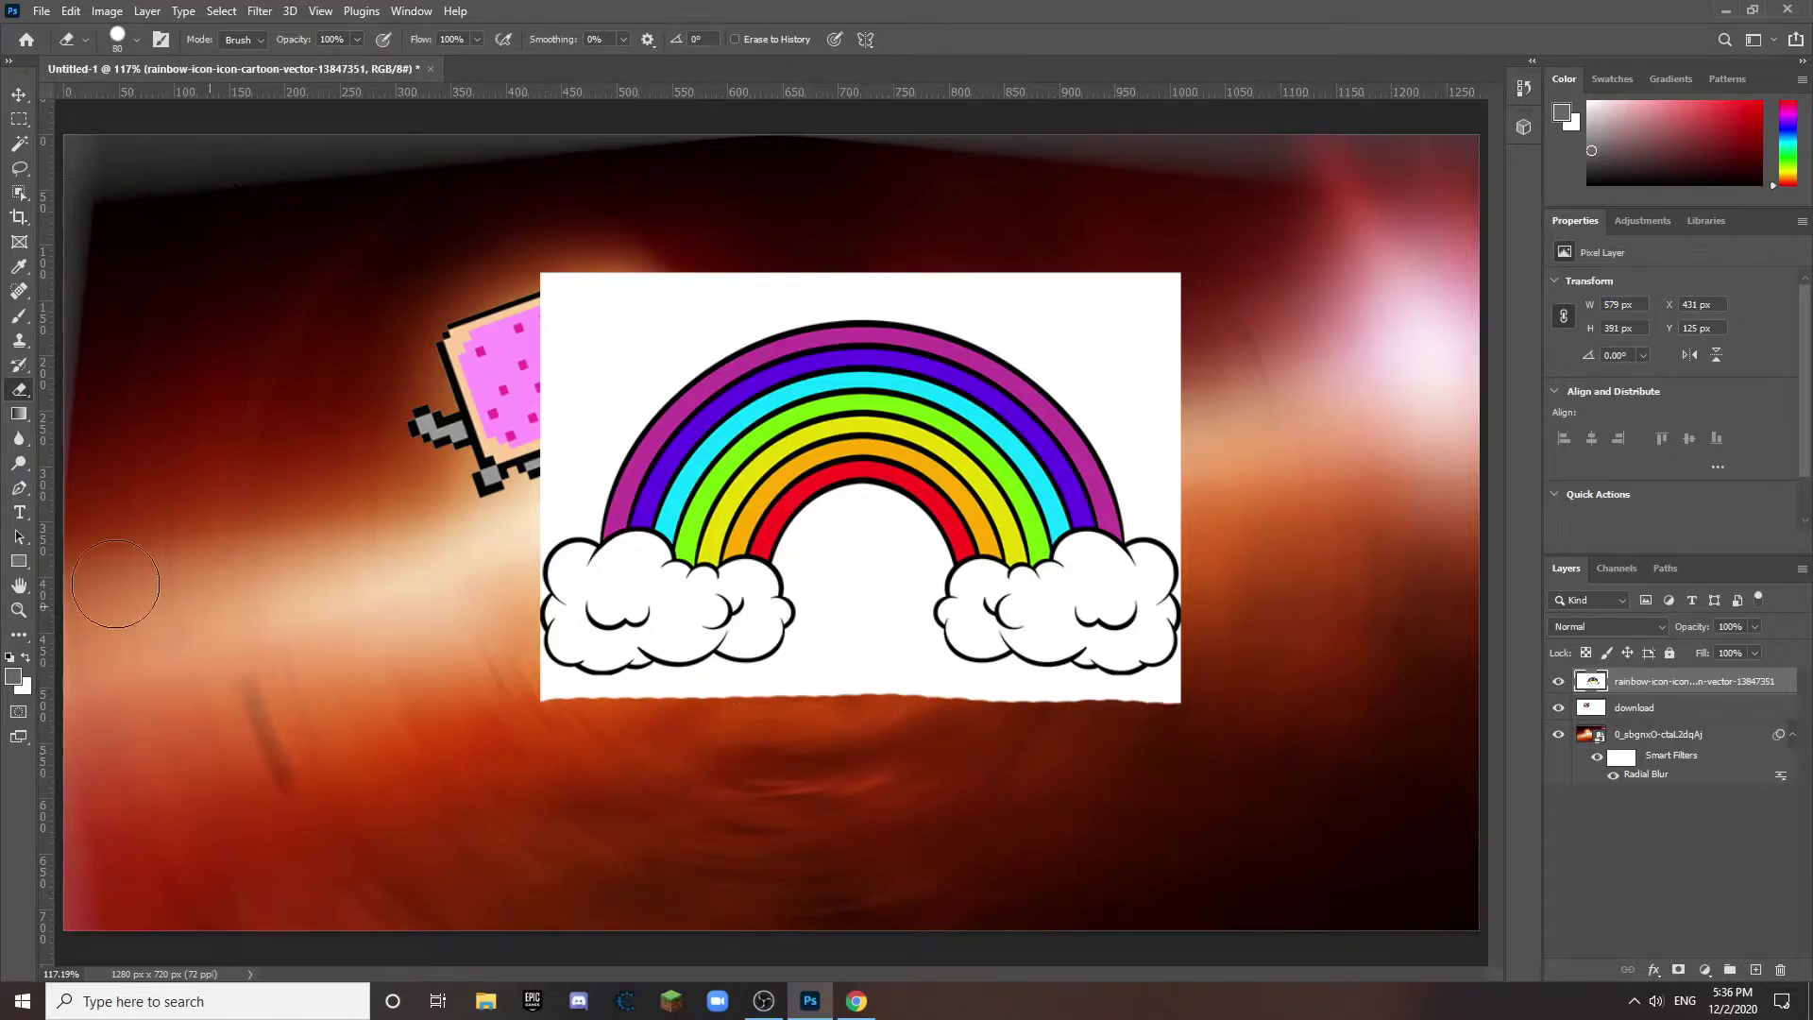
# Step: Delete the white areas around and beneath the rainbow arch with the Magic Wand tool, keeping the clouds, and deselect
pyautogui.click(18, 143)
pyautogui.click(615, 333)
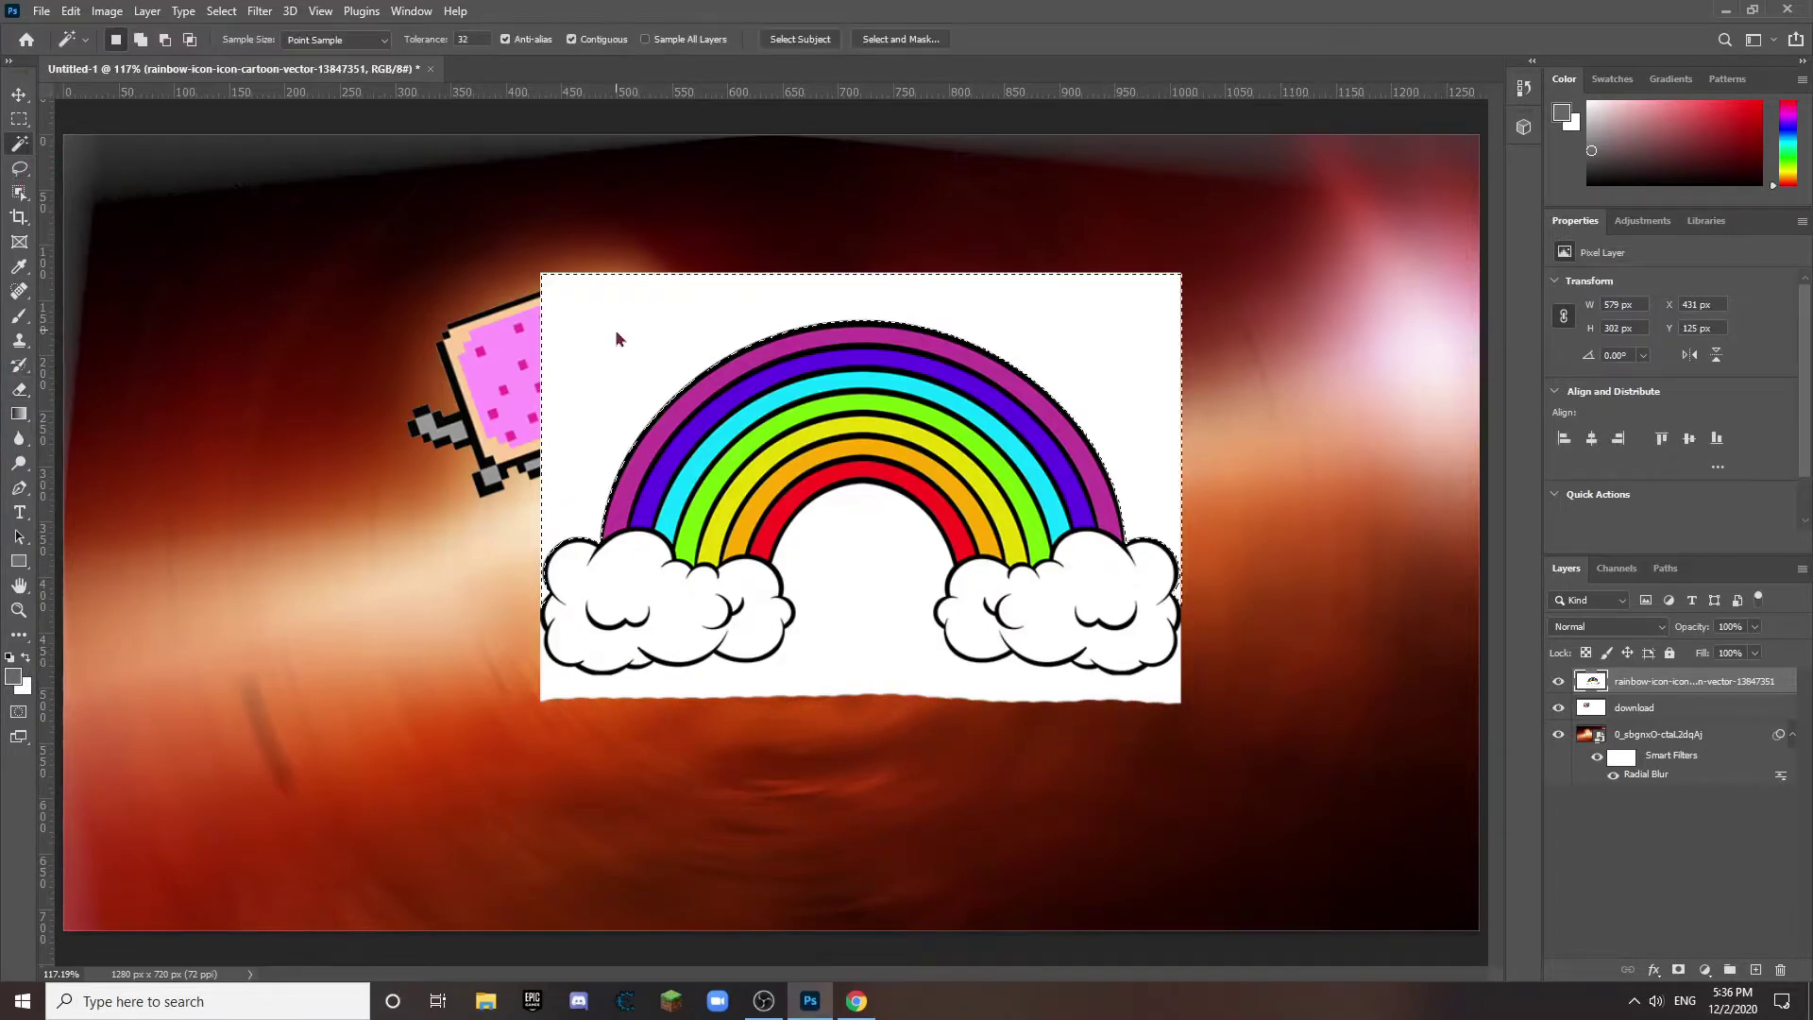
pyautogui.press('Delete')
pyautogui.click(864, 652)
pyautogui.press('Delete')
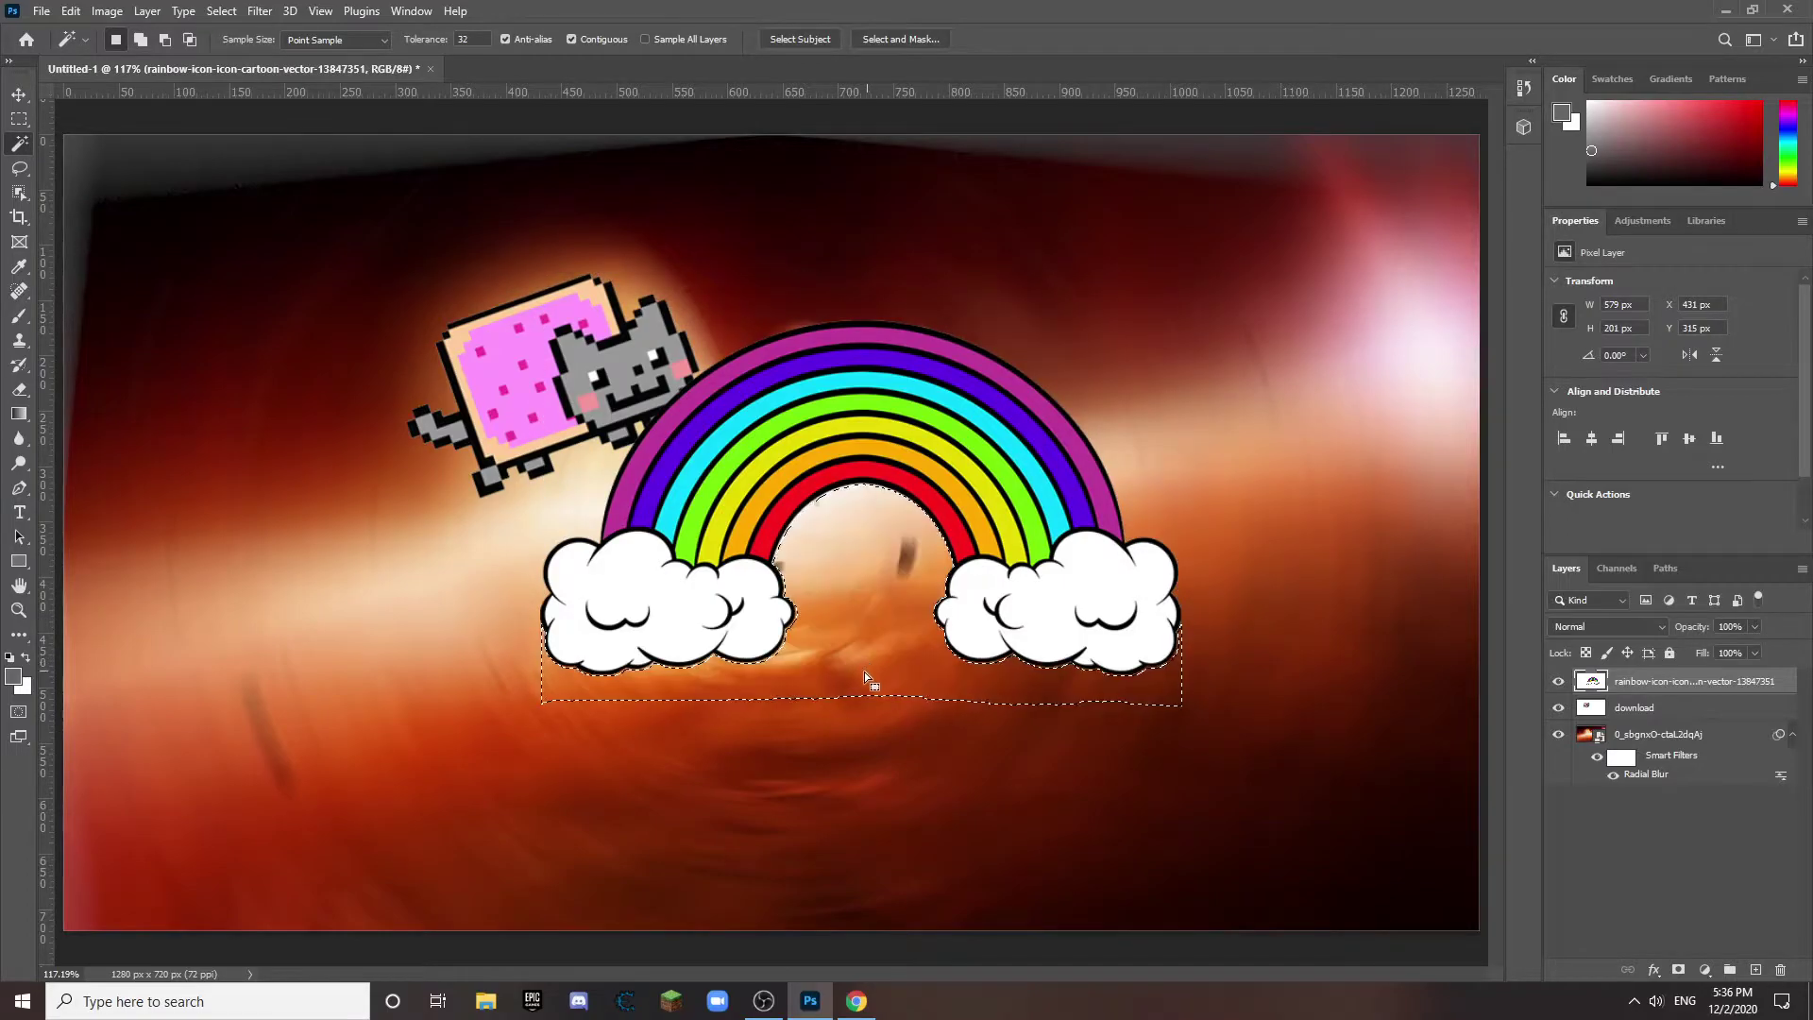
pyautogui.hotkey('ctrl', 'd')
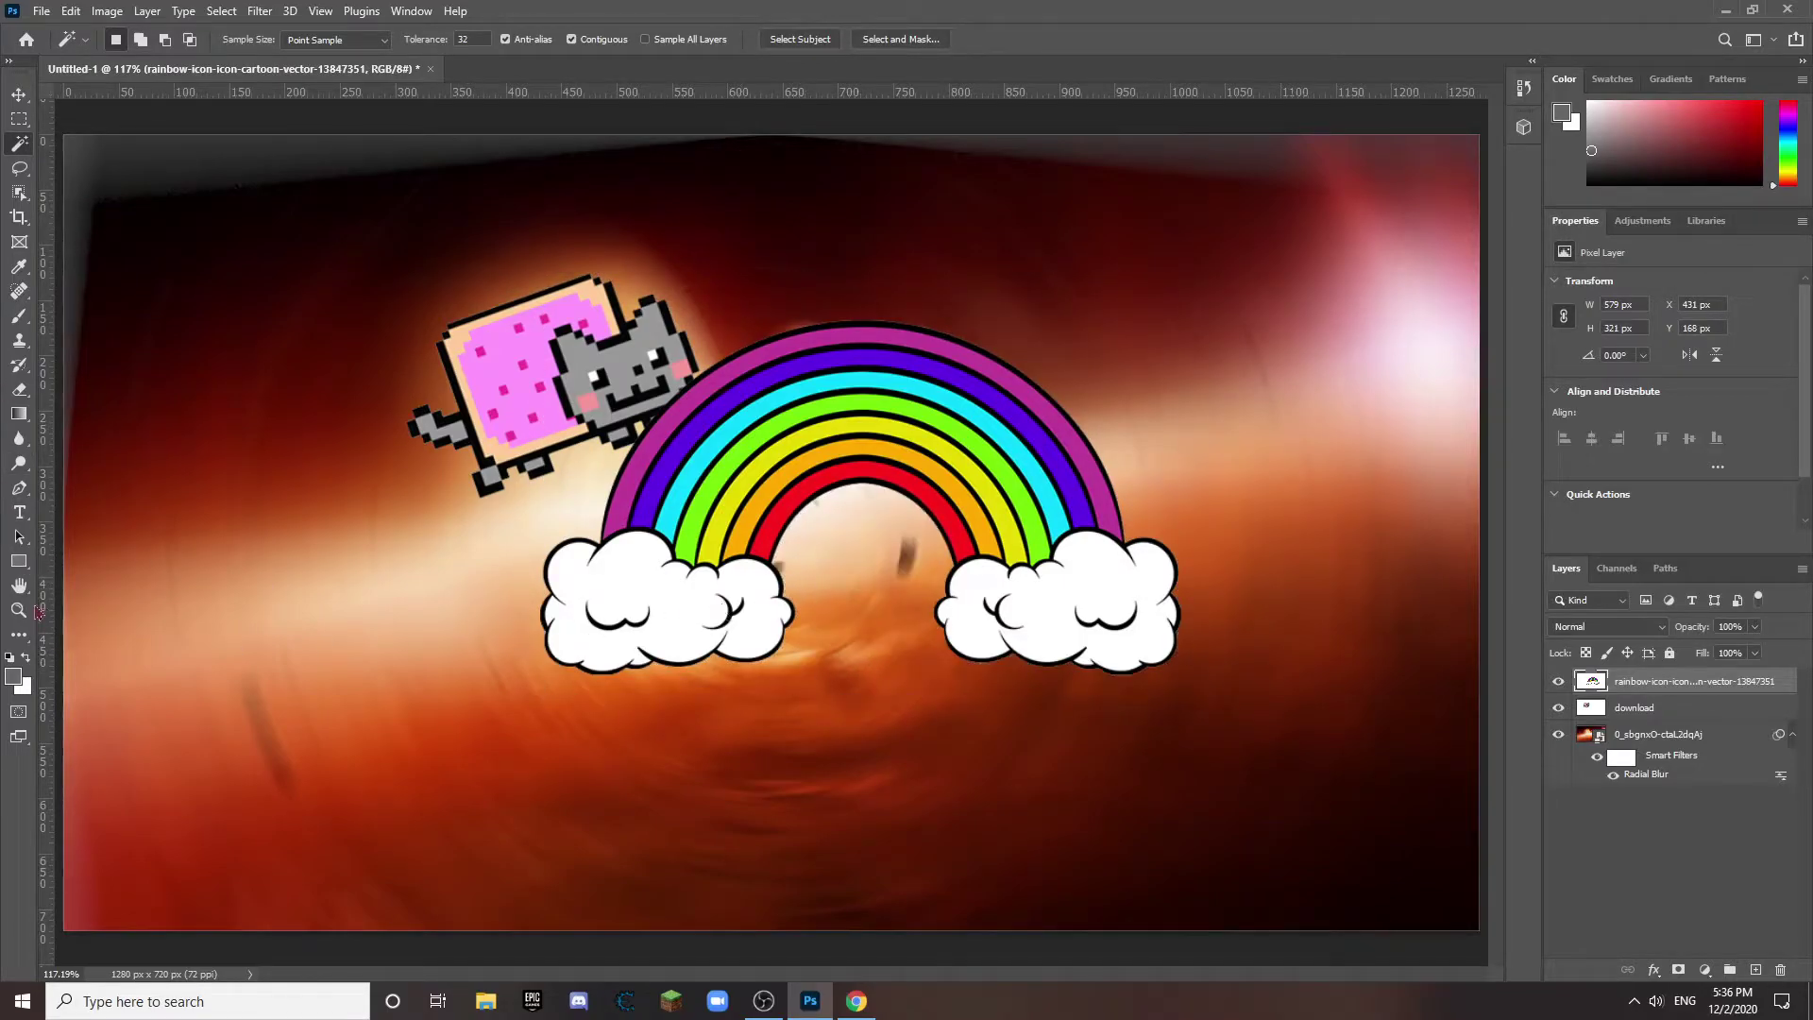
# Step: Widen and flatten the rainbow, tilt it counter-clockwise, and position its arch across the cat in the left half of the canvas
pyautogui.press('h')
pyautogui.hotkey('ctrl', 't')
pyautogui.moveTo(1006, 421); pyautogui.dragTo(728, 456)
pyautogui.moveTo(903, 356); pyautogui.dragTo(1090, 343)
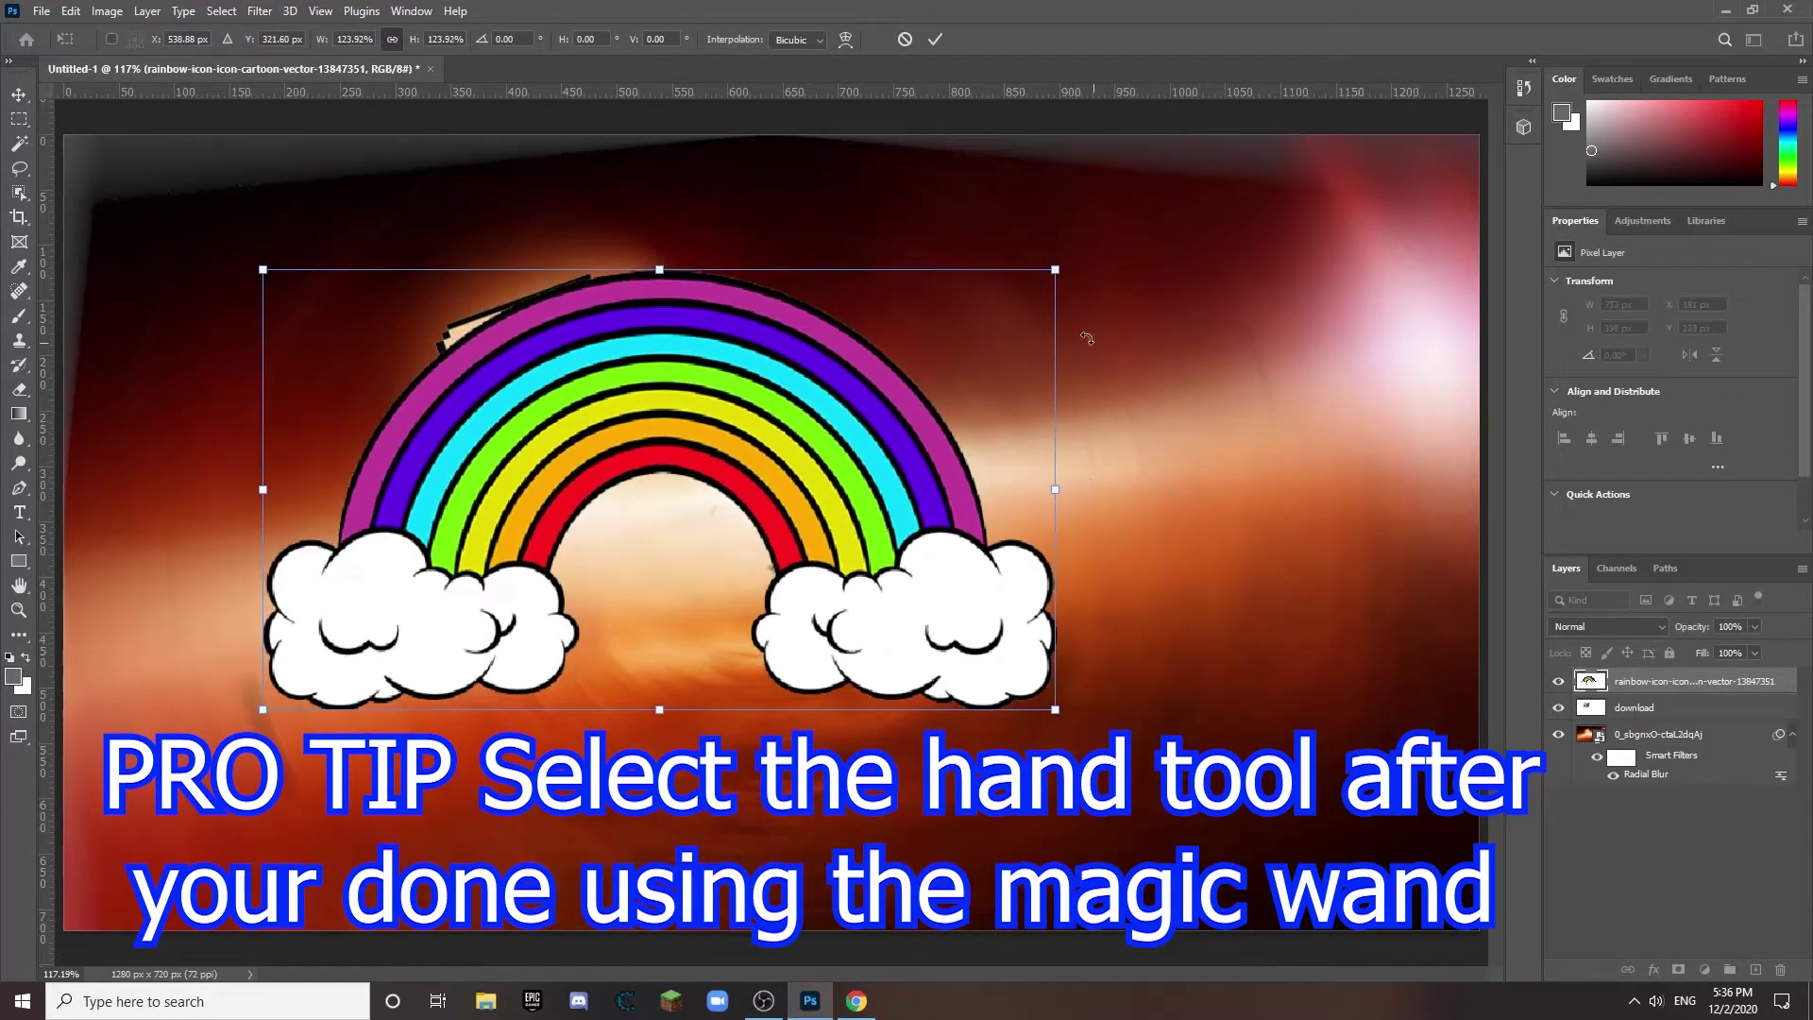
pyautogui.moveTo(1062, 280); pyautogui.dragTo(1214, 471)
pyautogui.moveTo(952, 547); pyautogui.dragTo(827, 462)
pyautogui.moveTo(986, 319); pyautogui.dragTo(862, 296)
pyautogui.moveTo(825, 410); pyautogui.dragTo(818, 404)
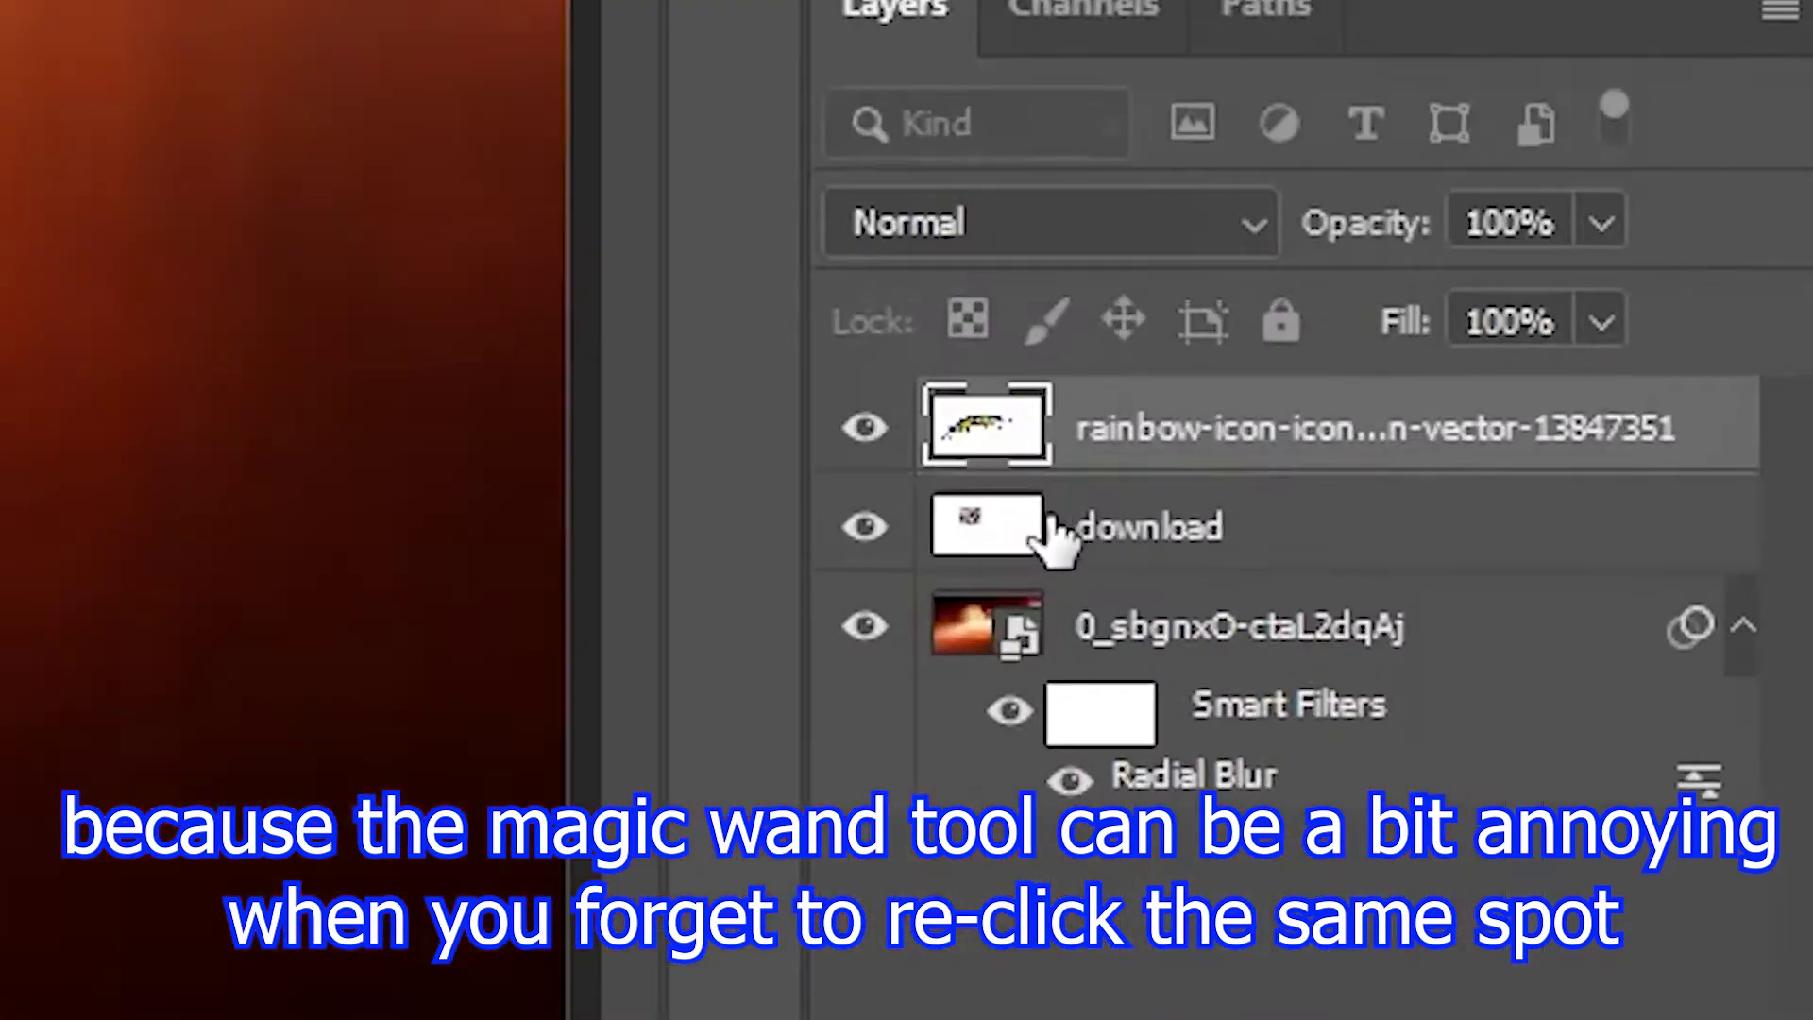
# Step: Move the cat layer above the rainbow layer, rotate the cat about 3° clockwise, and seat it on the arch
pyautogui.moveTo(1058, 540); pyautogui.dragTo(1039, 396)
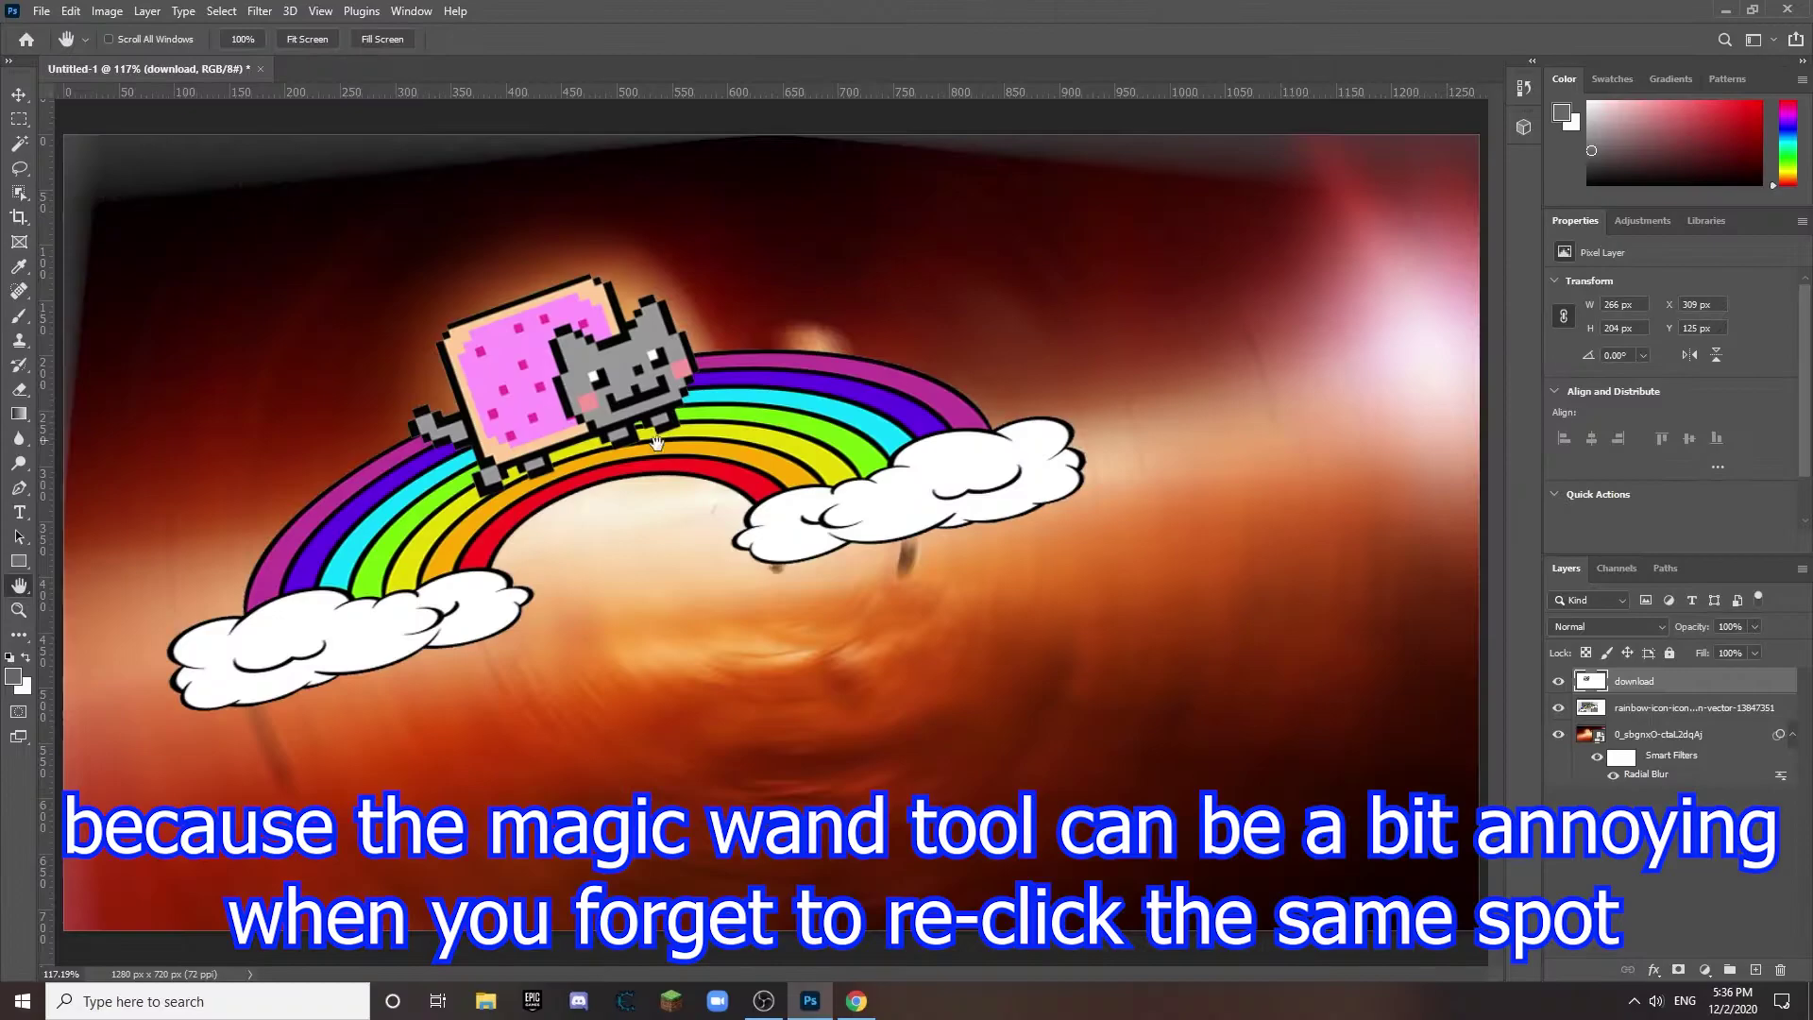
pyautogui.hotkey('ctrl', 't')
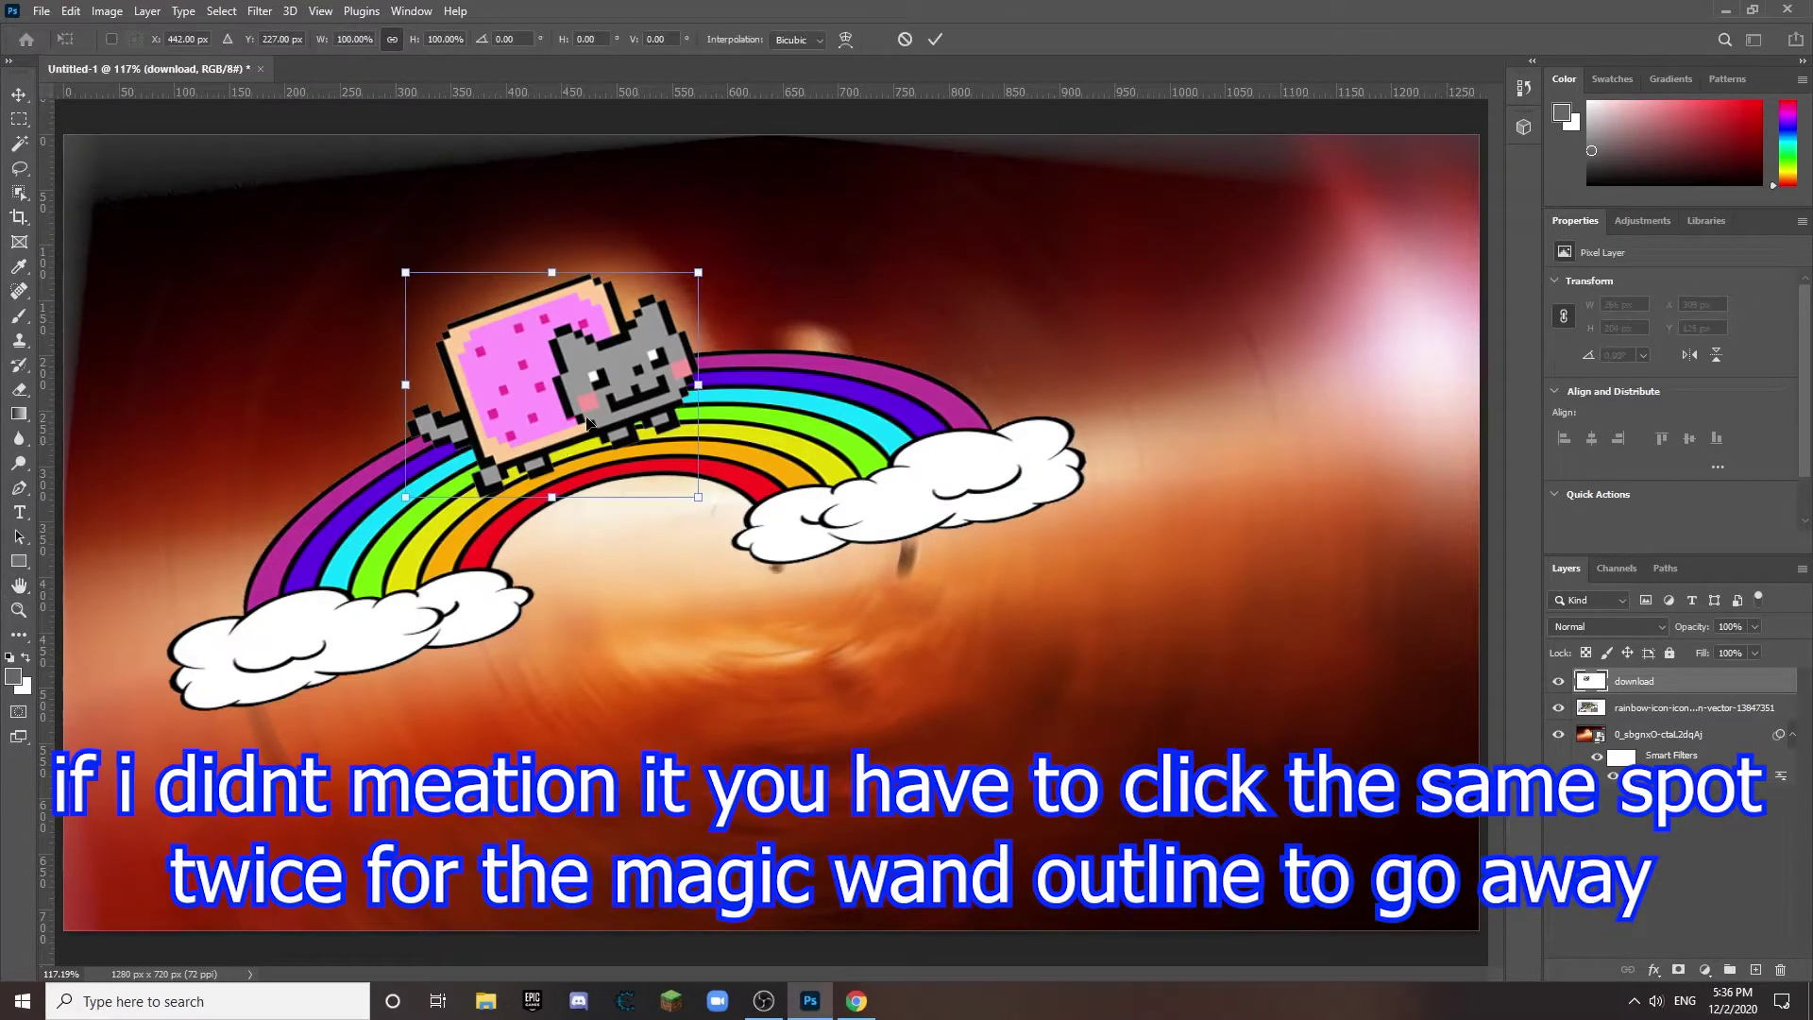
pyautogui.moveTo(774, 324); pyautogui.dragTo(774, 340)
pyautogui.moveTo(650, 373); pyautogui.dragTo(665, 385)
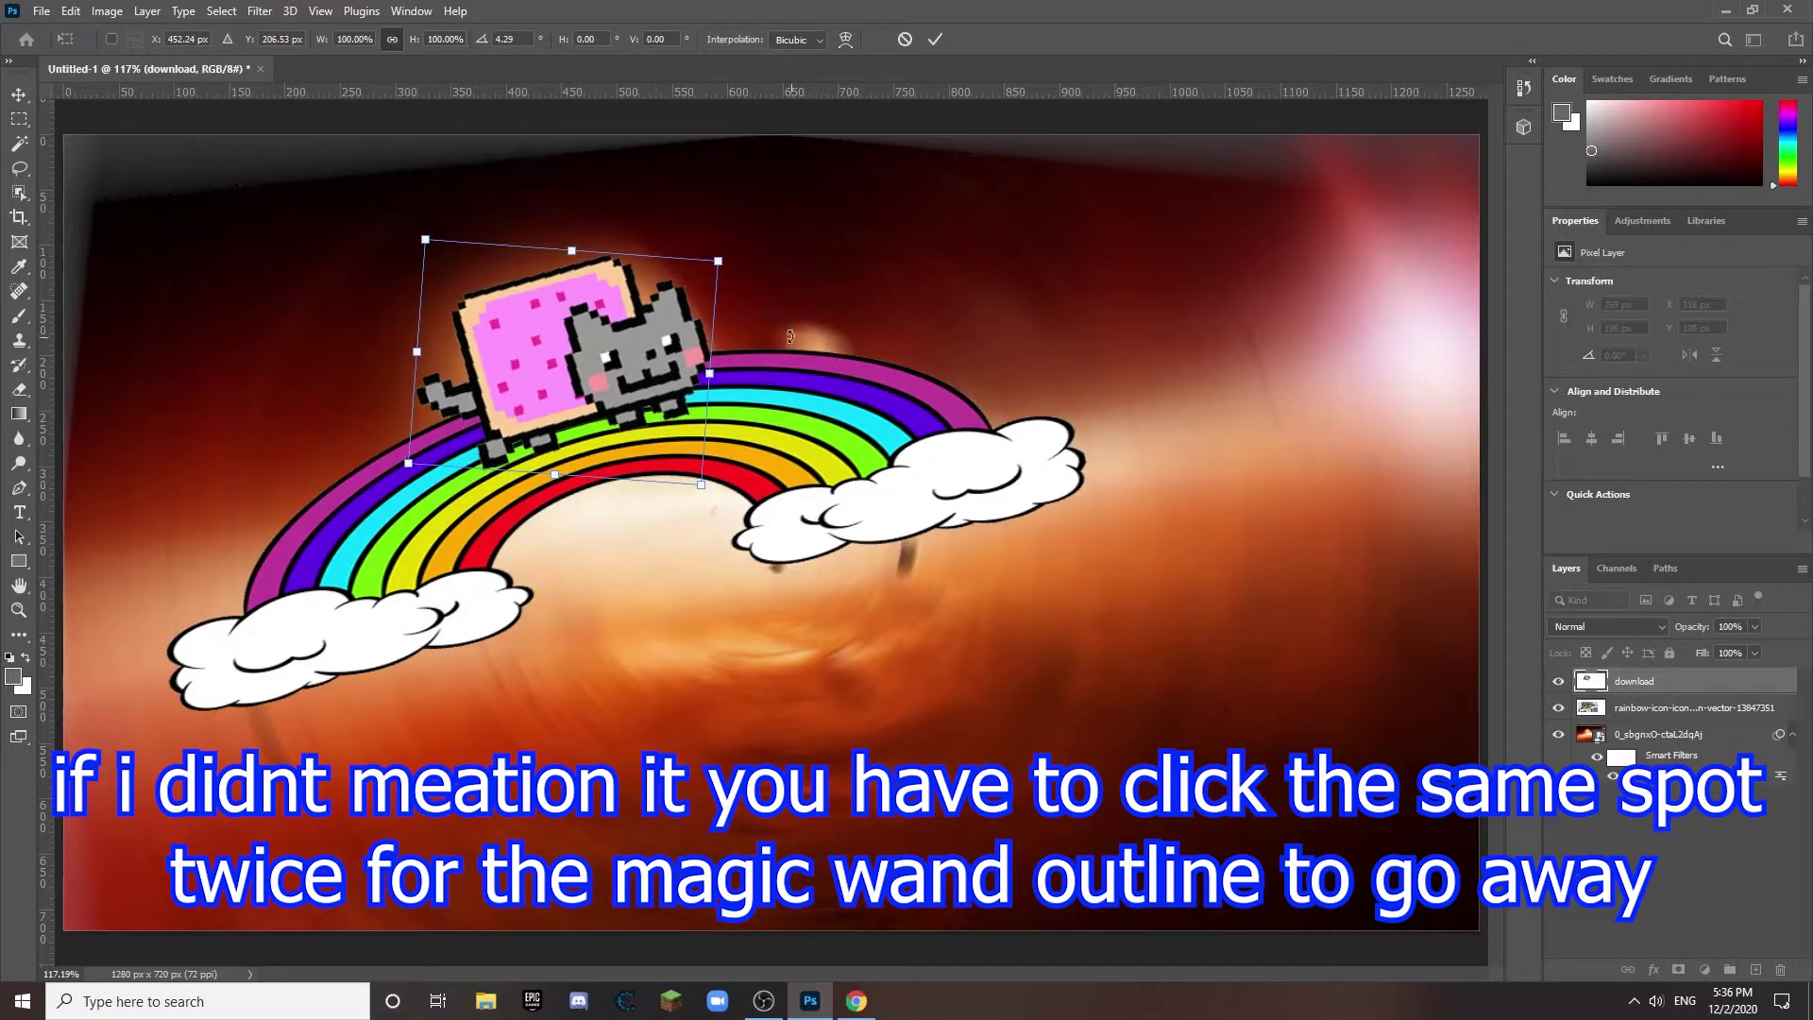
pyautogui.moveTo(793, 338); pyautogui.dragTo(790, 330)
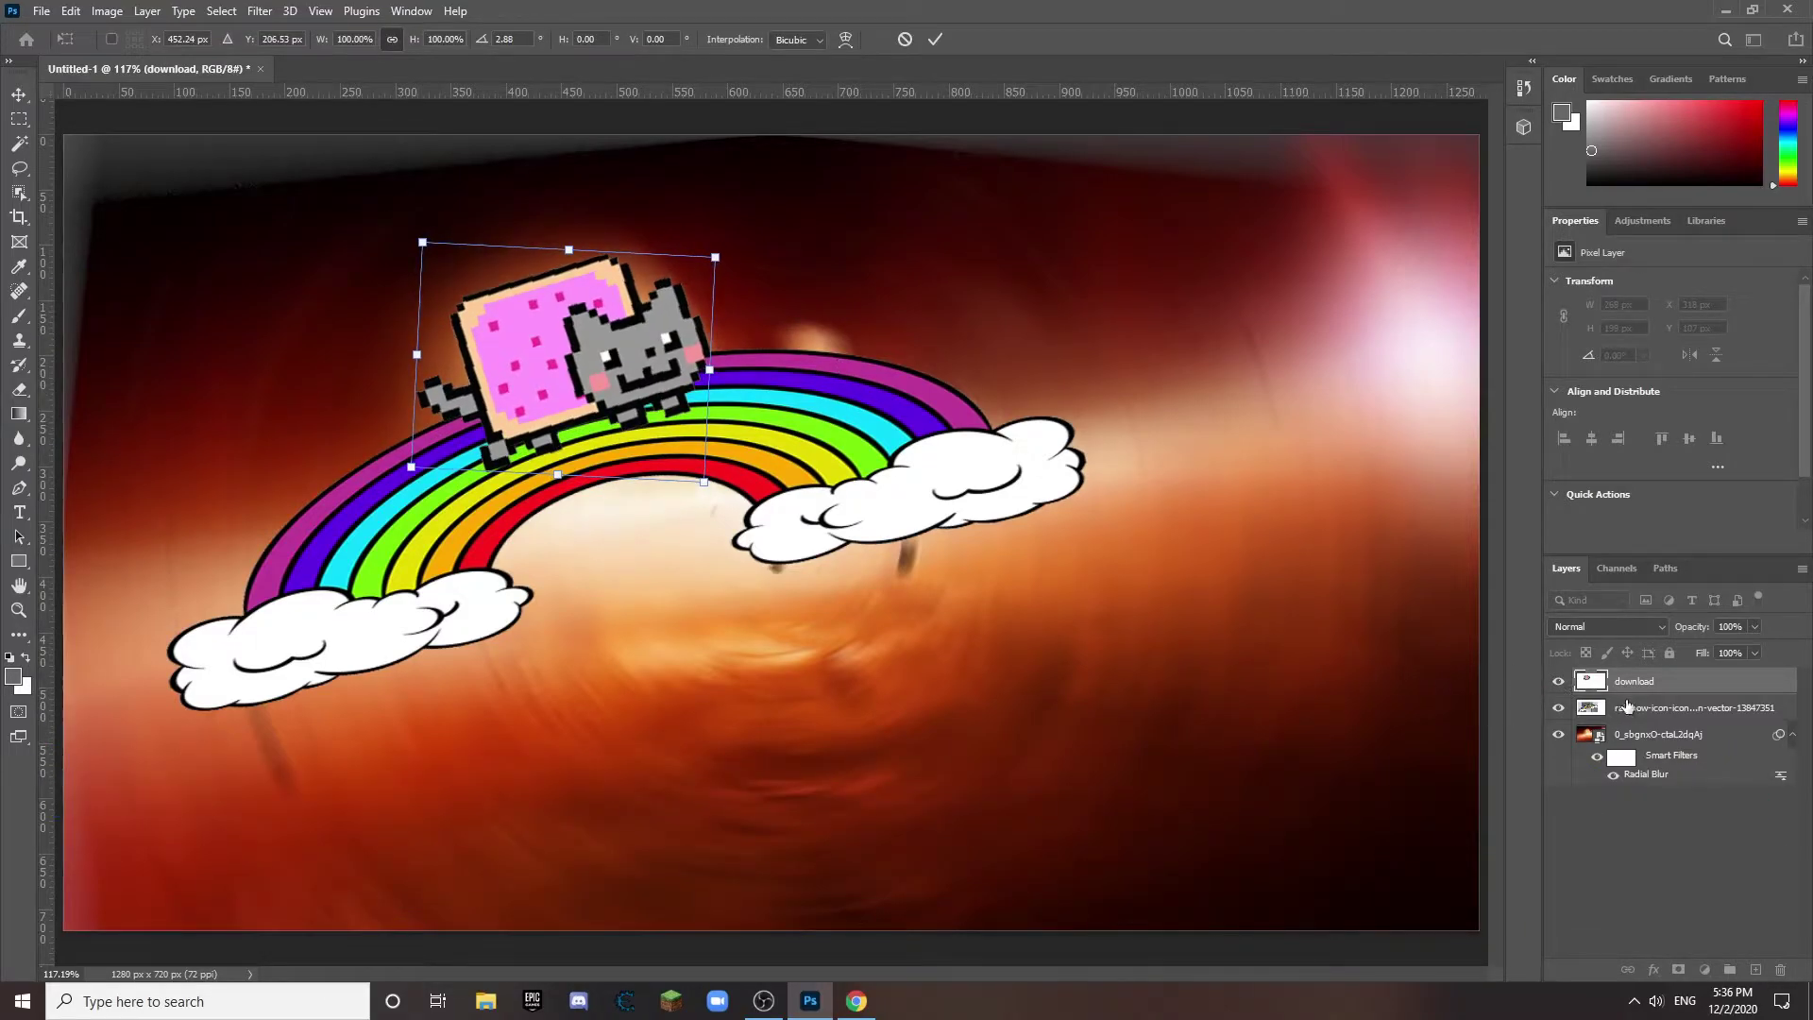
# Step: Open the rainbow layer's Layer Style settings and enable Outer Glow and Drop Shadow, showing the Outer Glow options
pyautogui.click(1626, 706)
pyautogui.doubleClick(1699, 708)
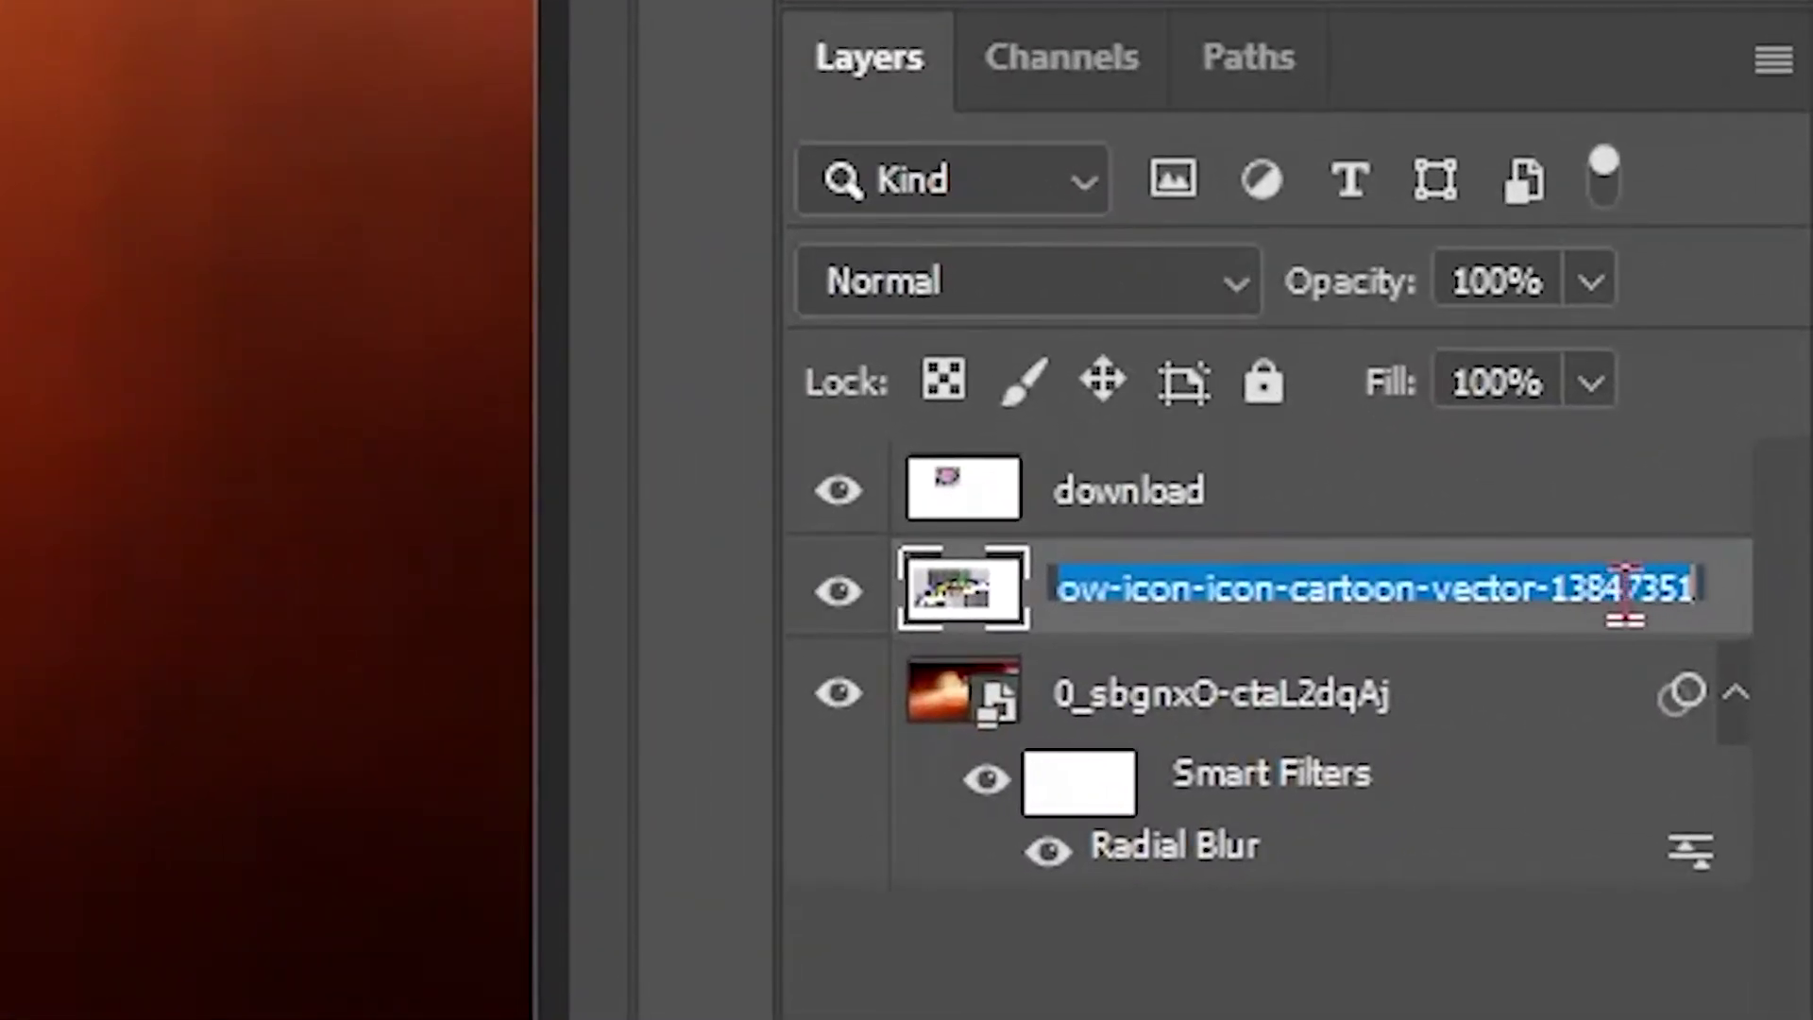
pyautogui.click(1747, 595)
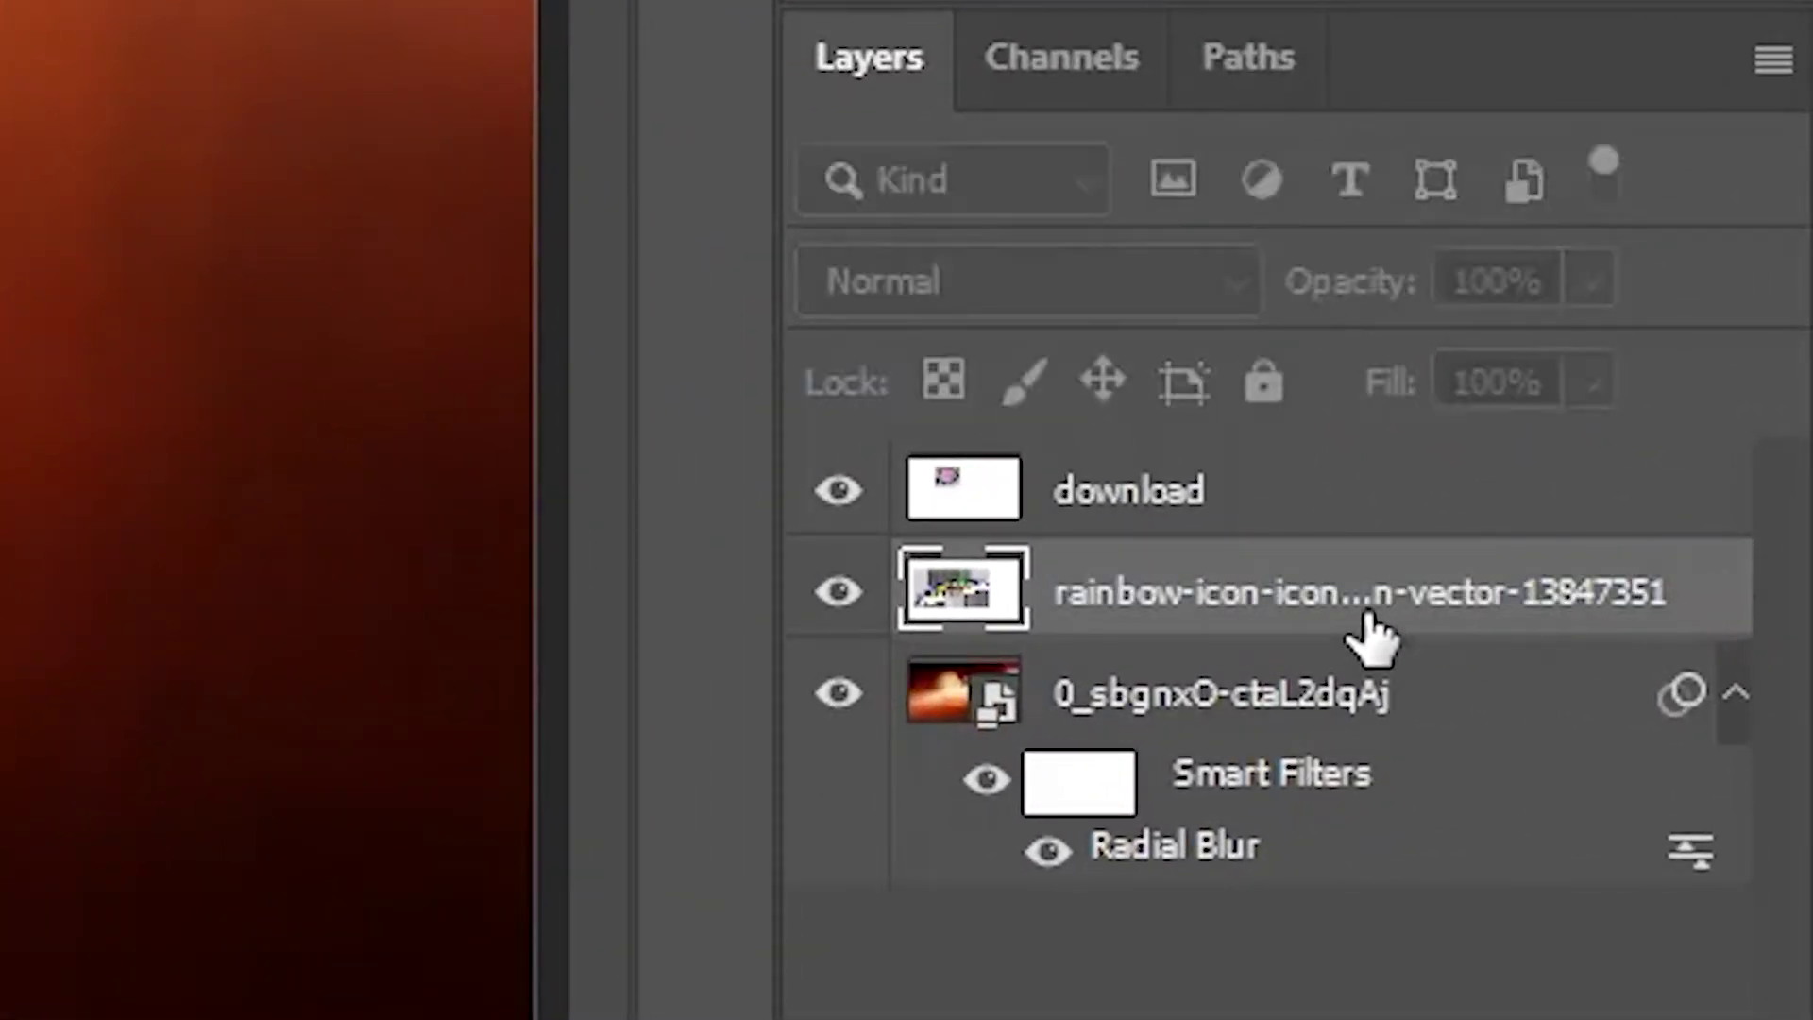
pyautogui.doubleClick(1368, 628)
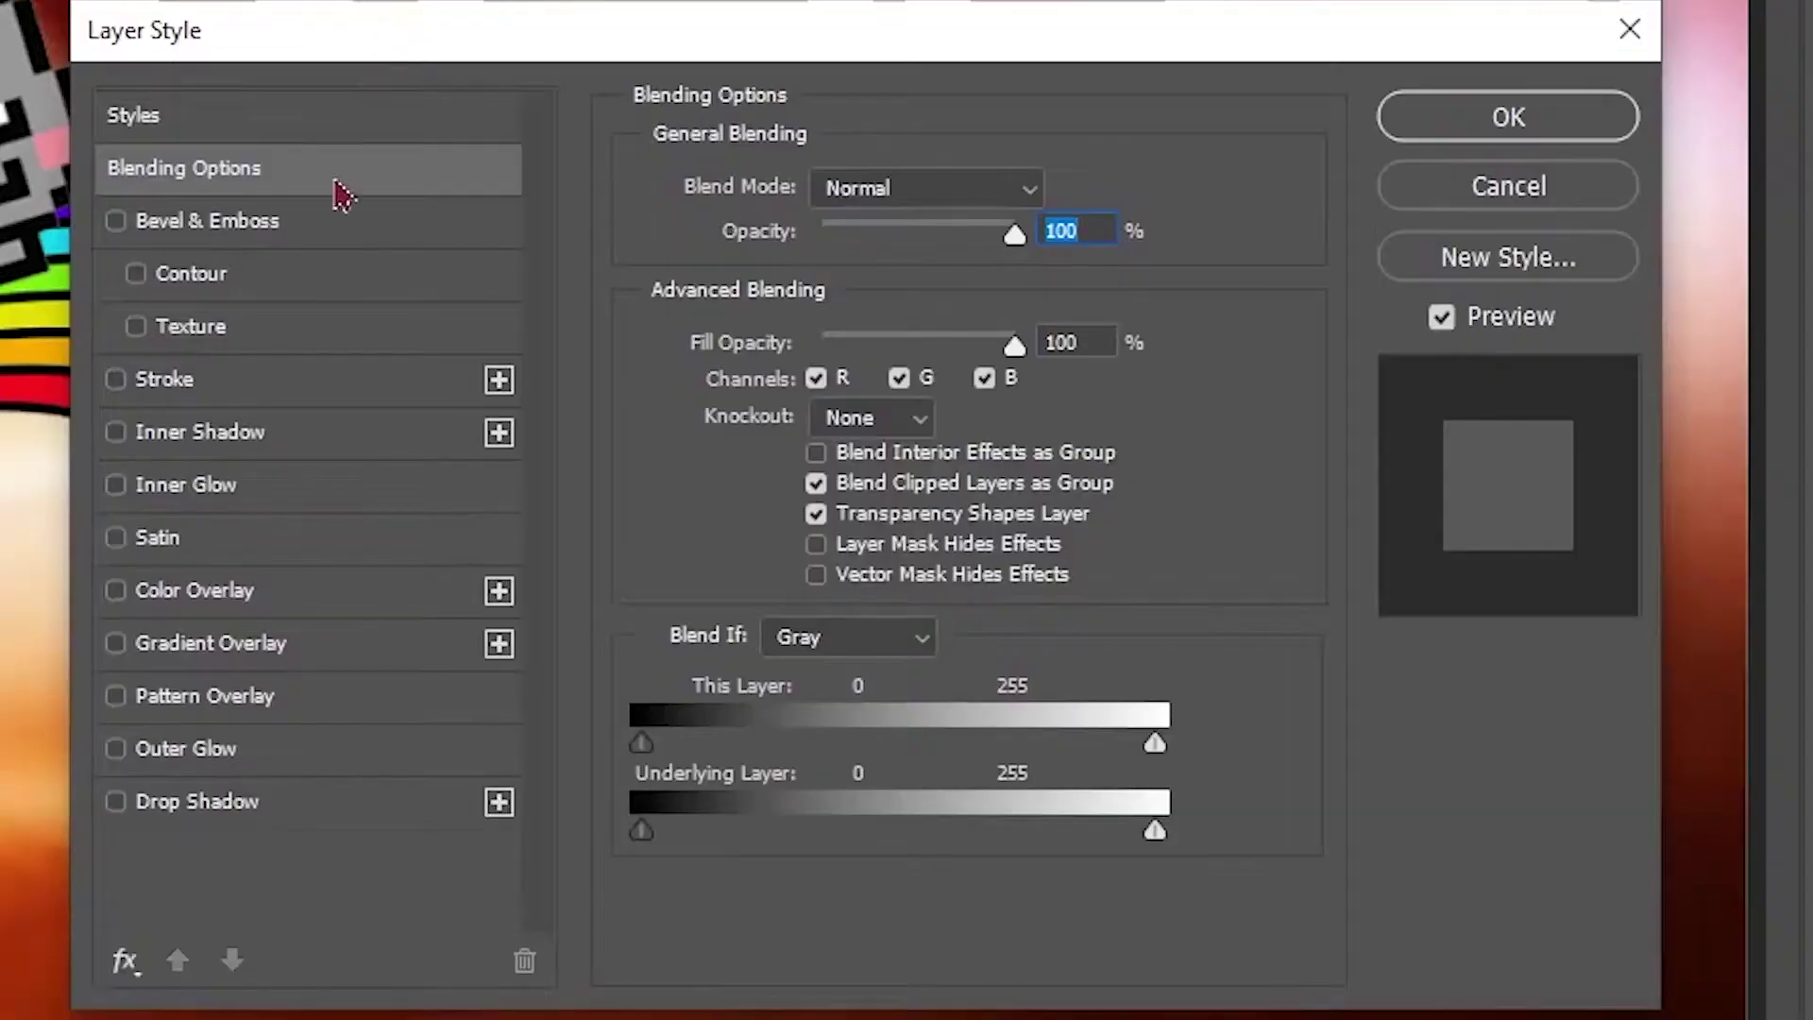
pyautogui.click(368, 1019)
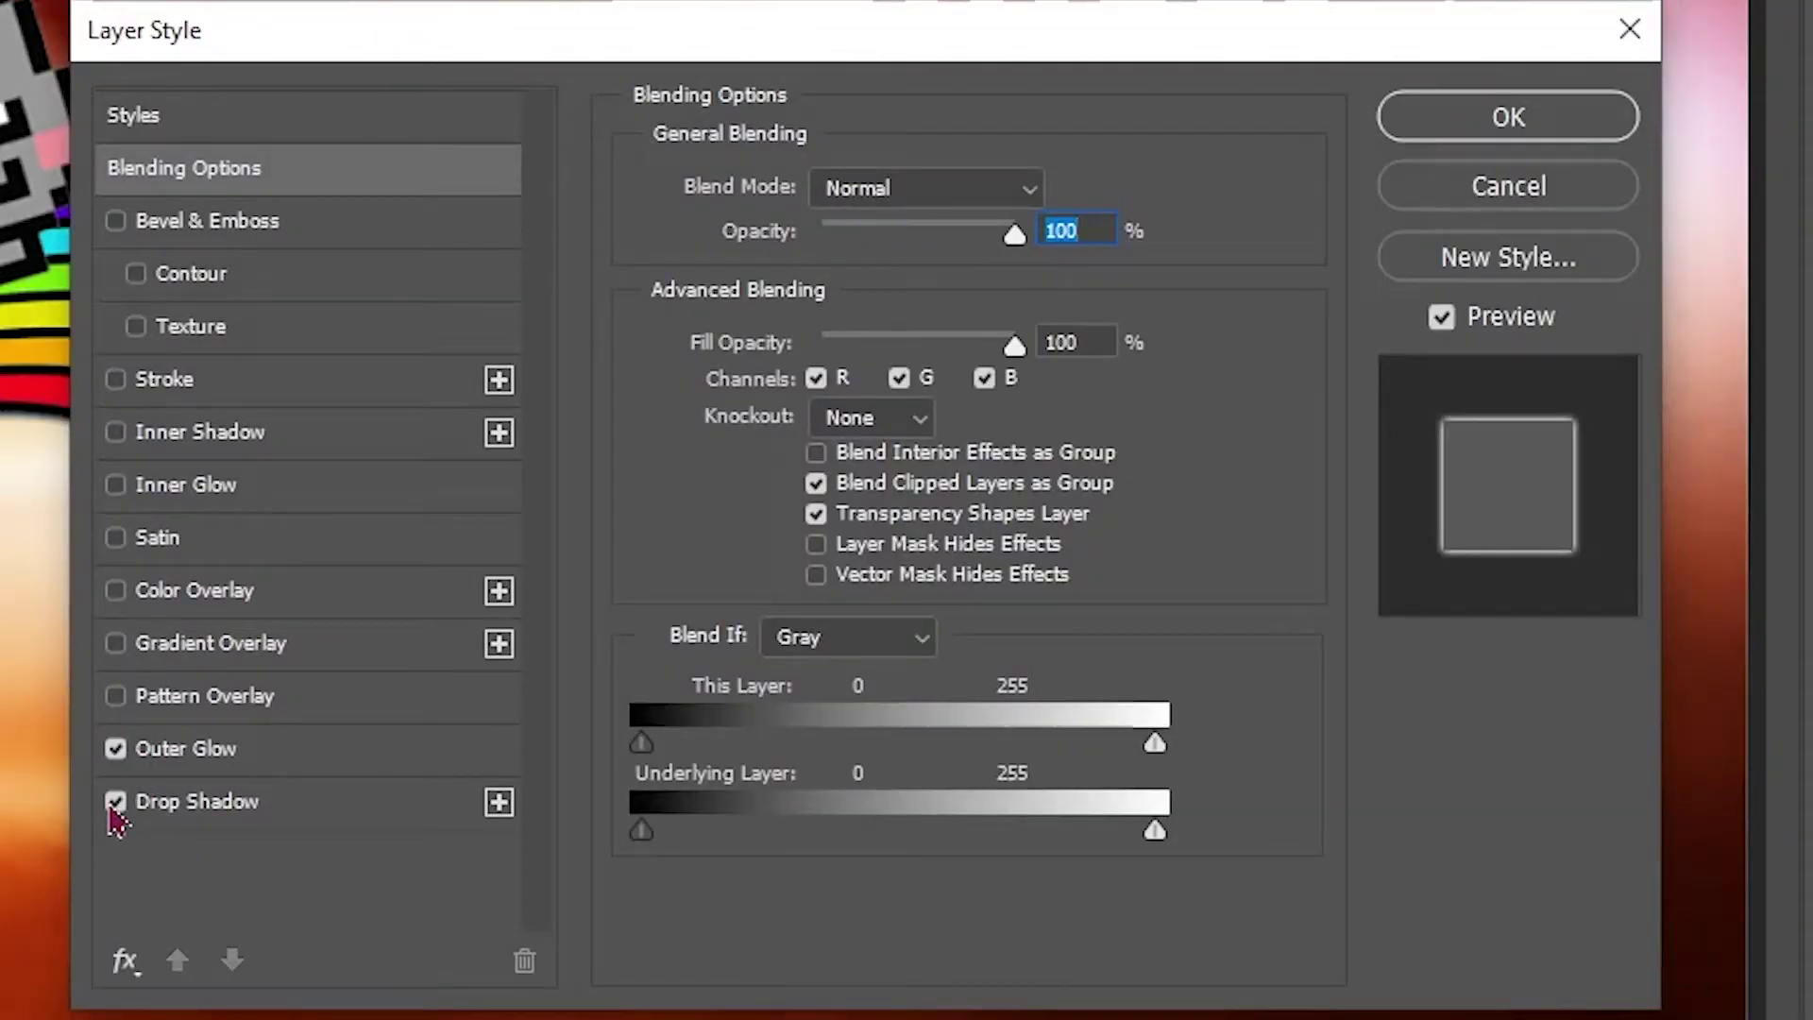
pyautogui.click(303, 770)
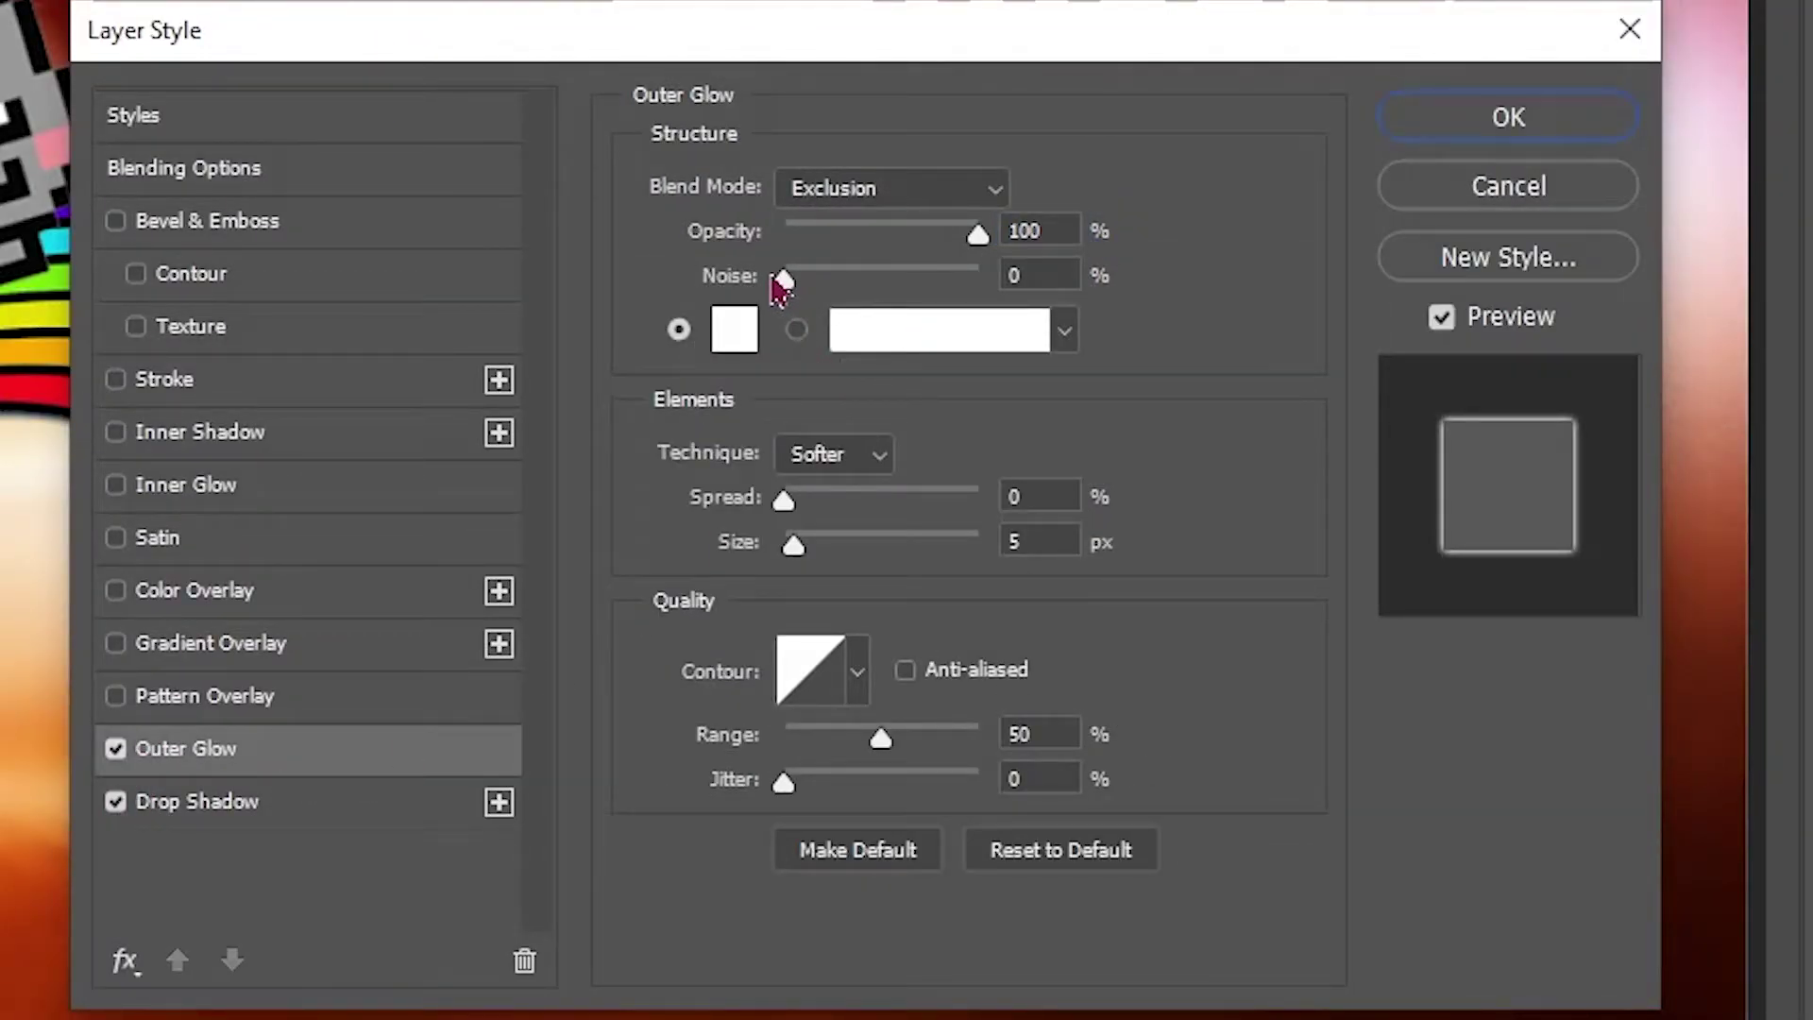
# Step: Try the rainbow's outer glow in Normal blend mode at 35 px and in Darker Color blend mode
pyautogui.moveTo(792, 567); pyautogui.dragTo(708, 567)
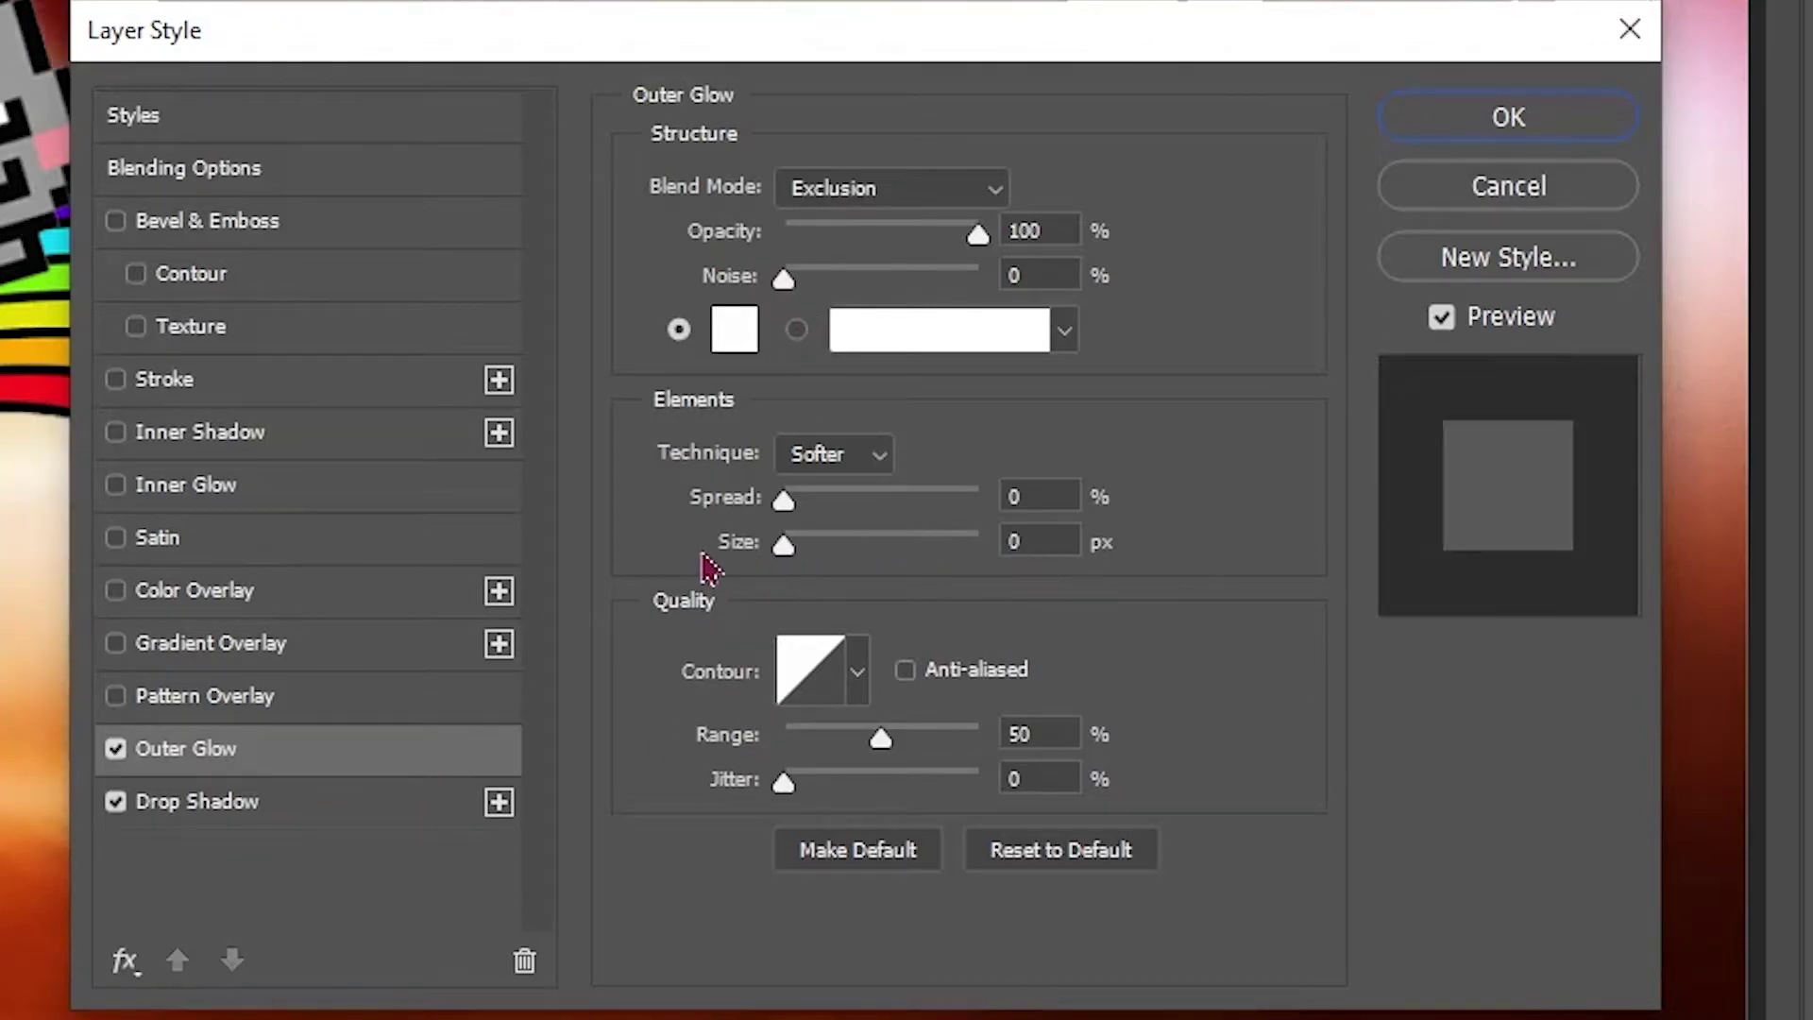
pyautogui.click(864, 340)
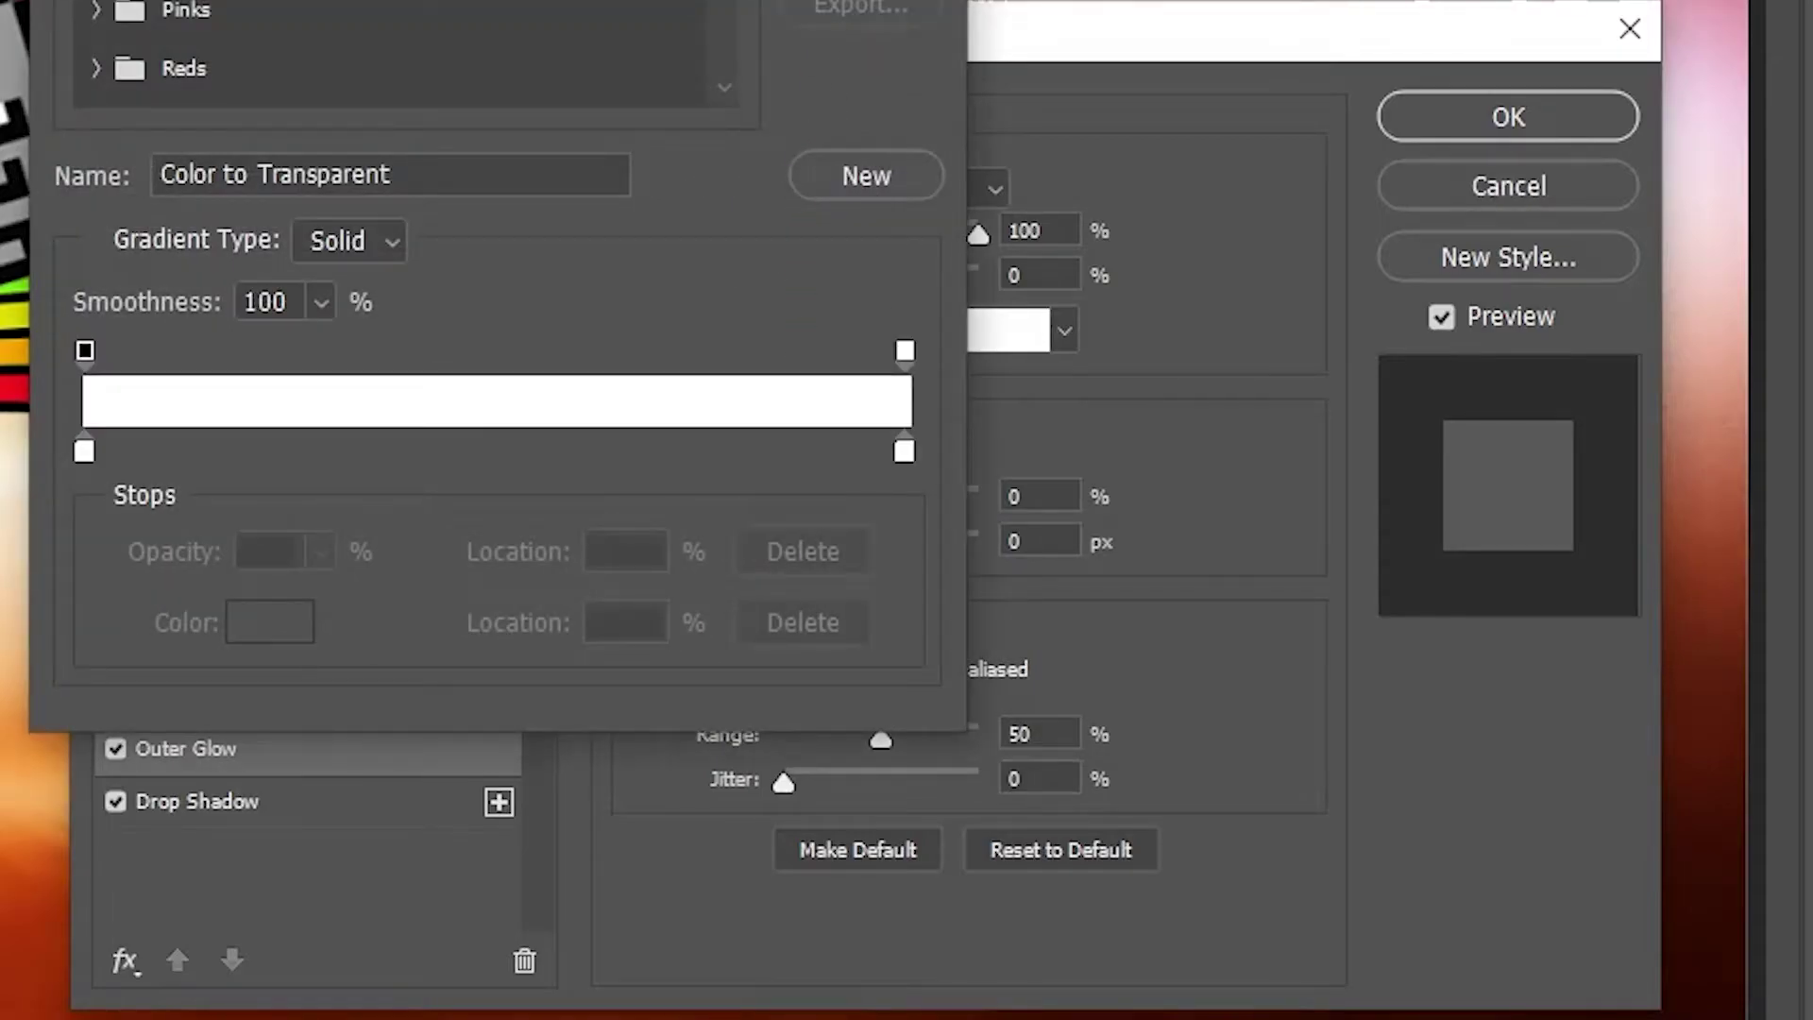
pyautogui.press('Escape')
pyautogui.moveTo(791, 275); pyautogui.dragTo(839, 275)
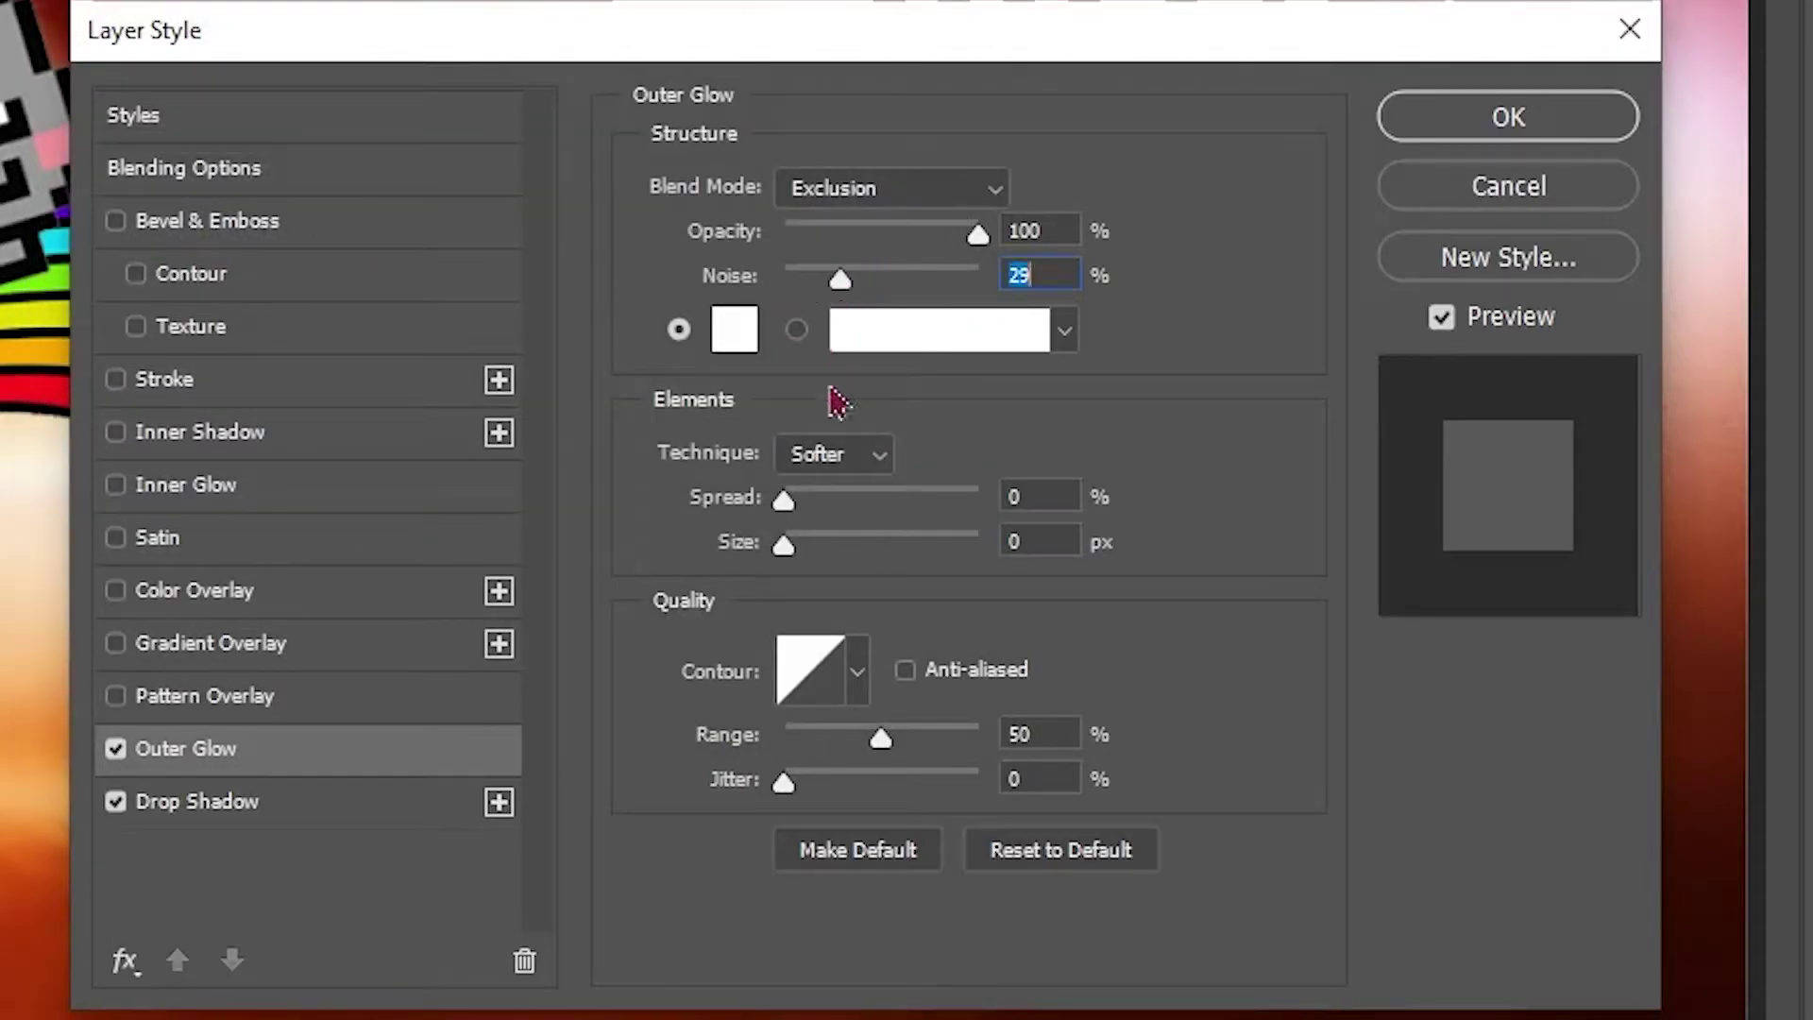
pyautogui.click(887, 188)
pyautogui.click(831, 225)
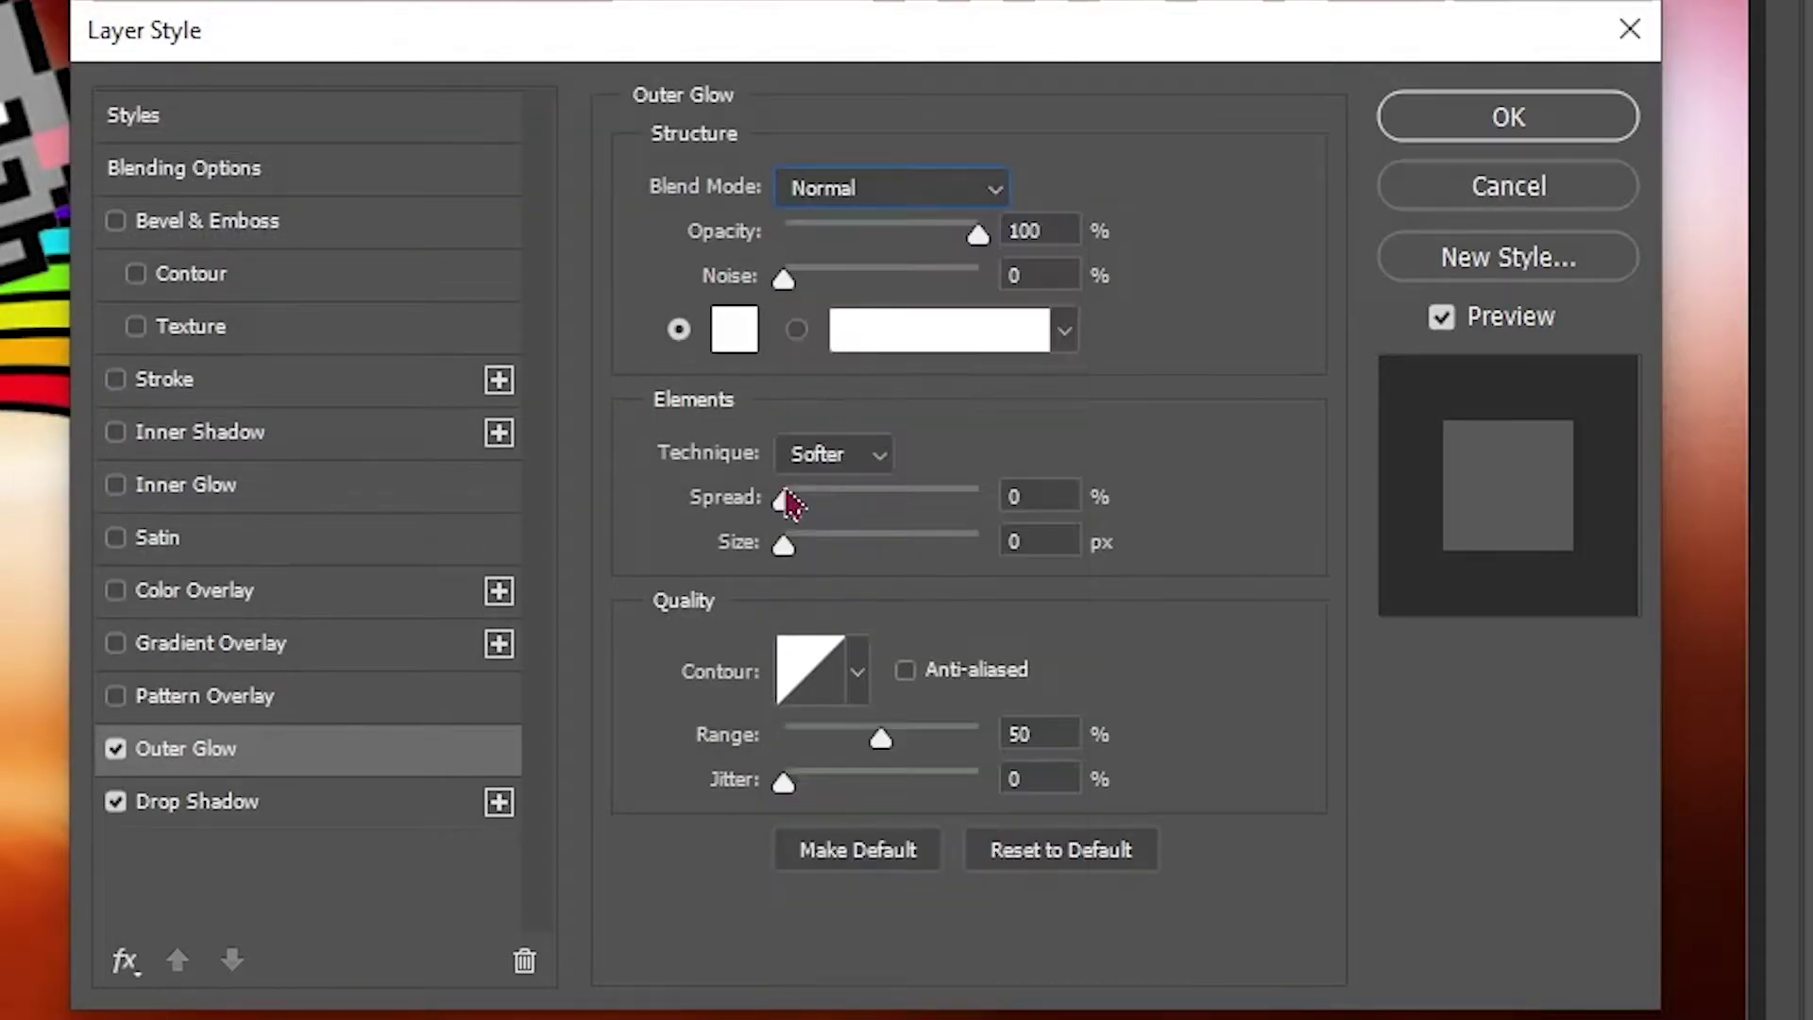
pyautogui.moveTo(783, 546); pyautogui.dragTo(822, 546)
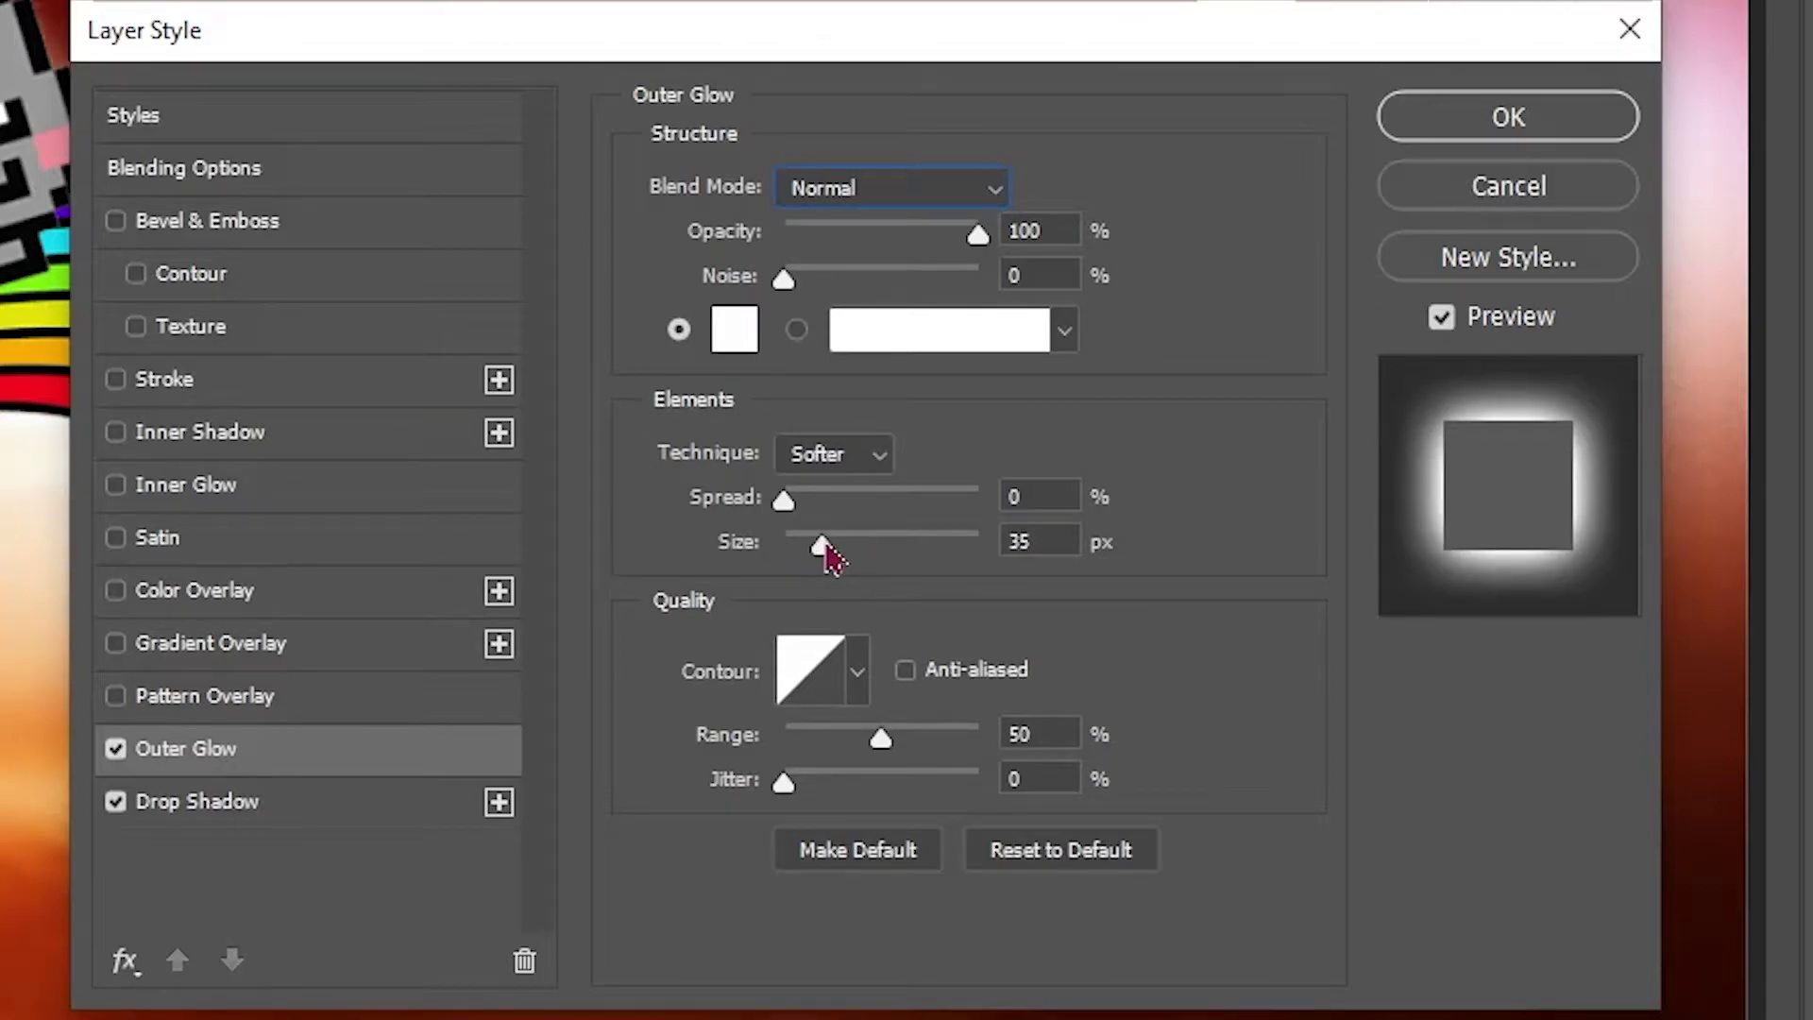
pyautogui.click(863, 188)
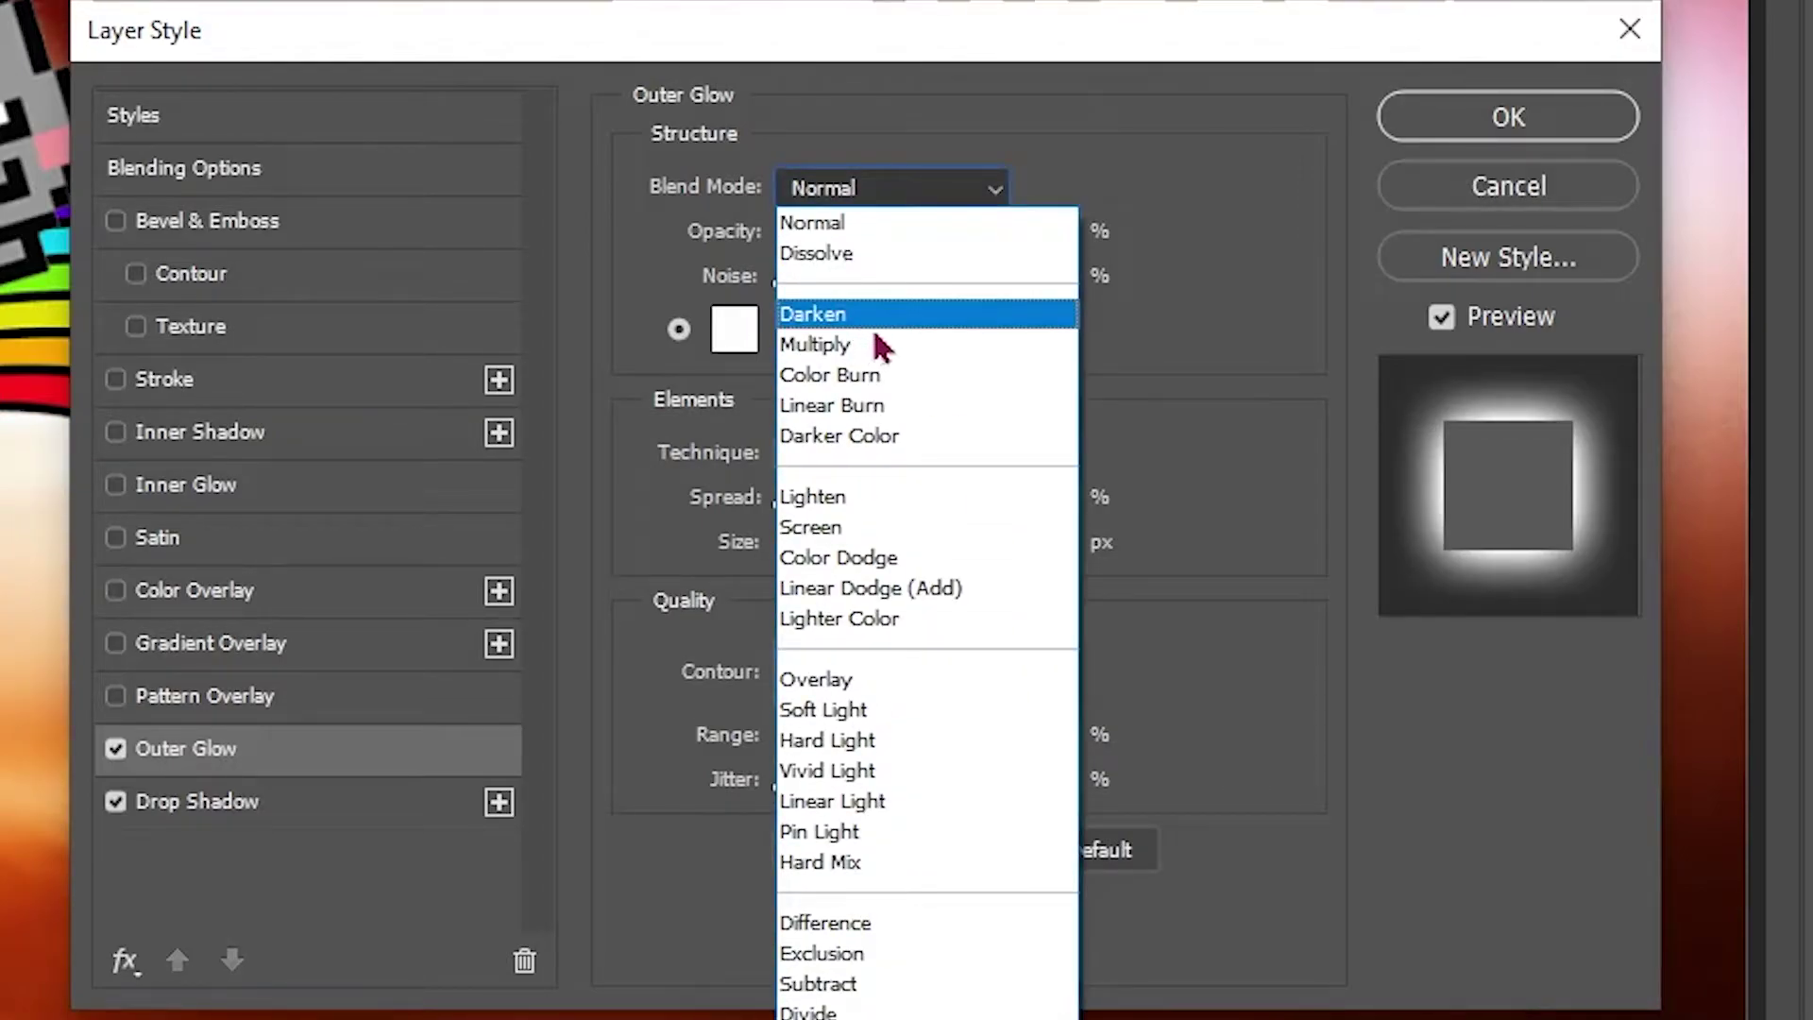
pyautogui.click(882, 437)
pyautogui.moveTo(795, 556); pyautogui.dragTo(900, 544)
# Step: Set the rainbow's outer glow to Hard Mix blend mode with a size of 133 px
pyautogui.click(808, 197)
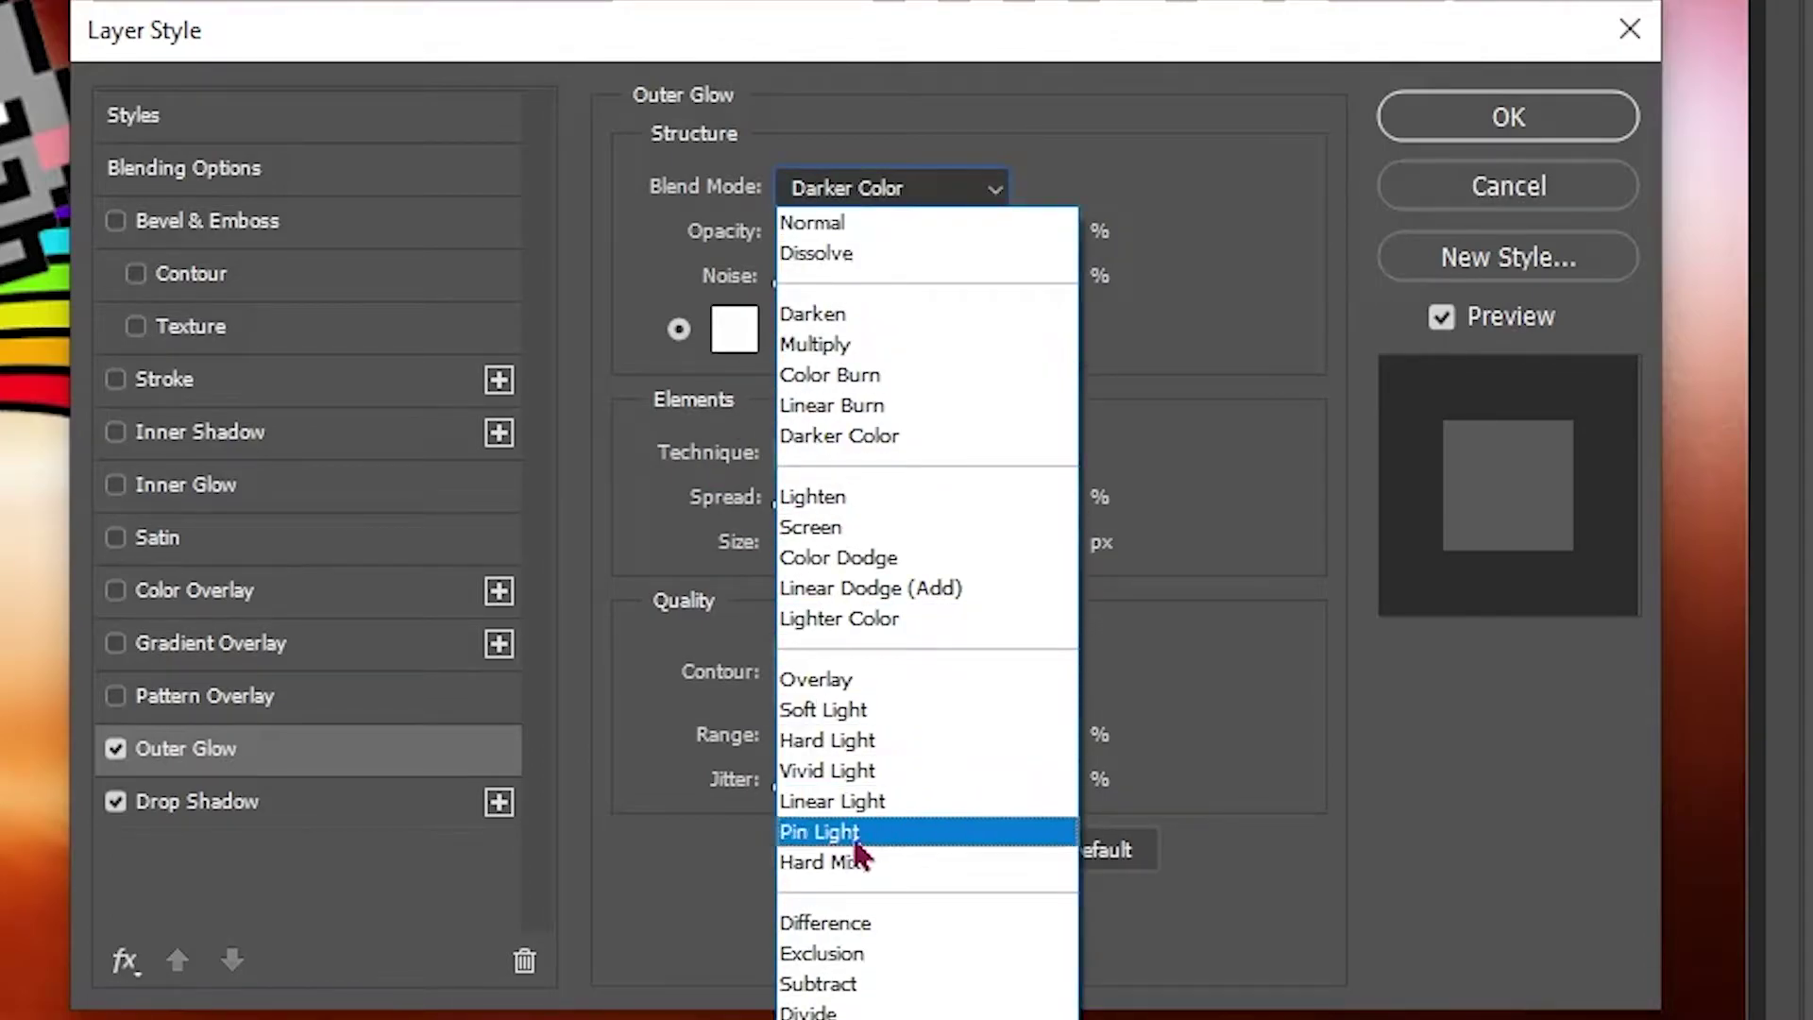
pyautogui.click(820, 861)
pyautogui.moveTo(914, 548)
pyautogui.mouseDown()
pyautogui.moveTo(954, 552)
pyautogui.moveTo(816, 565)
pyautogui.moveTo(997, 561)
pyautogui.moveTo(829, 526)
pyautogui.moveTo(1117, 558)
pyautogui.moveTo(915, 599)
pyautogui.moveTo(862, 567)
pyautogui.moveTo(915, 567)
pyautogui.moveTo(897, 566)
pyautogui.mouseUp()
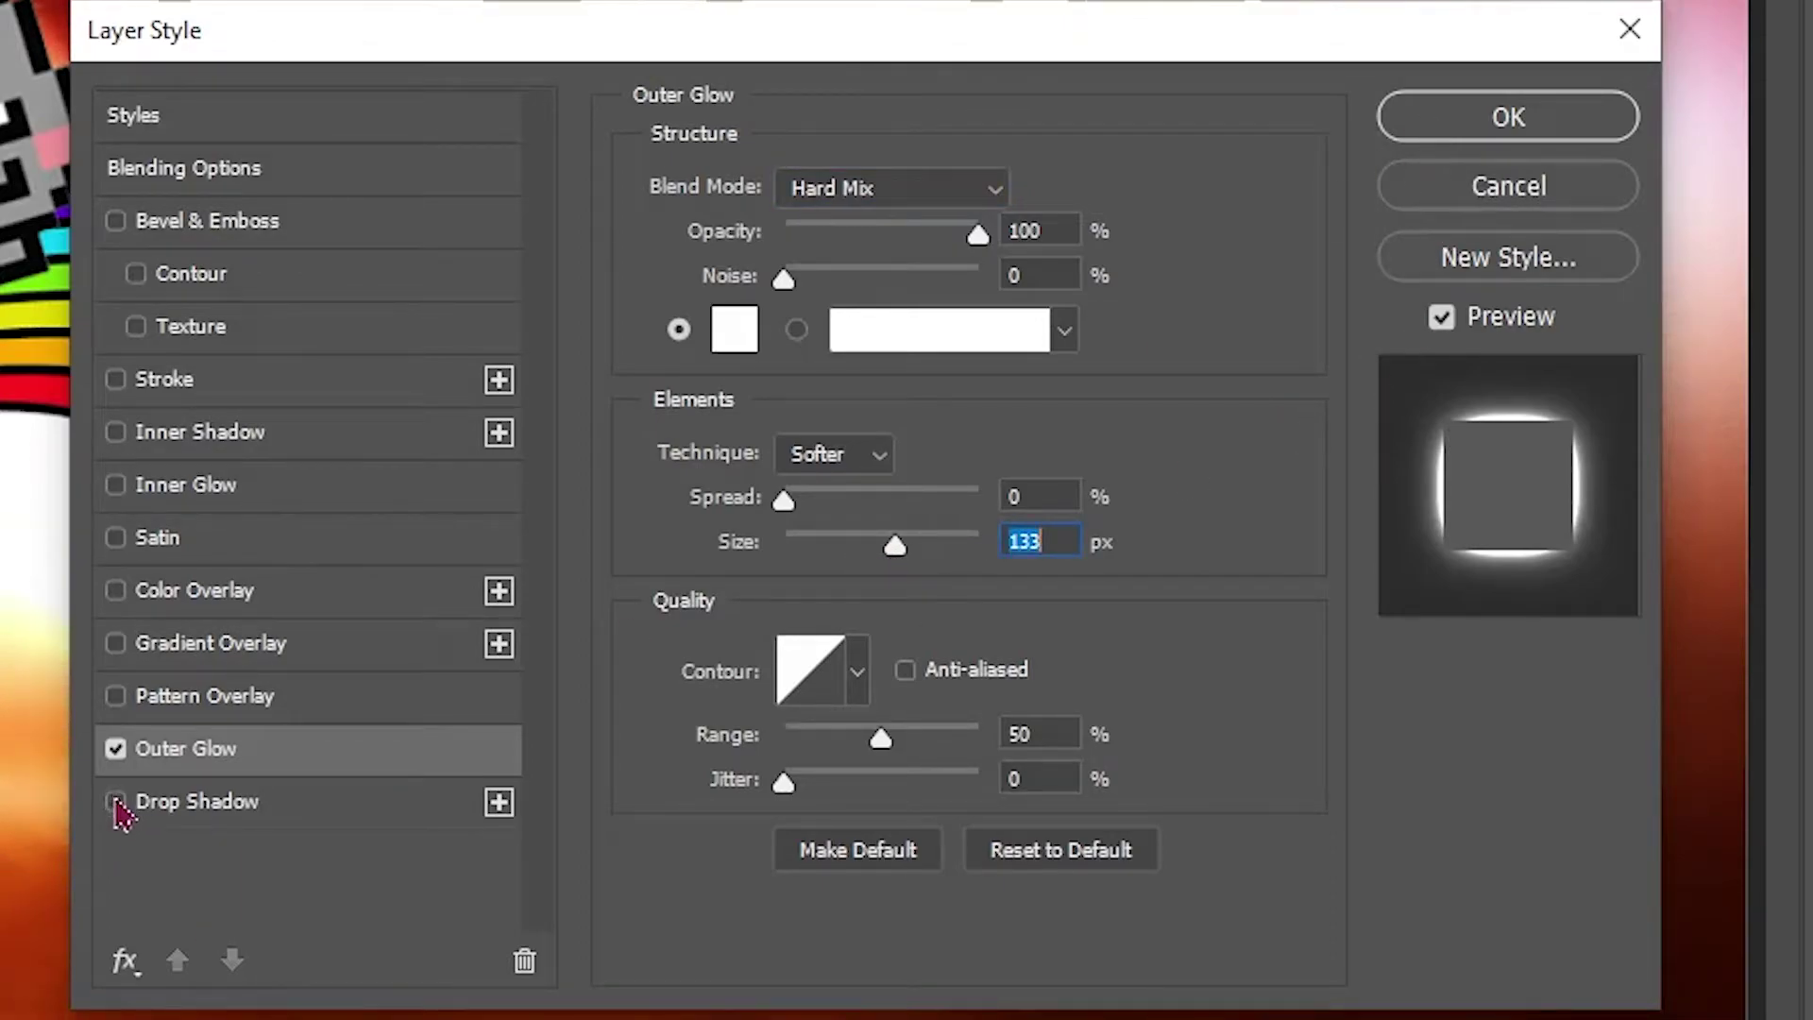
# Step: Try a Normal-mode drop shadow on the rainbow, turn it off, and apply the layer style with only the outer glow
pyautogui.click(175, 804)
pyautogui.moveTo(798, 482); pyautogui.dragTo(1308, 486)
pyautogui.click(807, 198)
pyautogui.click(812, 231)
pyautogui.moveTo(887, 475); pyautogui.dragTo(718, 491)
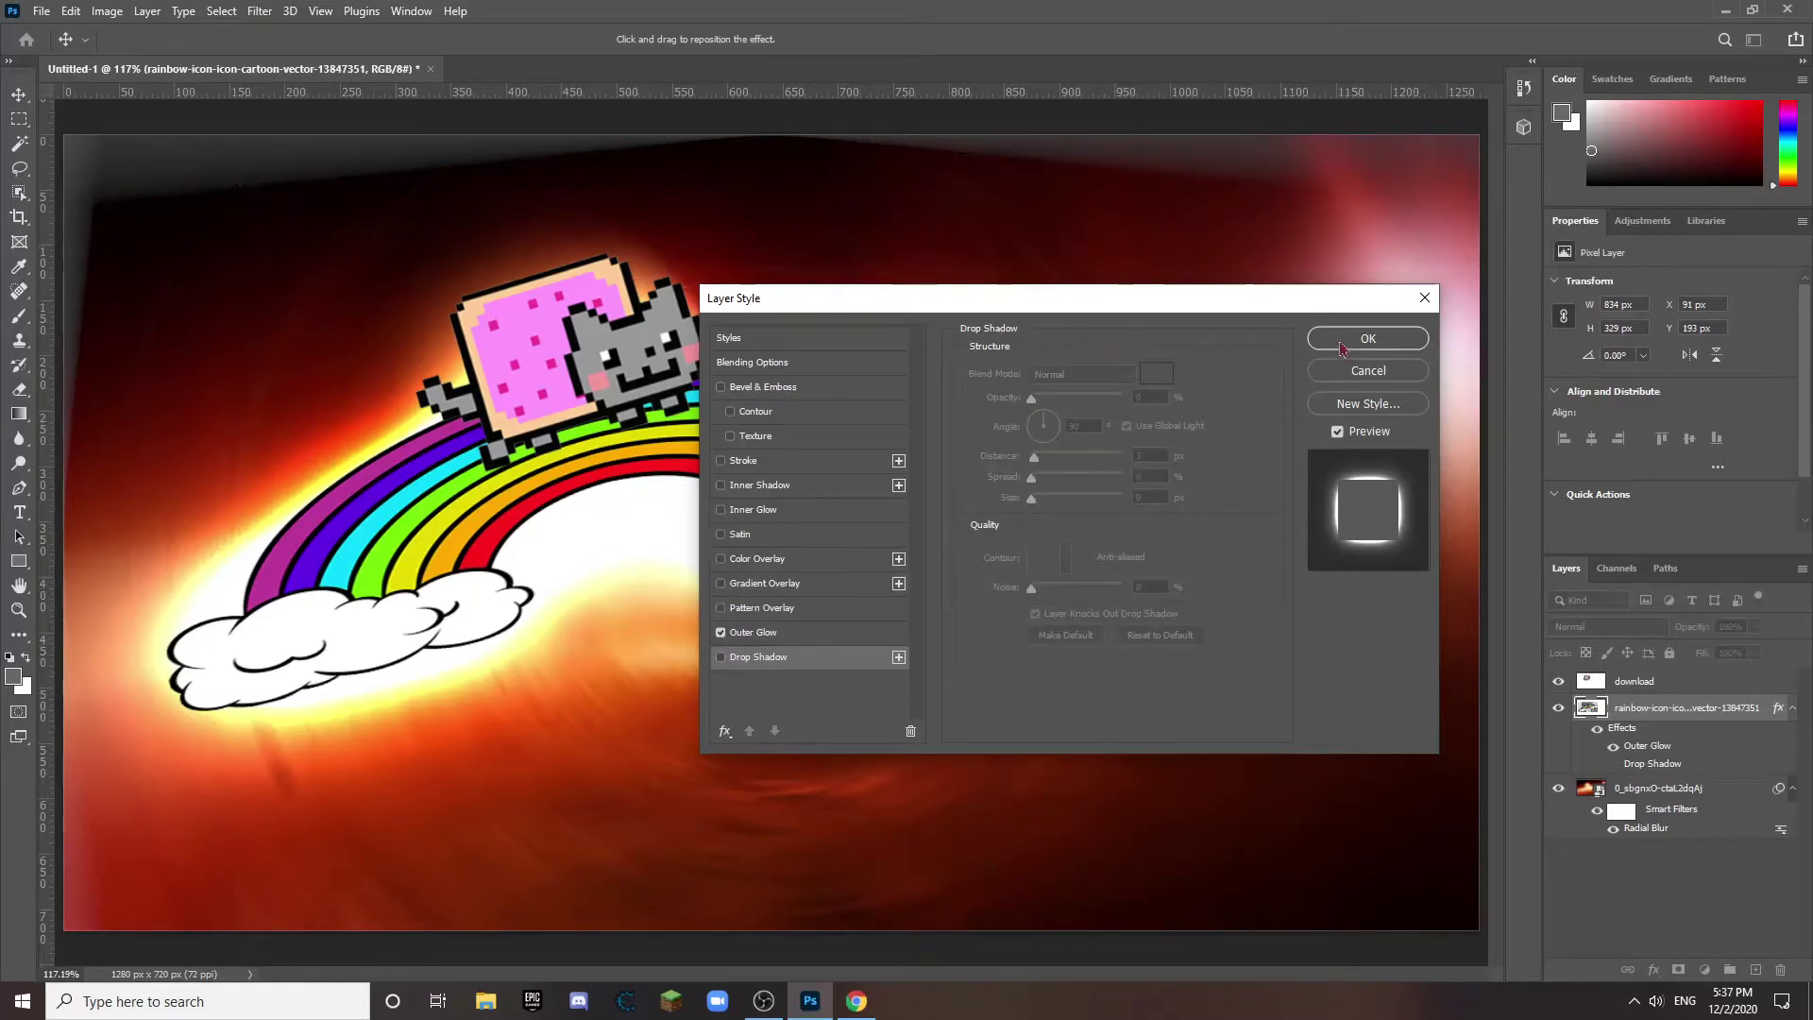
pyautogui.click(1520, 185)
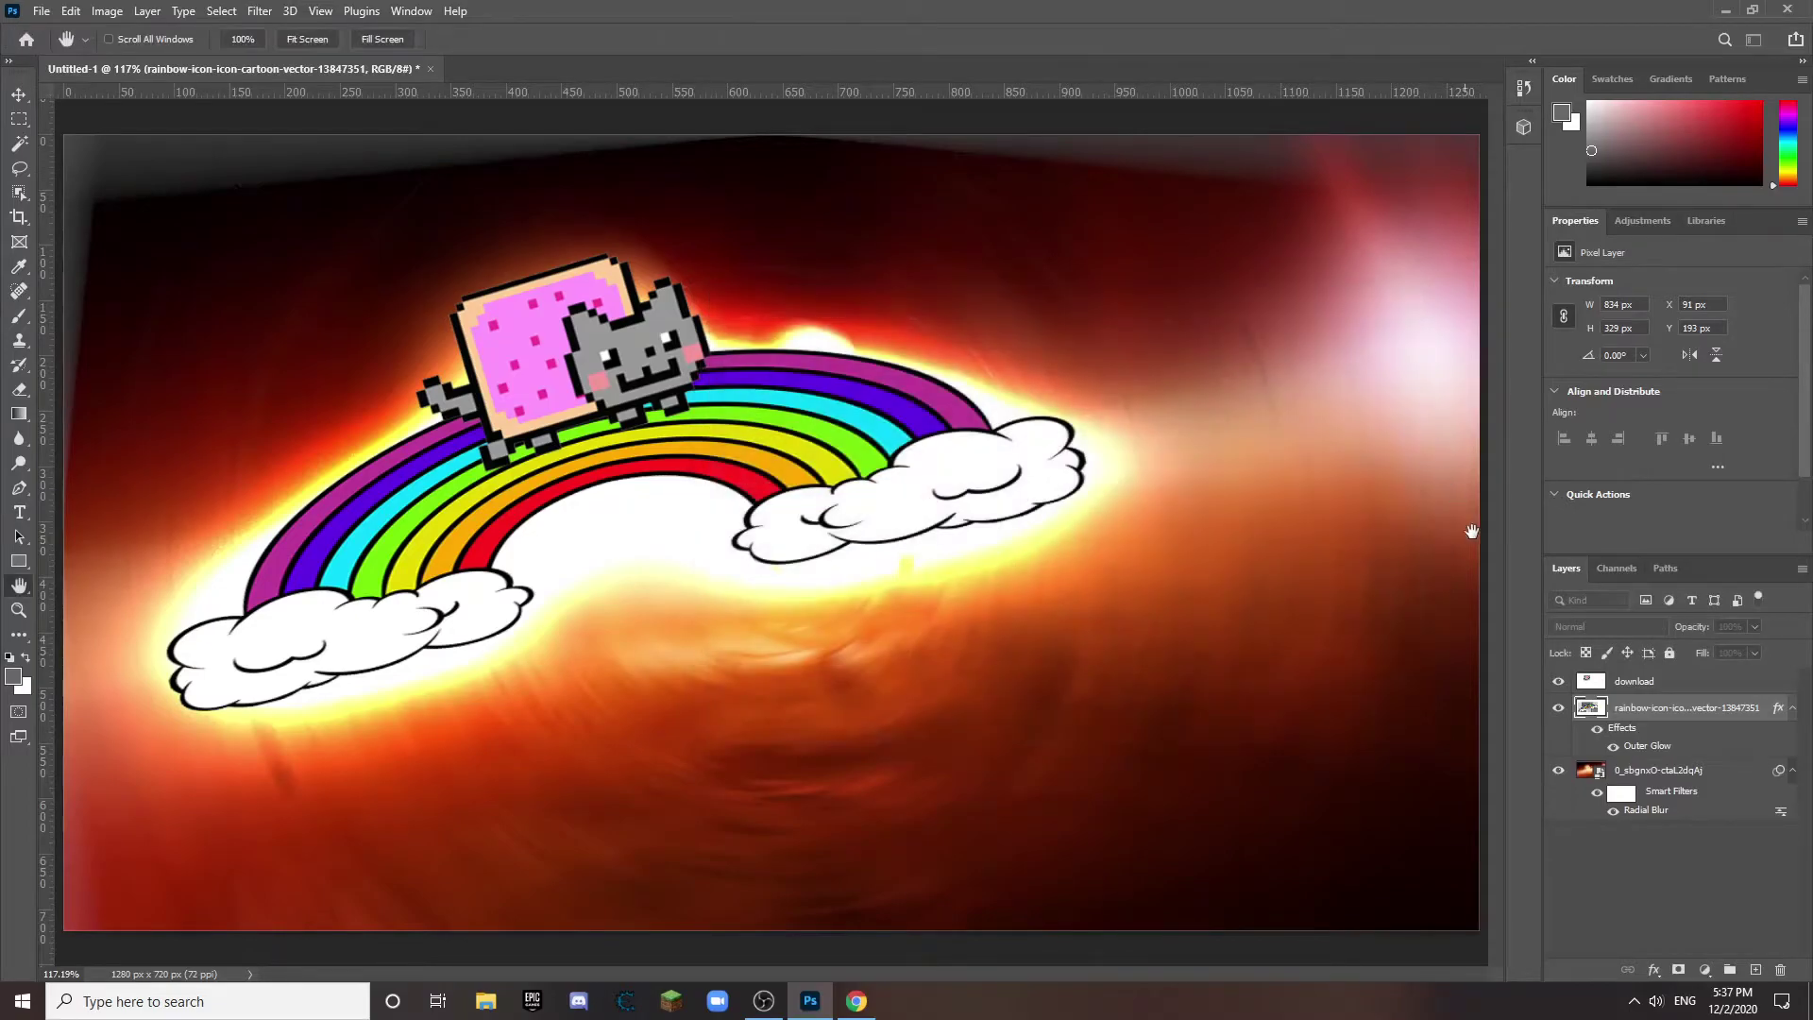
# Step: Open the cat layer's Layer Style settings and enable Outer Glow and Drop Shadow
pyautogui.click(1663, 686)
pyautogui.doubleClick(1666, 684)
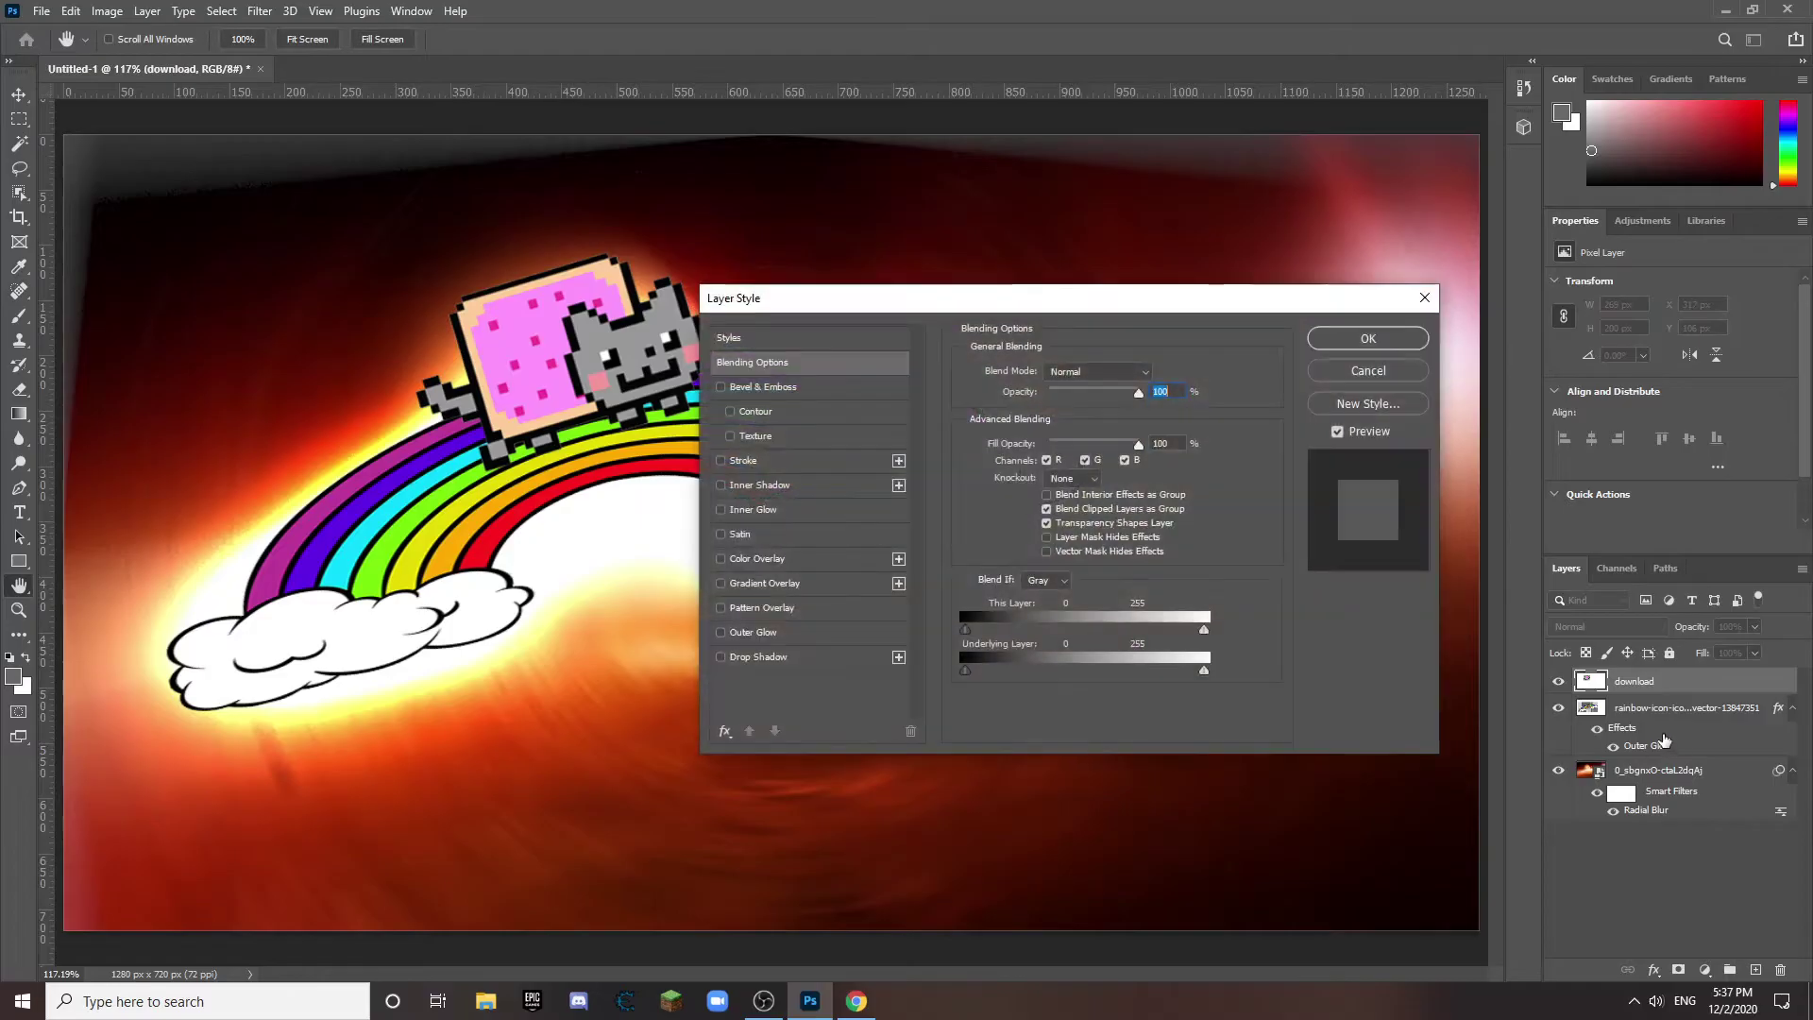
pyautogui.click(721, 632)
pyautogui.click(720, 657)
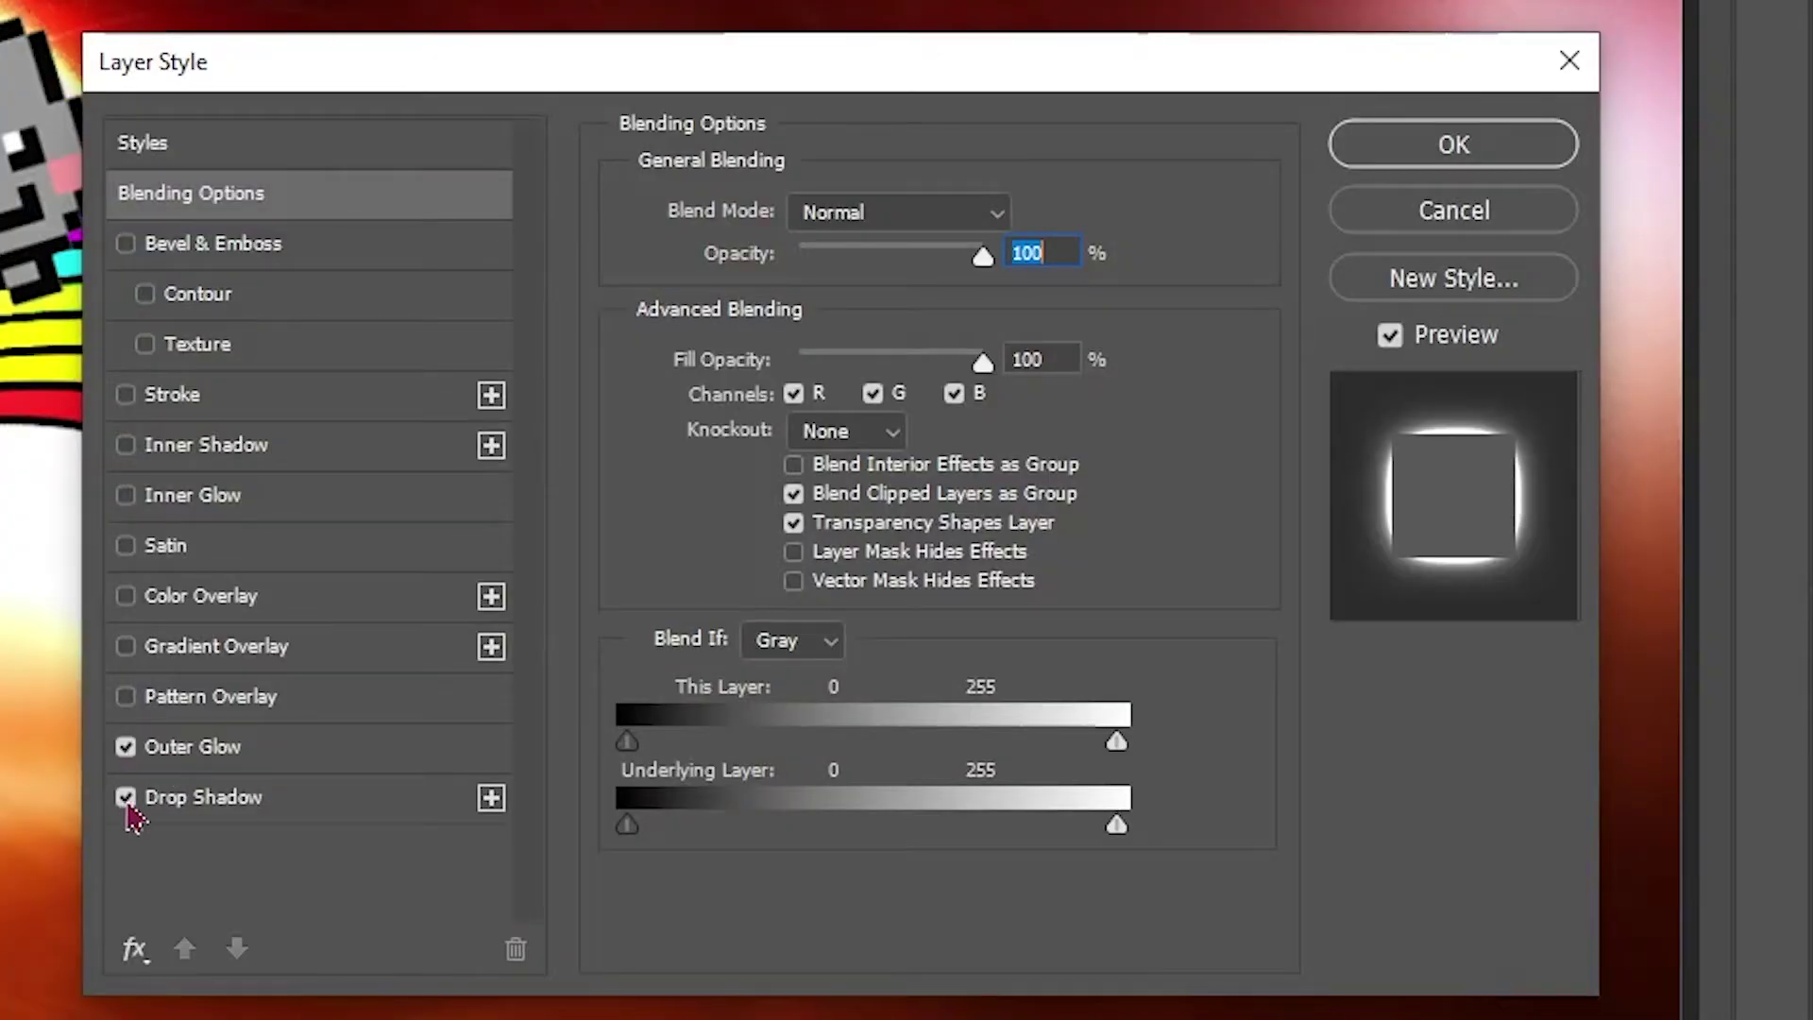
# Step: Set the cat's outer glow to Normal blend mode, 100% opacity, and a size of 18 px
pyautogui.click(248, 752)
pyautogui.click(861, 214)
pyautogui.click(850, 227)
pyautogui.moveTo(784, 307); pyautogui.dragTo(1079, 263)
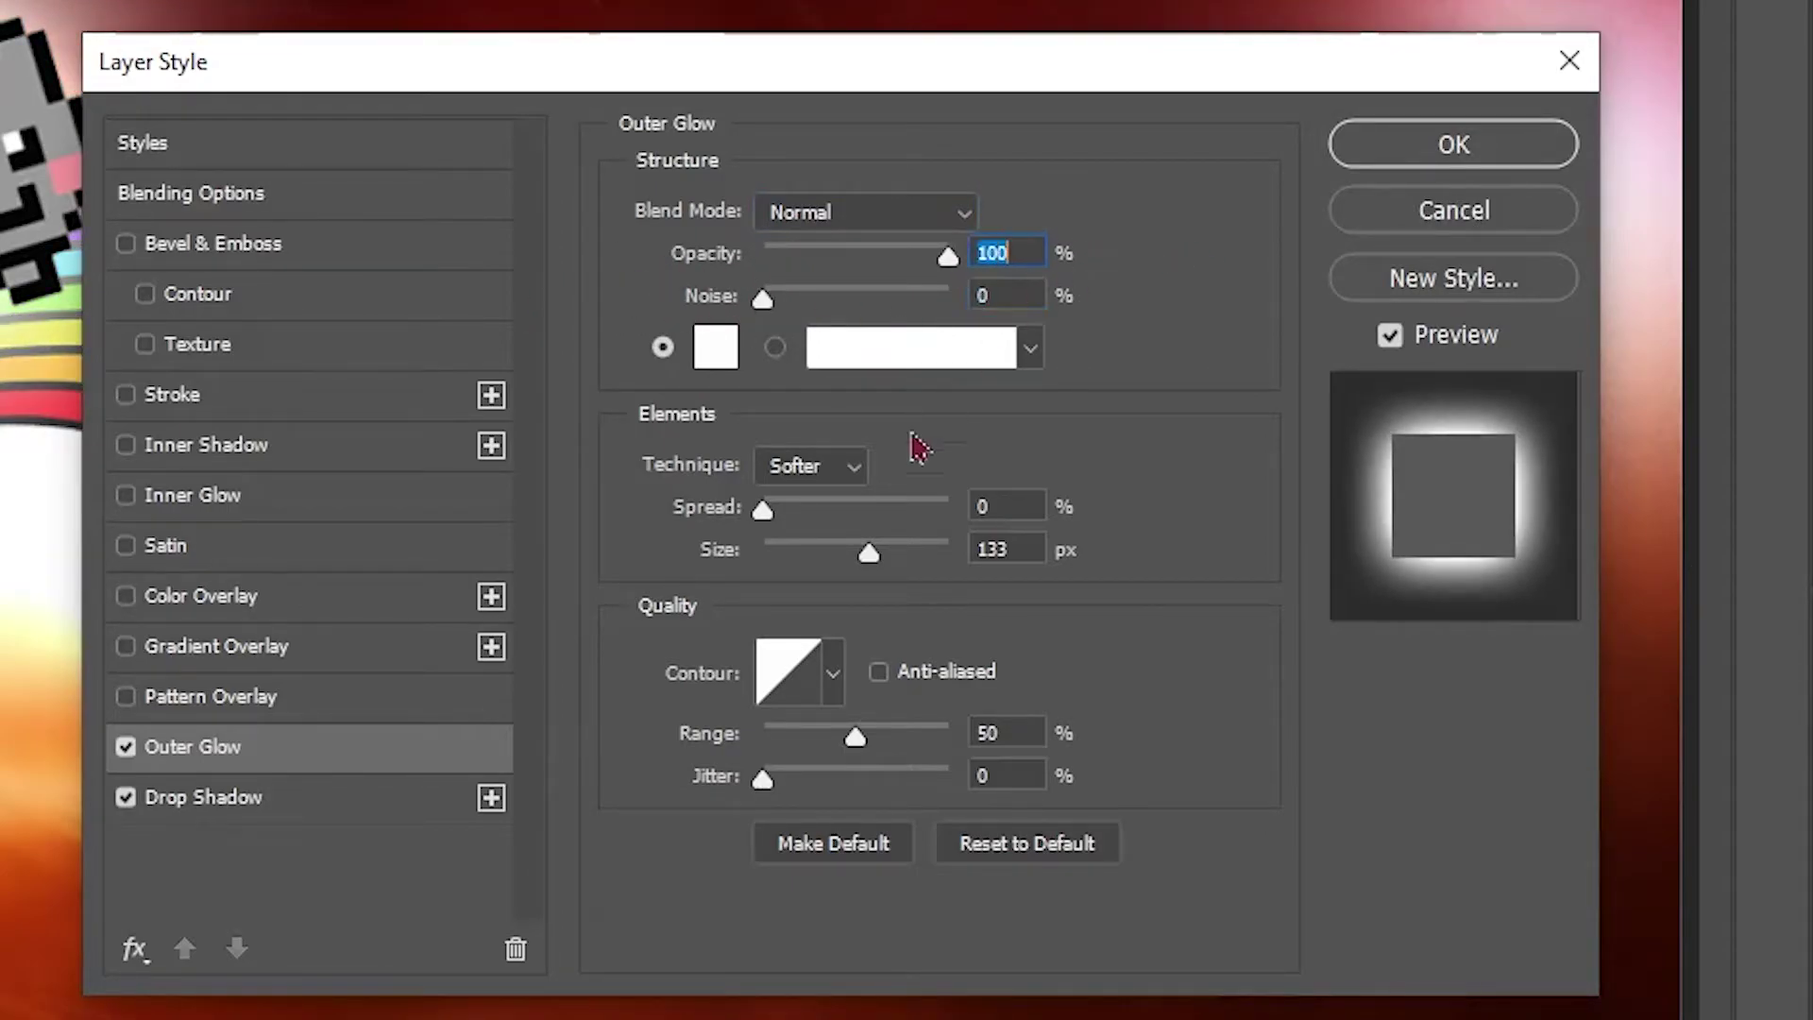
pyautogui.moveTo(822, 551)
pyautogui.mouseDown()
pyautogui.moveTo(838, 565)
pyautogui.moveTo(781, 573)
pyautogui.moveTo(802, 570)
pyautogui.mouseUp()
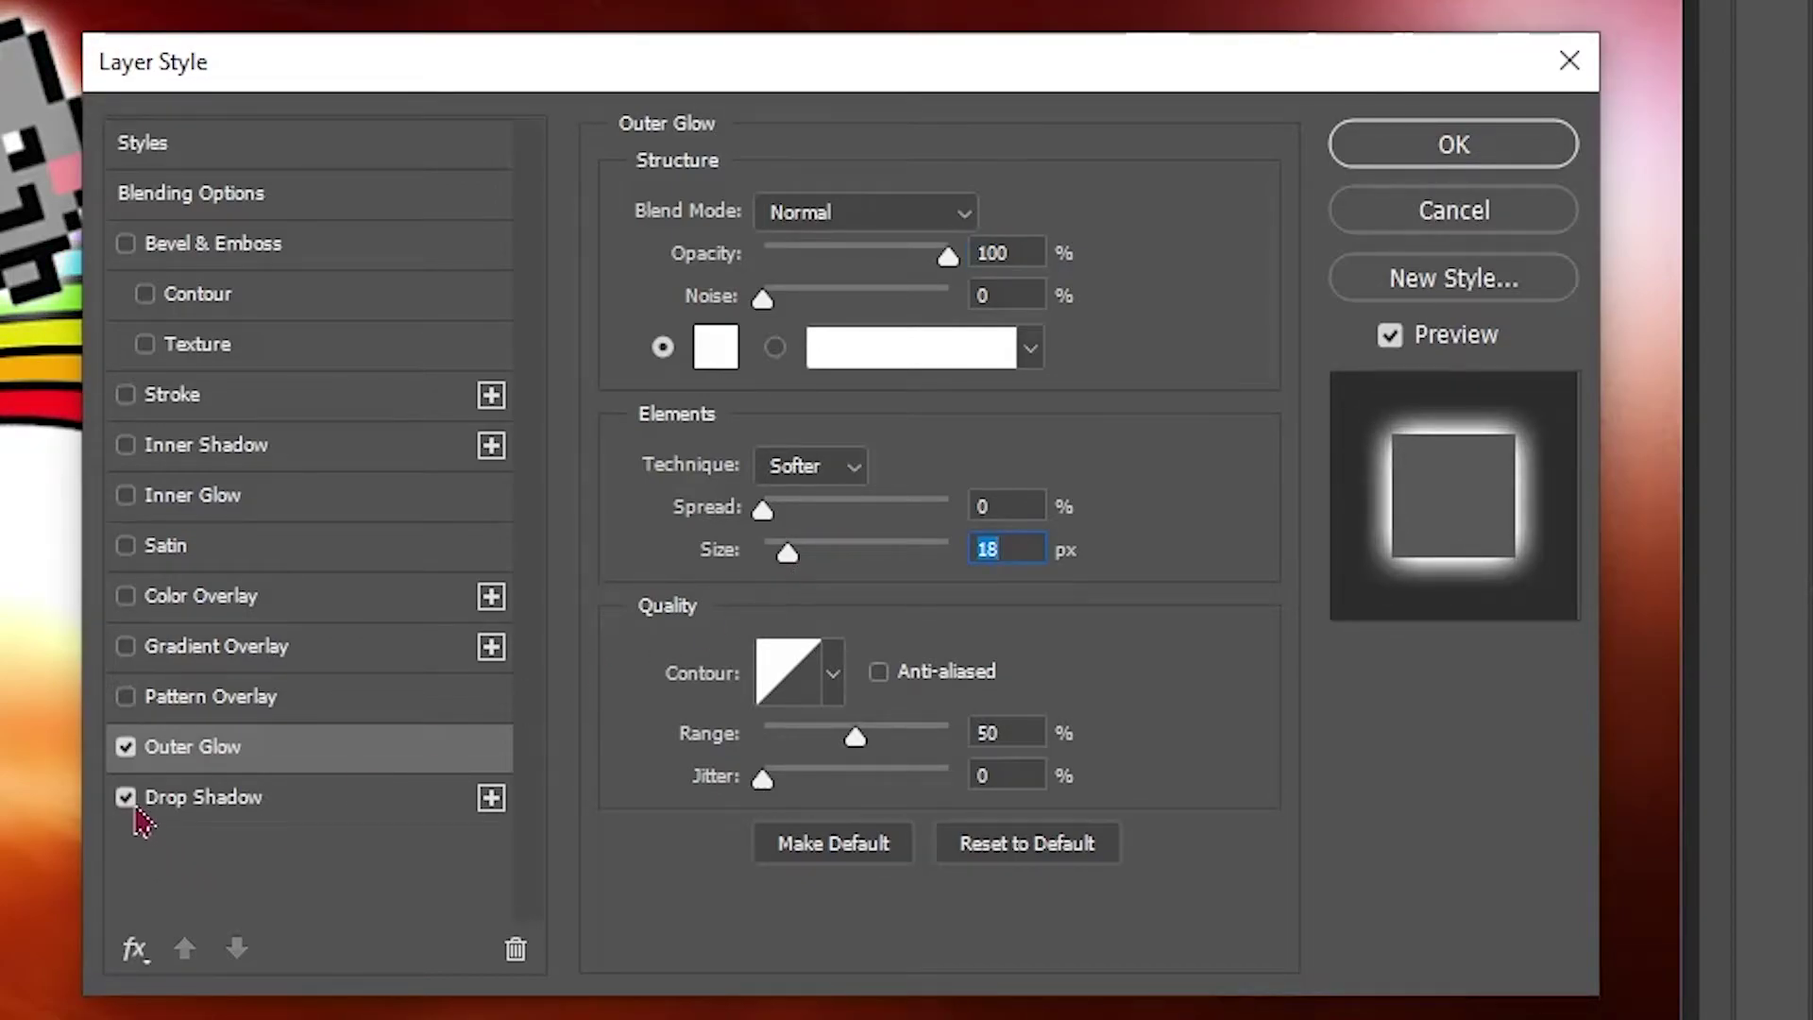
# Step: Set the cat's drop shadow to 100% opacity, 0 px distance, 47% spread, and 32 px size, and apply the style
pyautogui.click(274, 801)
pyautogui.moveTo(761, 483); pyautogui.dragTo(663, 377)
pyautogui.moveTo(772, 282); pyautogui.dragTo(996, 270)
pyautogui.moveTo(789, 474)
pyautogui.mouseDown()
pyautogui.moveTo(846, 478)
pyautogui.moveTo(822, 502)
pyautogui.moveTo(797, 476)
pyautogui.mouseUp()
pyautogui.moveTo(765, 402); pyautogui.dragTo(1065, 458)
pyautogui.moveTo(948, 388); pyautogui.dragTo(858, 438)
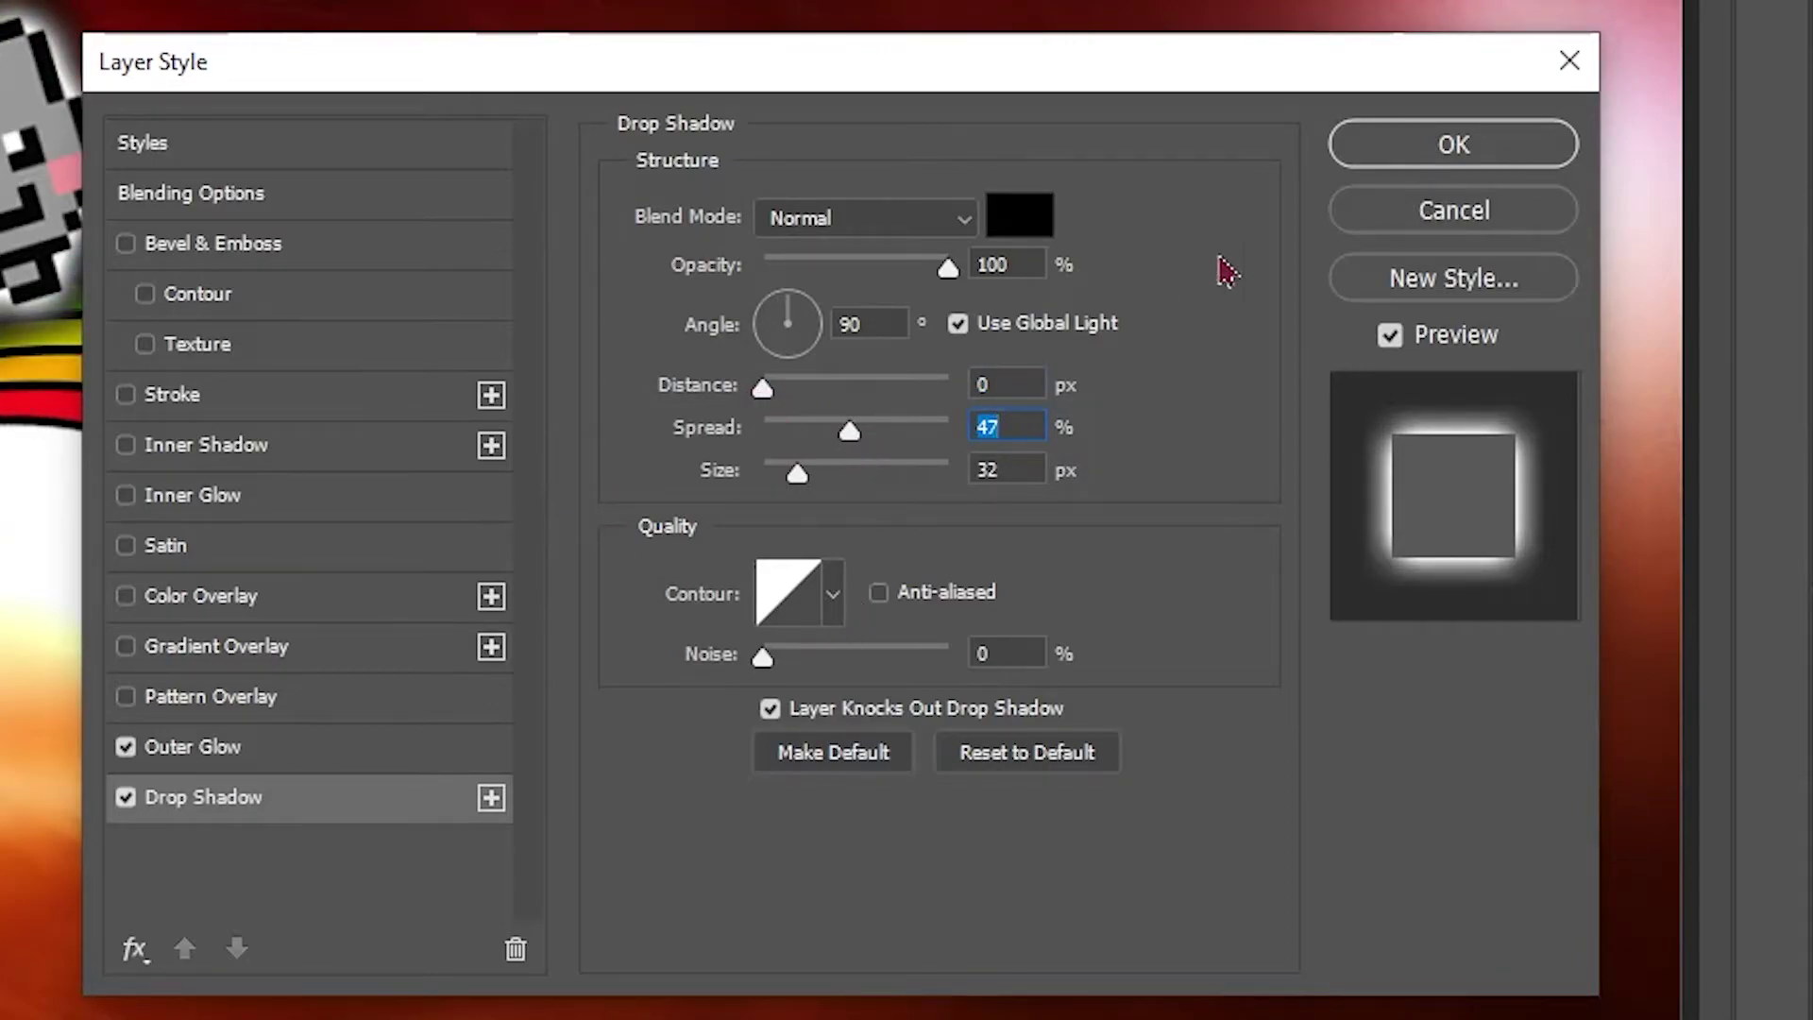
pyautogui.click(1450, 151)
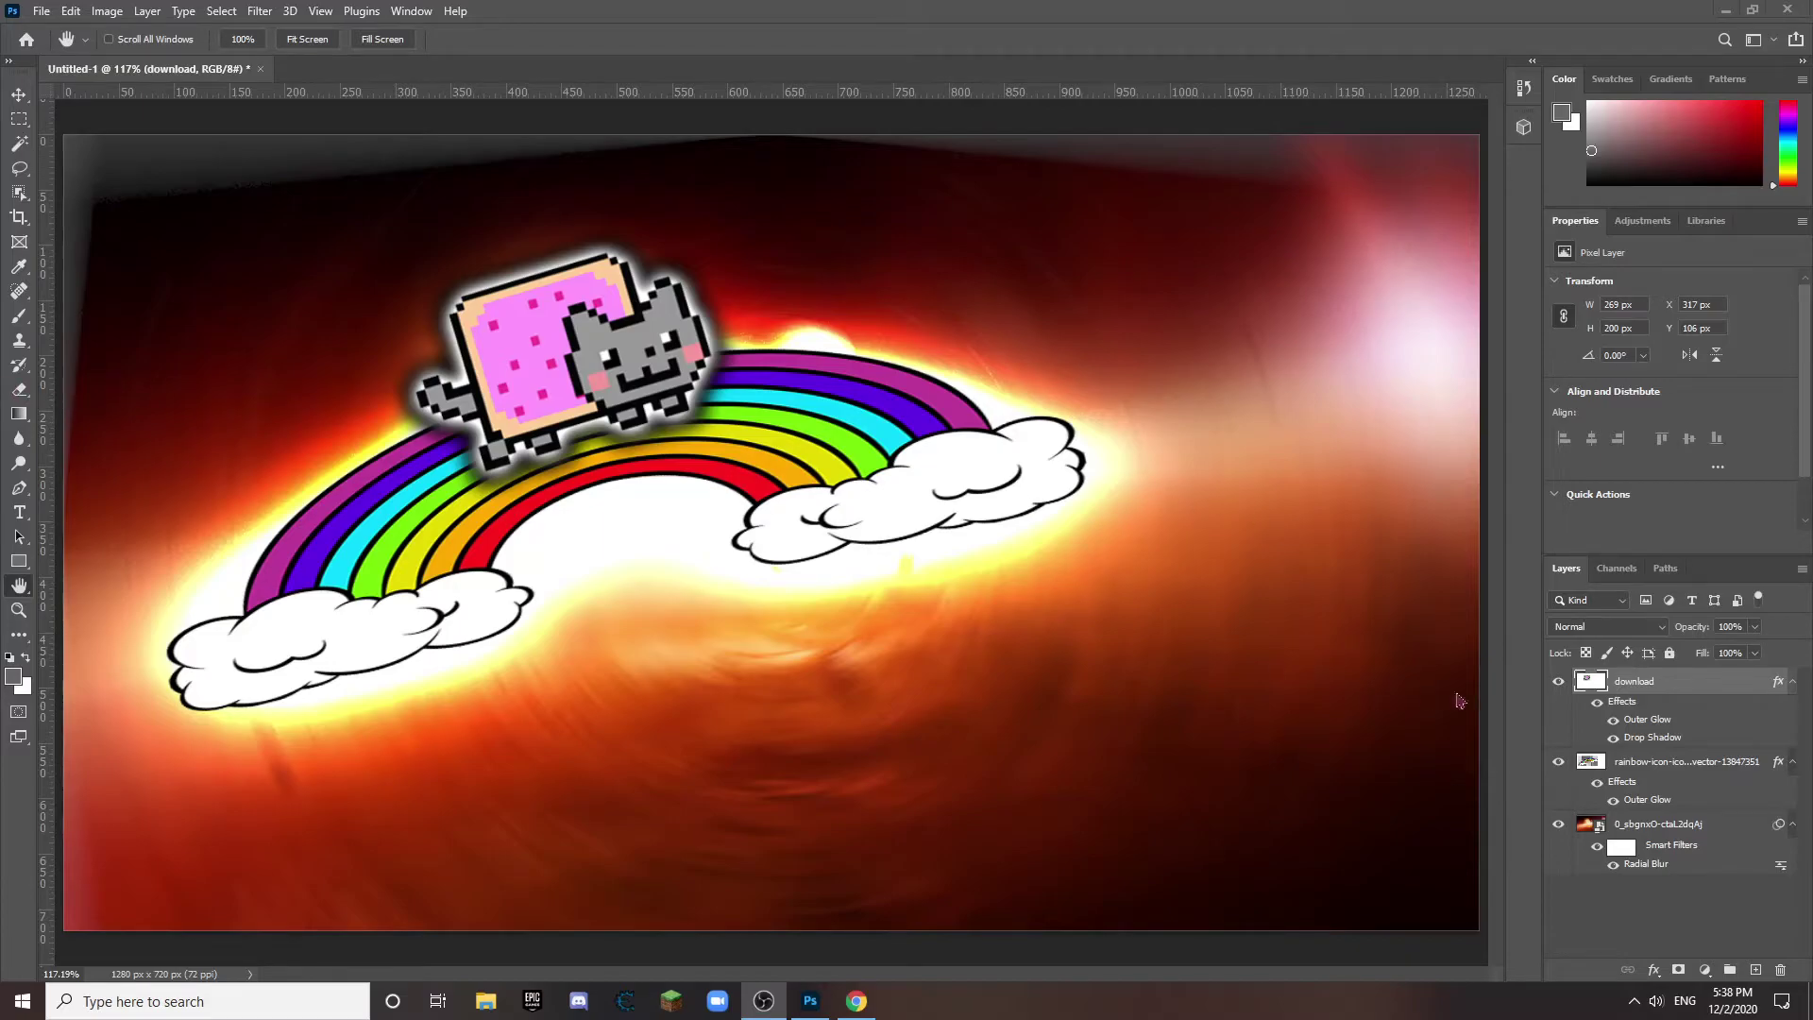
# Step: Deselect all layers and activate the Horizontal Type tool
pyautogui.click(1628, 690)
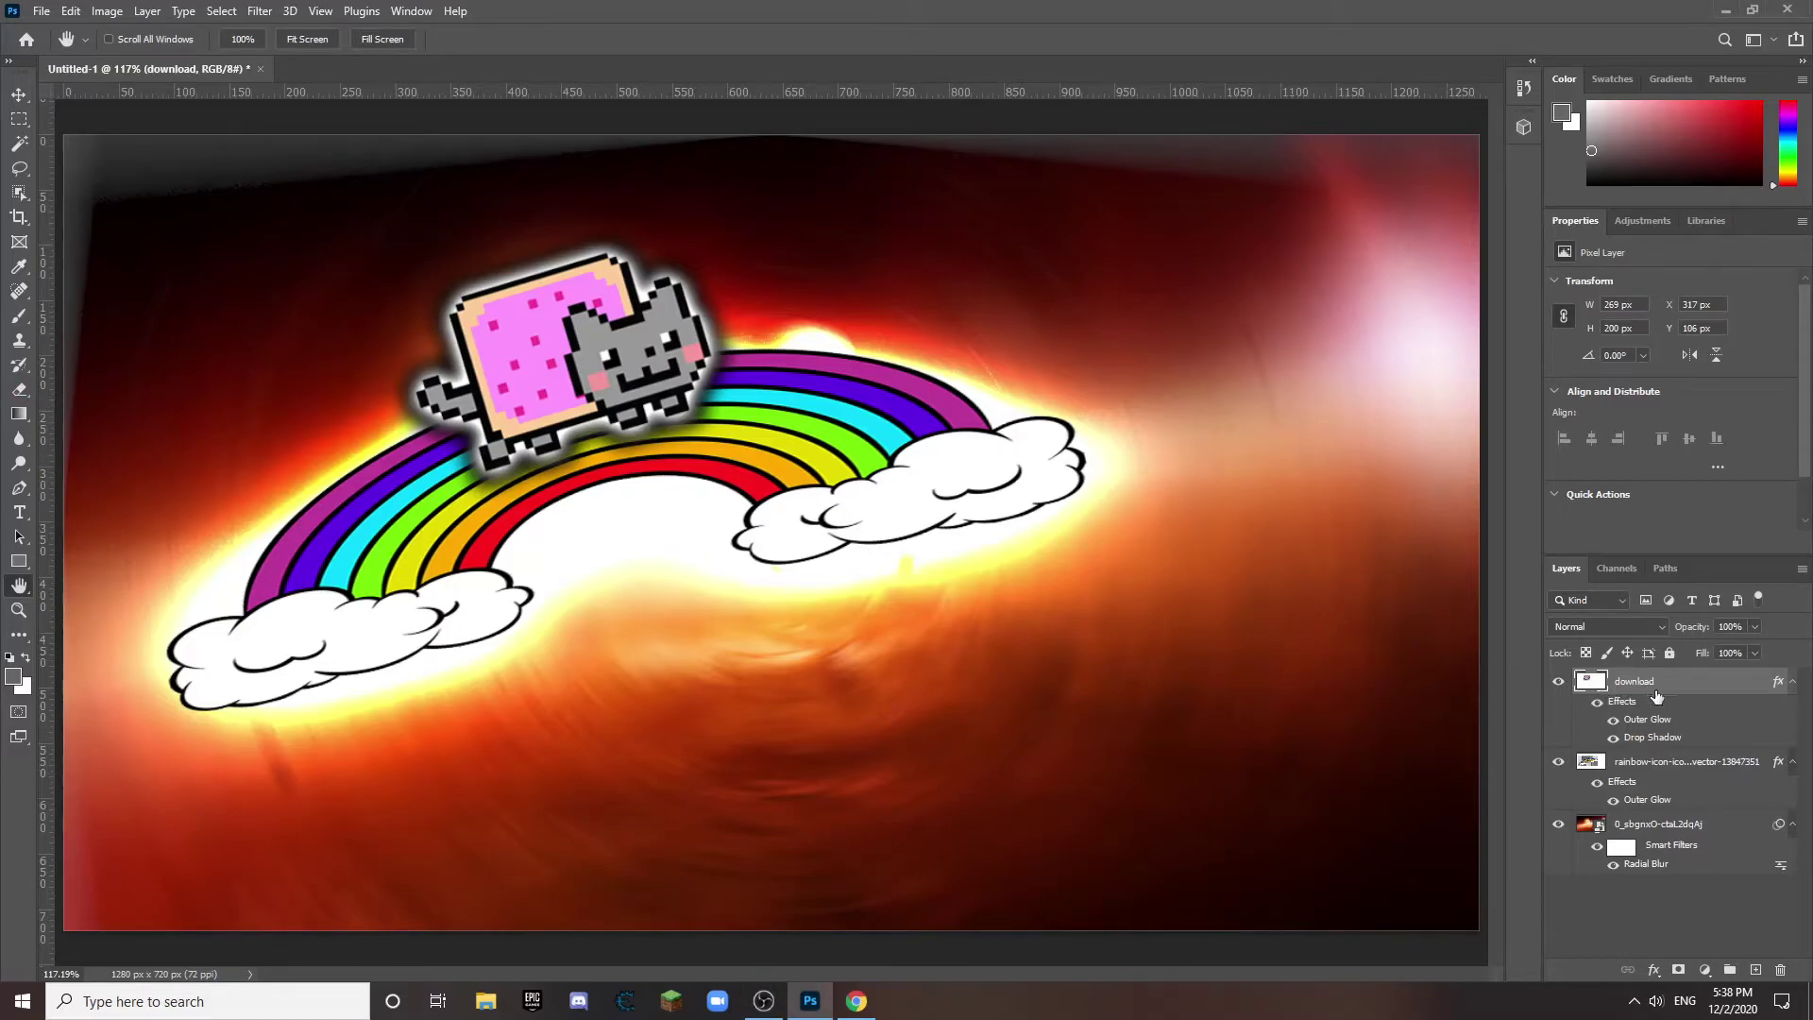
pyautogui.click(1647, 765)
pyautogui.click(1644, 902)
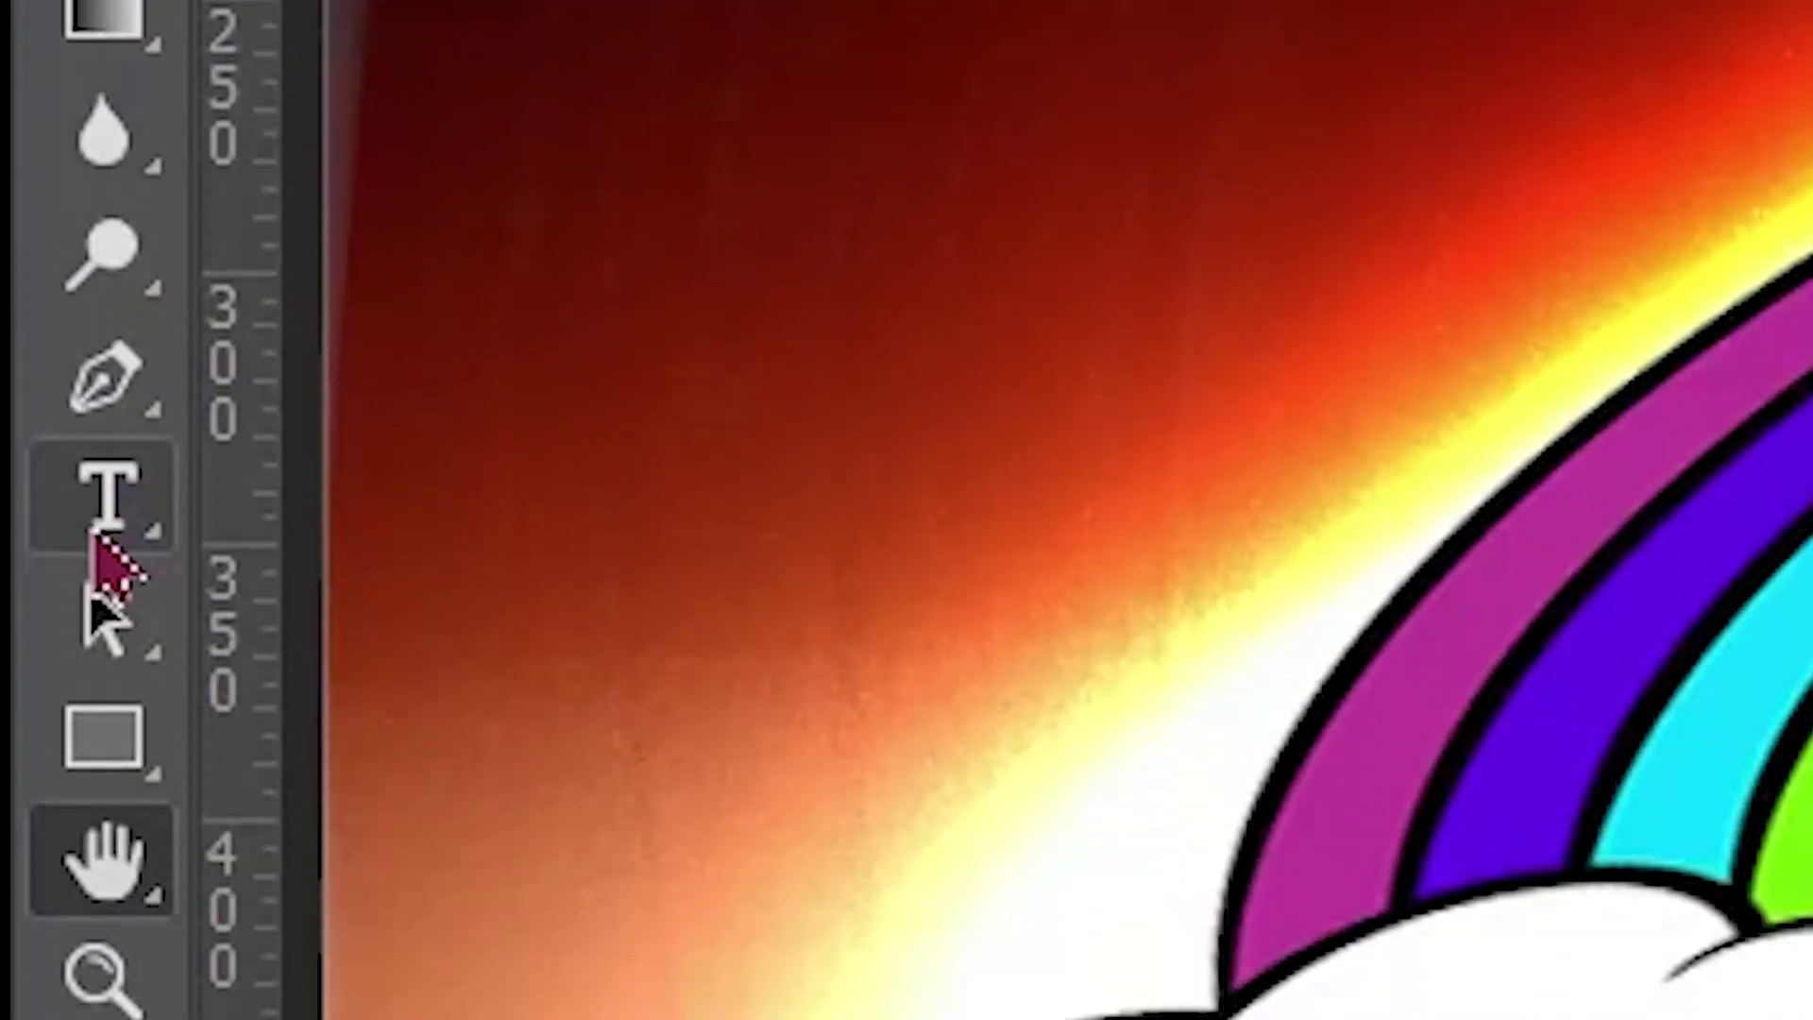
pyautogui.rightClick(100, 496)
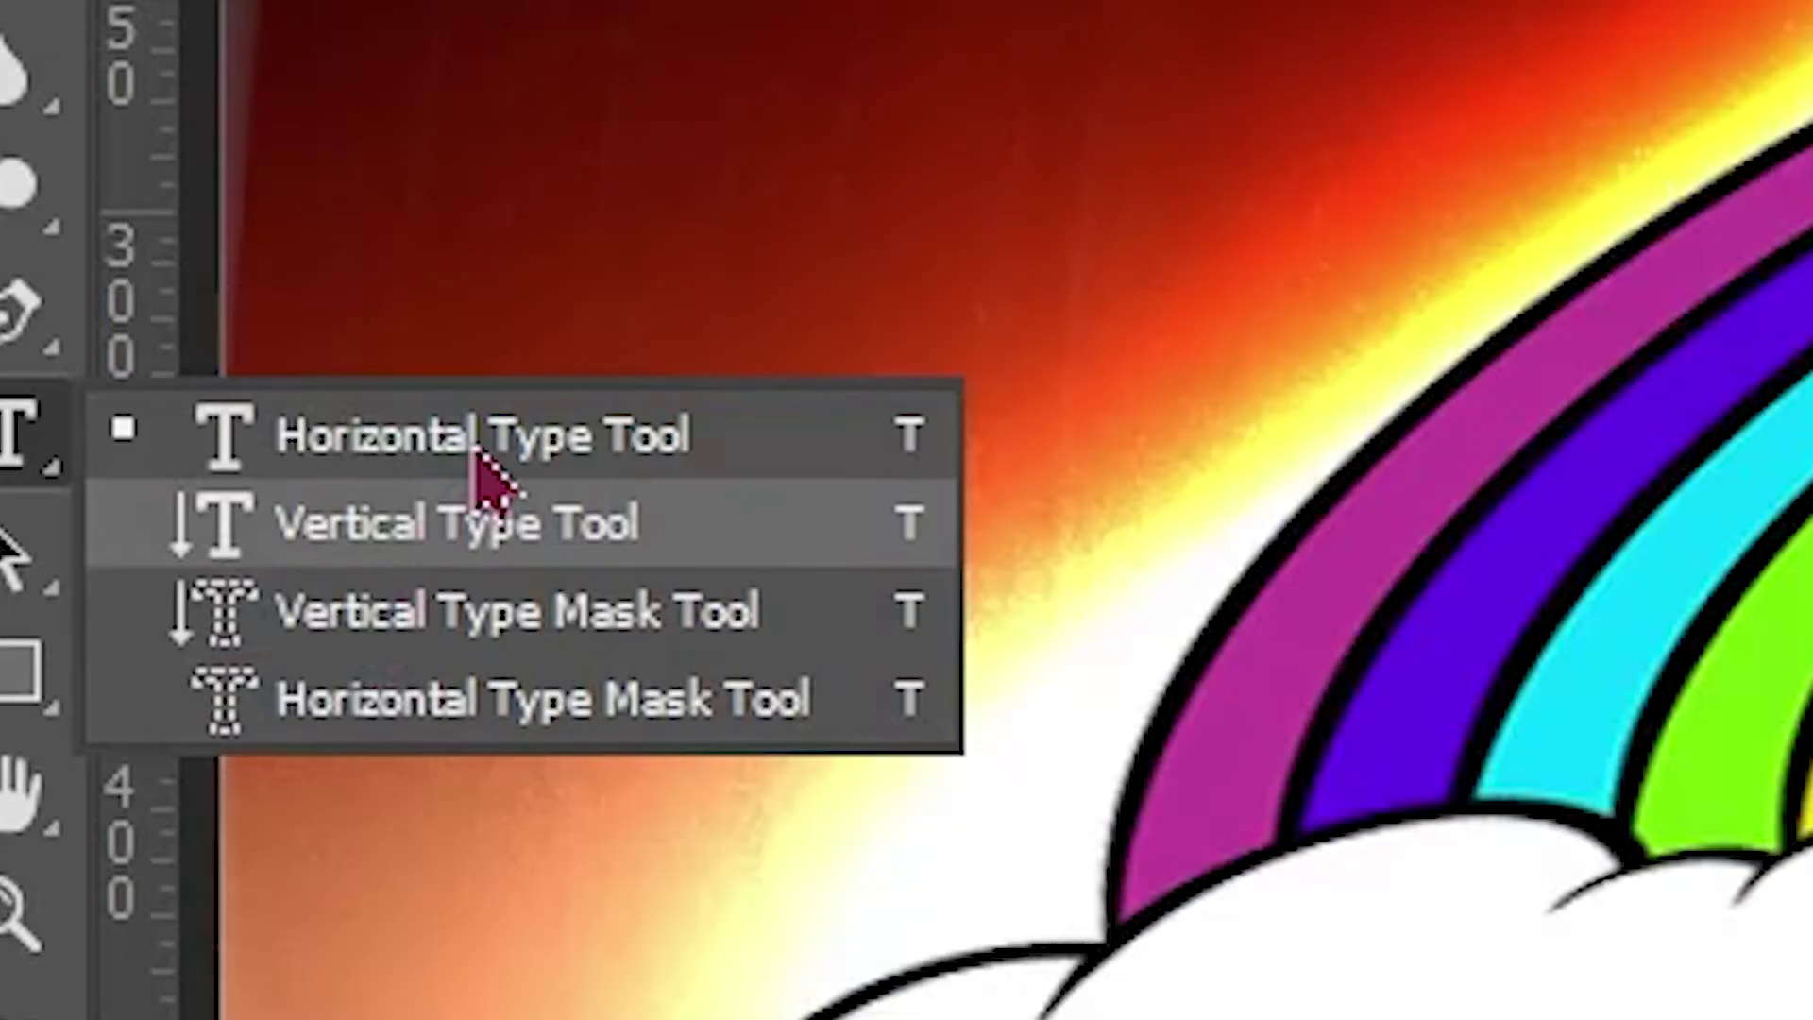
pyautogui.click(477, 451)
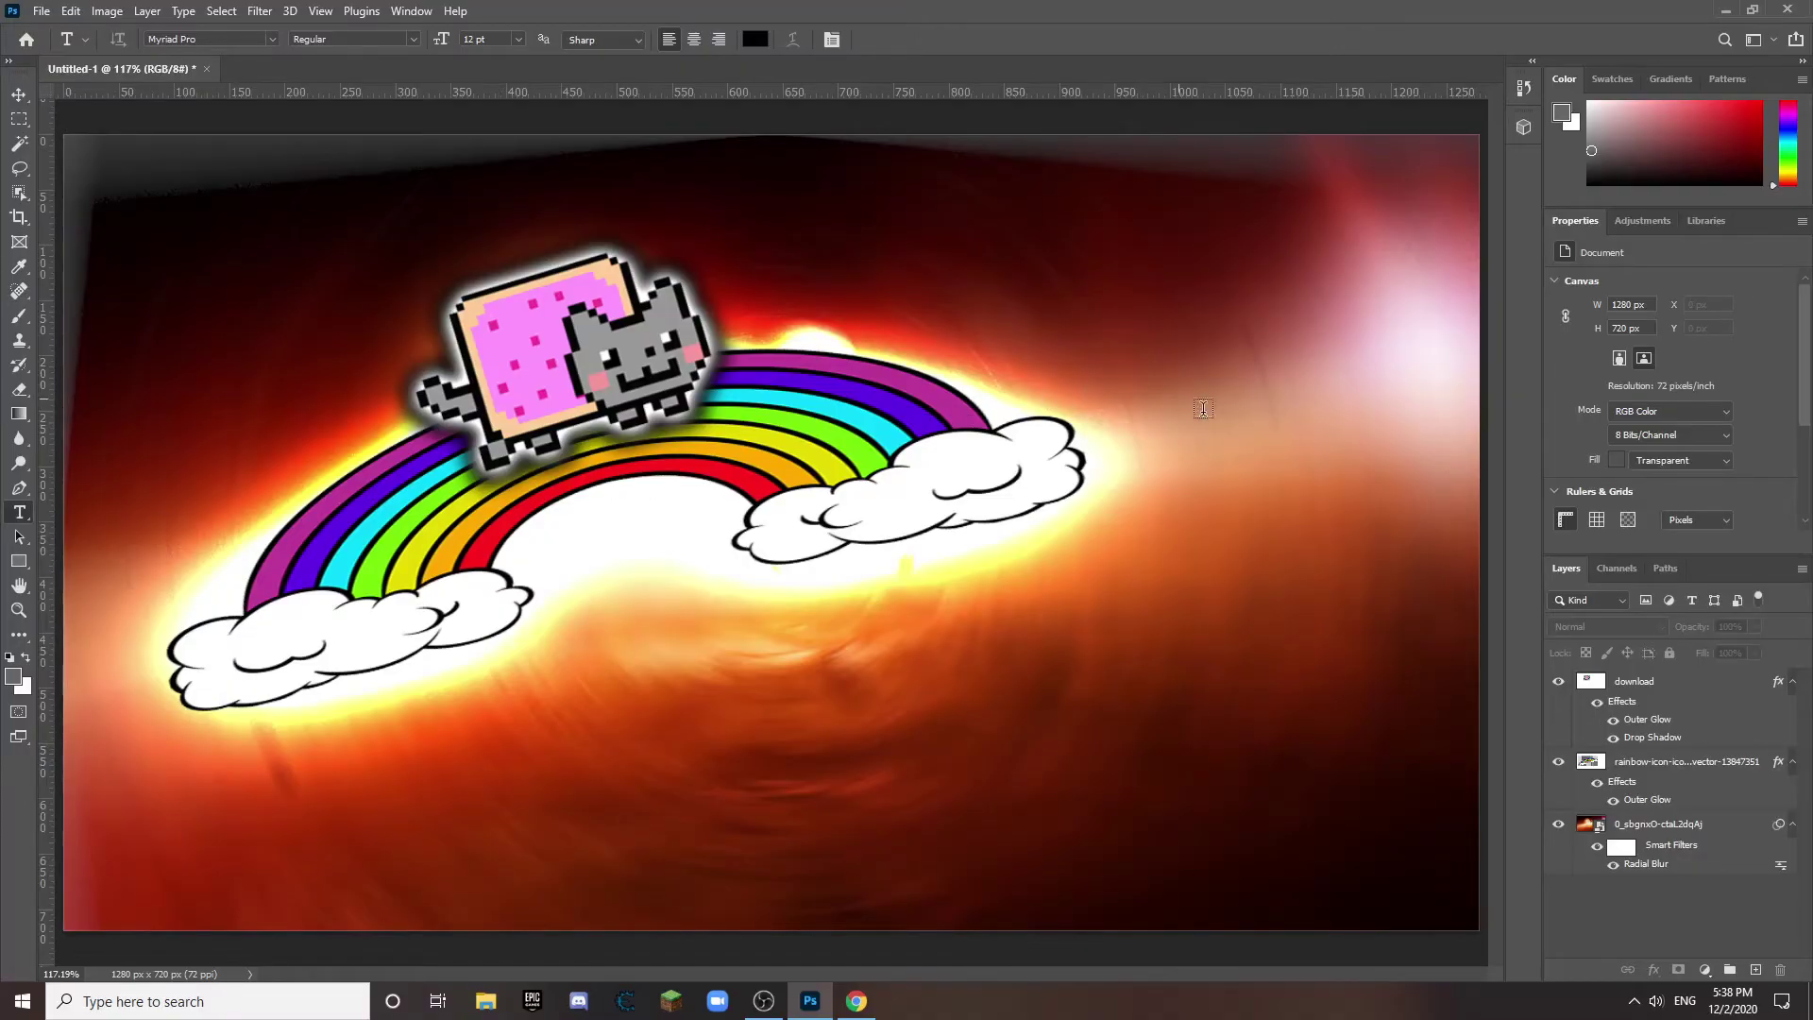
pyautogui.click(360, 263)
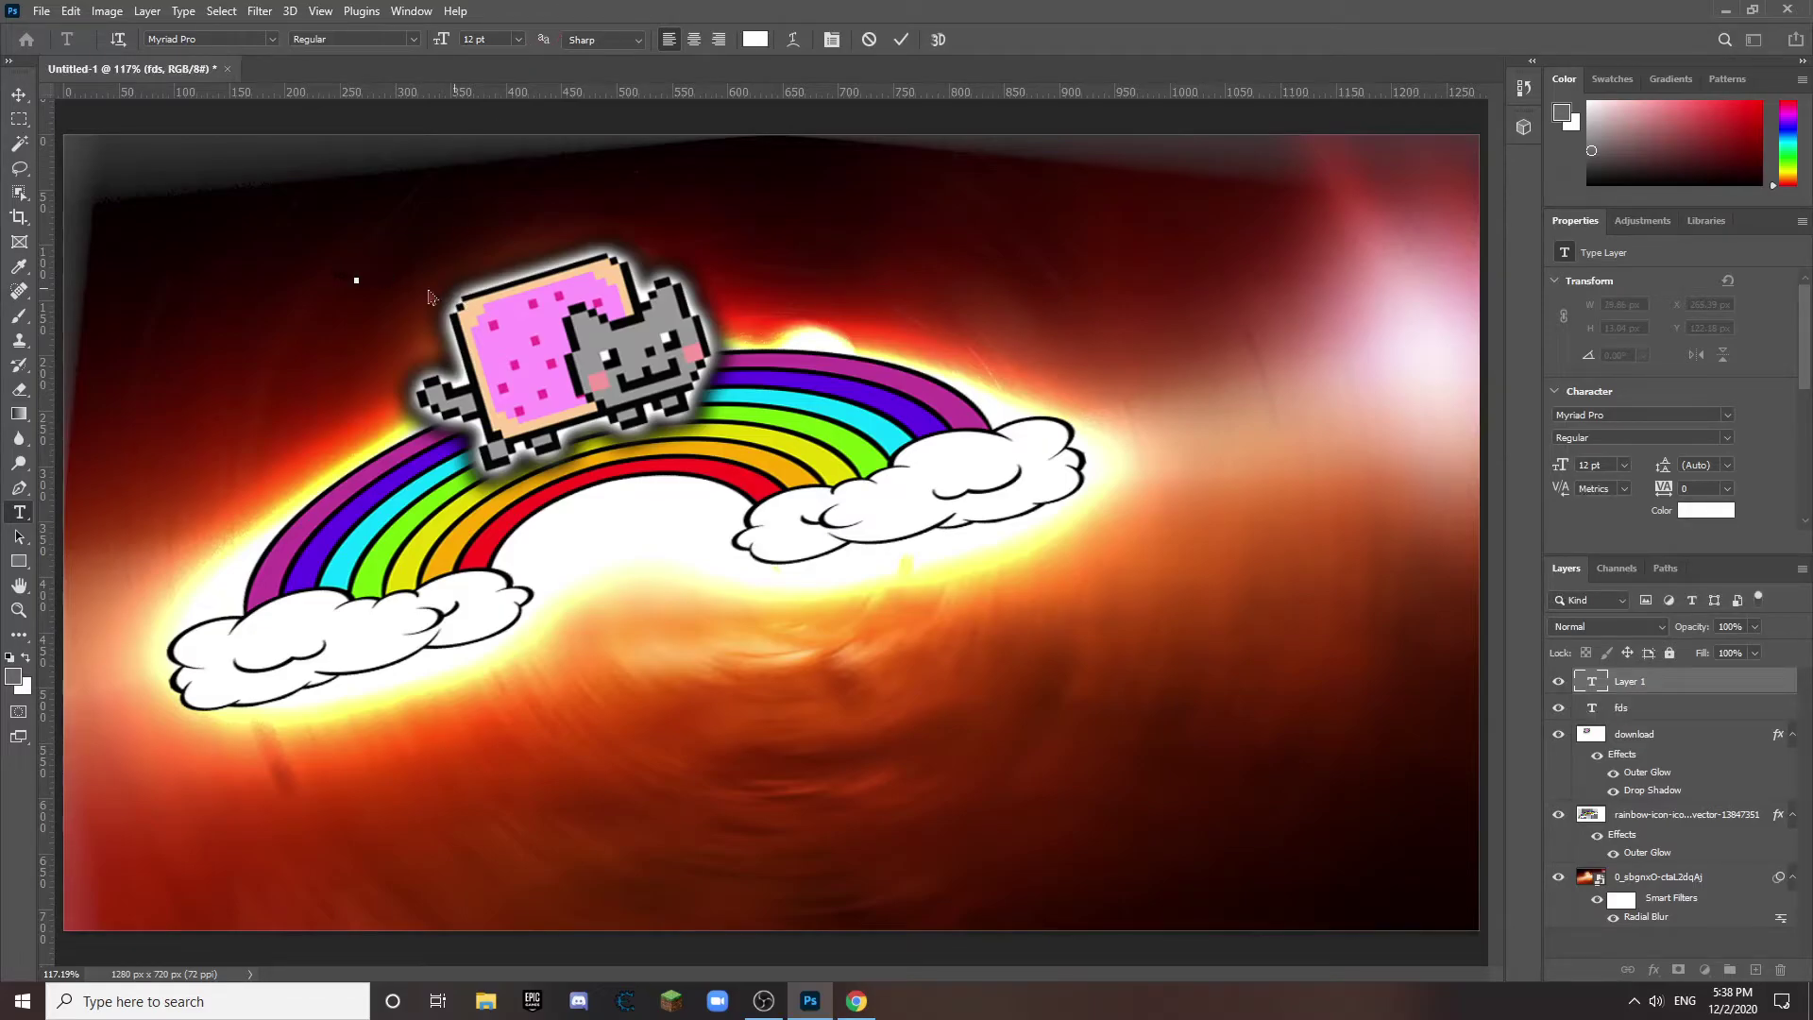
pyautogui.click(1648, 709)
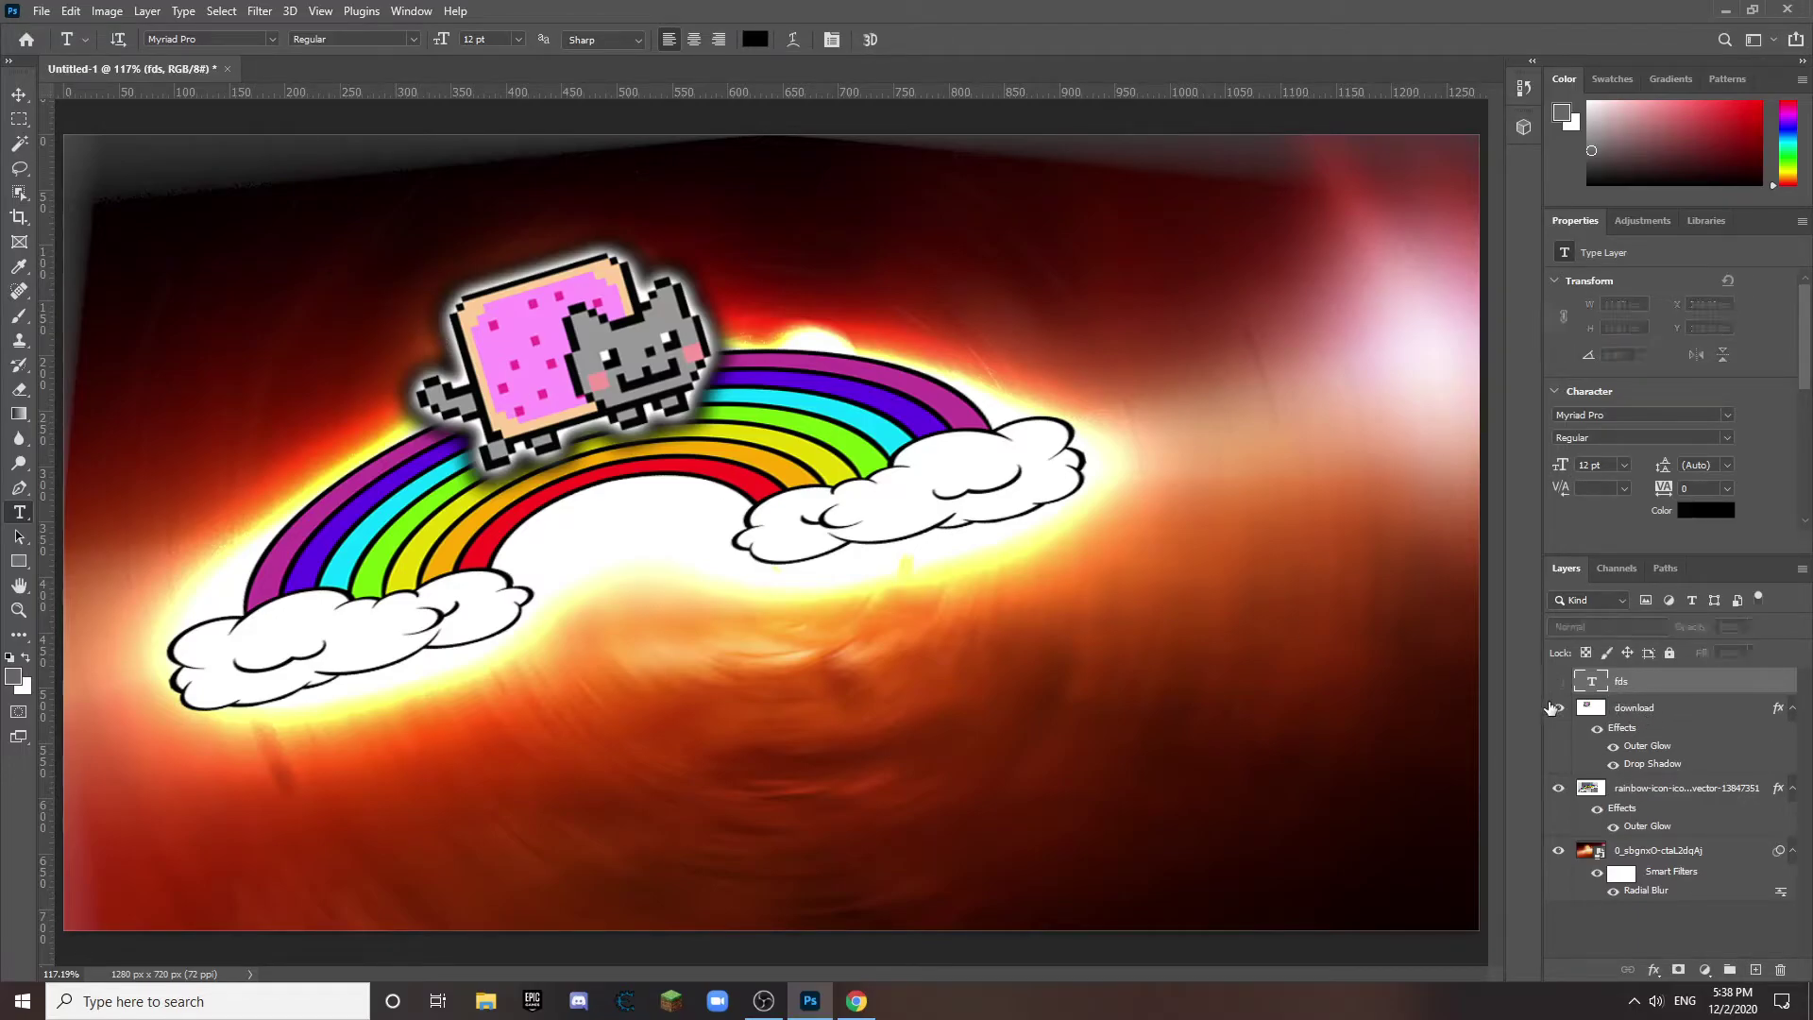
pyautogui.rightClick(1636, 689)
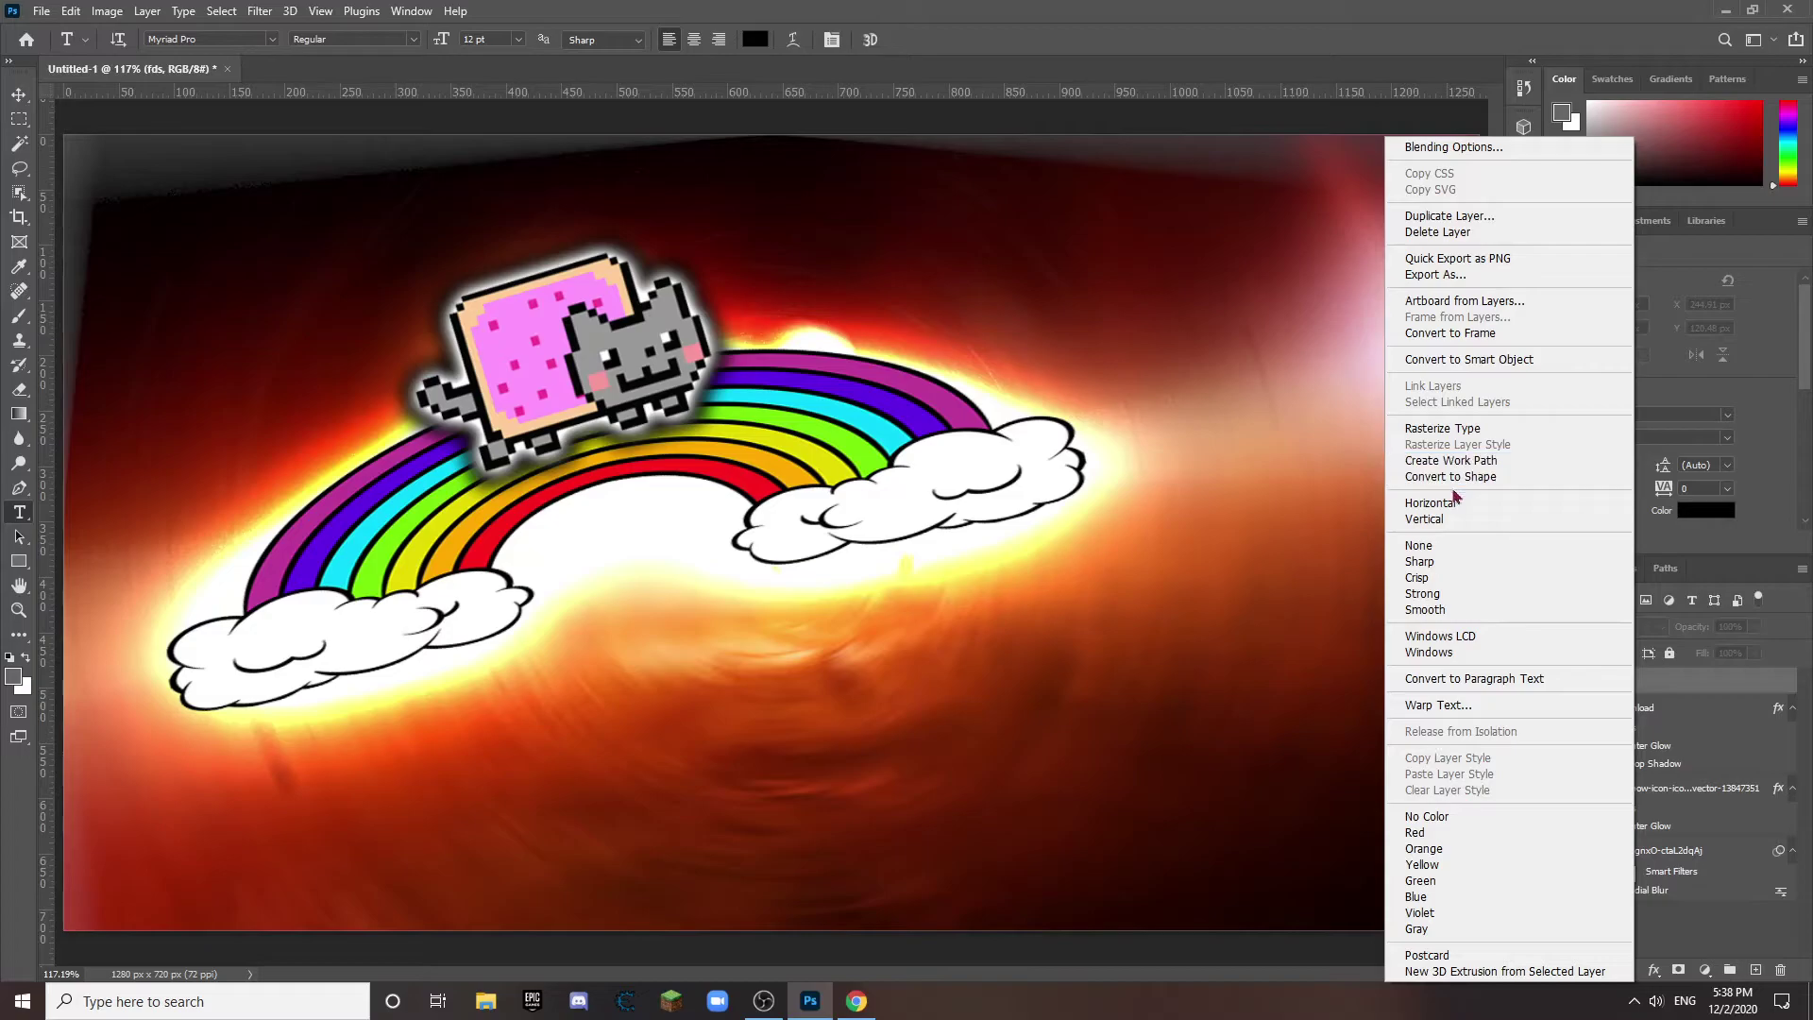
pyautogui.click(1455, 233)
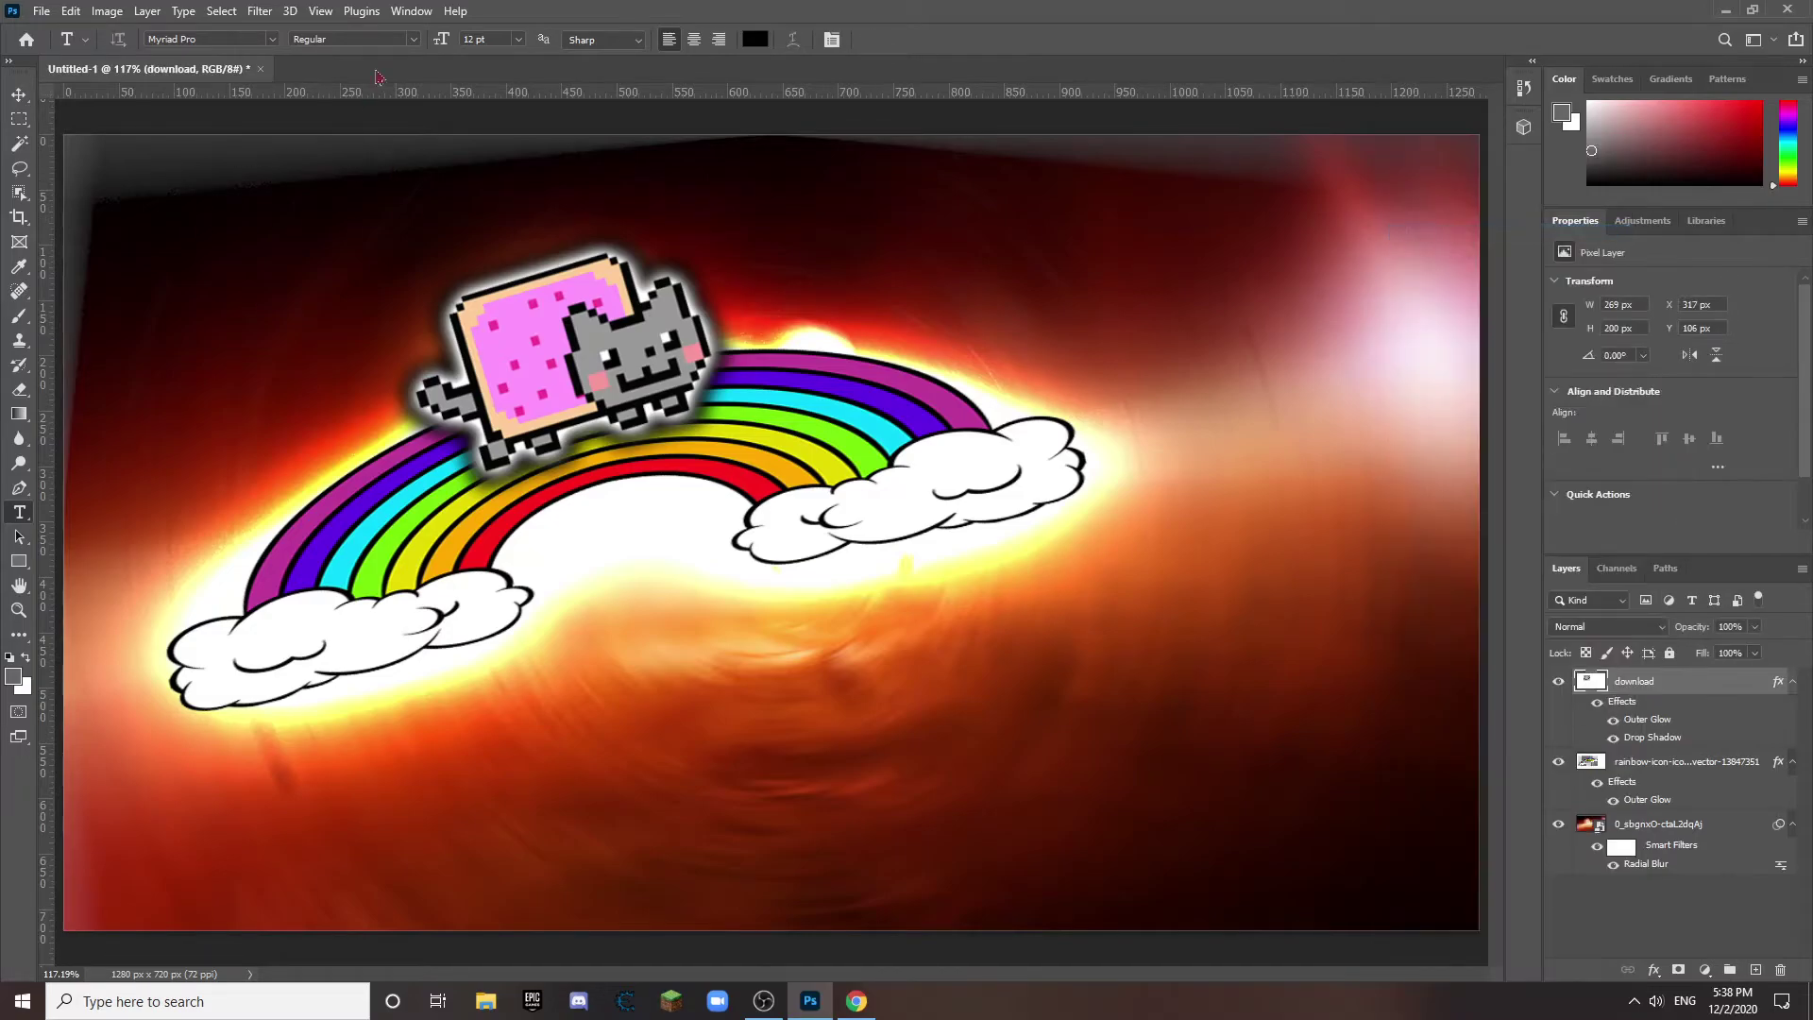
# Step: Set the type tool's font size to 30 pt and its text colour to white
pyautogui.click(518, 43)
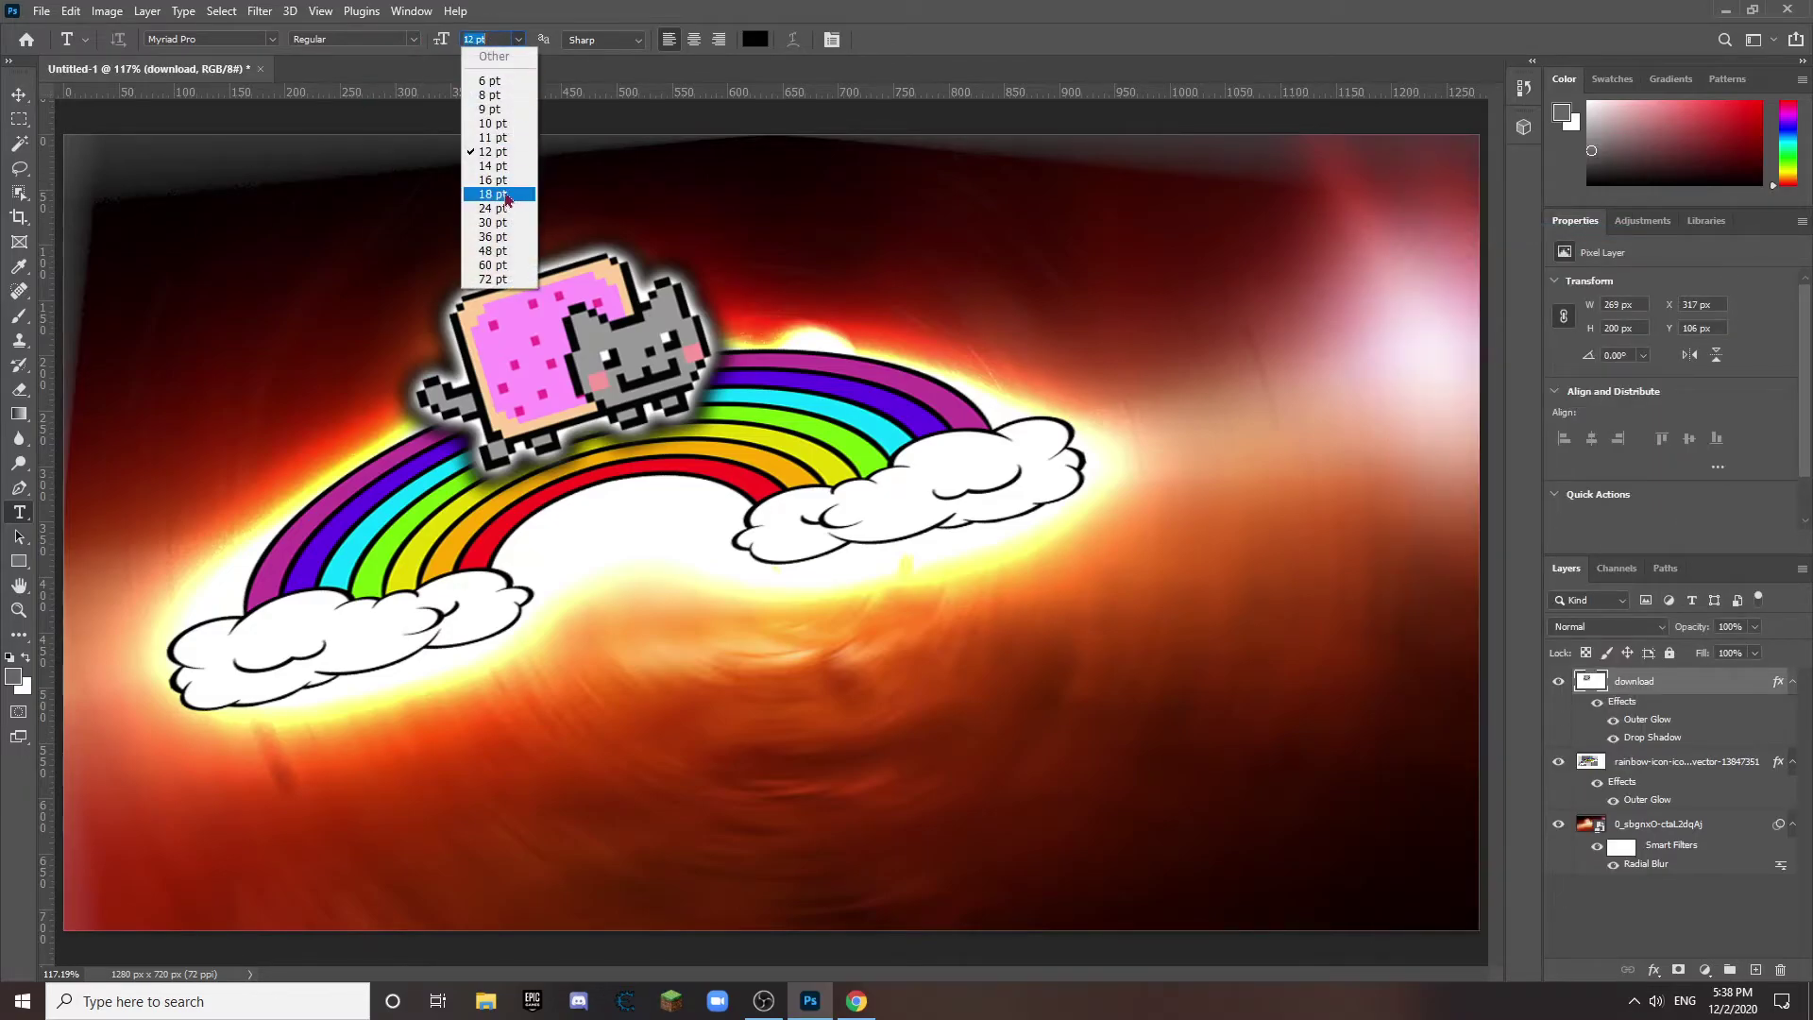
pyautogui.click(499, 223)
pyautogui.click(750, 40)
pyautogui.moveTo(682, 270); pyautogui.dragTo(657, 227)
pyautogui.click(1066, 222)
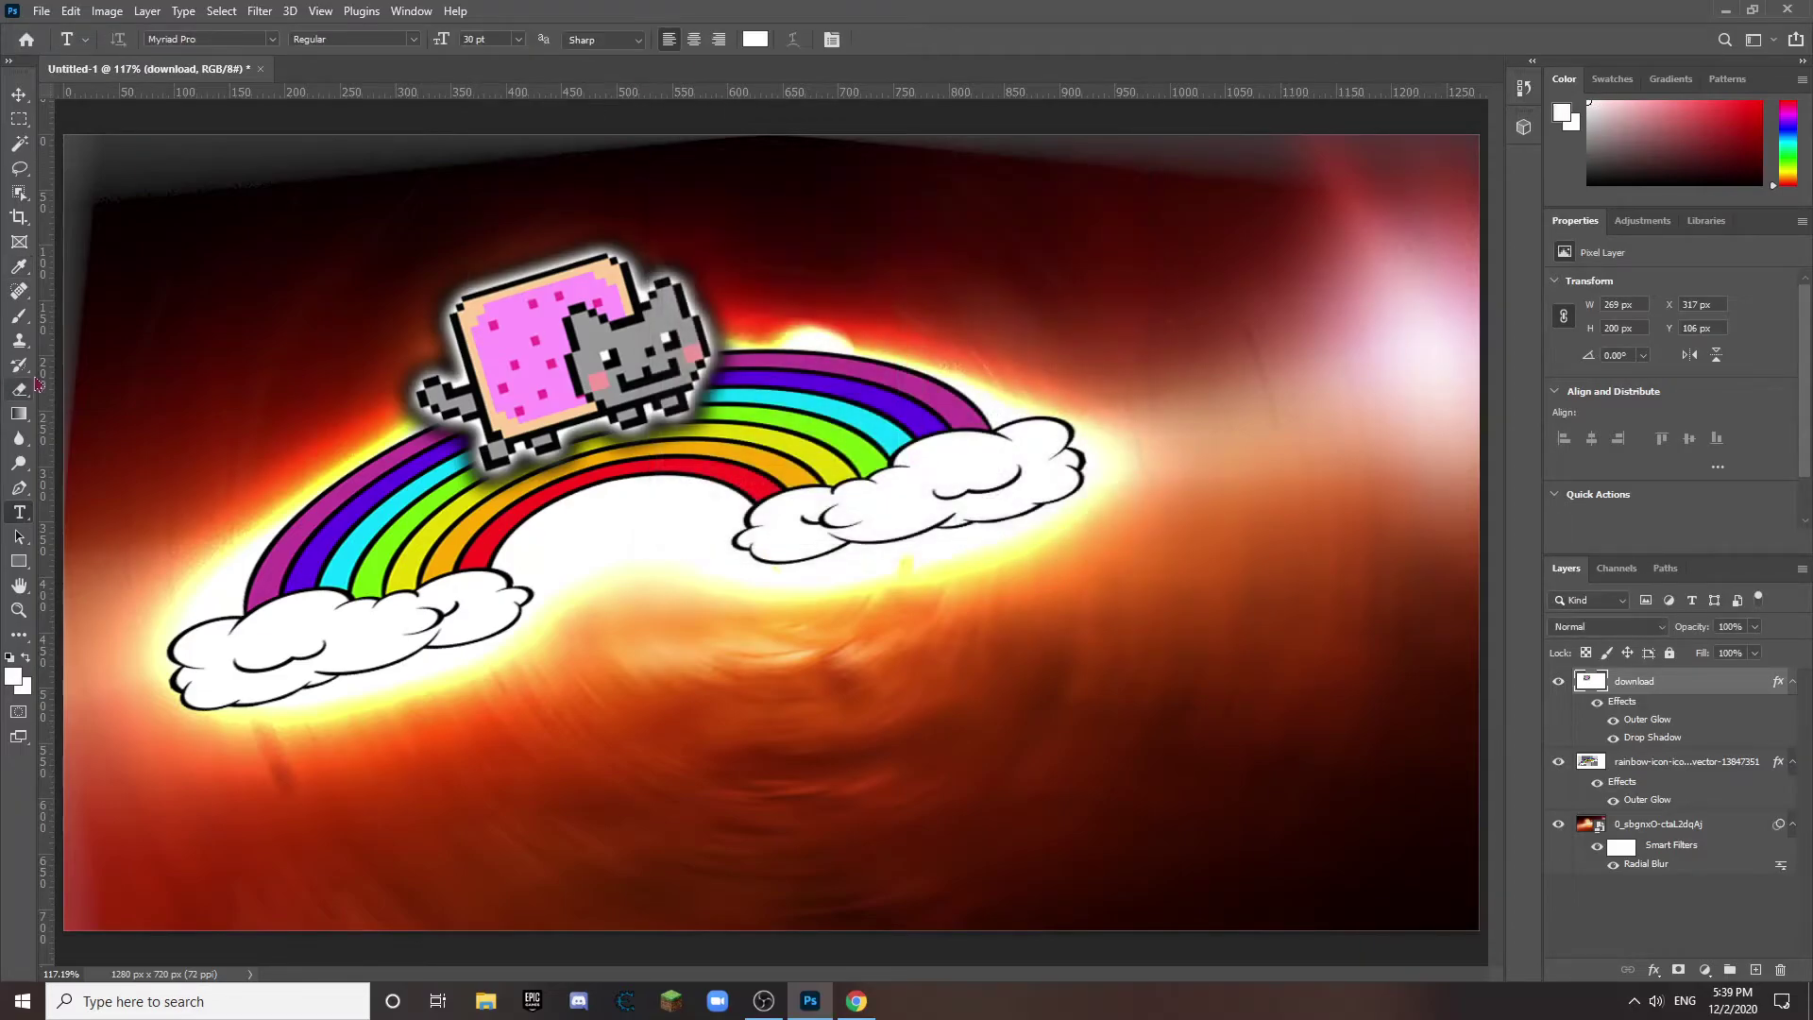
# Step: Add the horizontal text "DANK THUMBNAILS" on the canvas, starting above the cat's tail side
pyautogui.rightClick(19, 512)
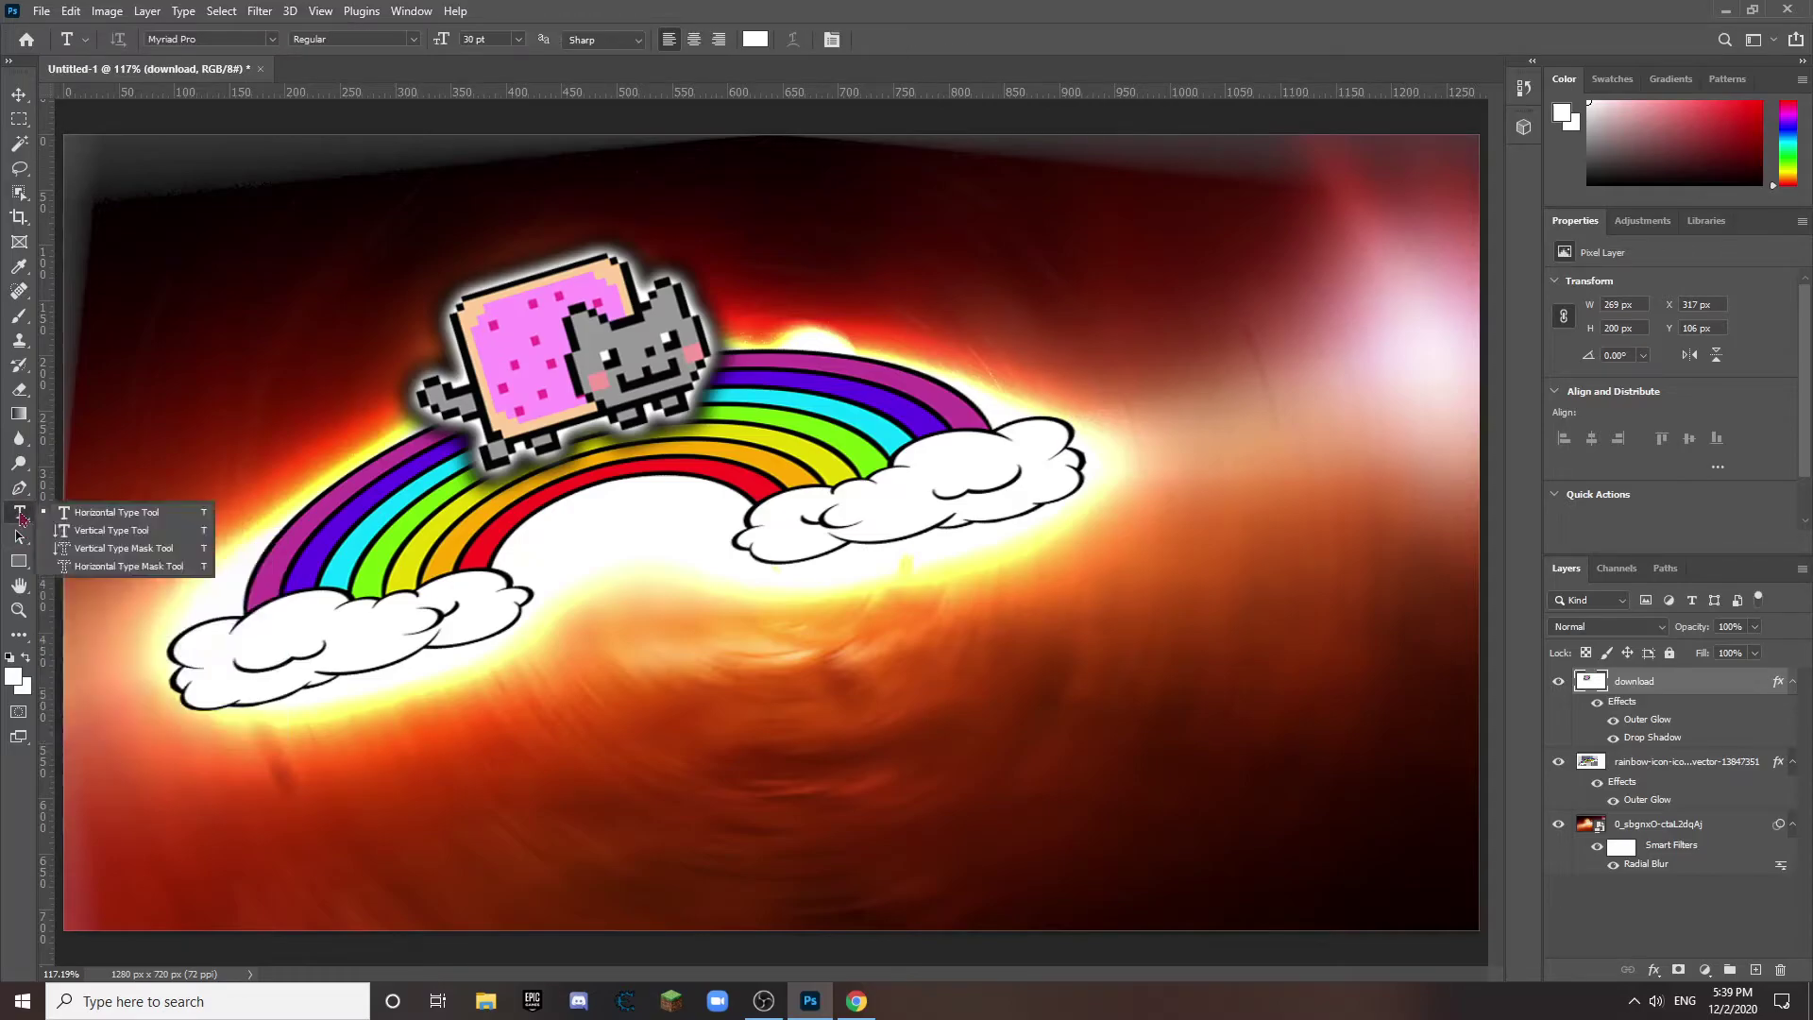
pyautogui.click(82, 513)
pyautogui.click(203, 262)
pyautogui.write('fsd')
pyautogui.press('BackSpace')
pyautogui.press('BackSpace')
pyautogui.press('BackSpace')
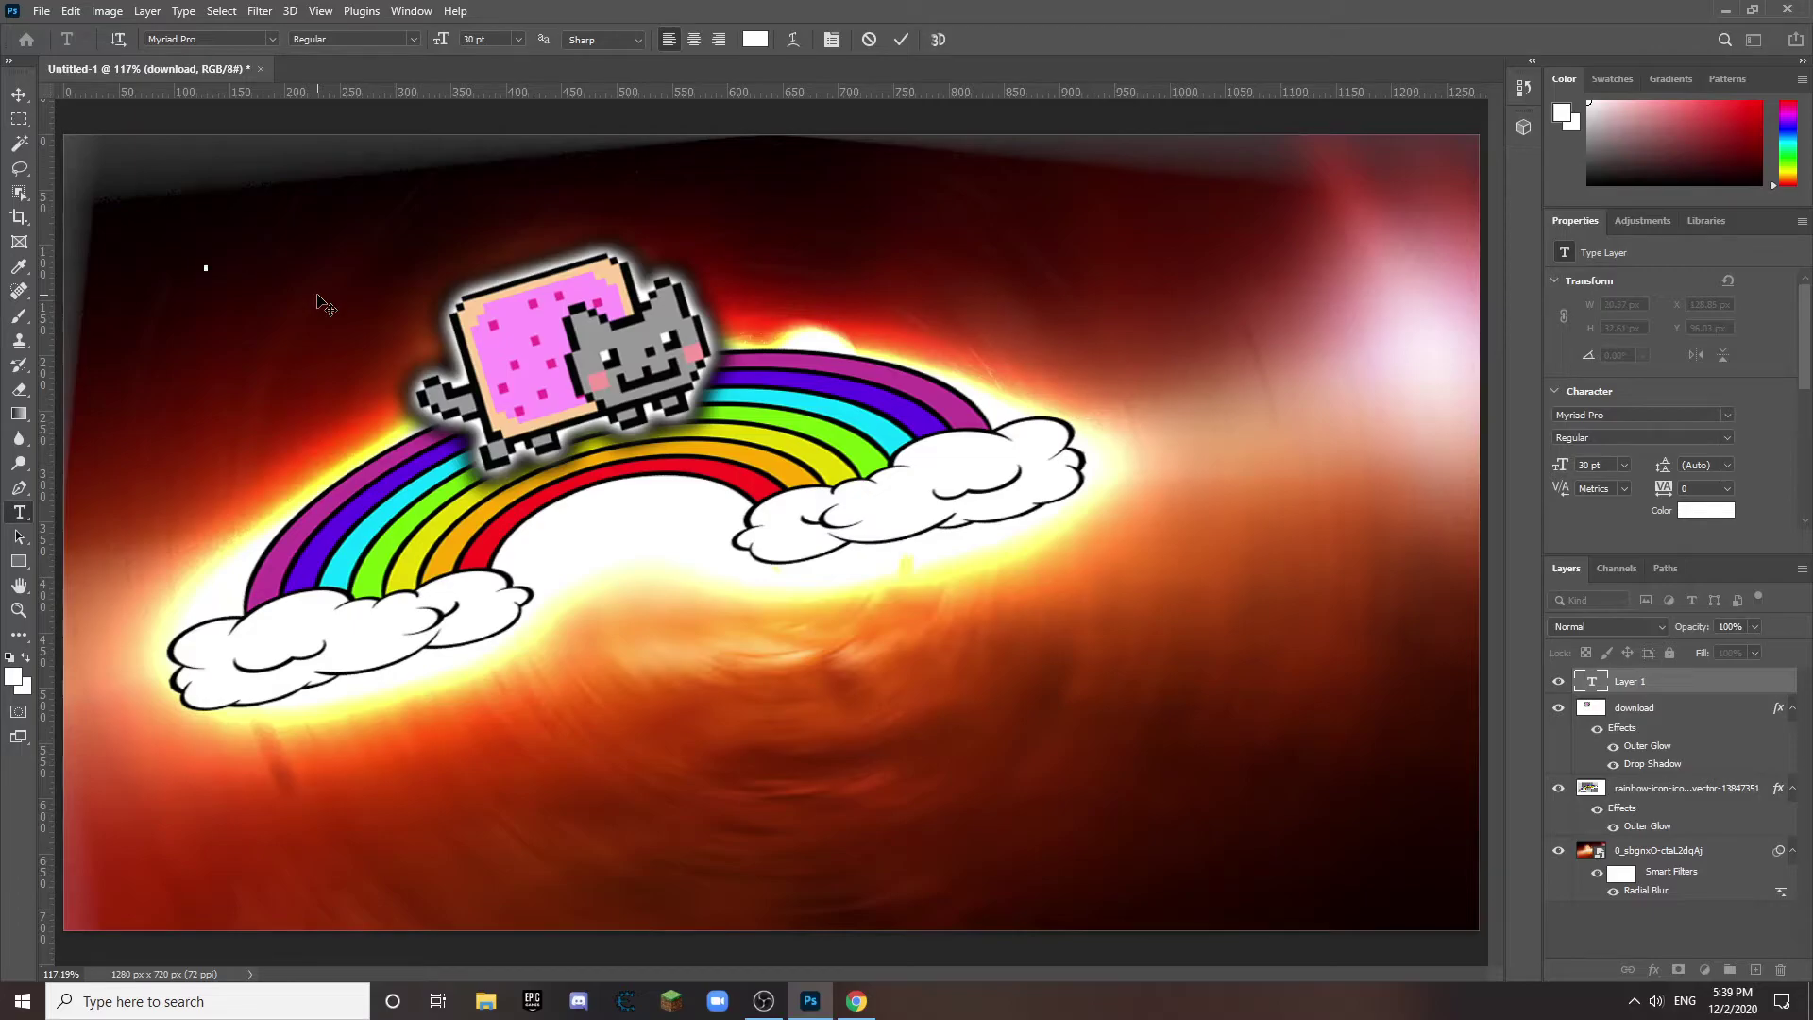
pyautogui.write('DANK THUMBNAILS')
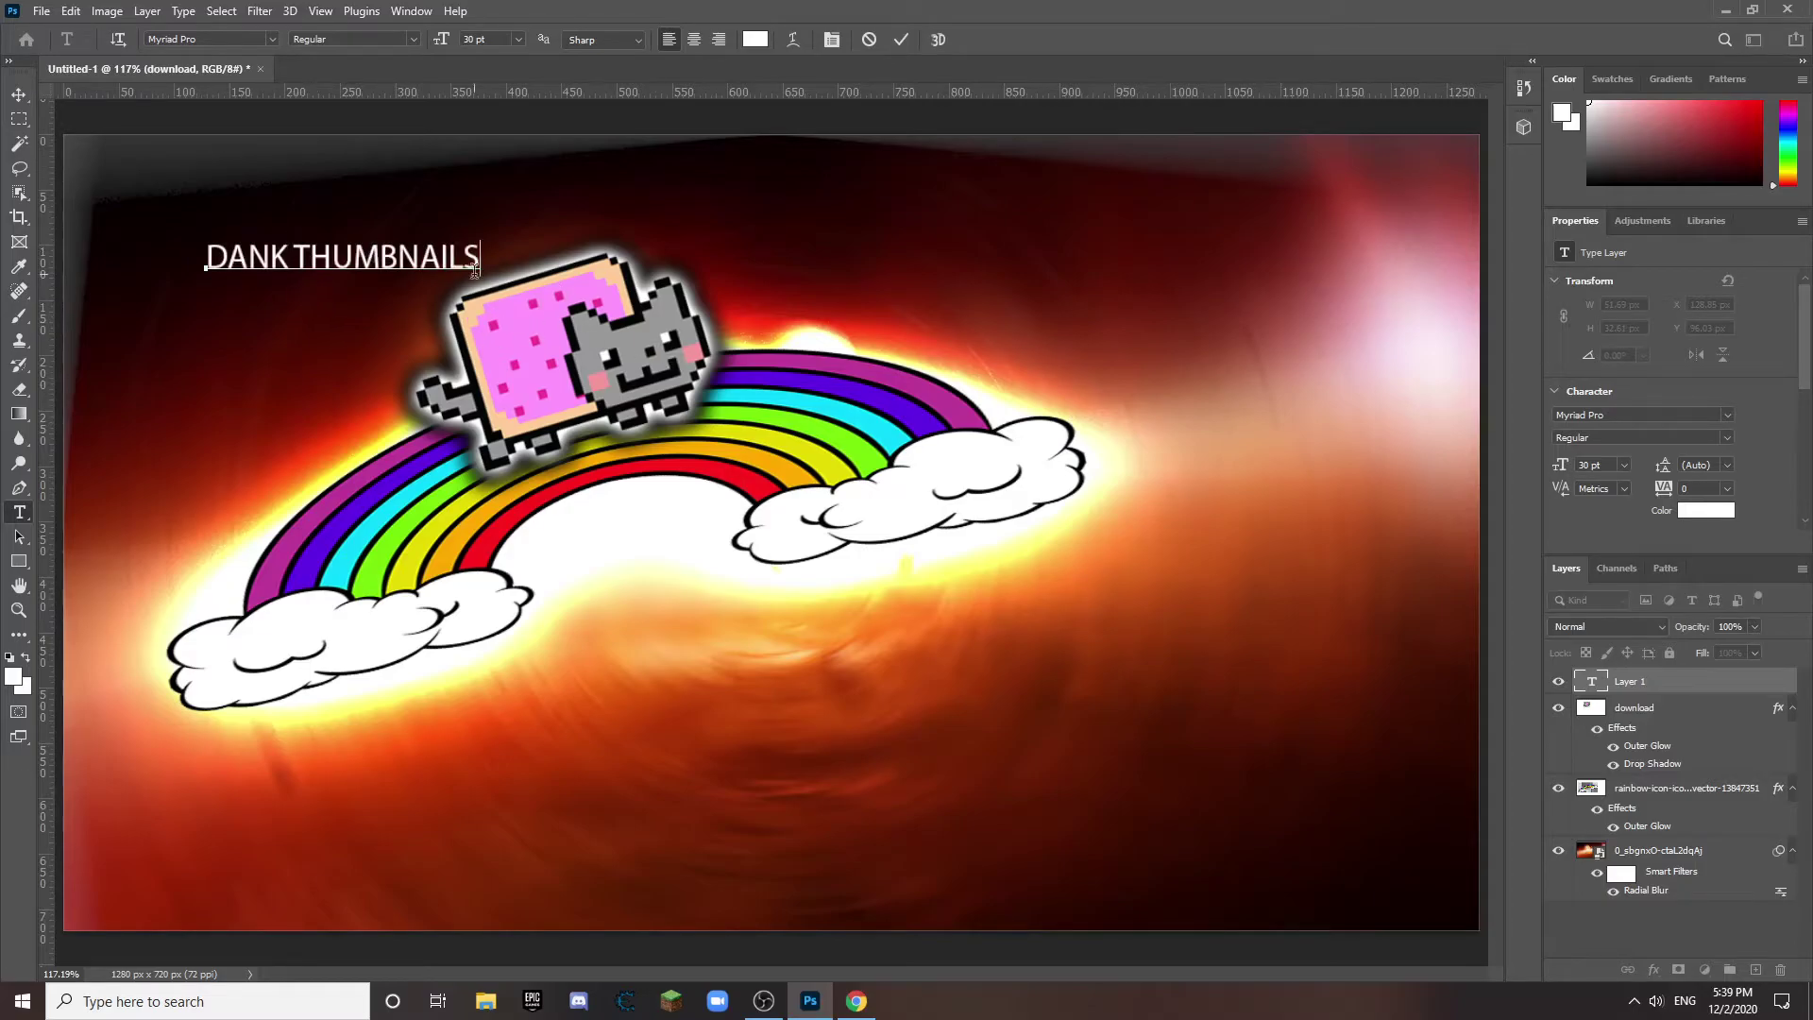
# Step: Set the whole "DANK THUMBNAILS" text to a font size of 72 pt and commit it
pyautogui.moveTo(475, 243); pyautogui.dragTo(102, 246)
pyautogui.click(518, 40)
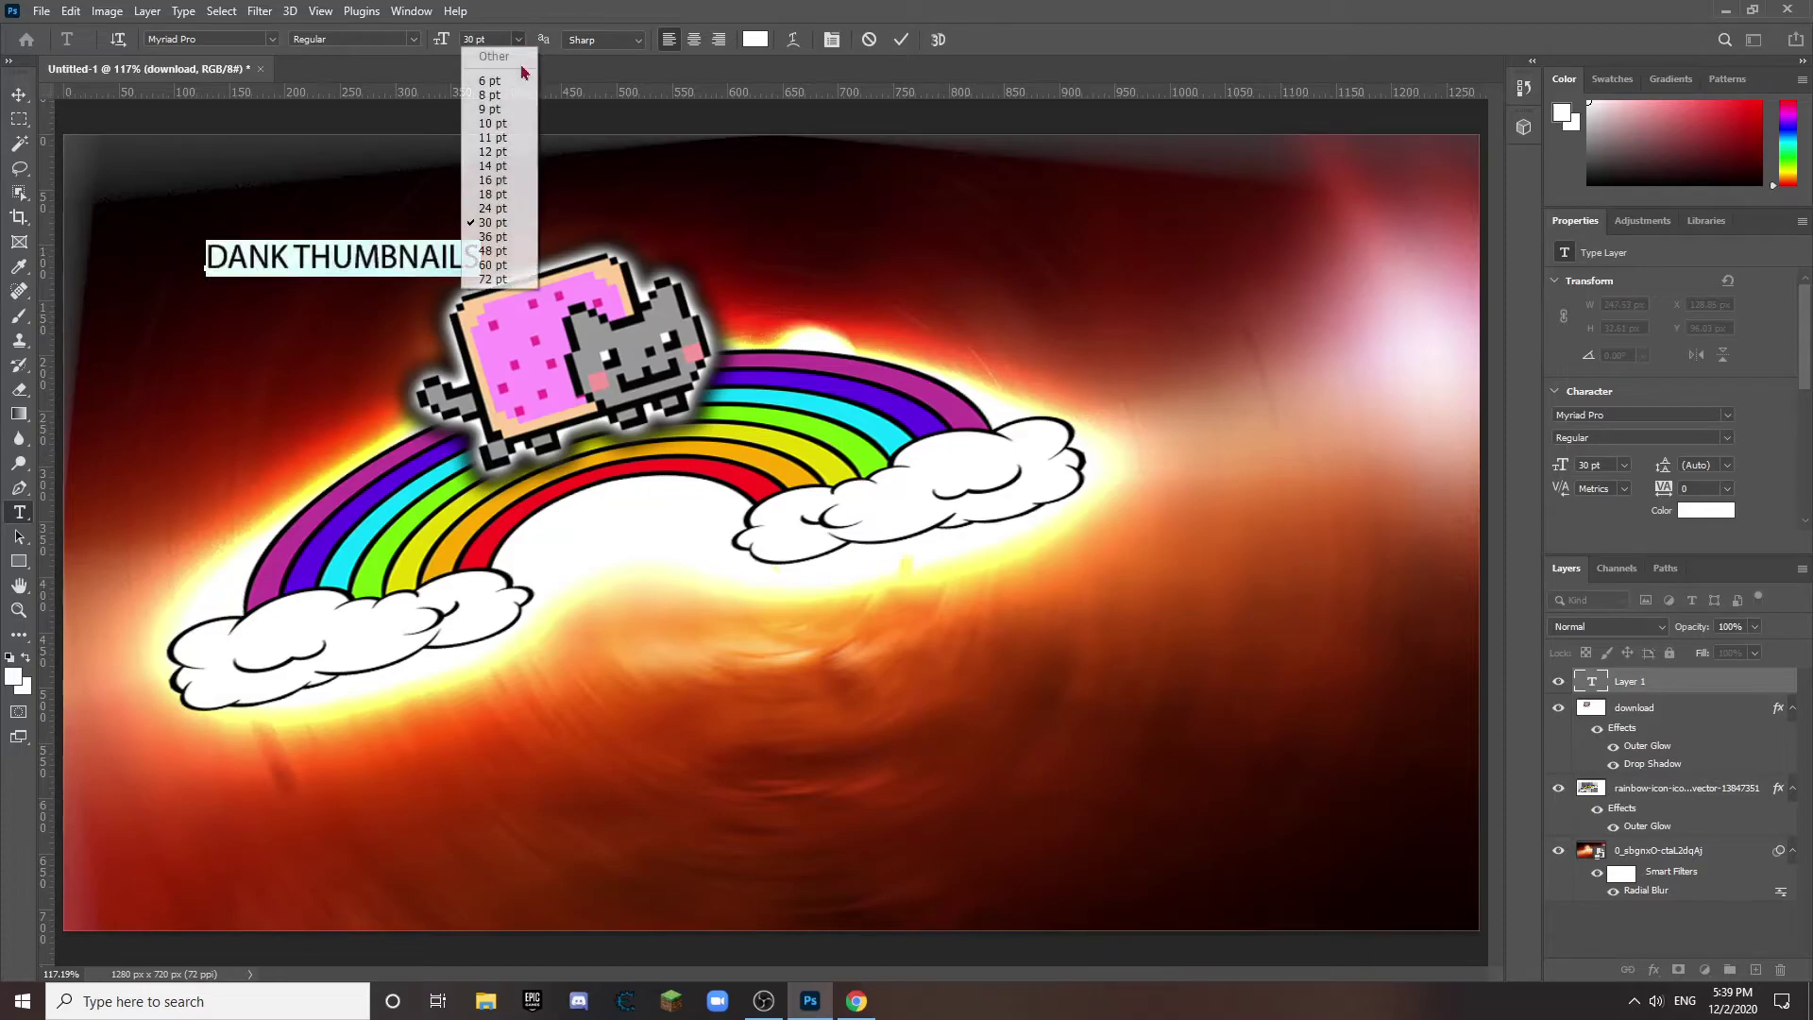
pyautogui.click(498, 248)
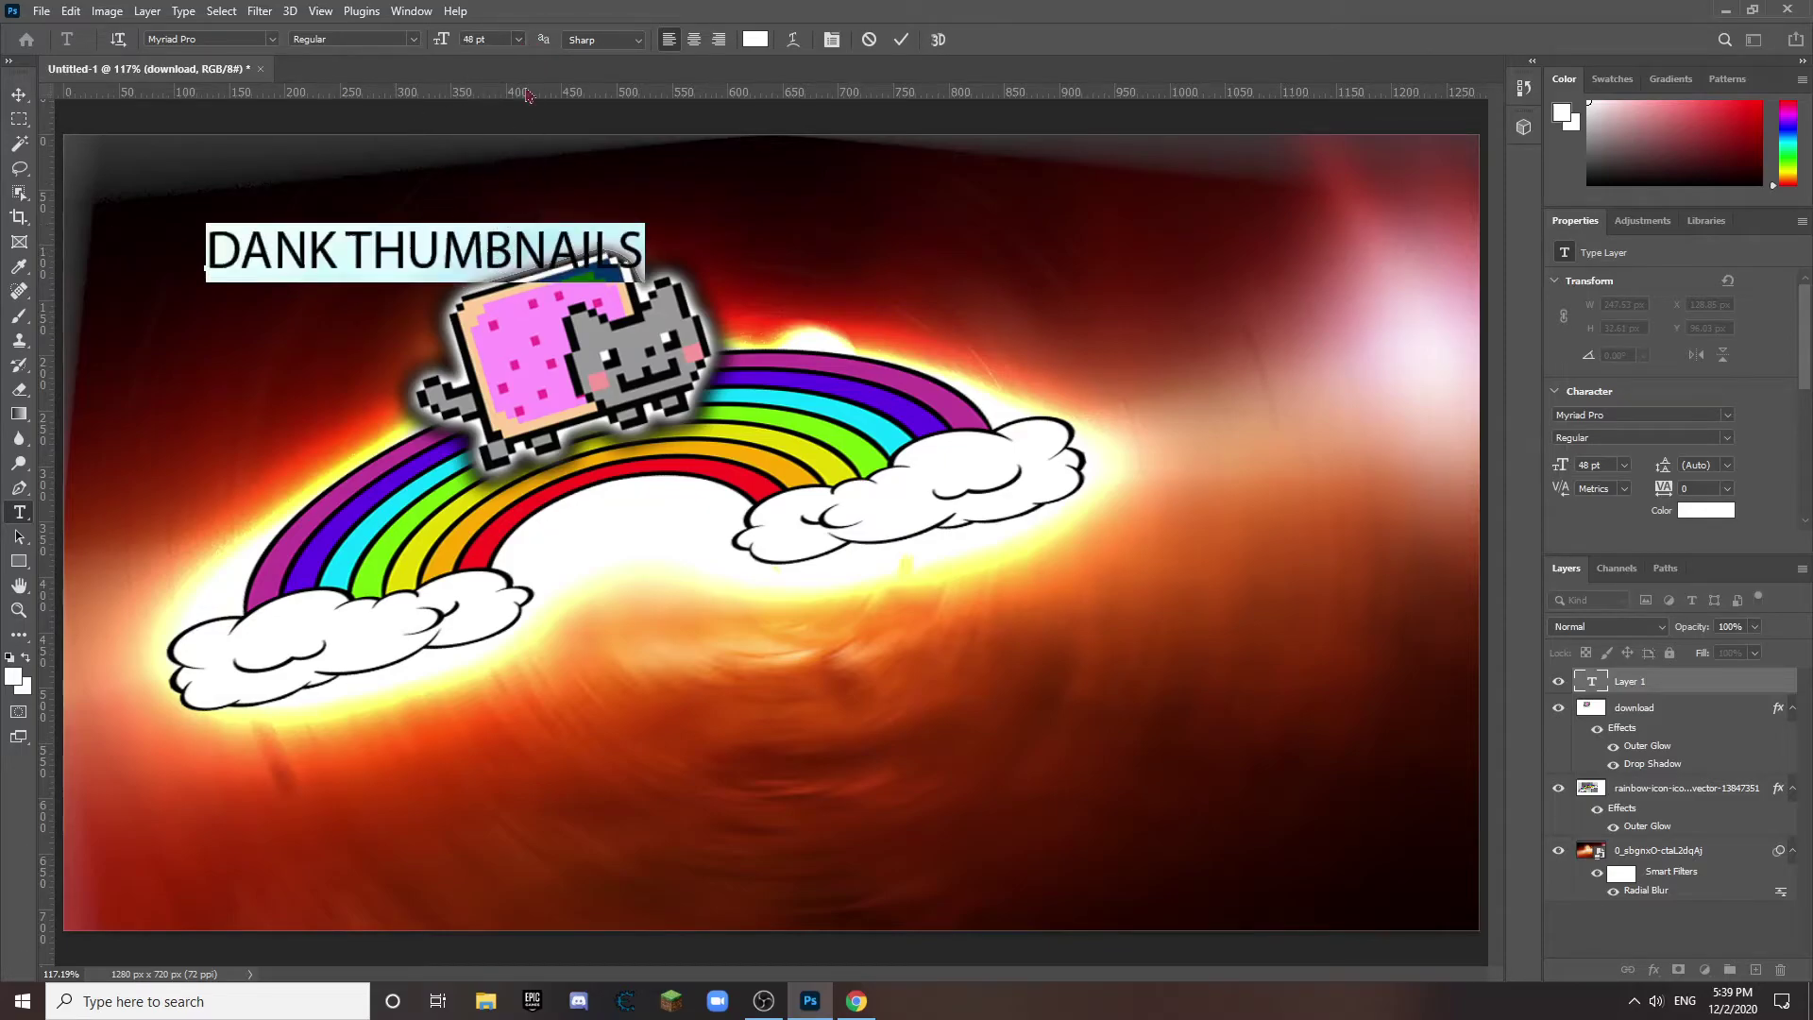
pyautogui.click(518, 40)
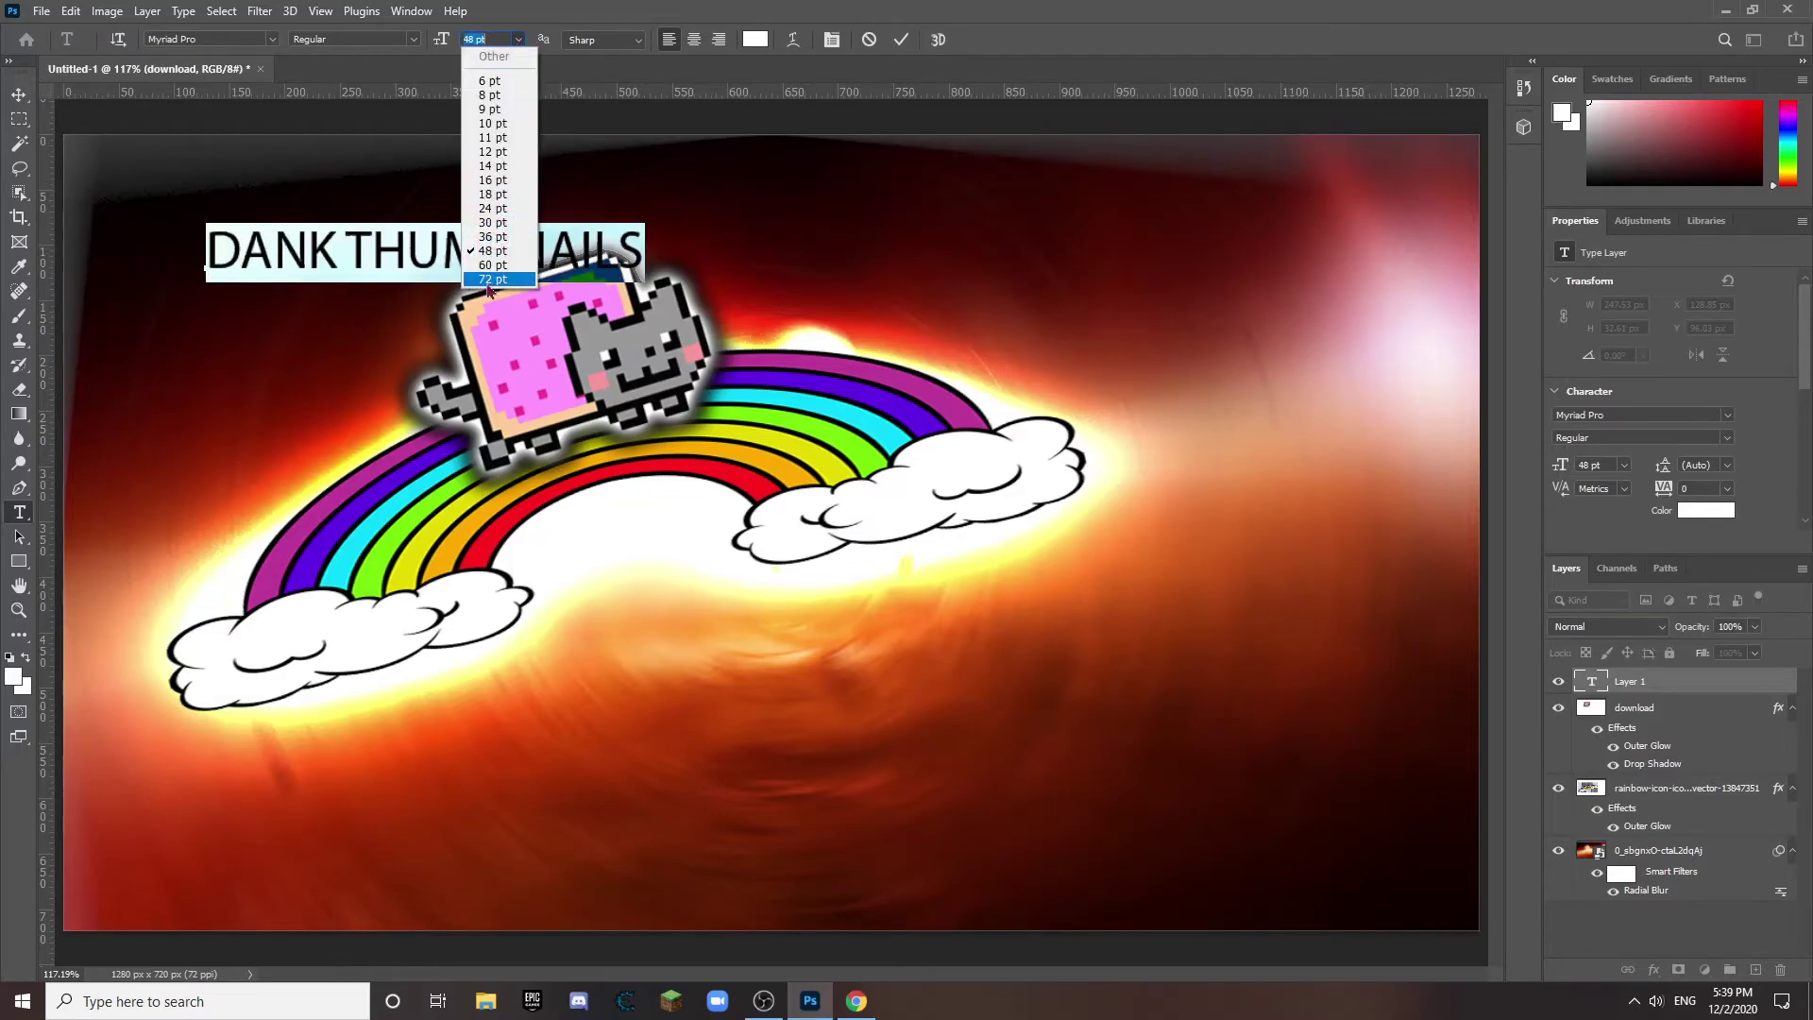
pyautogui.click(529, 283)
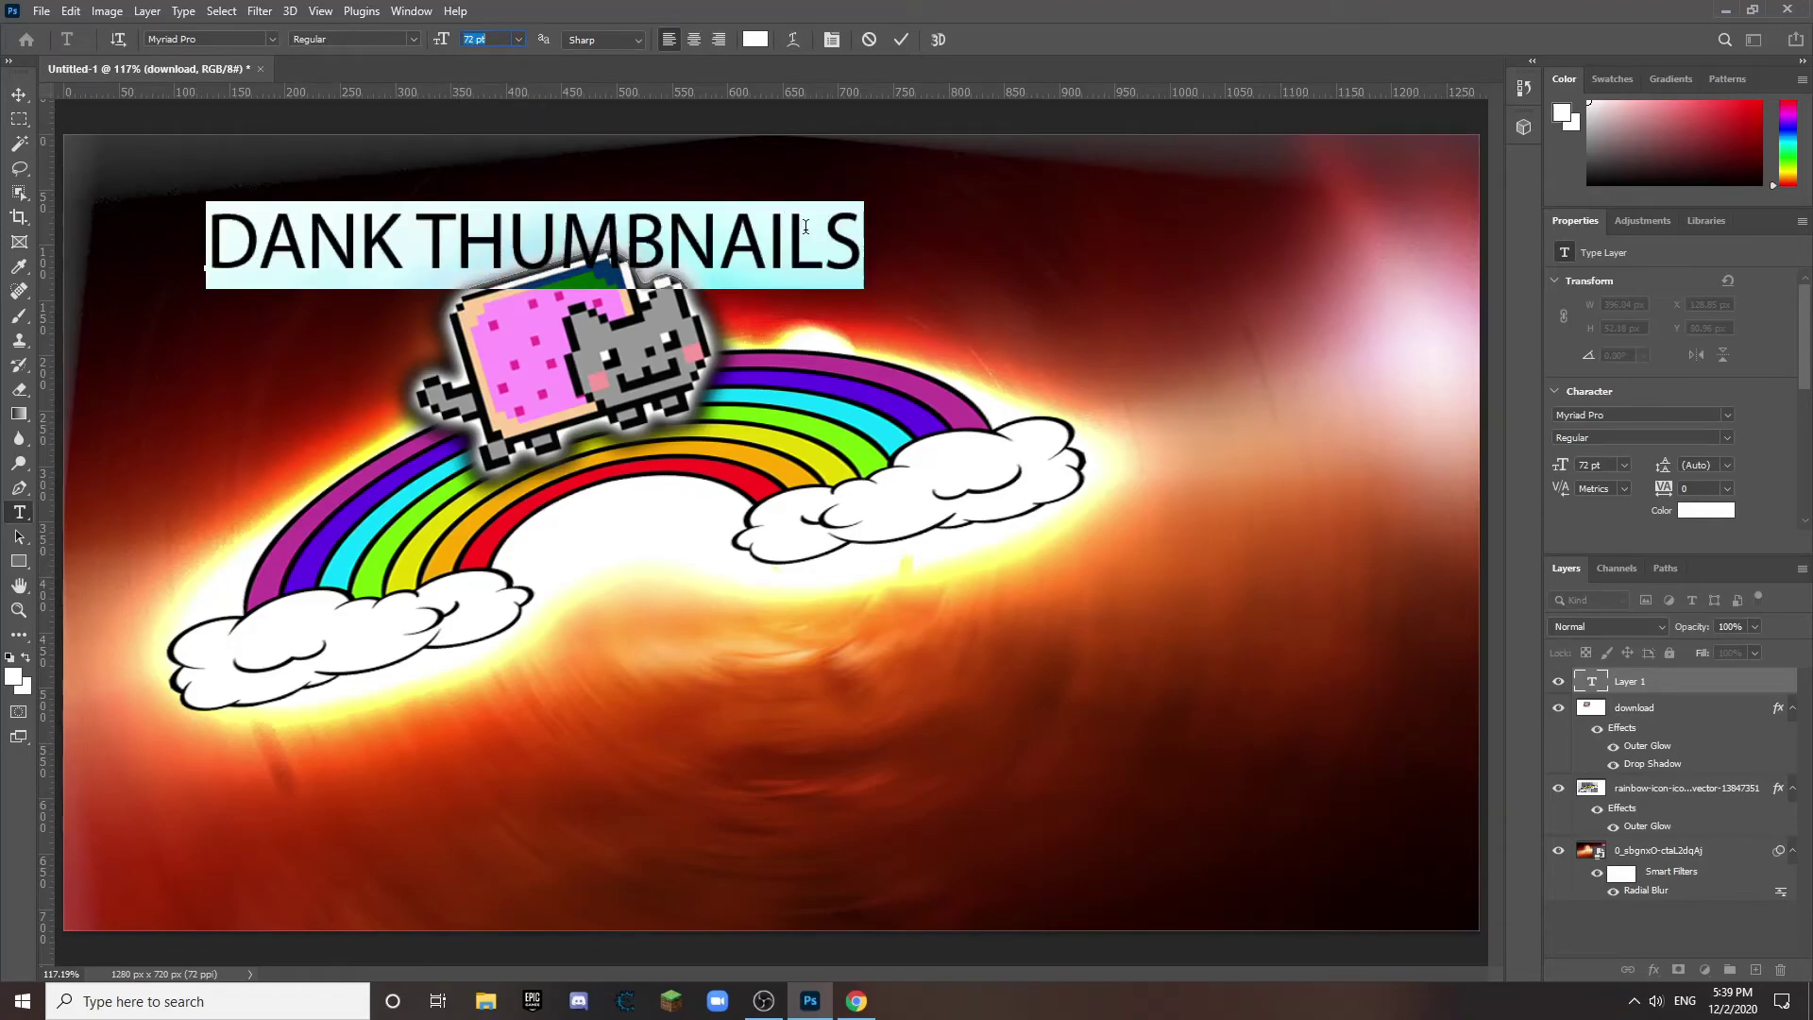
pyautogui.click(1648, 687)
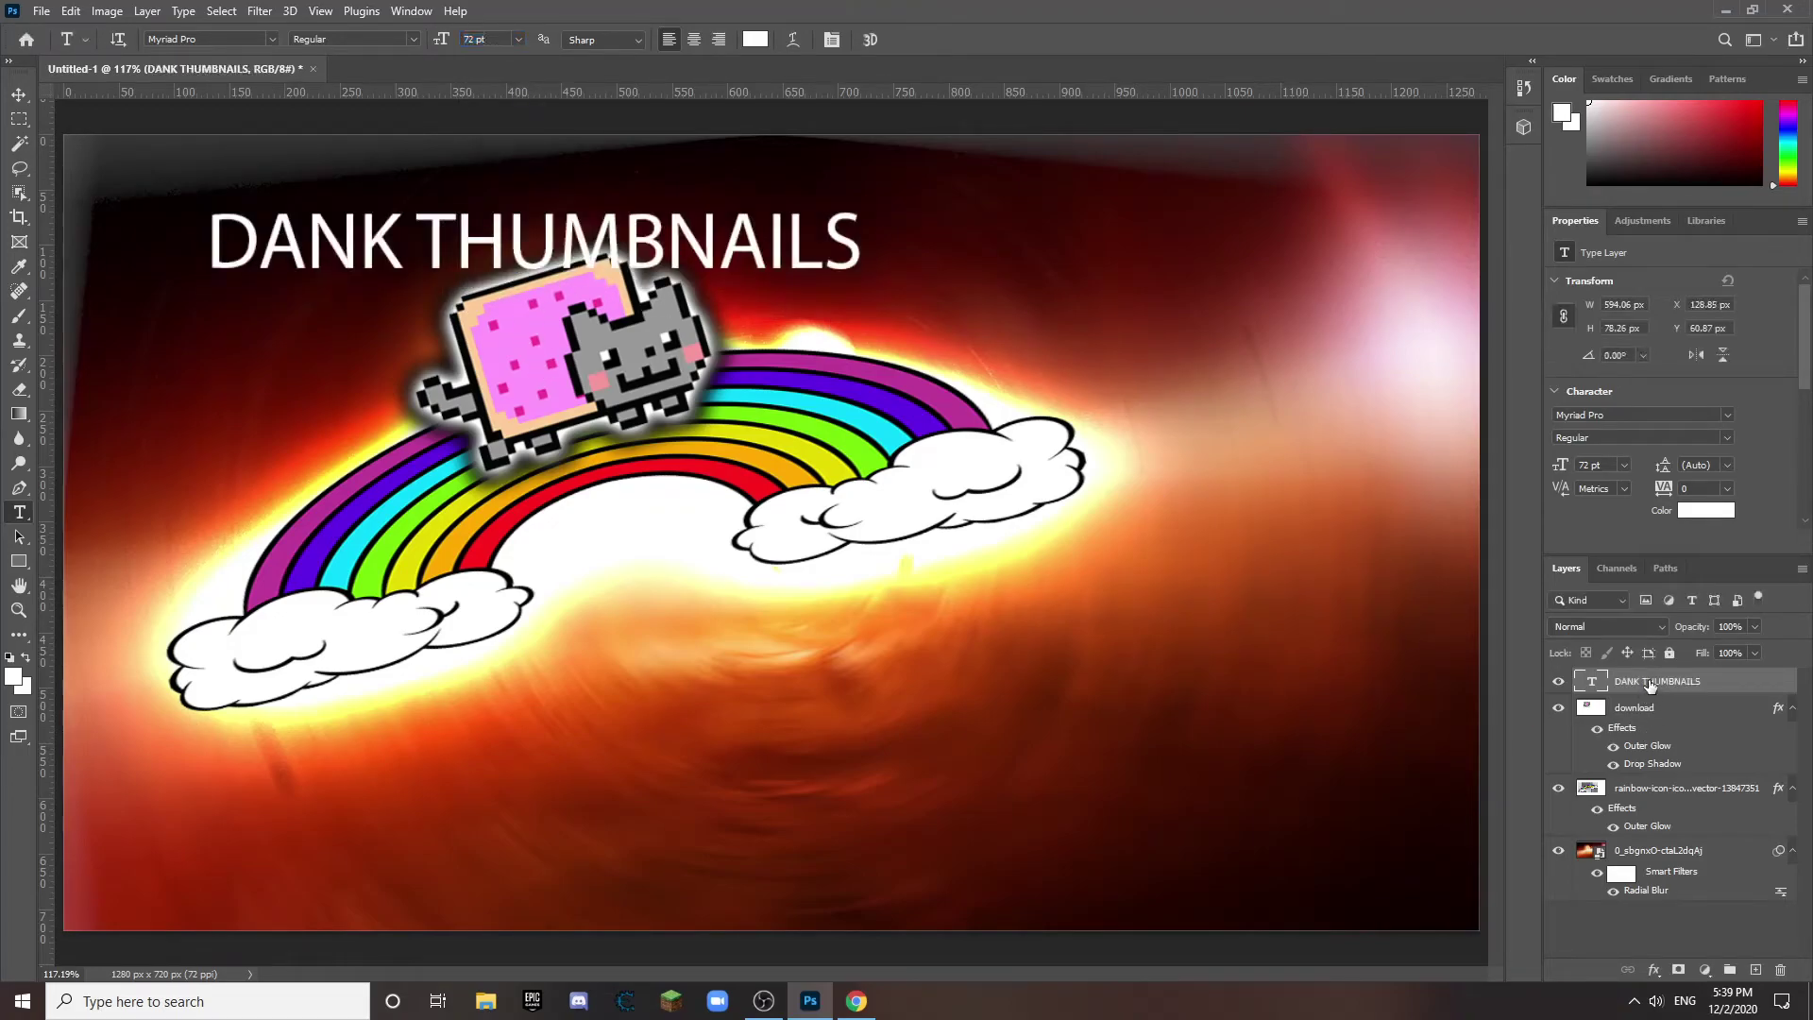
# Step: Transform the "DANK THUMBNAILS" text, scaling it to about 125% and placing it centrally below the rainbow
pyautogui.hotkey('ctrl', 't')
pyautogui.moveTo(633, 264); pyautogui.dragTo(894, 385)
pyautogui.moveTo(1125, 335); pyautogui.dragTo(1162, 313)
pyautogui.moveTo(702, 406); pyautogui.dragTo(713, 803)
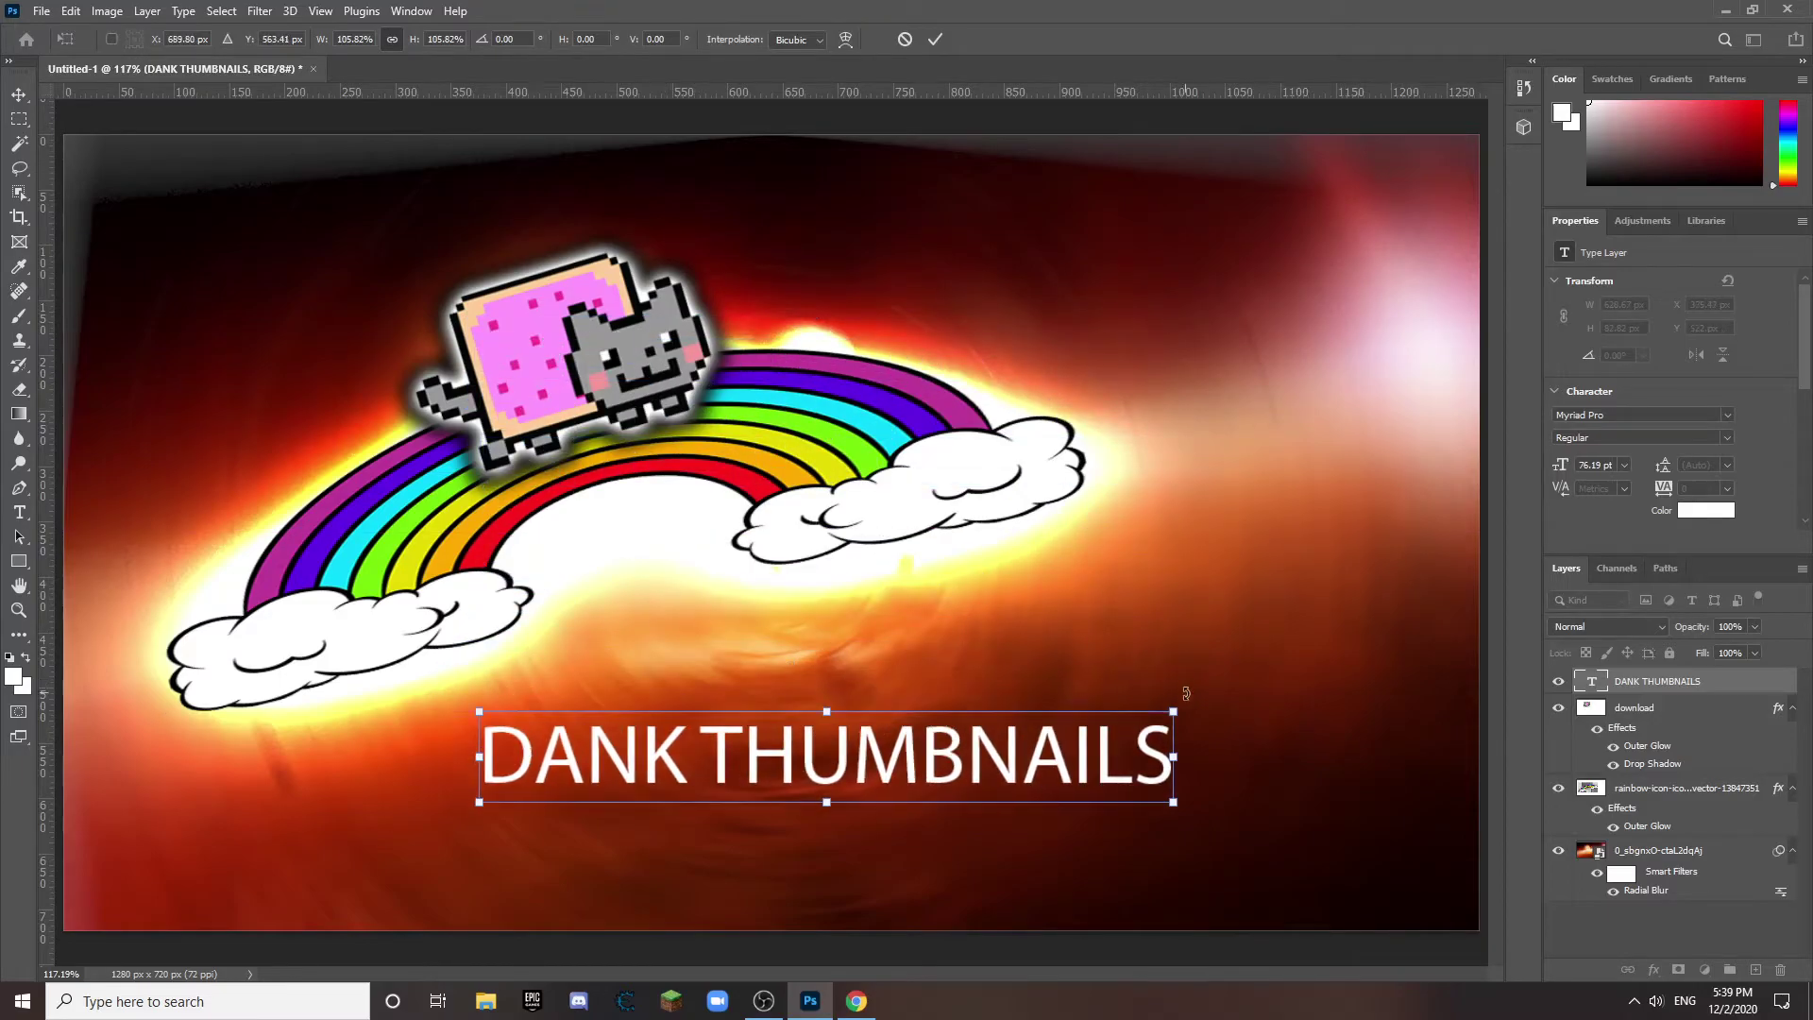
pyautogui.moveTo(1176, 712); pyautogui.dragTo(1303, 696)
pyautogui.moveTo(1066, 744); pyautogui.dragTo(1007, 737)
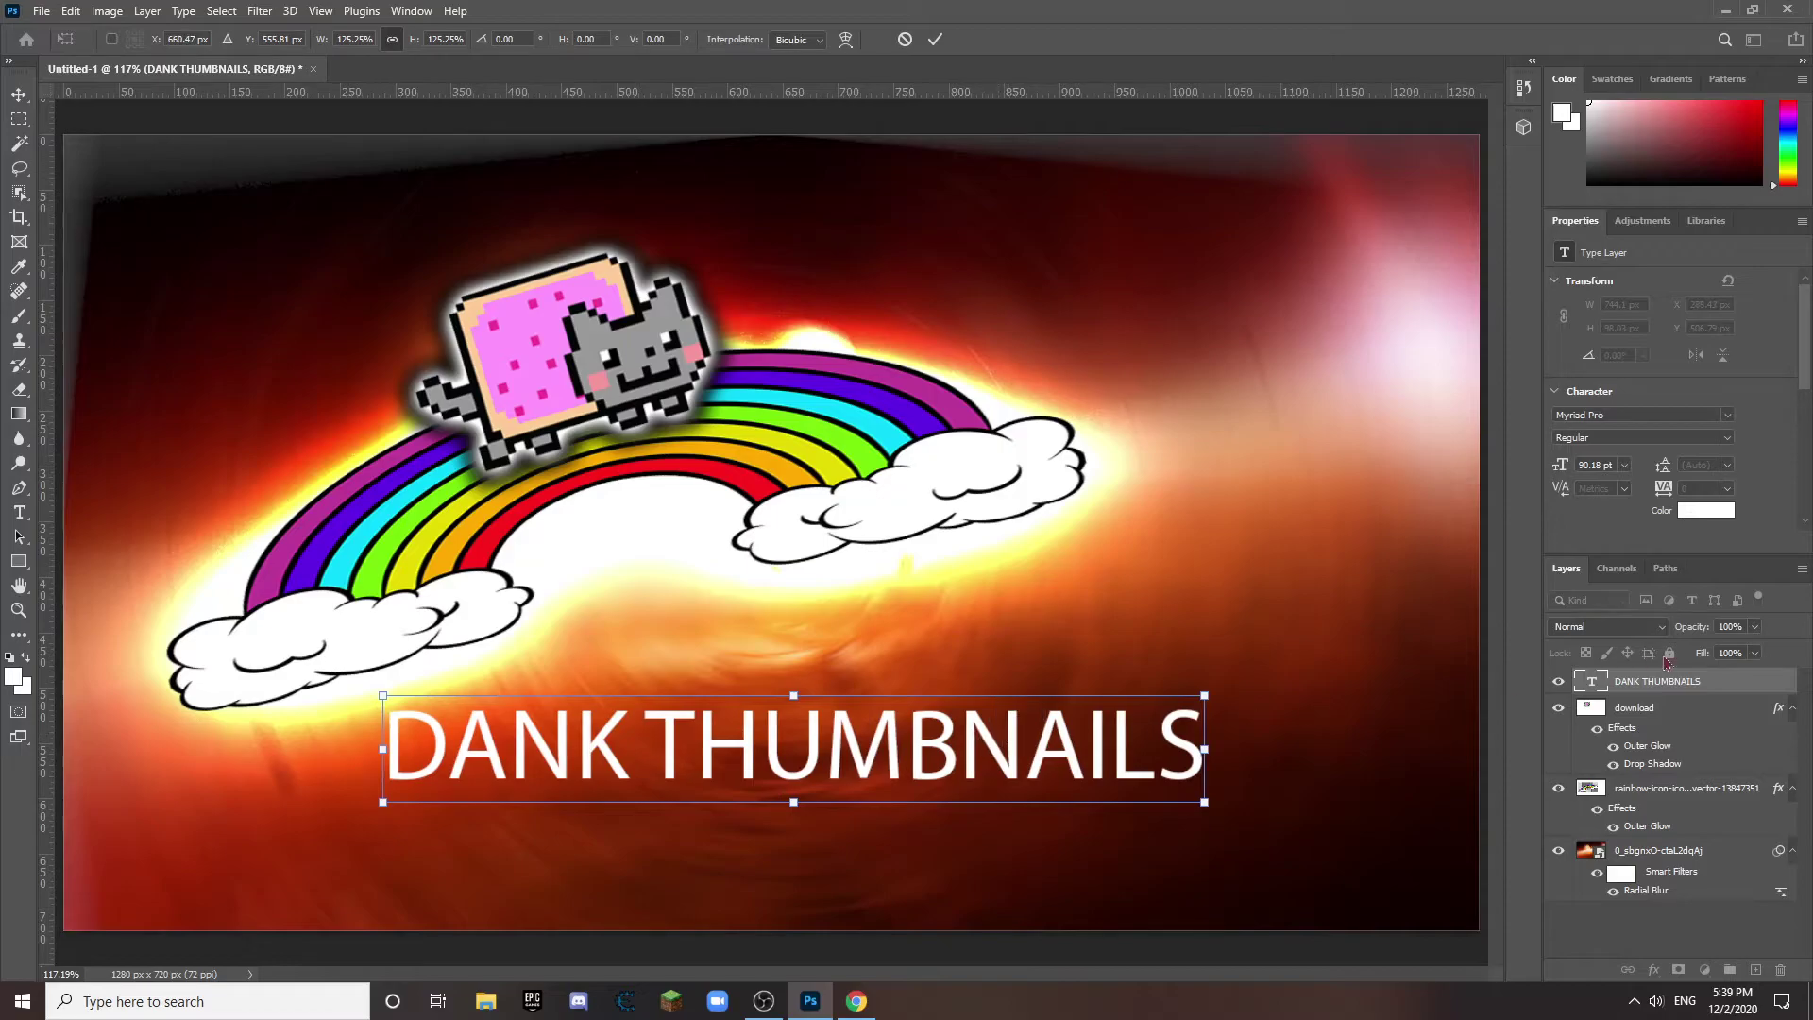
pyautogui.press('Return')
pyautogui.press('t')
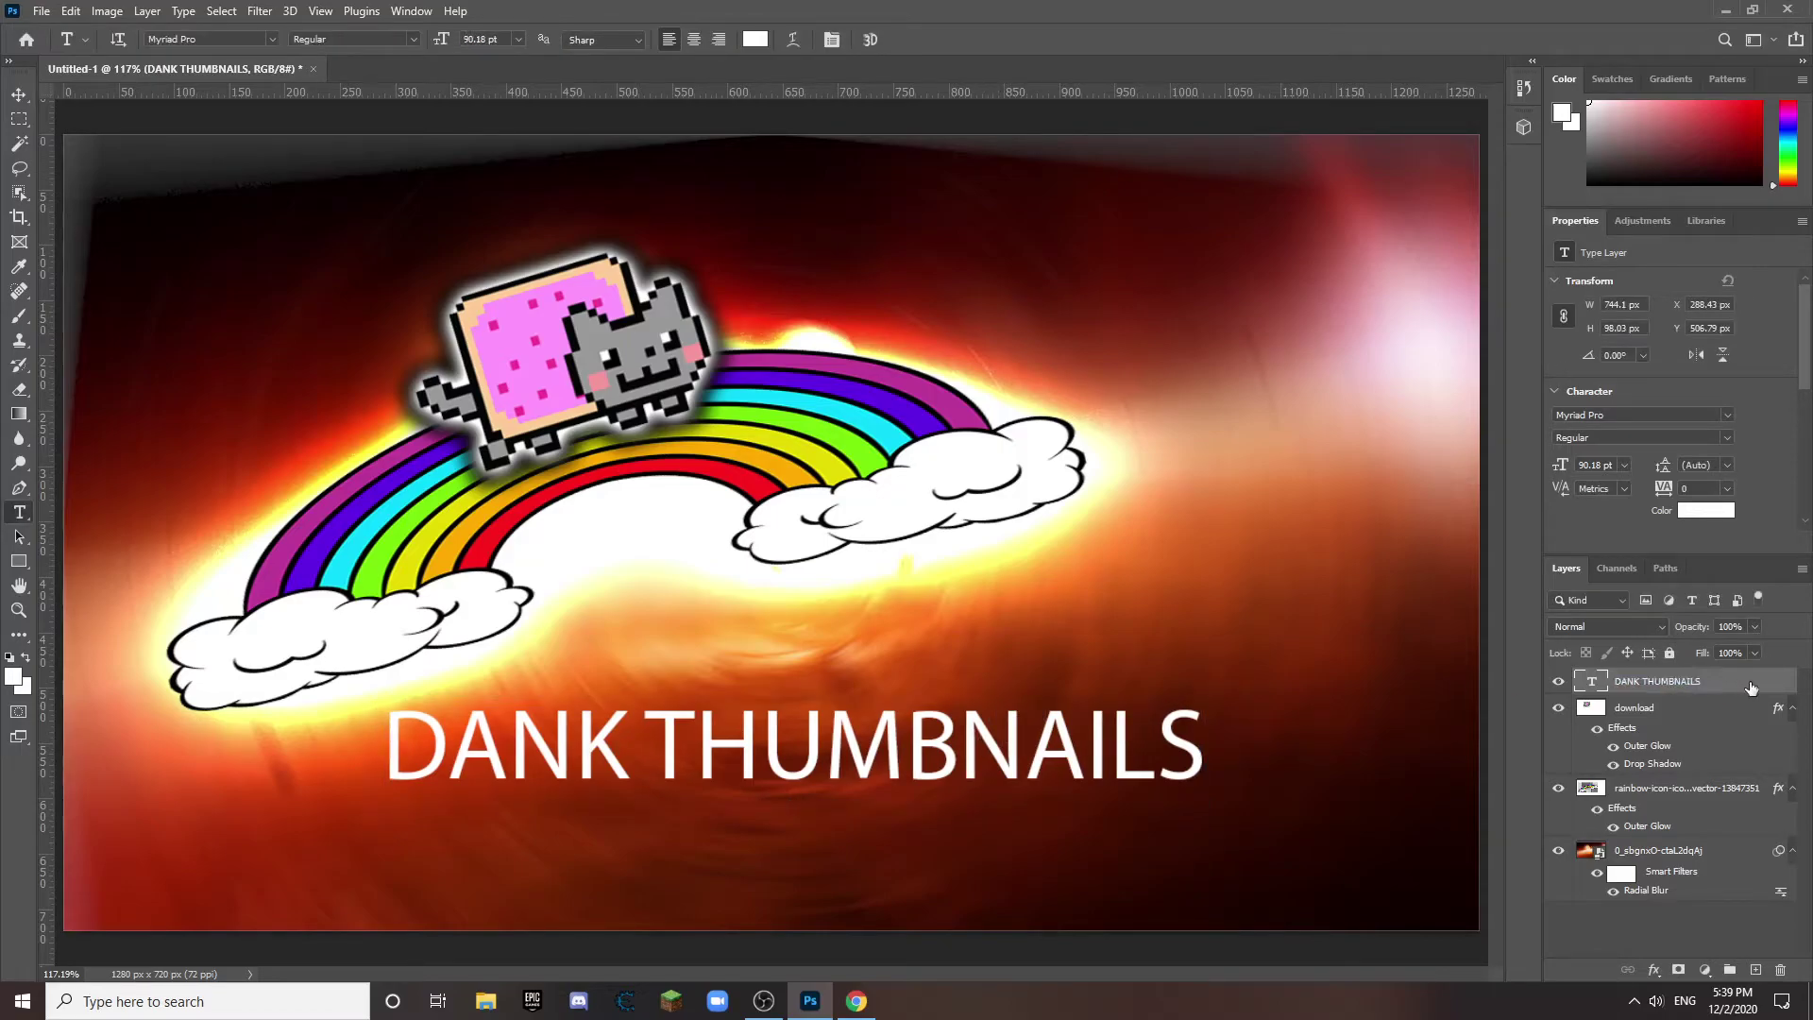
# Step: Open the text layer's style settings and enable a Gradient Overlay
pyautogui.doubleClick(1734, 683)
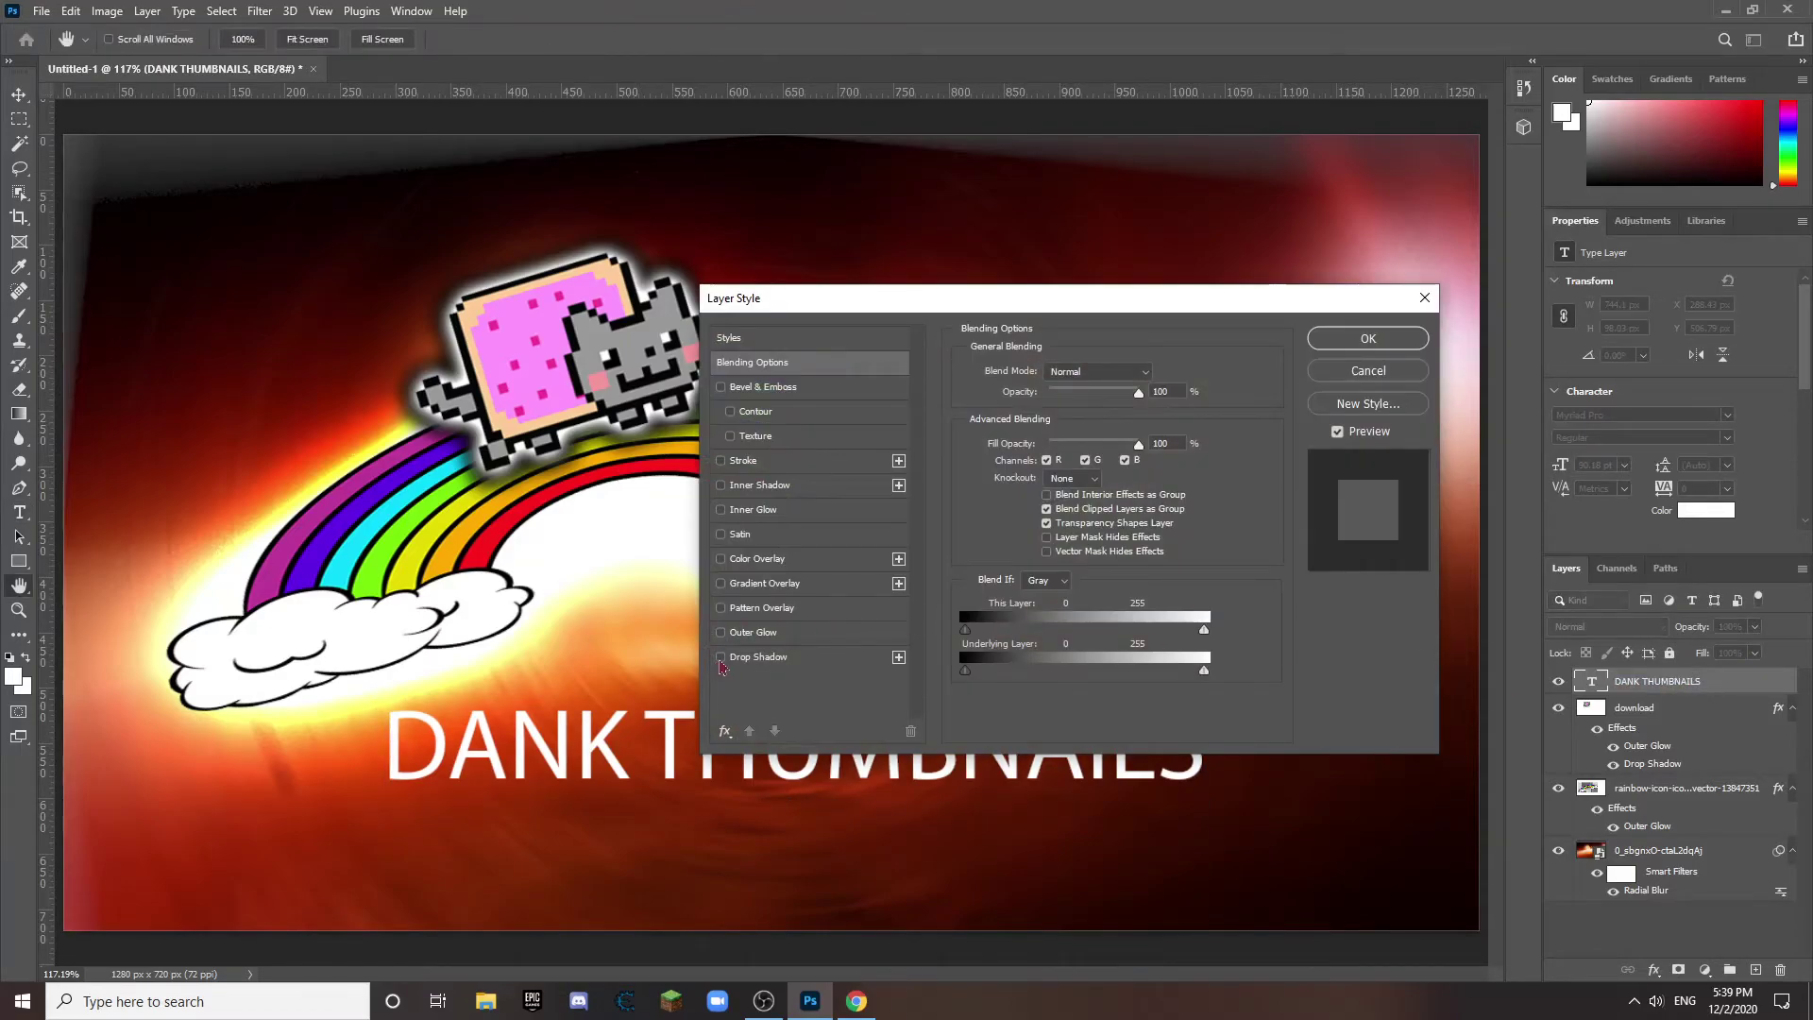
pyautogui.click(720, 583)
pyautogui.click(773, 586)
pyautogui.click(1059, 418)
pyautogui.click(1068, 190)
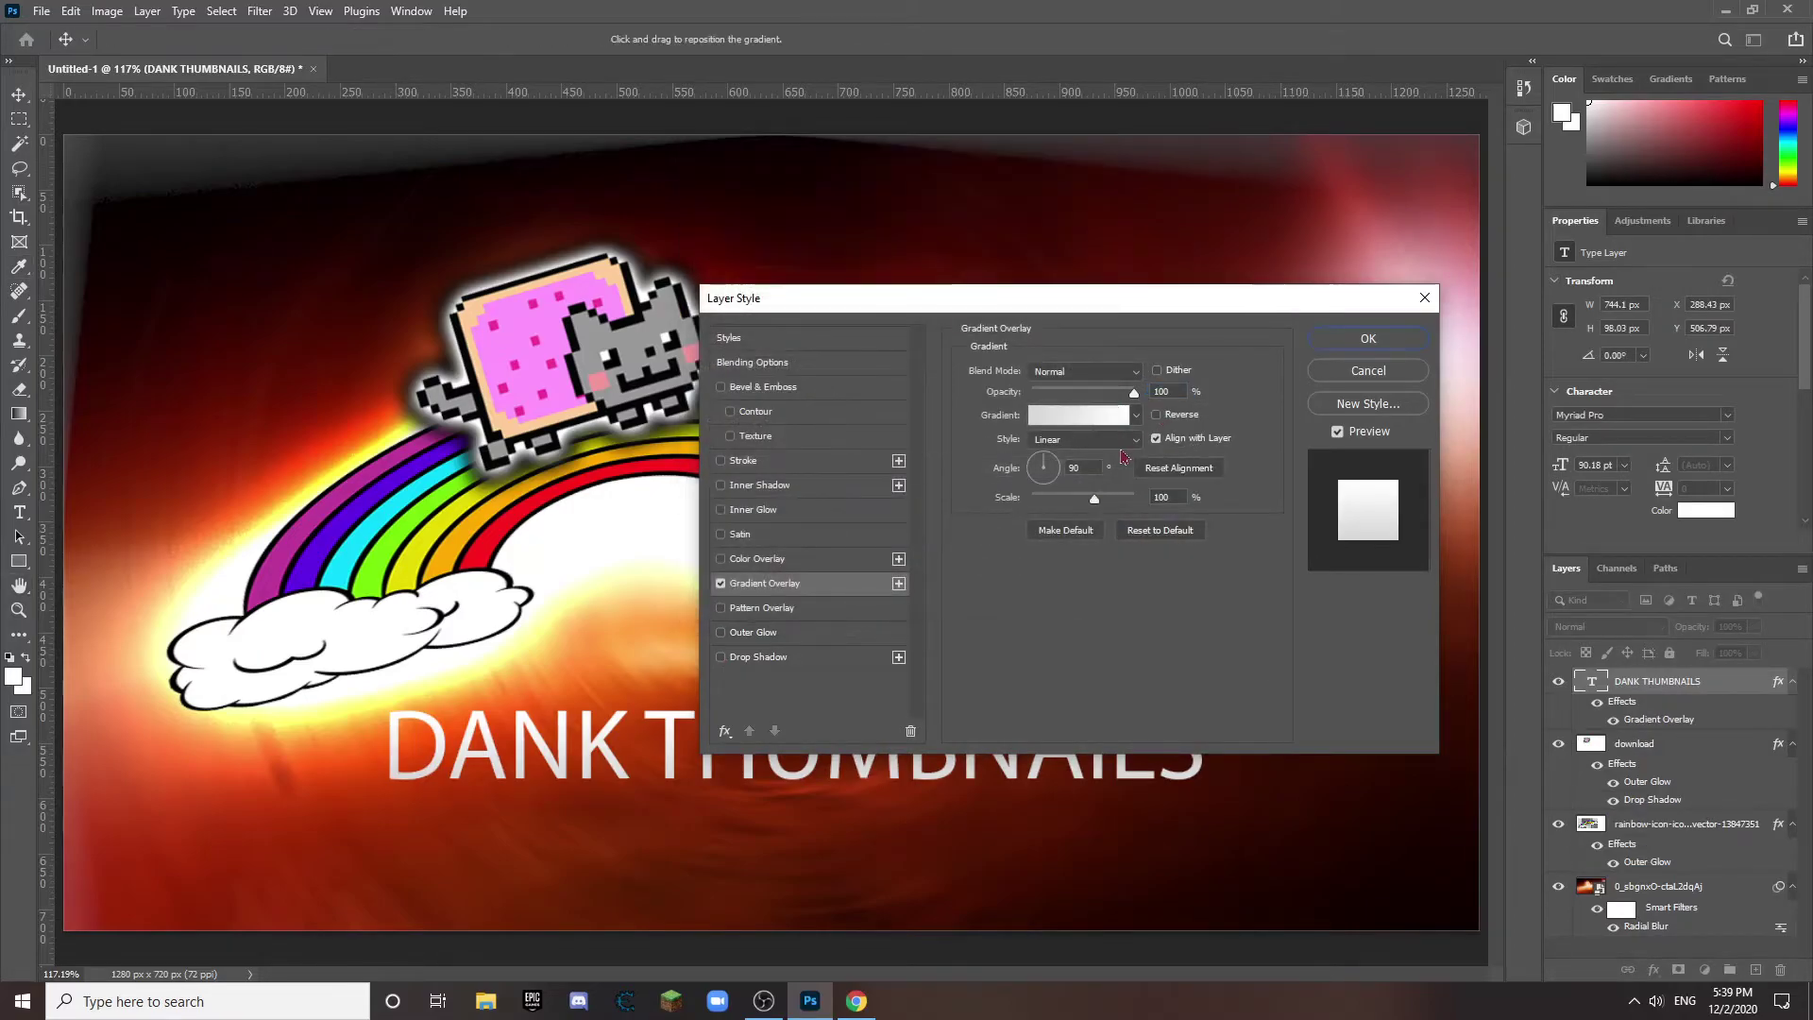
# Step: Apply a pink-to-peach preset from the Oranges gradient group to the text's gradient overlay
pyautogui.click(1128, 440)
pyautogui.click(1138, 417)
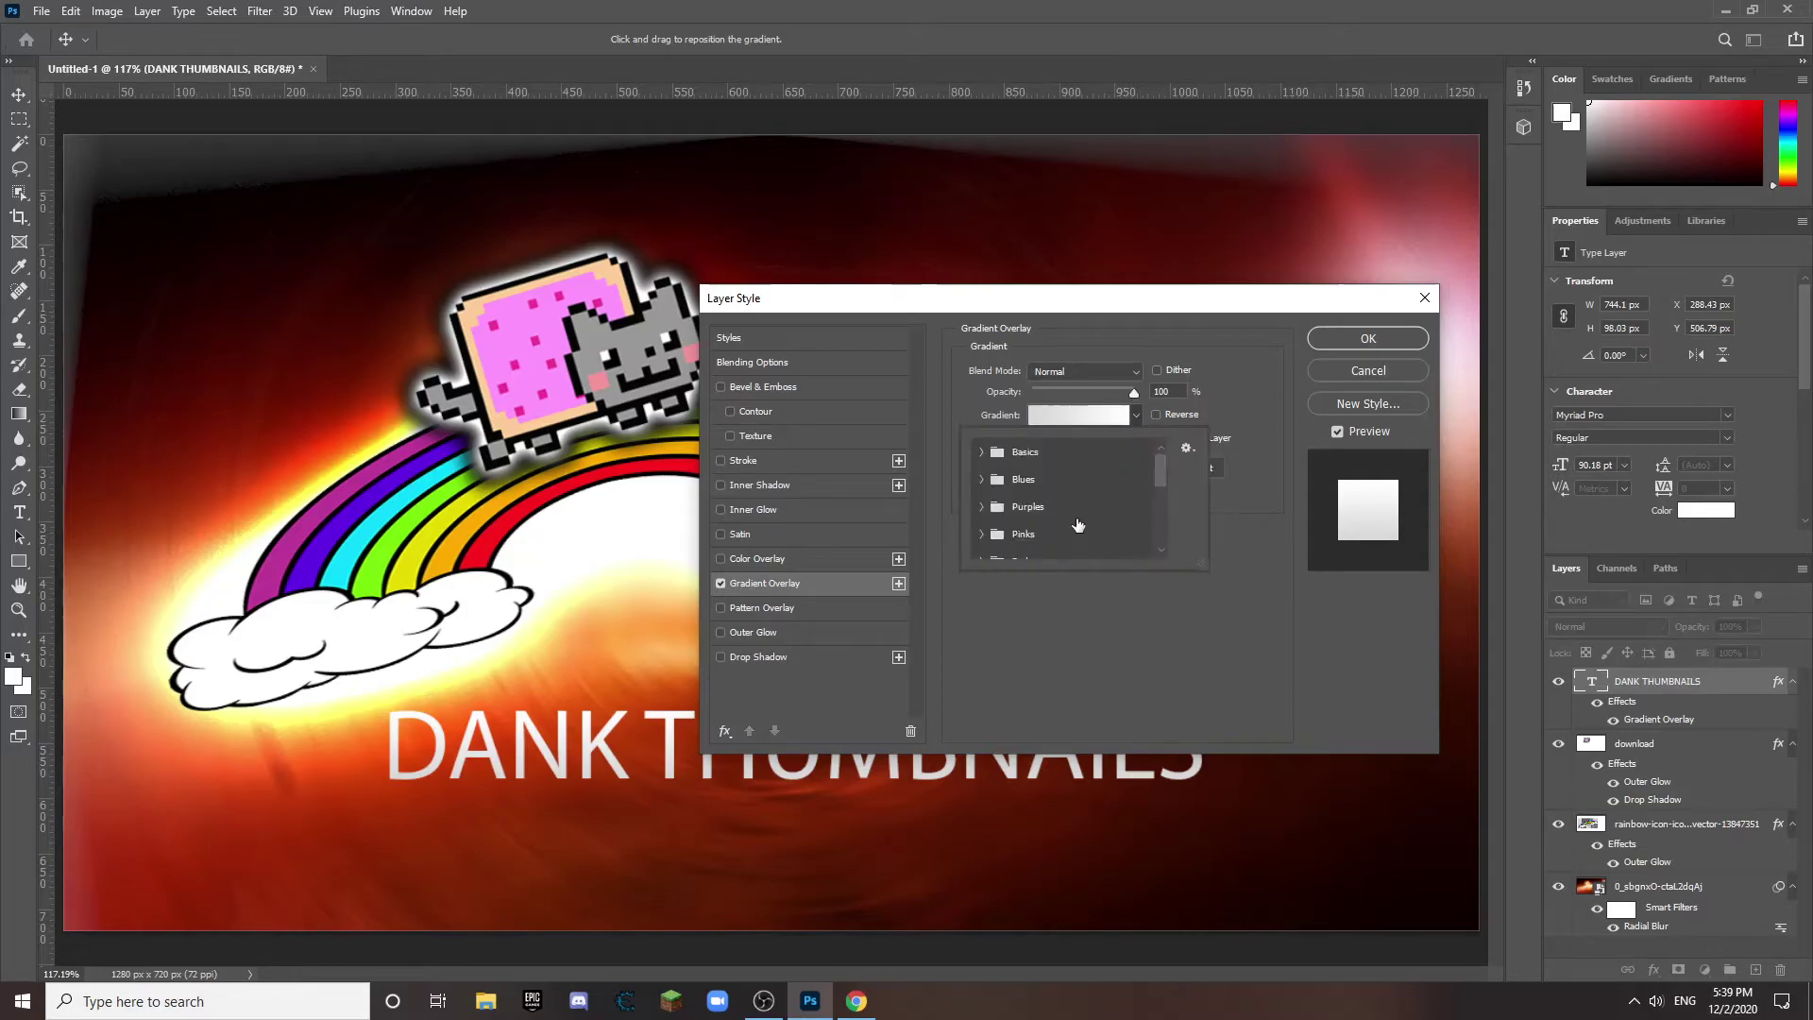
pyautogui.click(981, 535)
pyautogui.click(982, 521)
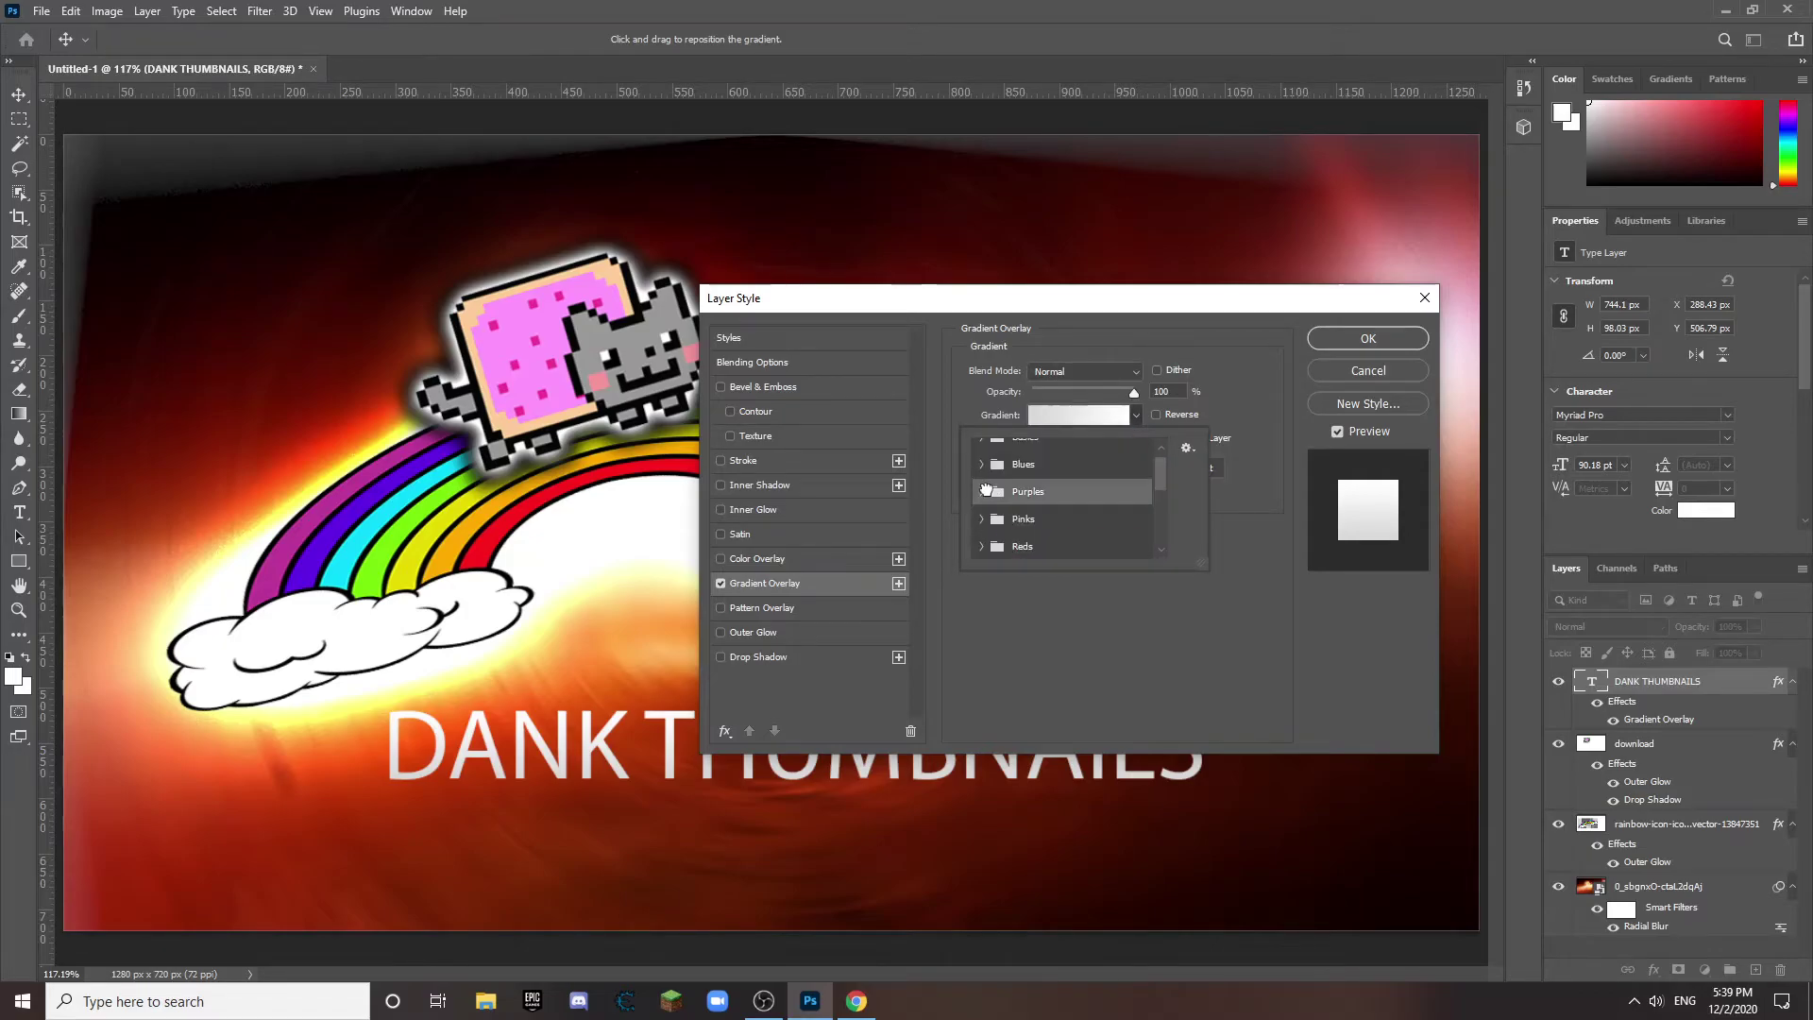
pyautogui.click(982, 491)
pyautogui.click(986, 493)
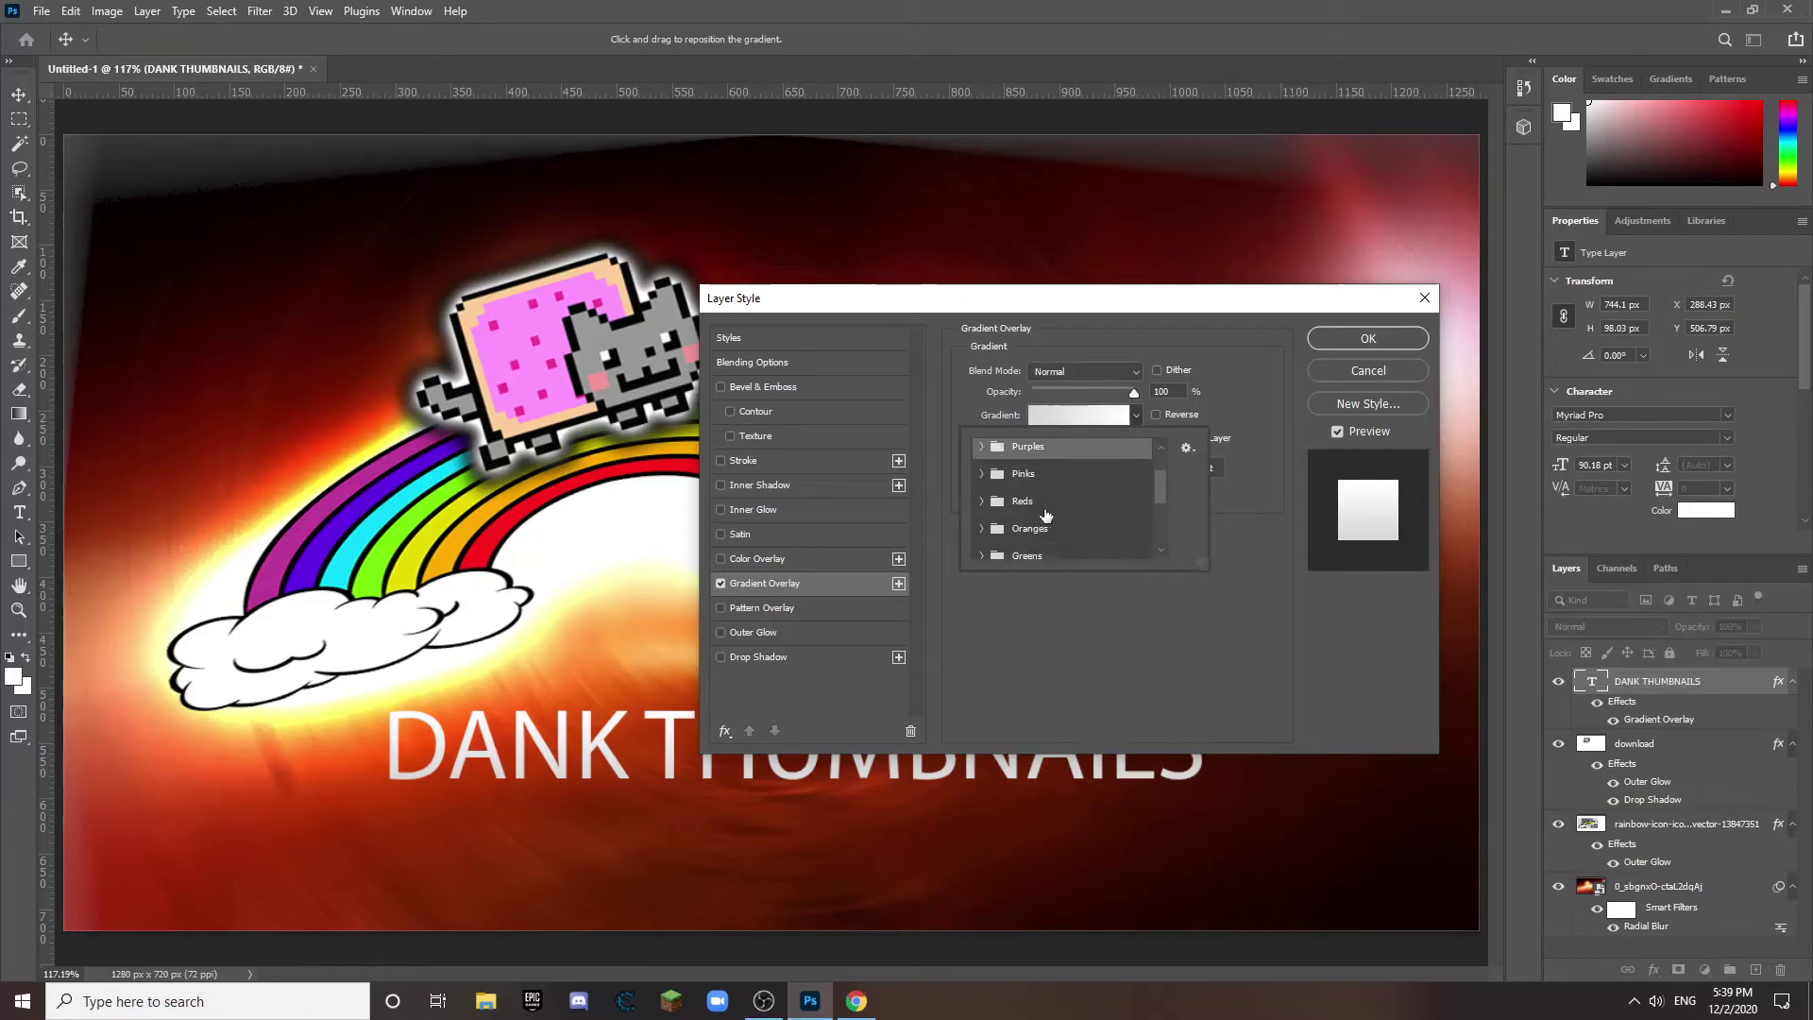
pyautogui.click(1032, 512)
pyautogui.scroll(-1, 1065, 541)
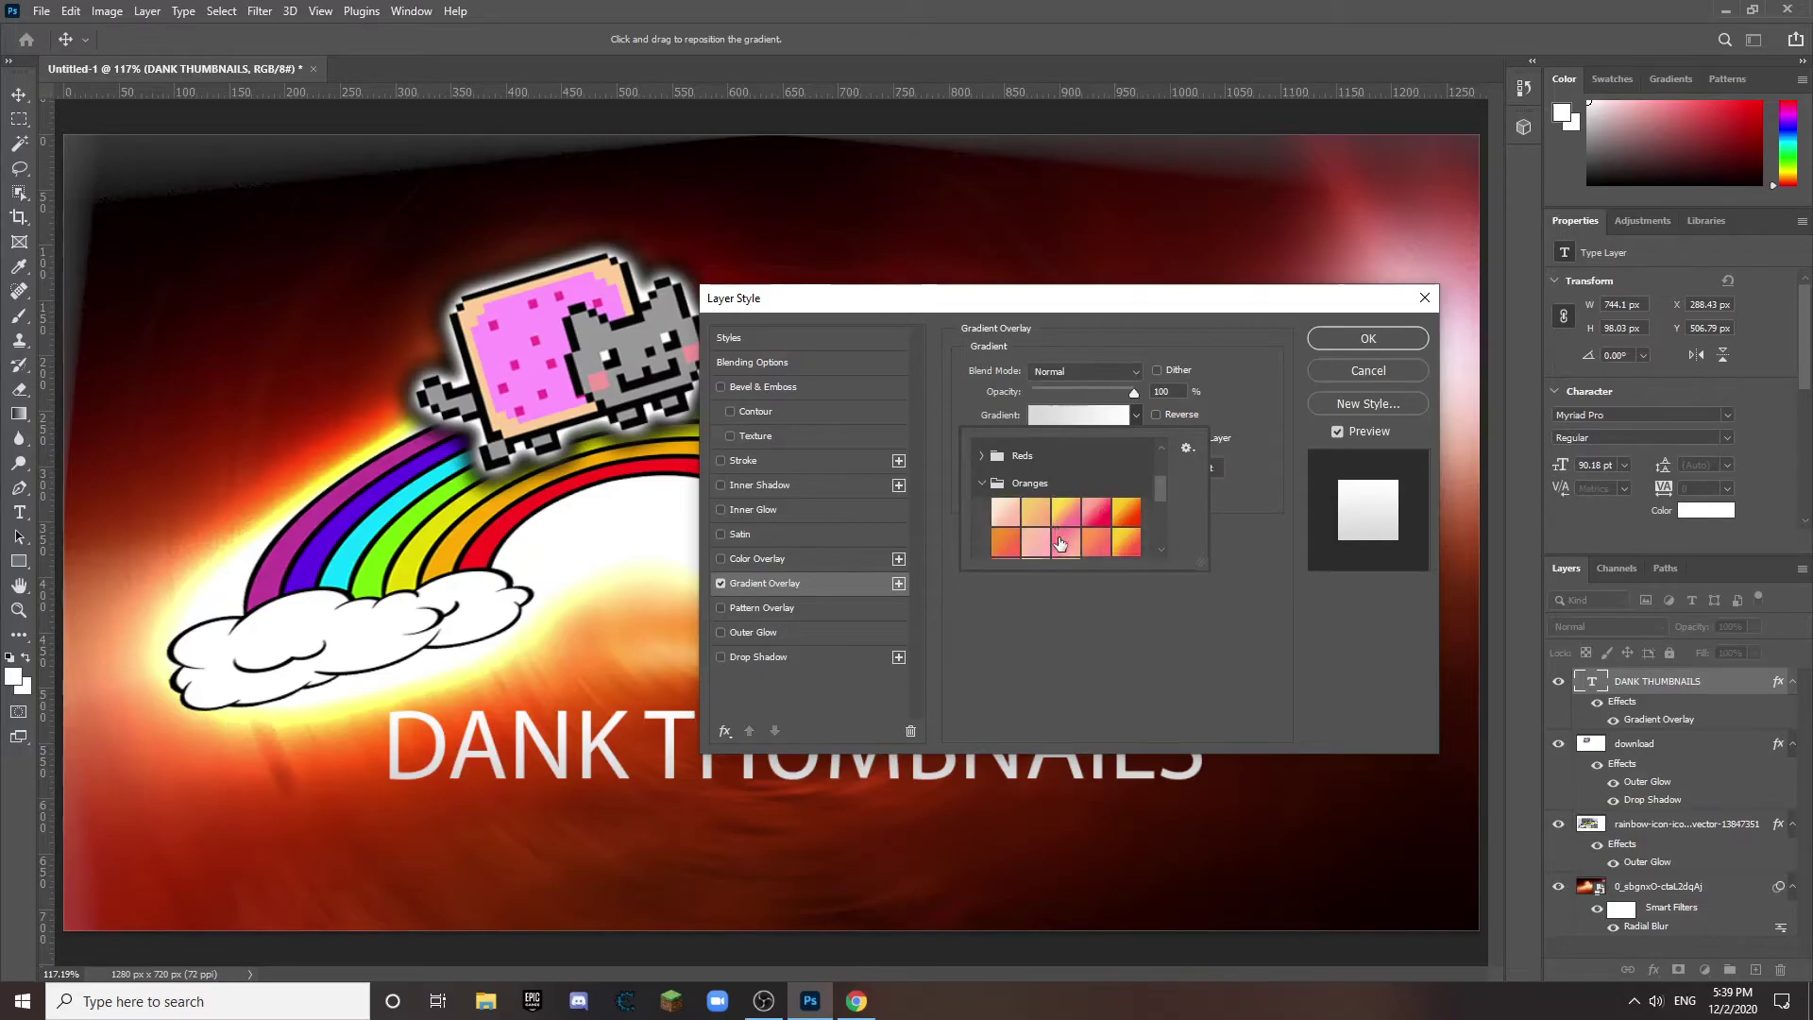
pyautogui.click(1097, 512)
pyautogui.click(1062, 544)
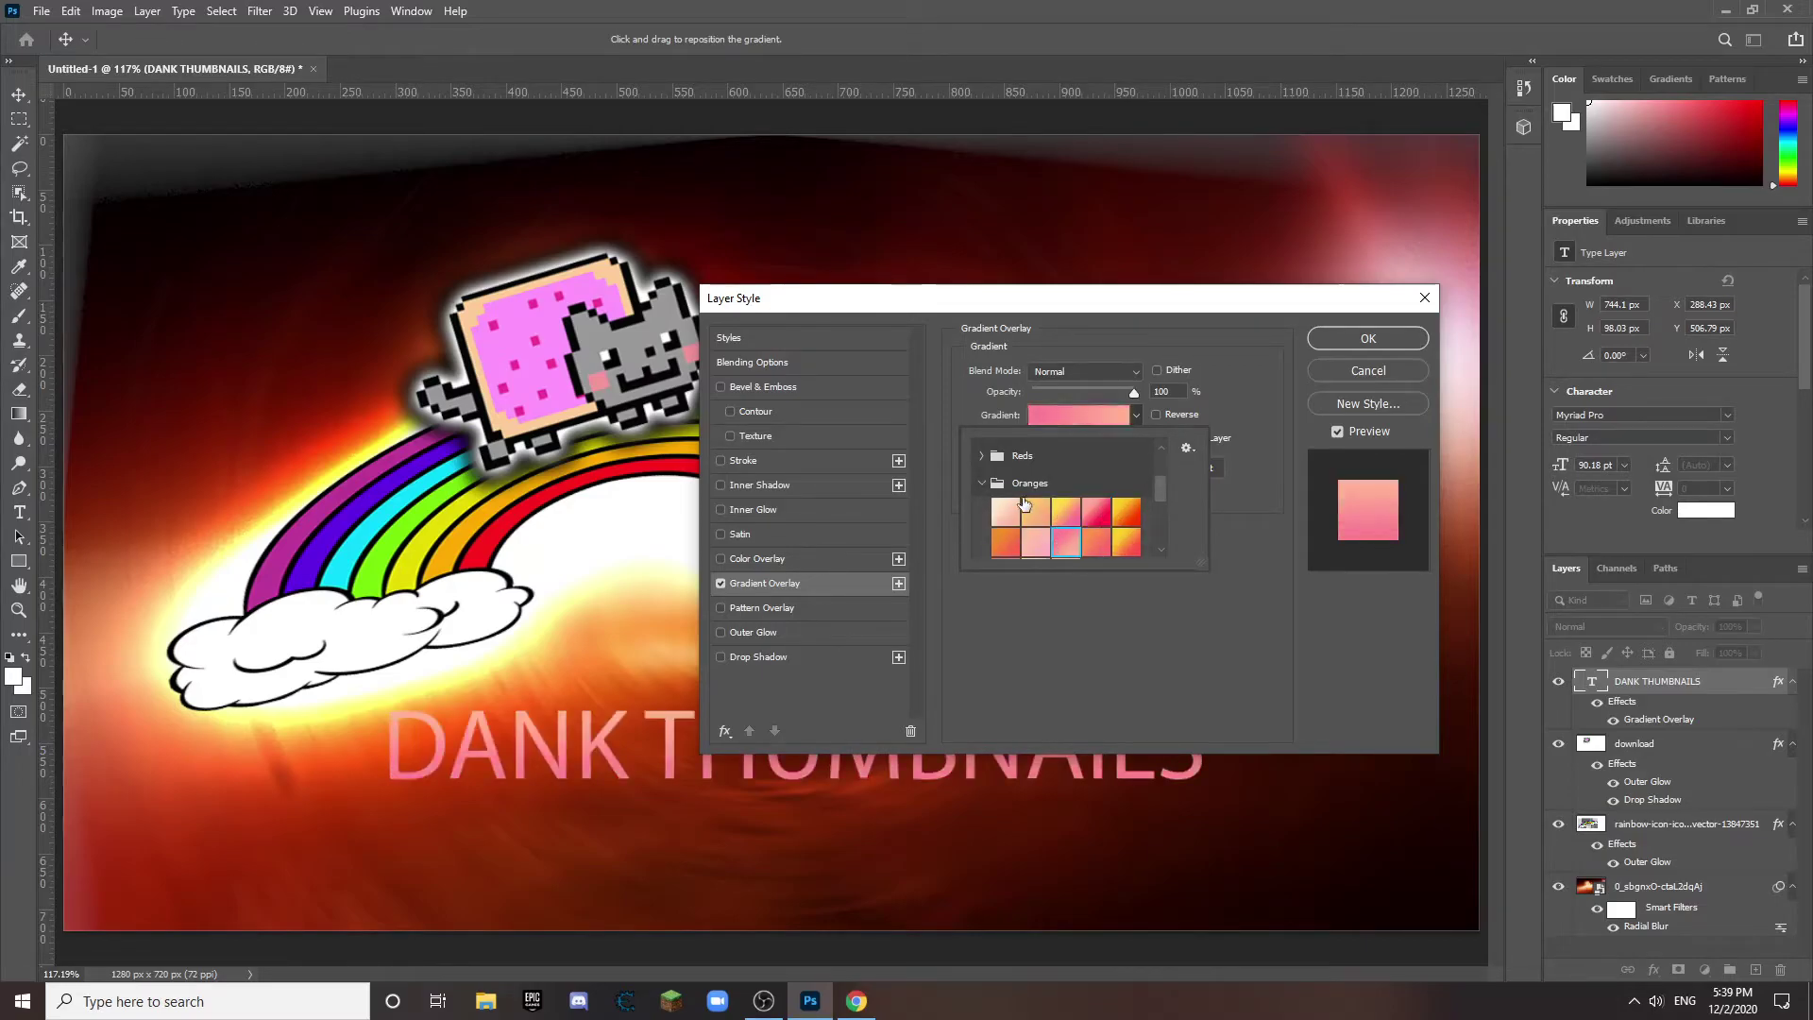
# Step: Browse the other gradient groups and apply a pale-to-mint green preset from Greens to the text's gradient overlay
pyautogui.click(982, 482)
pyautogui.scroll(-1, 1029, 520)
pyautogui.scroll(-1, 996, 543)
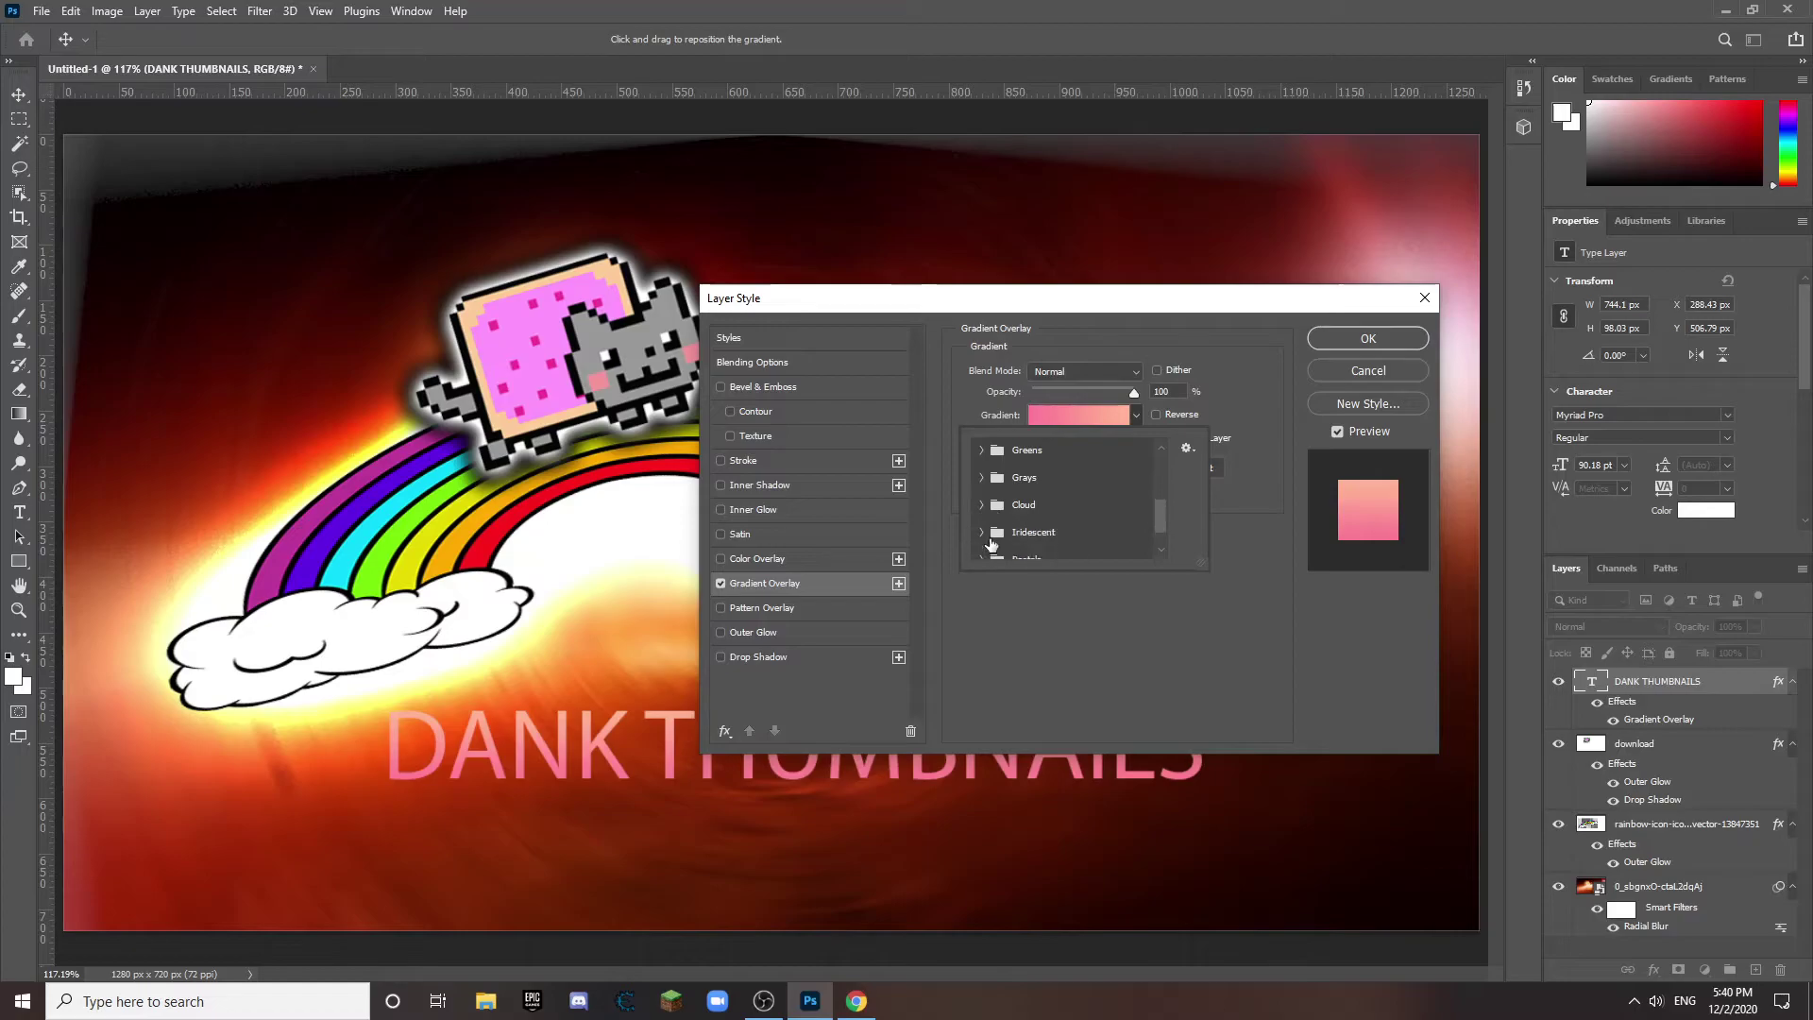
pyautogui.scroll(-1, 991, 542)
pyautogui.click(981, 491)
pyautogui.click(982, 491)
pyautogui.scroll(-1, 988, 514)
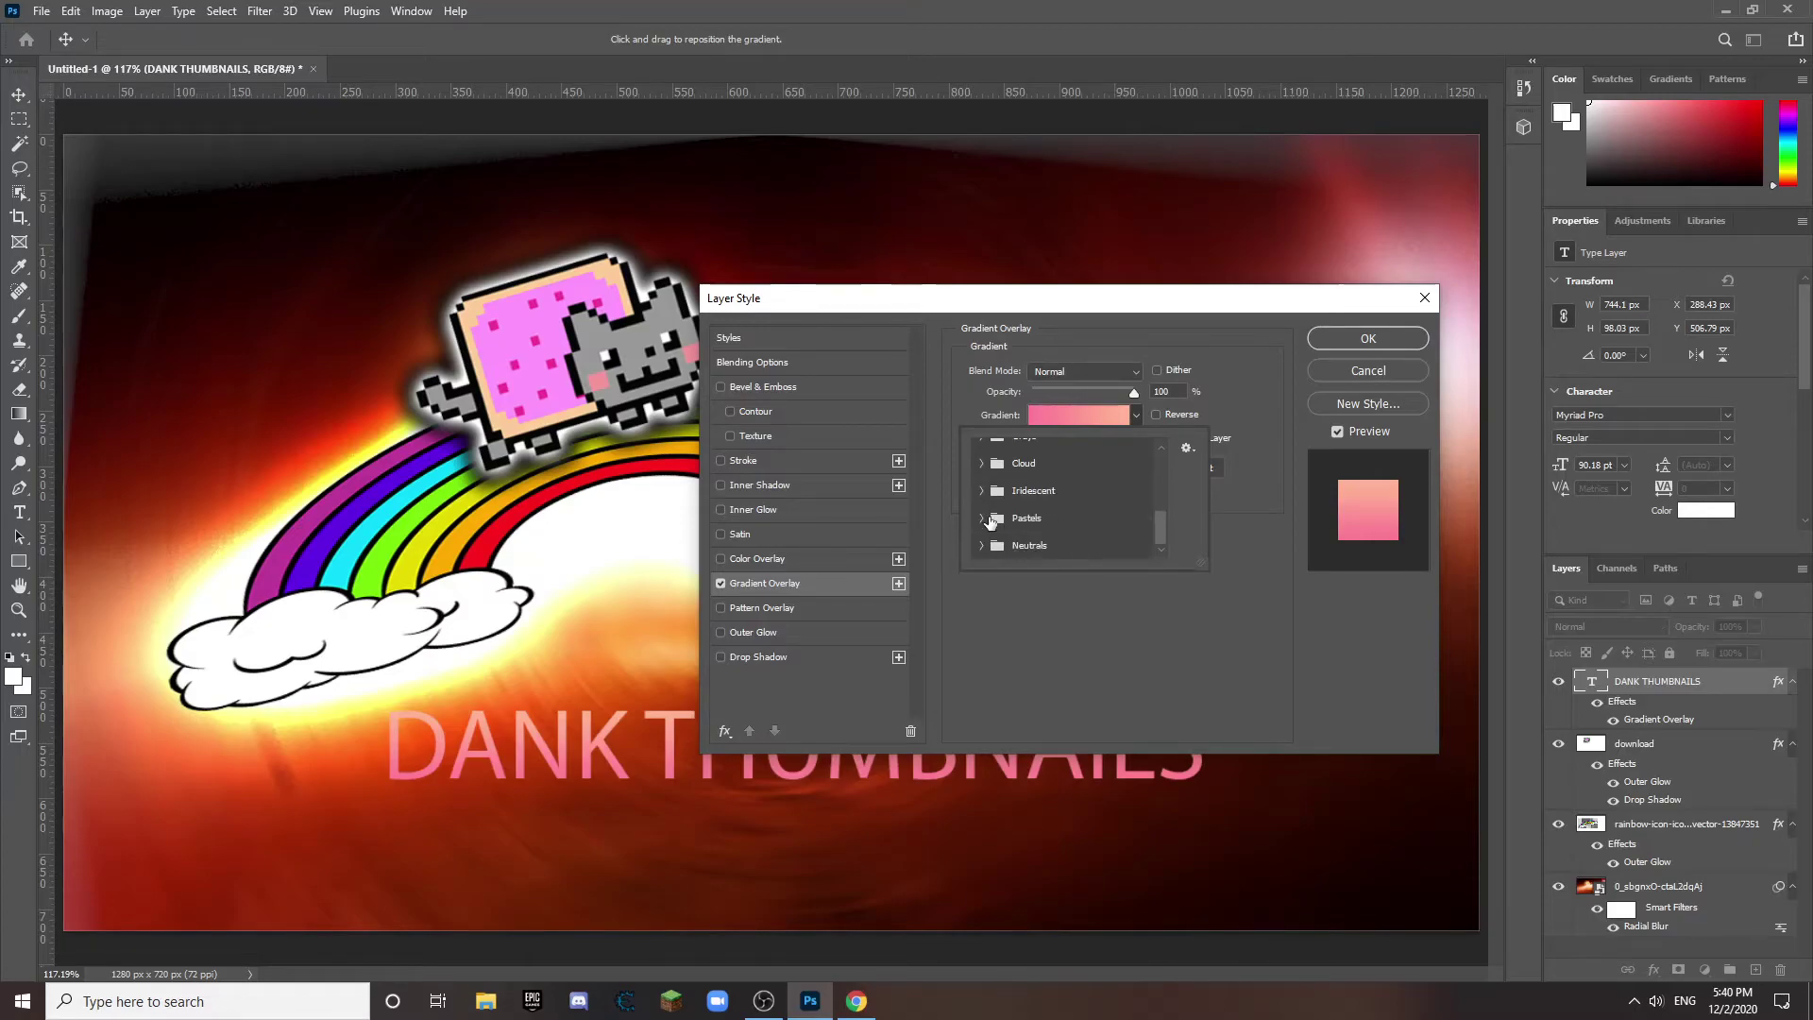
pyautogui.scroll(1, 989, 520)
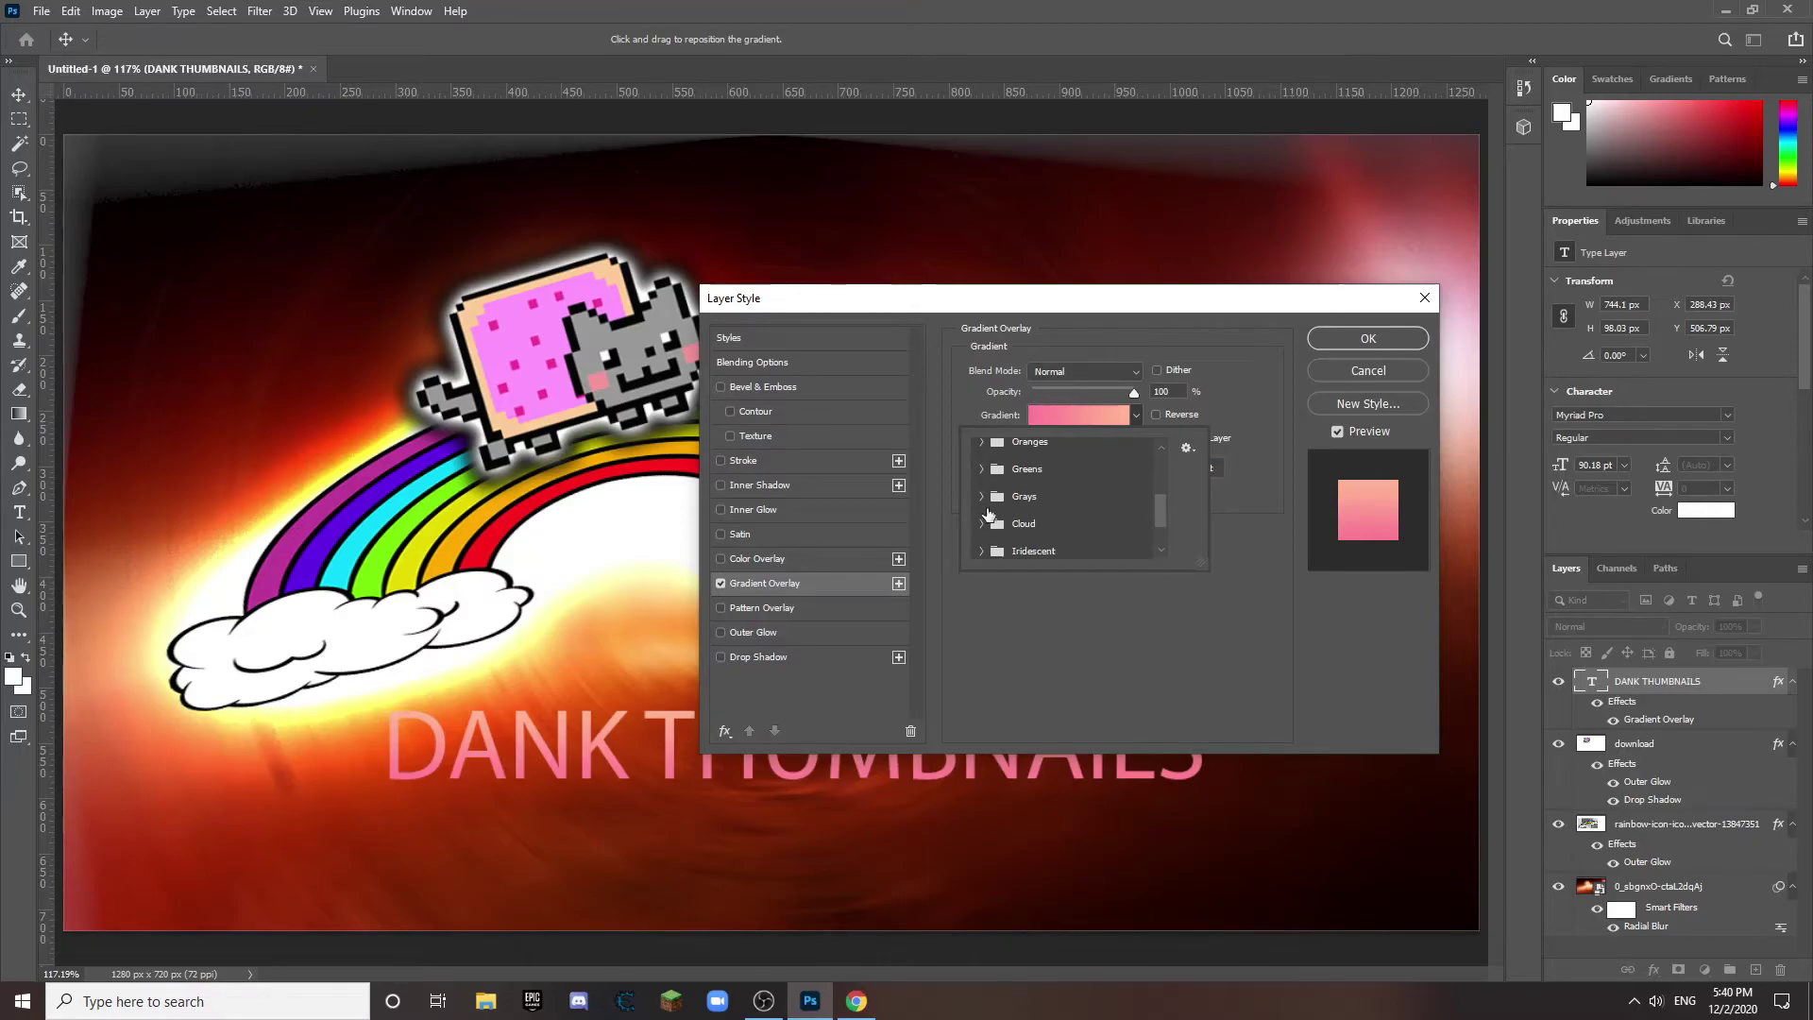
pyautogui.click(981, 469)
pyautogui.scroll(1, 982, 485)
pyautogui.scroll(-1, 1089, 539)
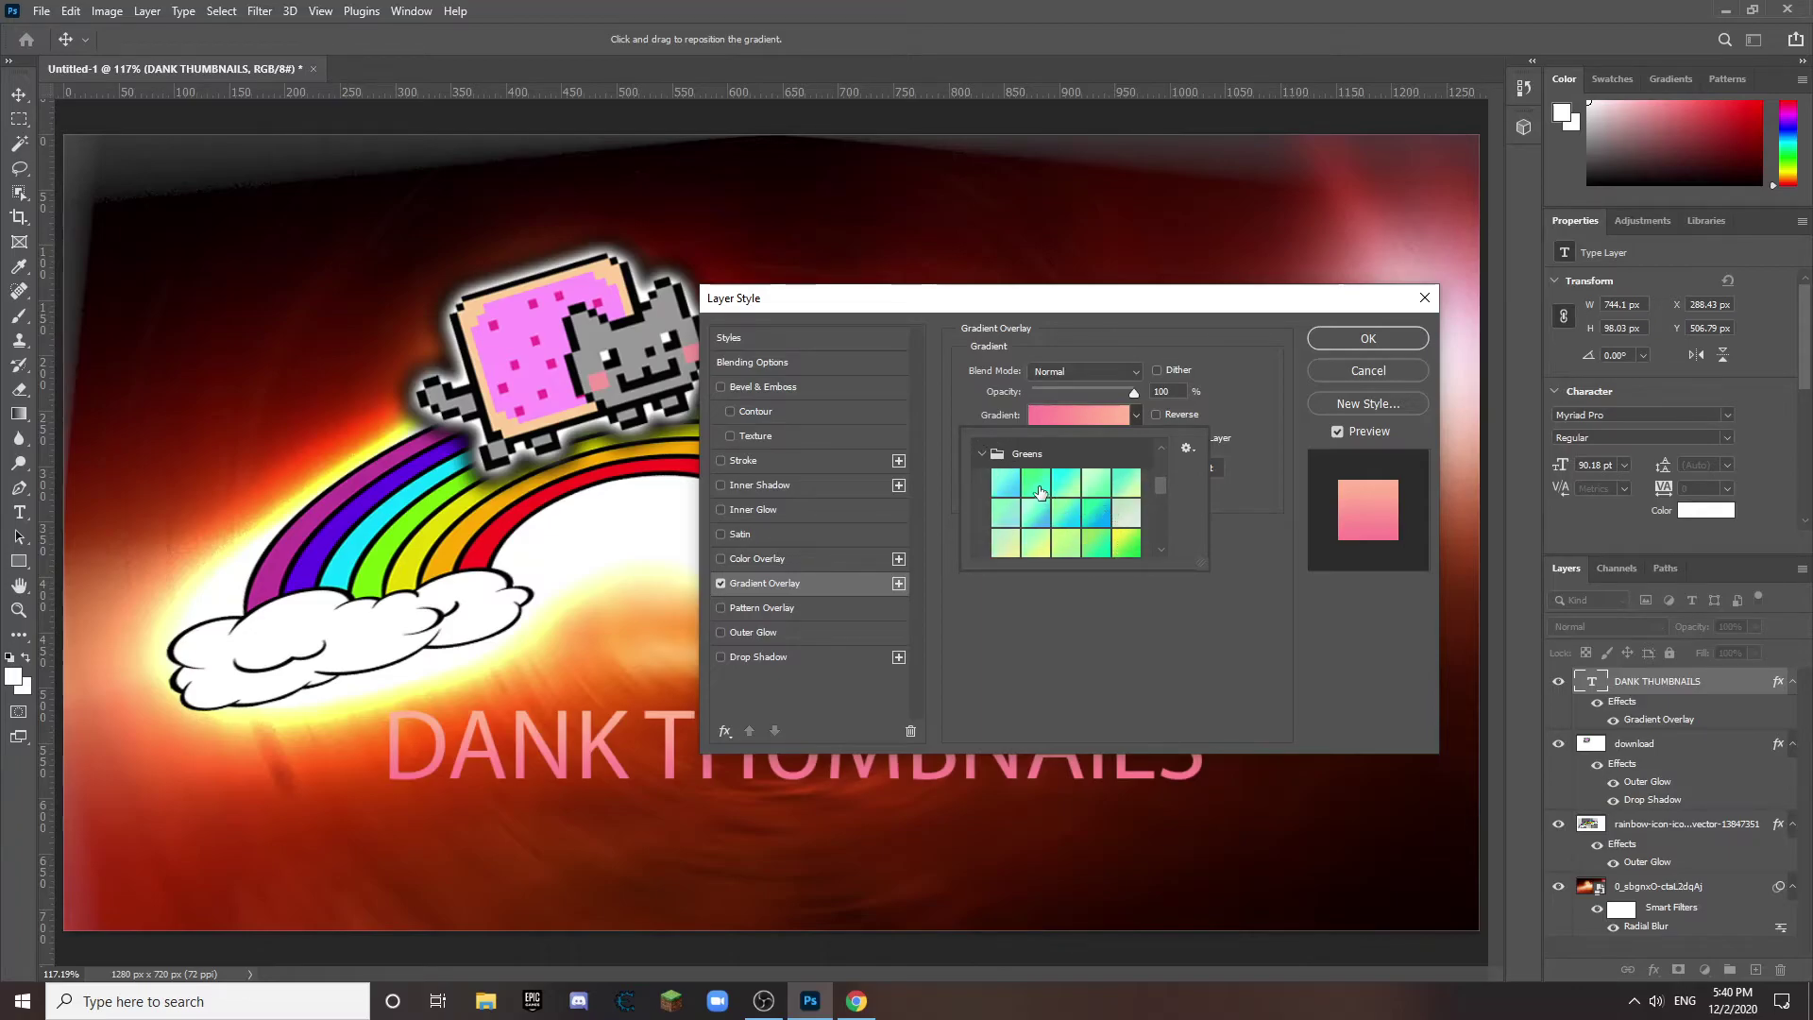
pyautogui.click(1037, 485)
pyautogui.click(996, 483)
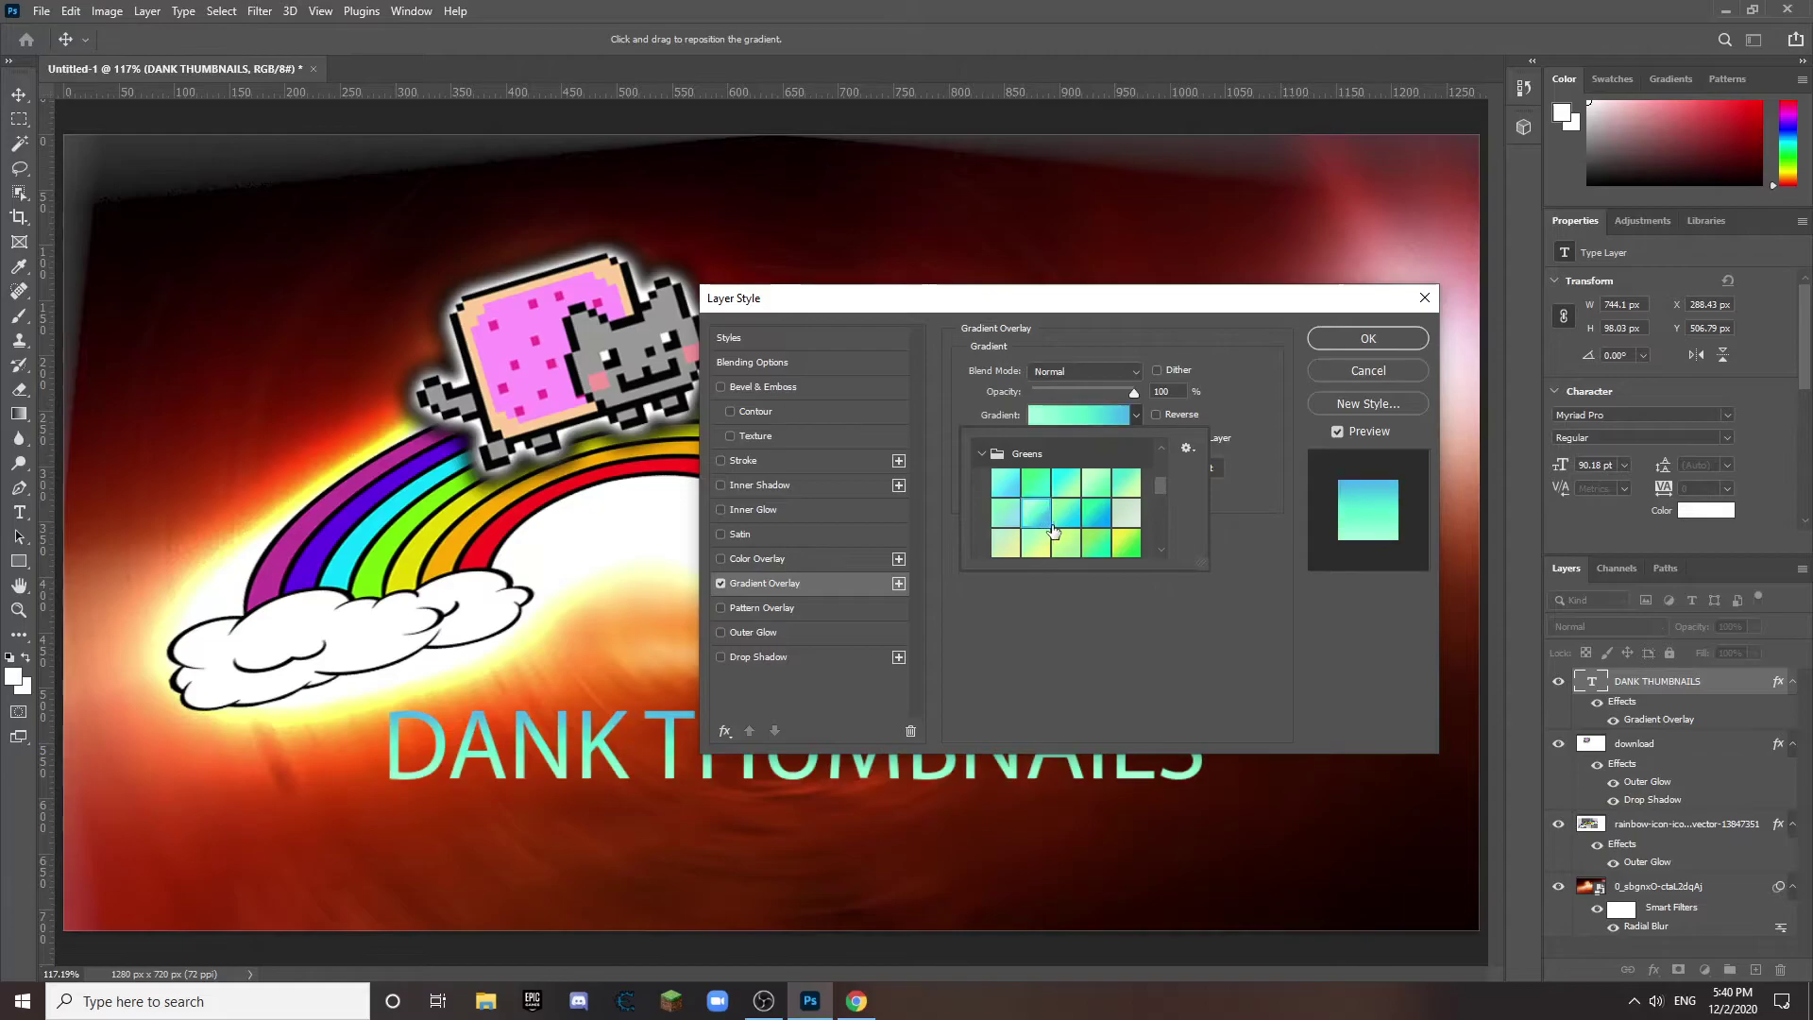
pyautogui.click(1069, 484)
pyautogui.click(1102, 488)
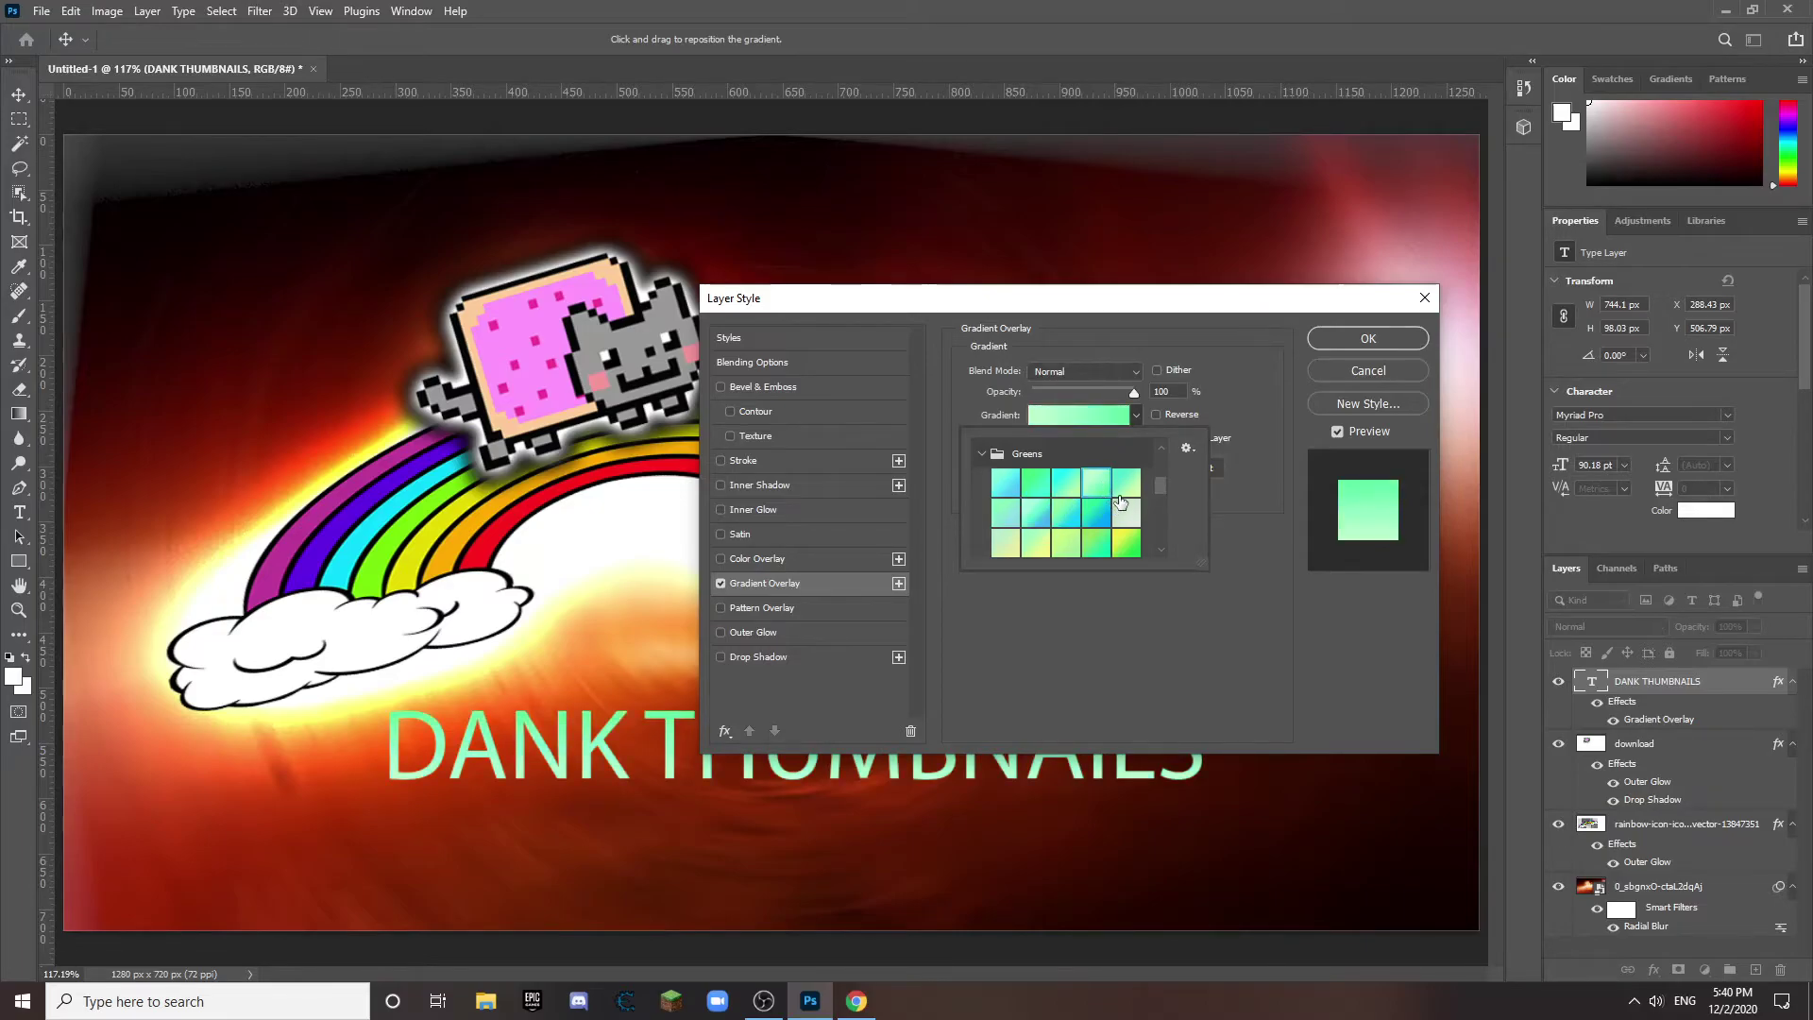
# Step: Try the Linear Dodge (Add) blend mode on the gradient overlay, then return it to Normal
pyautogui.click(1084, 371)
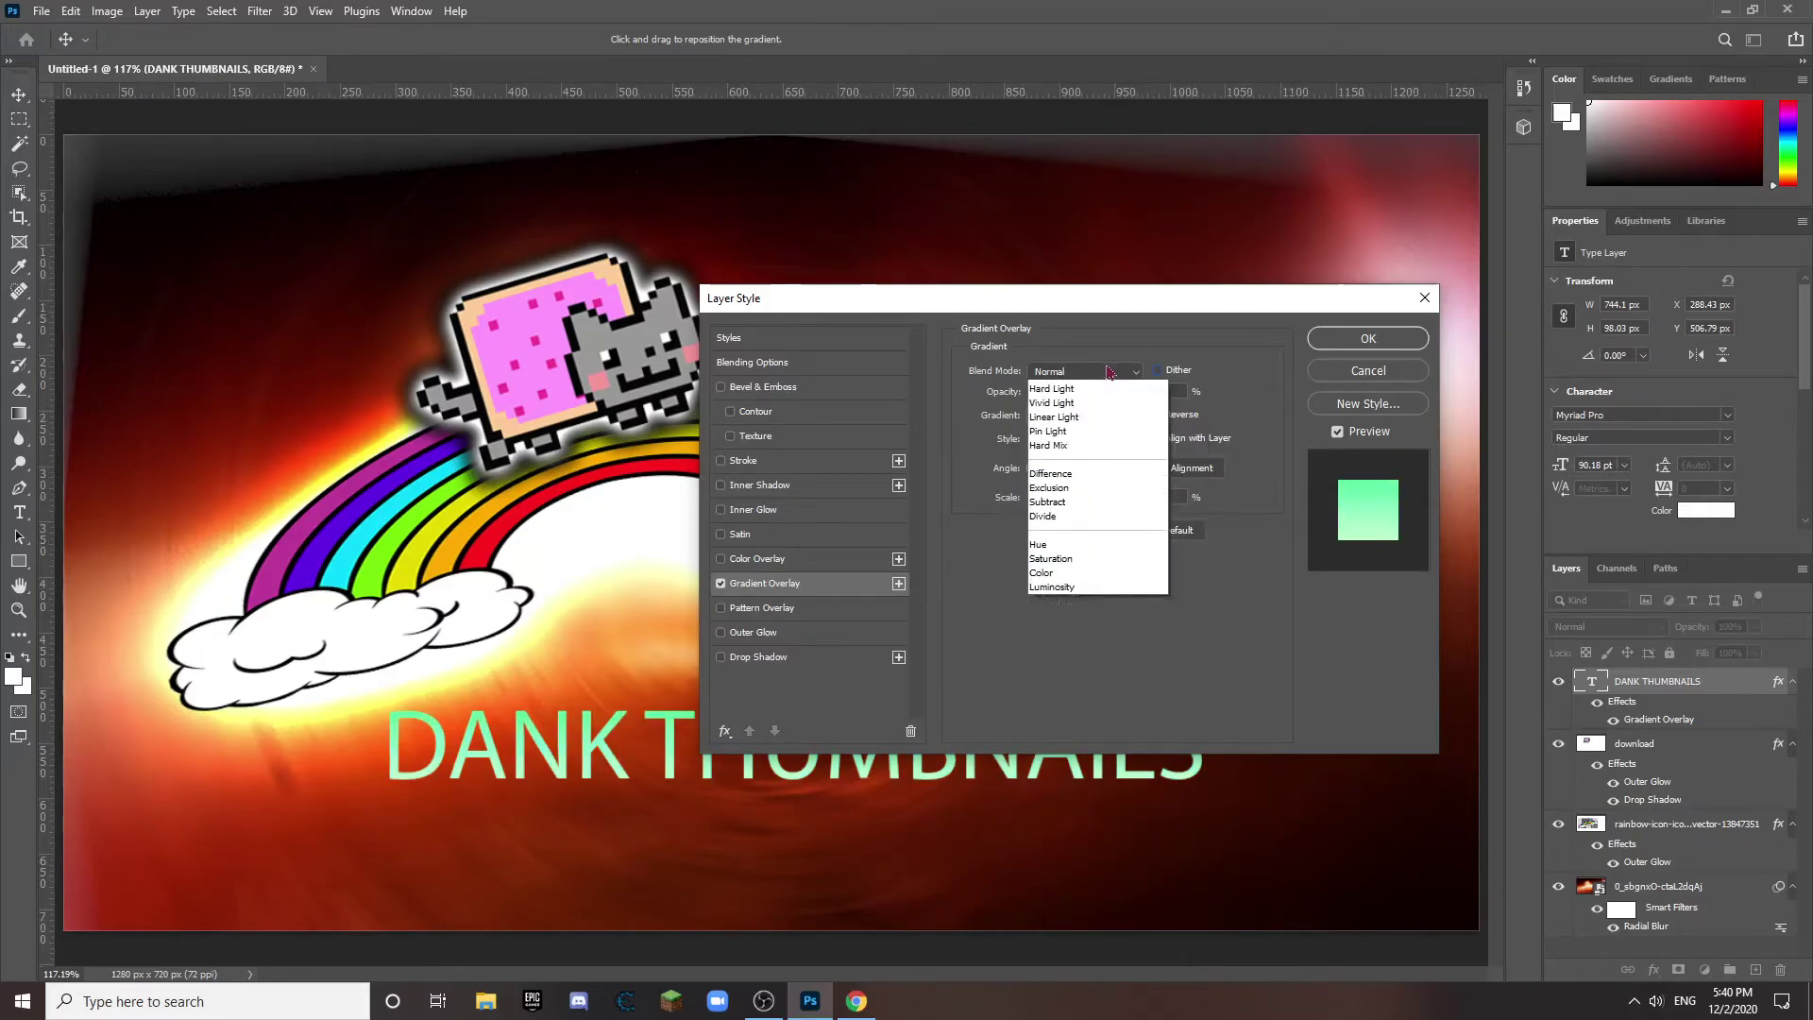
pyautogui.click(1097, 561)
pyautogui.click(1084, 371)
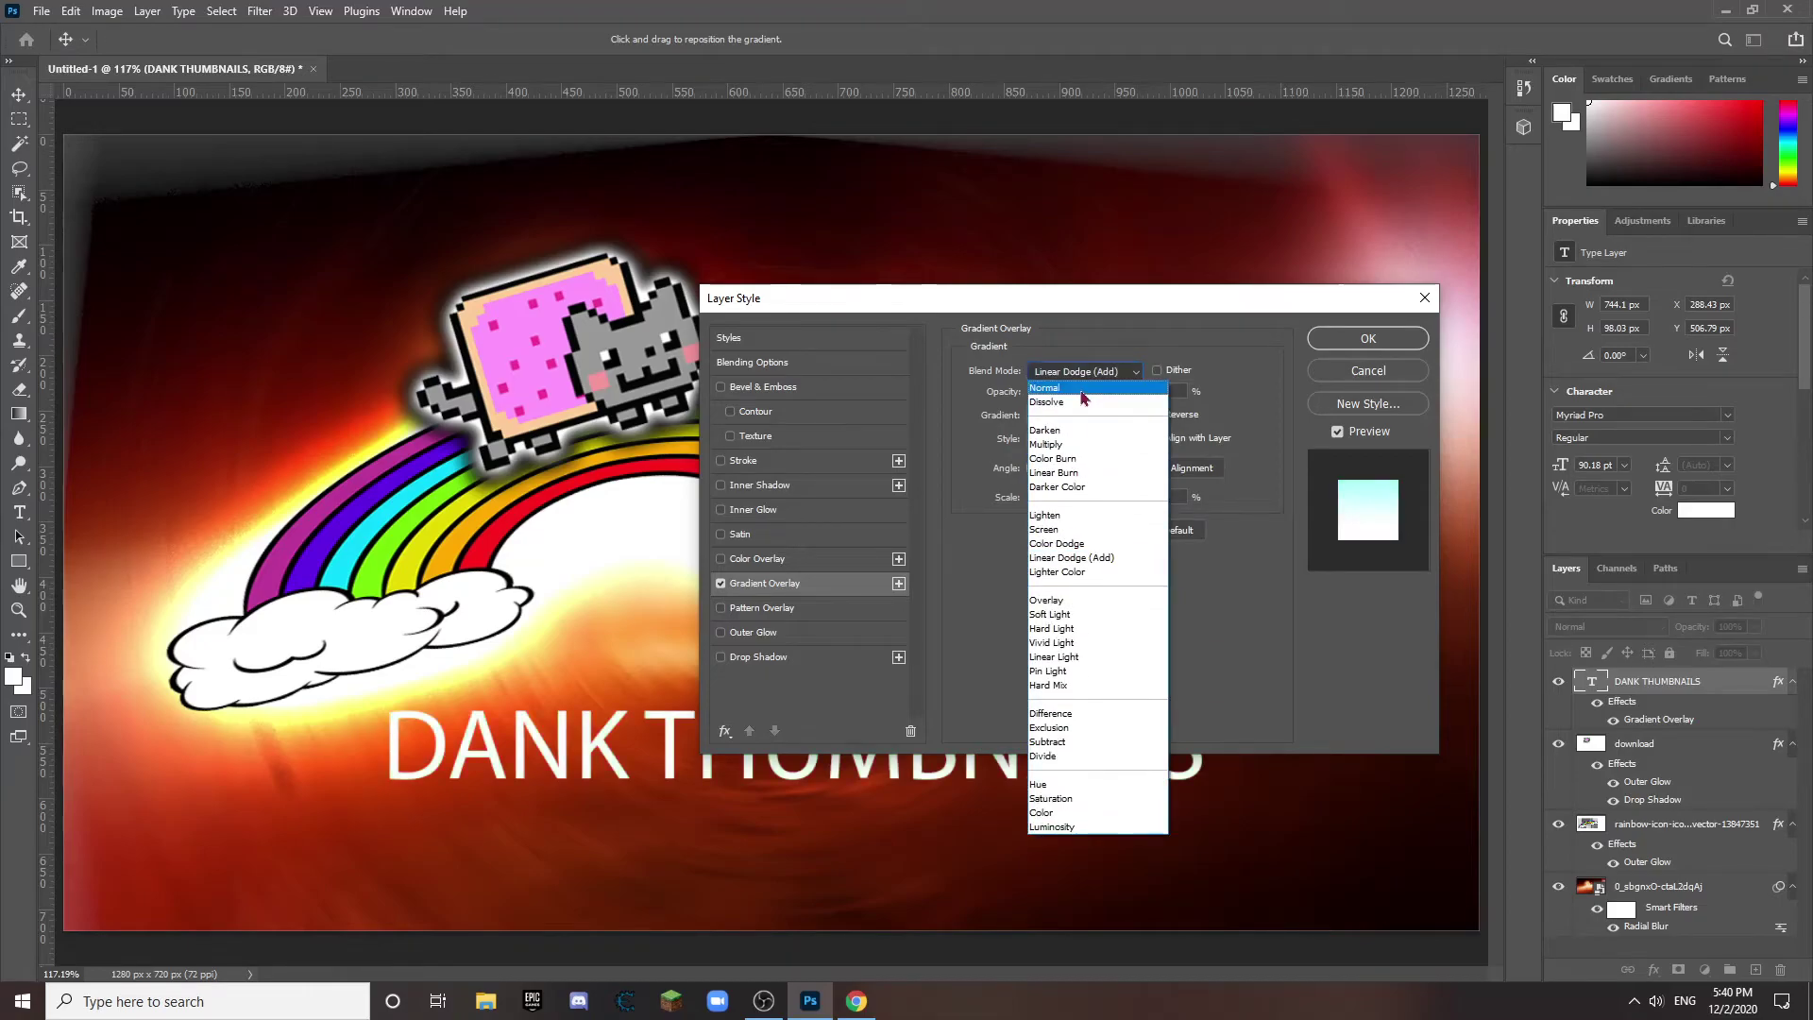
pyautogui.click(1062, 515)
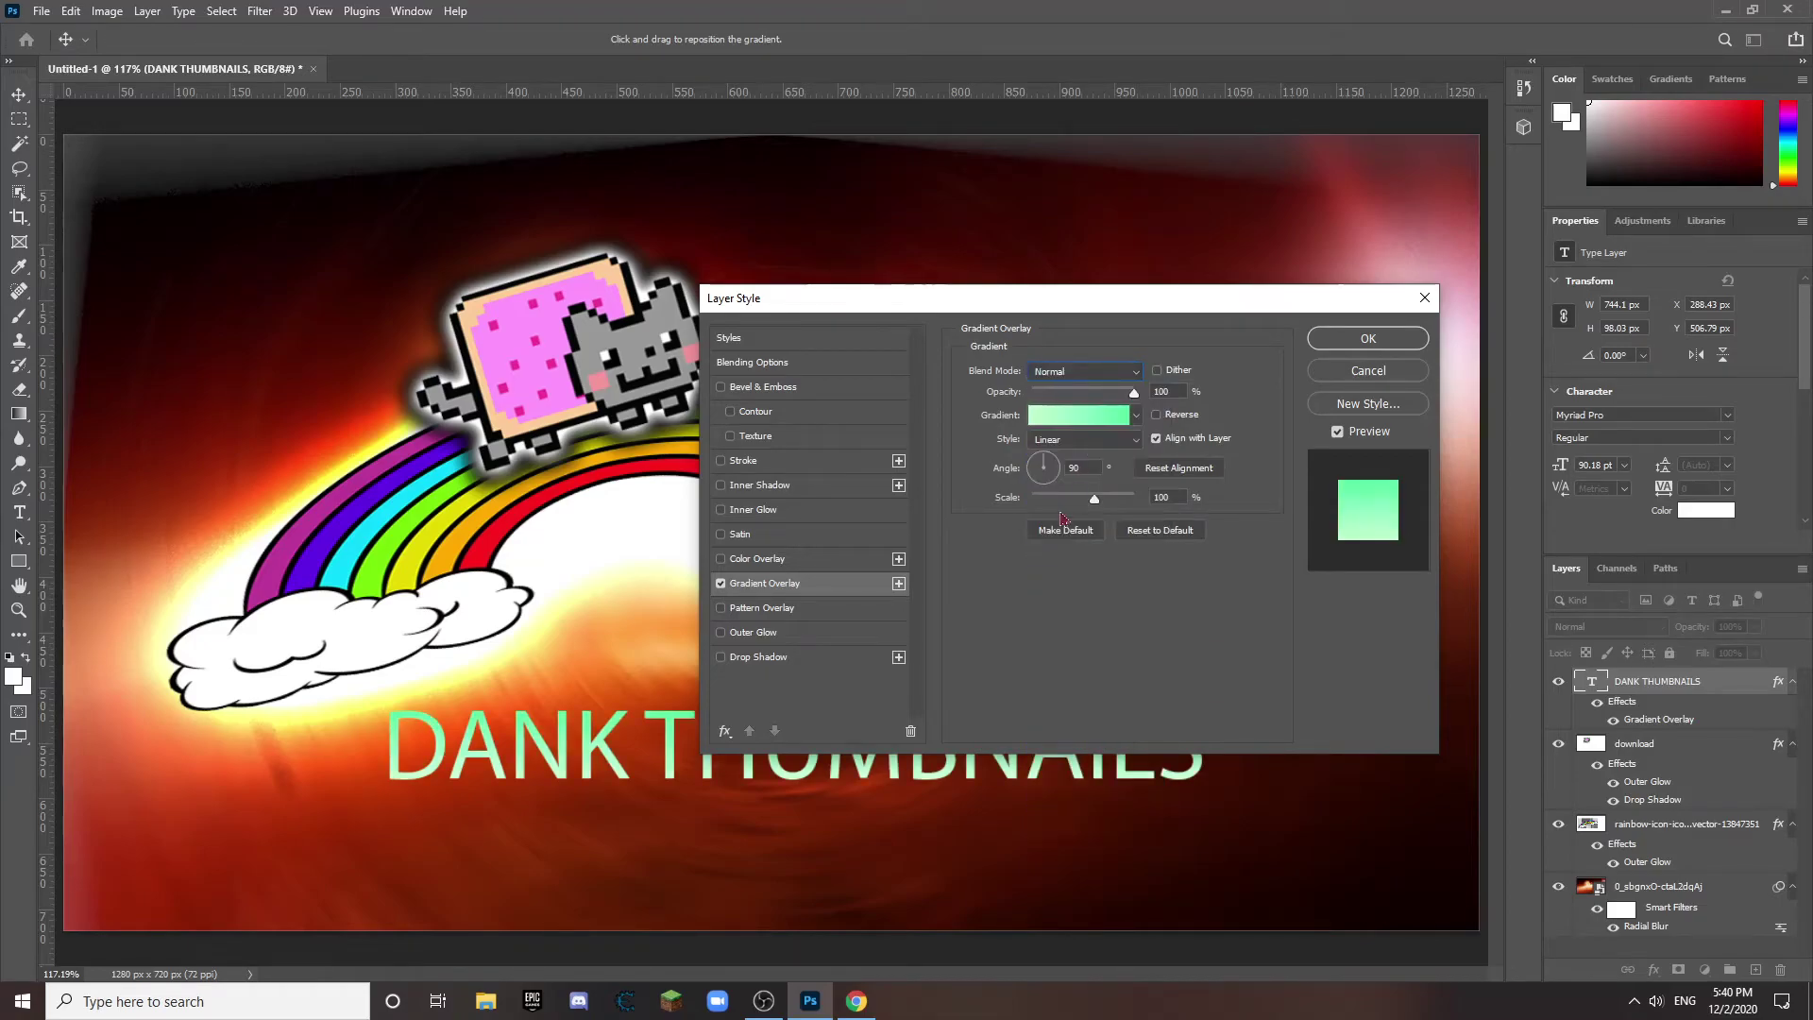
# Step: Enable an Outer Glow with a size of 4 px and a Drop Shadow on the text, and apply the style
pyautogui.click(722, 633)
pyautogui.click(736, 657)
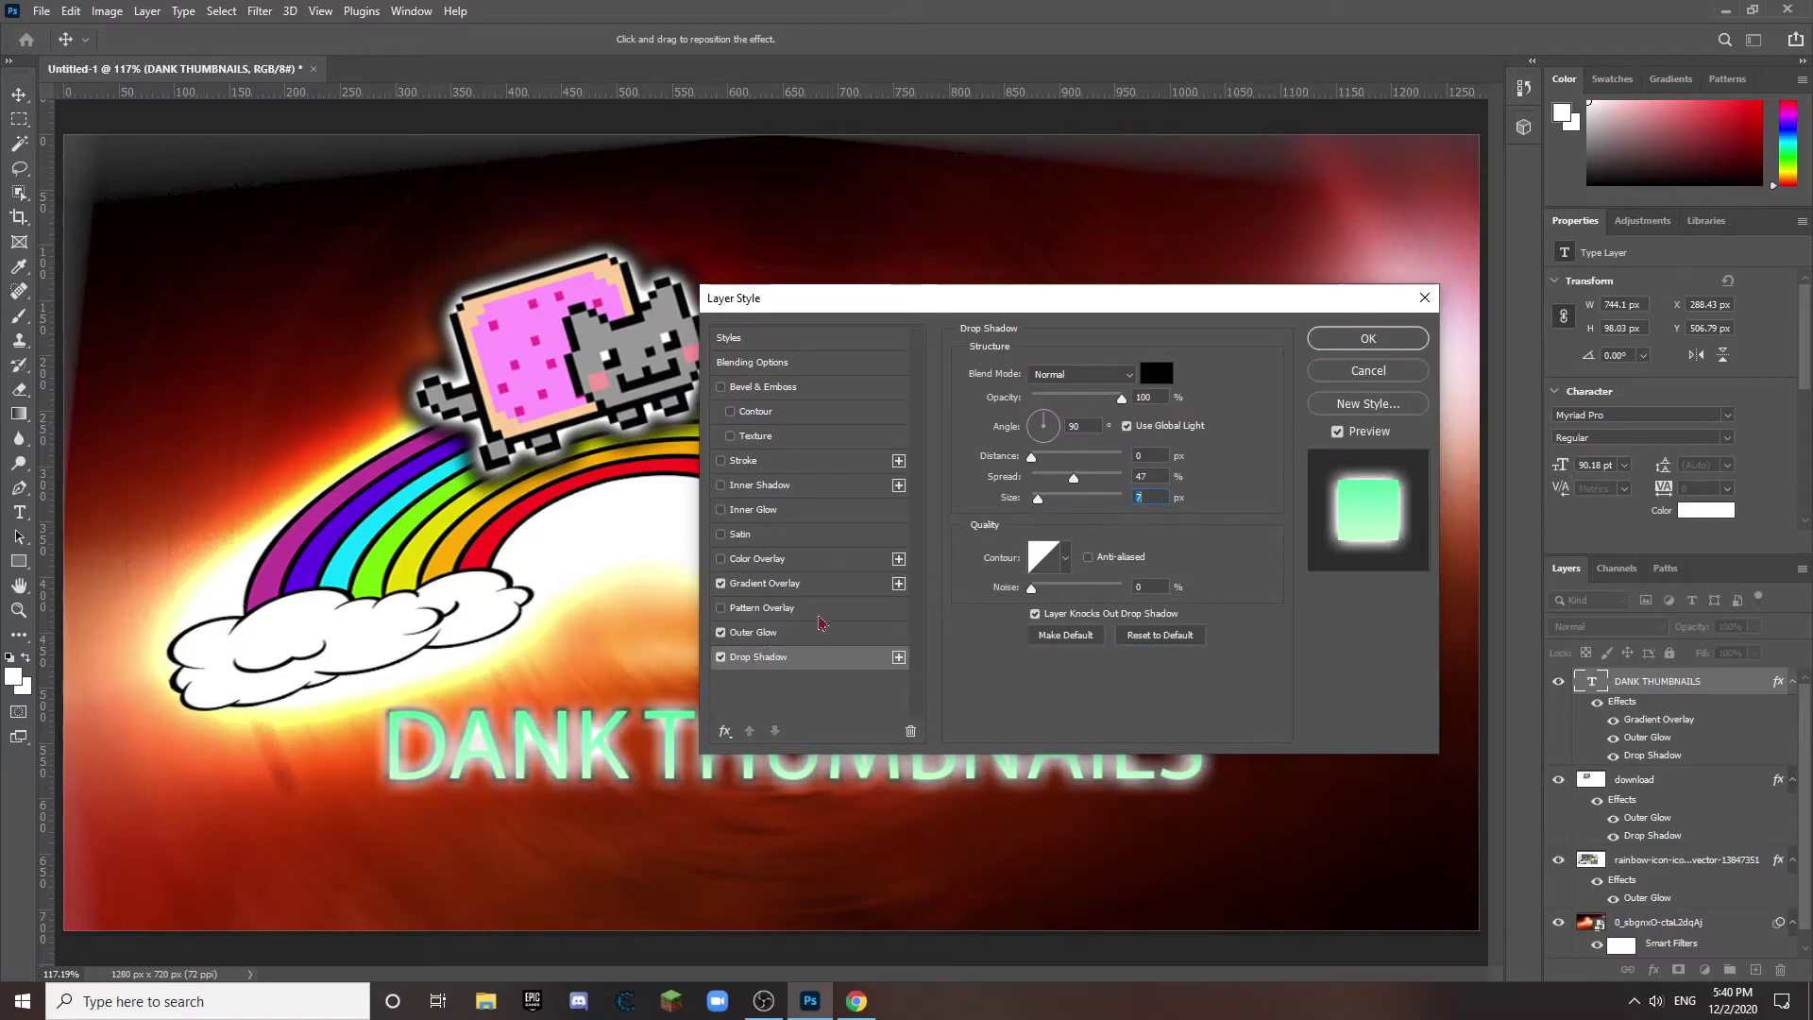
pyautogui.click(808, 633)
pyautogui.moveTo(1044, 540); pyautogui.dragTo(1040, 540)
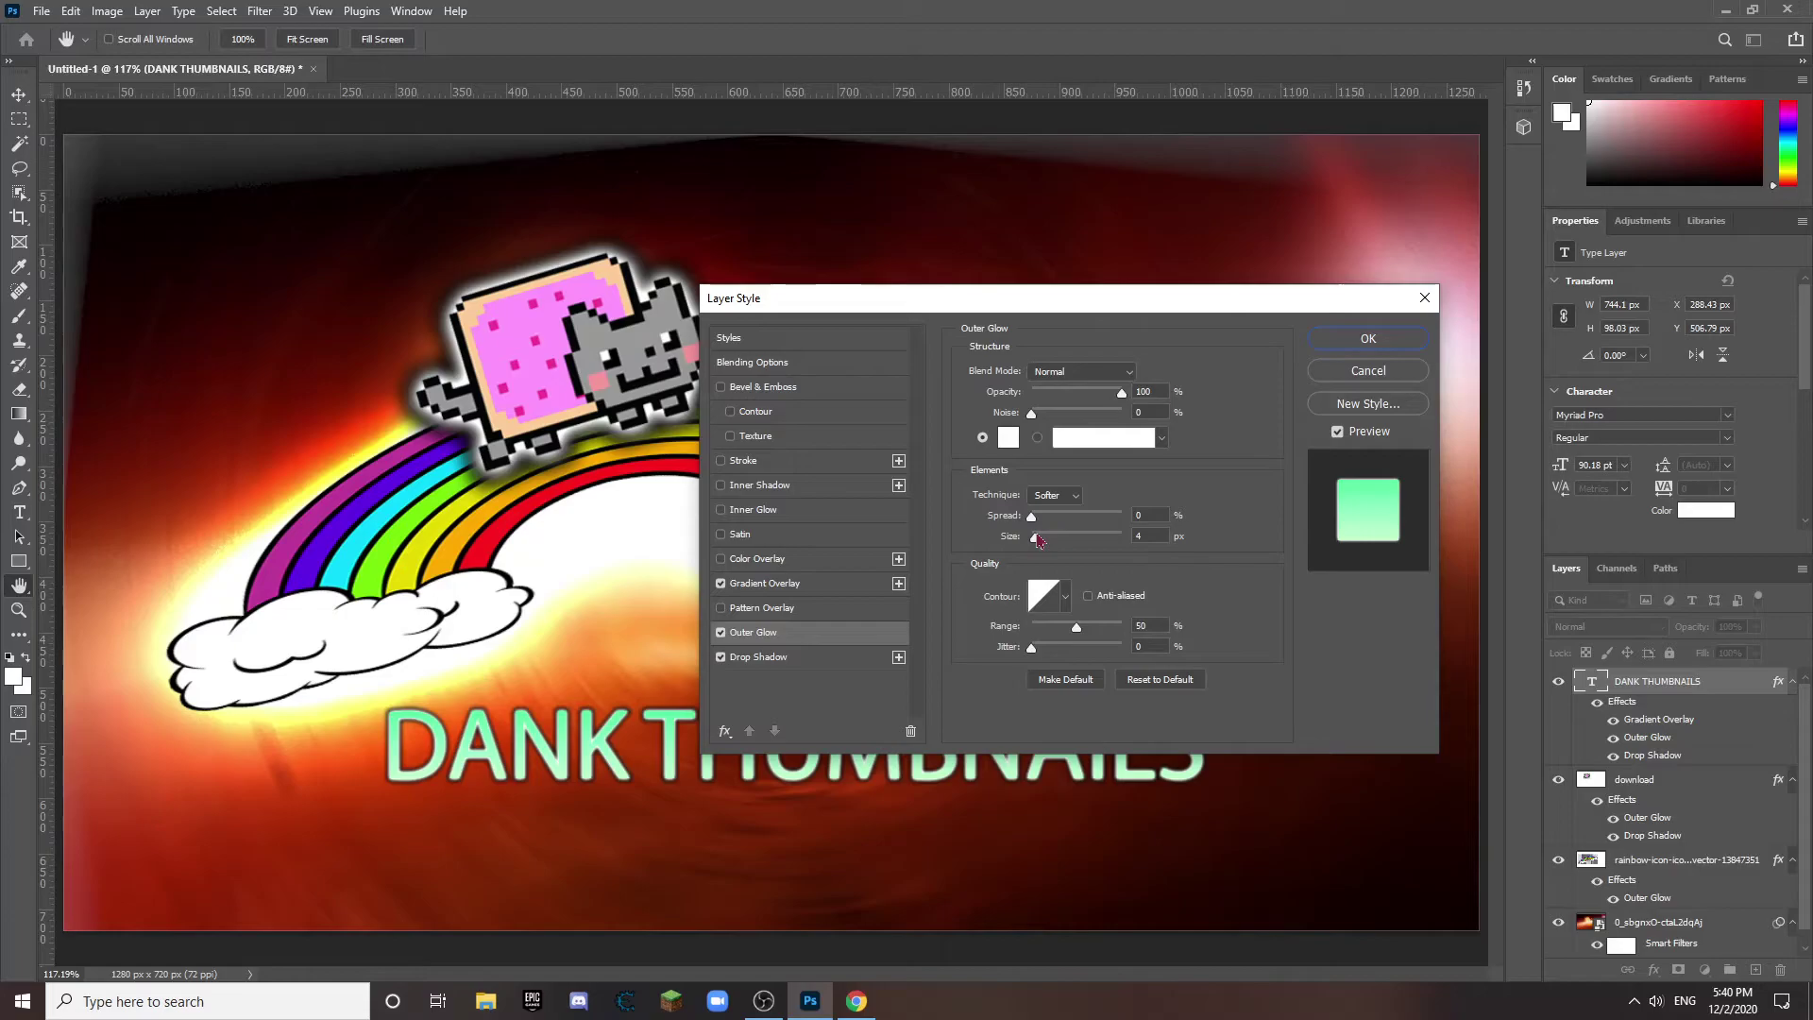
pyautogui.click(1369, 338)
# Step: Rasterize the text layer and apply a Radial Blur with amount 12, Spin method, and Good quality
pyautogui.click(326, 13)
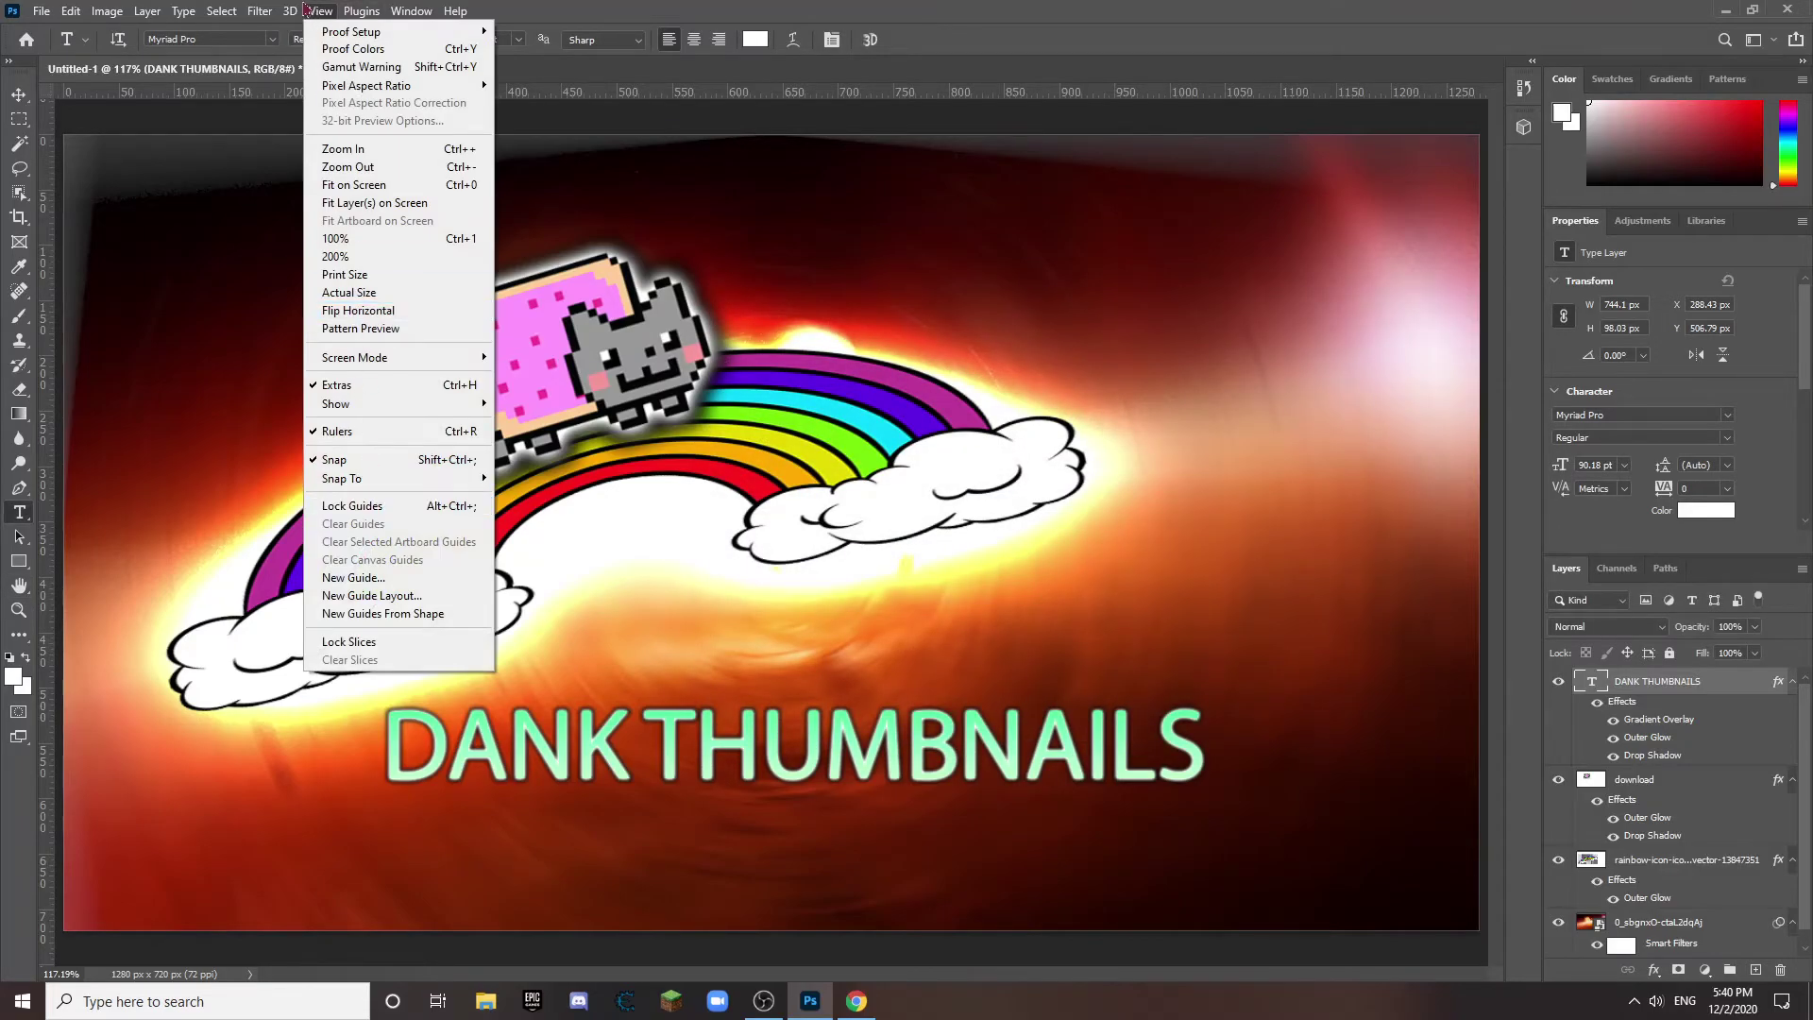
pyautogui.moveTo(260, 11)
pyautogui.moveTo(316, 254)
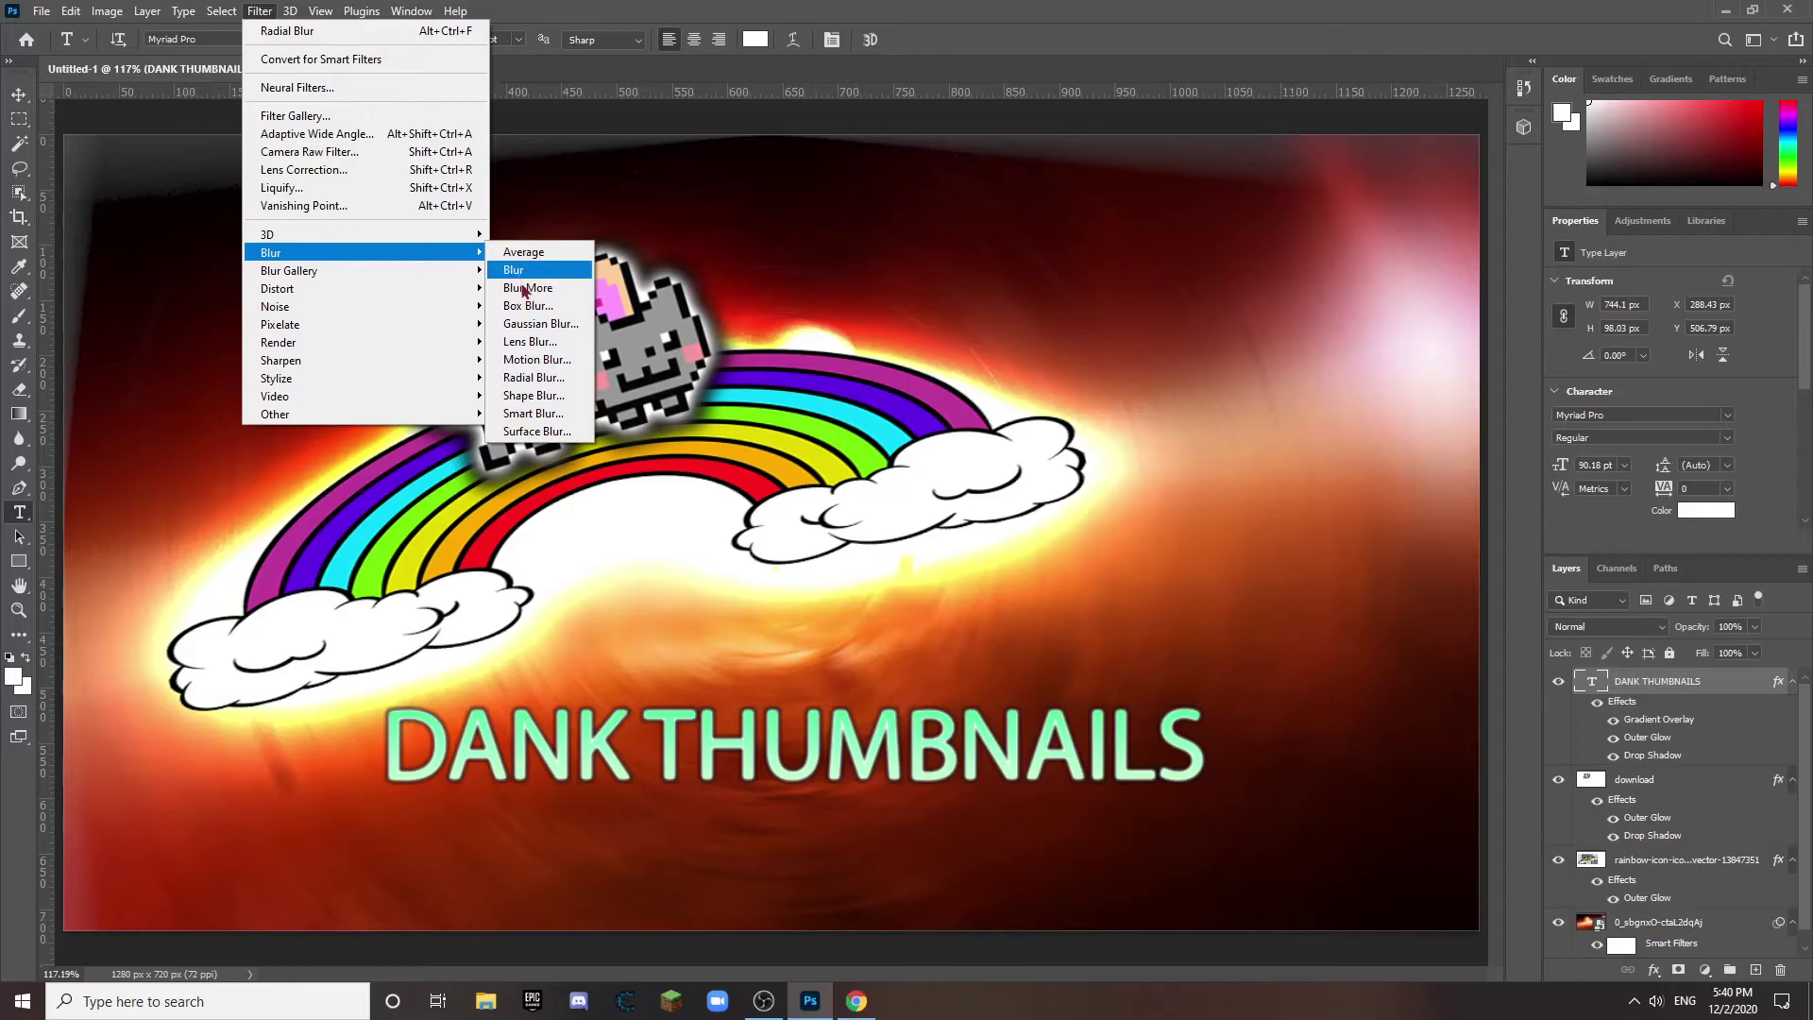
pyautogui.click(573, 378)
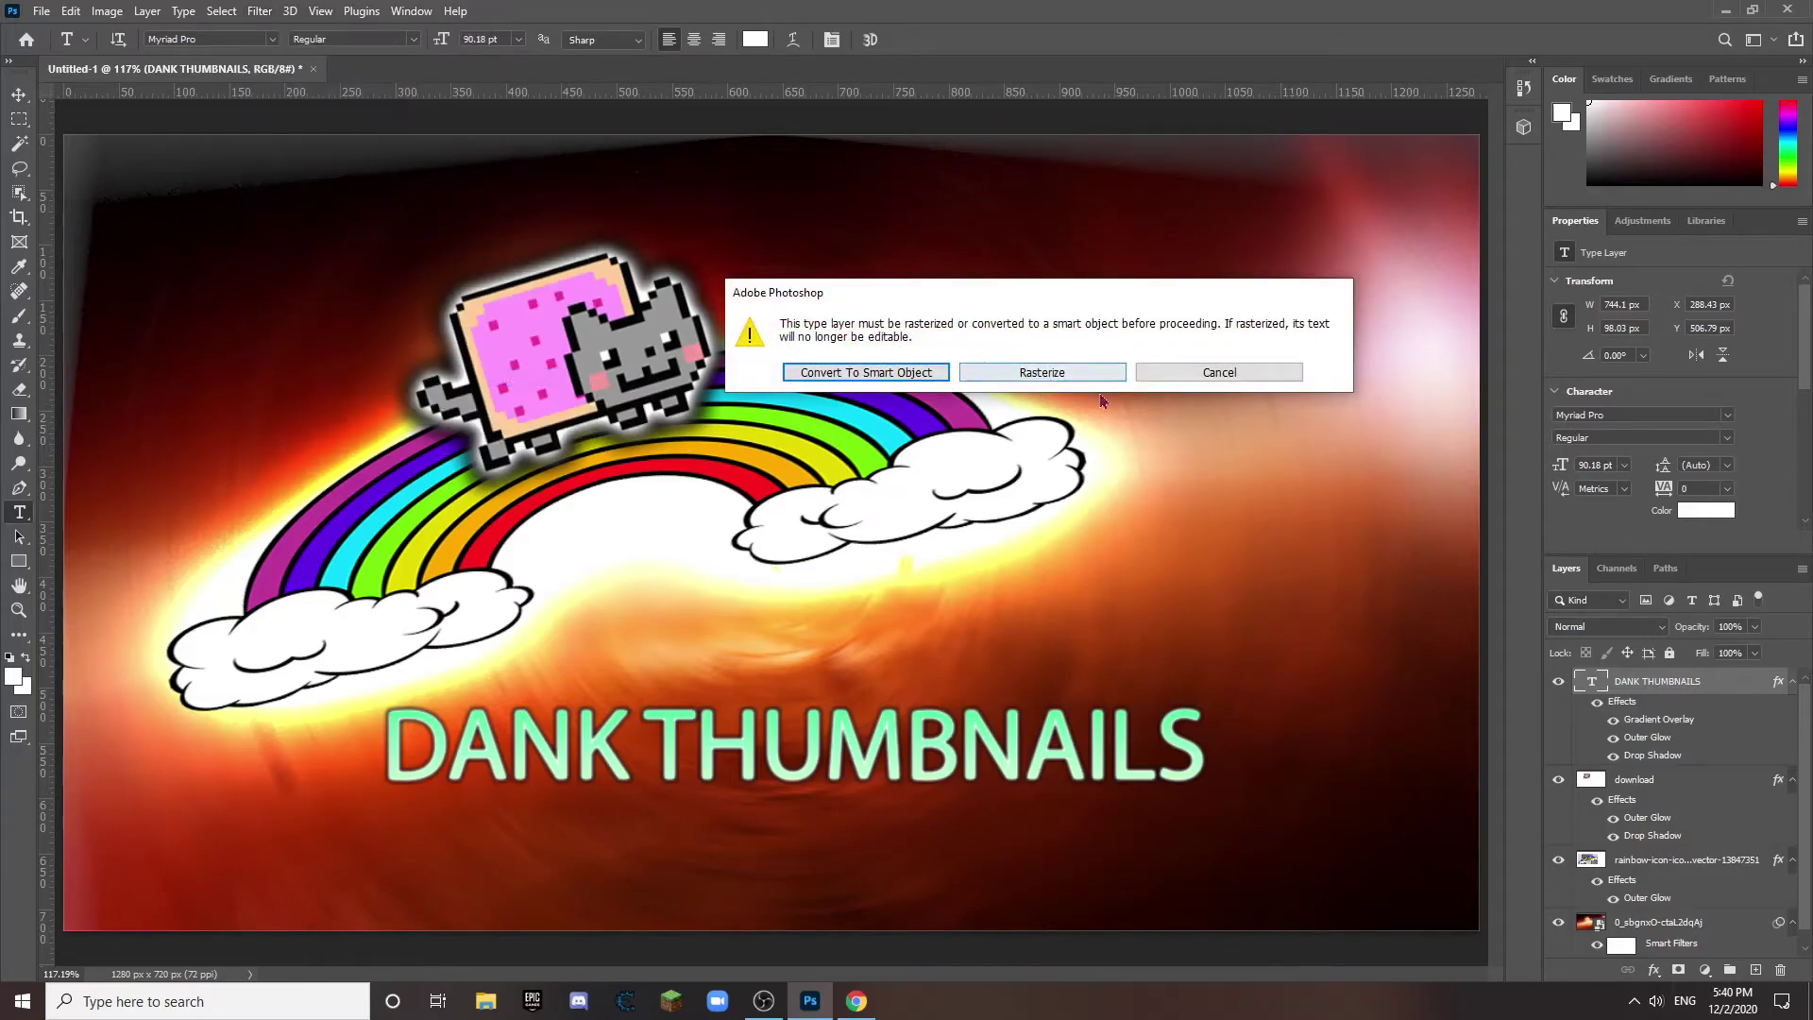
pyautogui.click(998, 374)
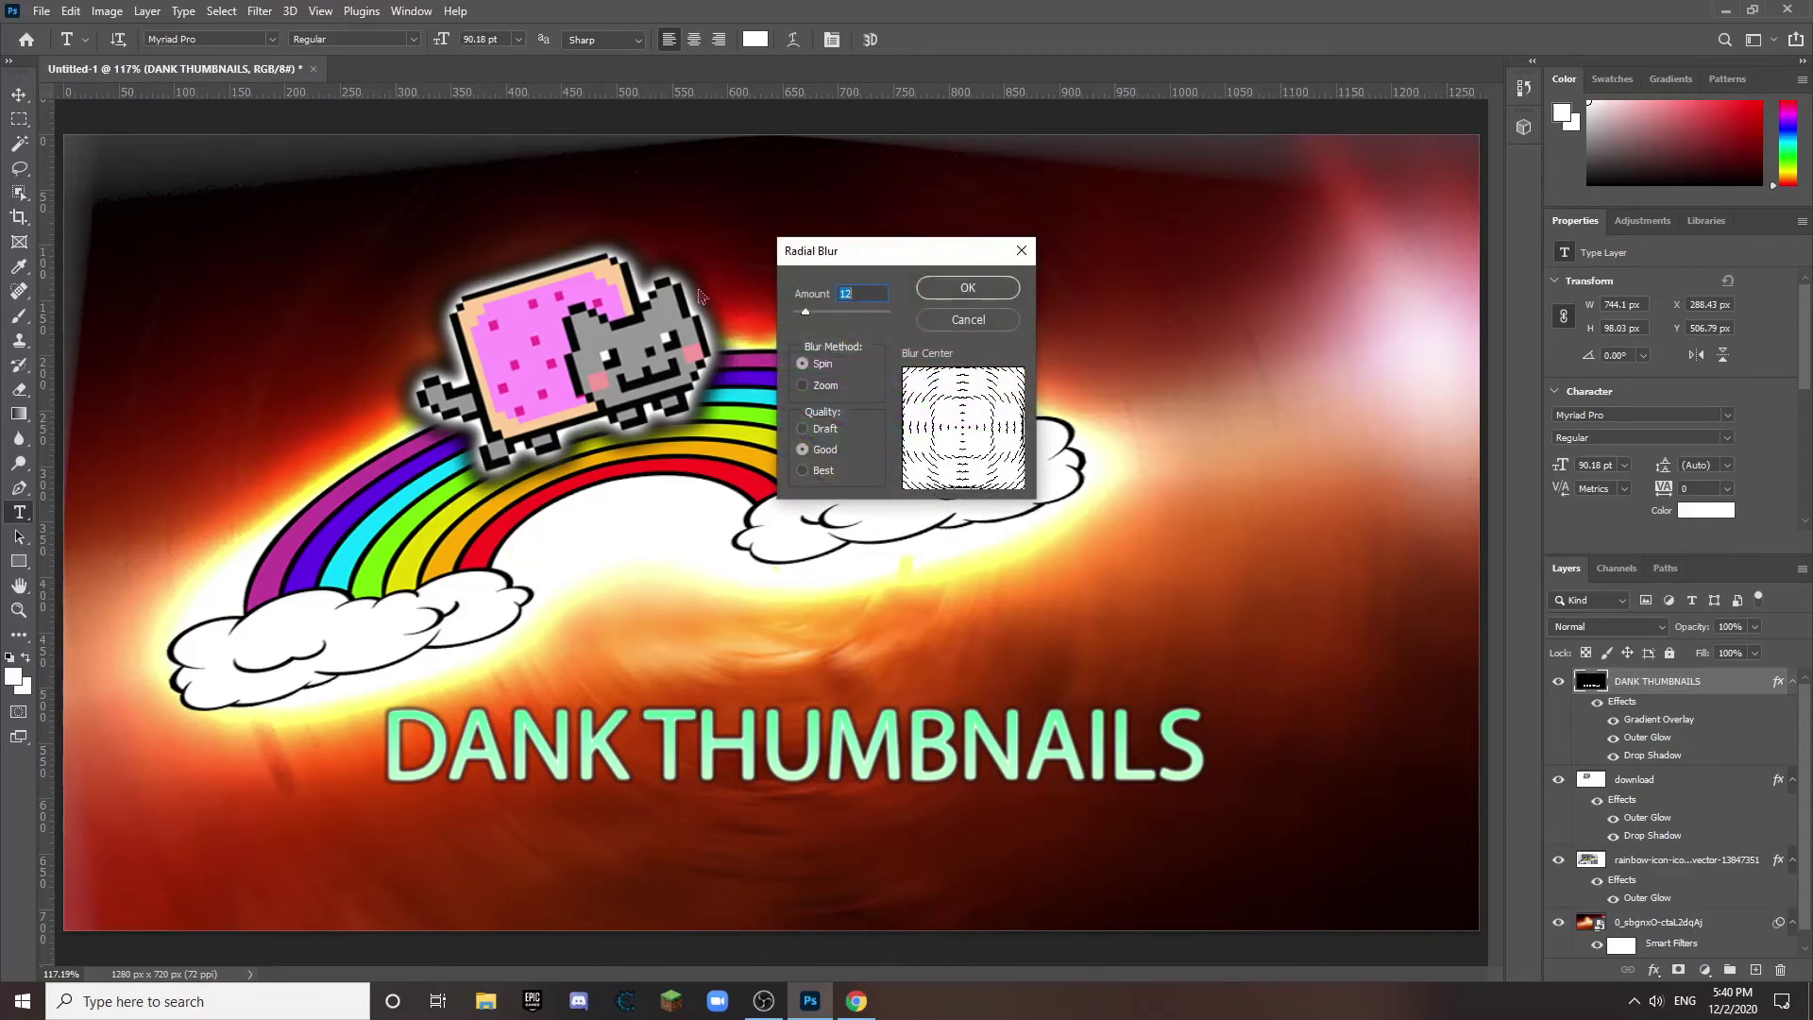
pyautogui.click(970, 291)
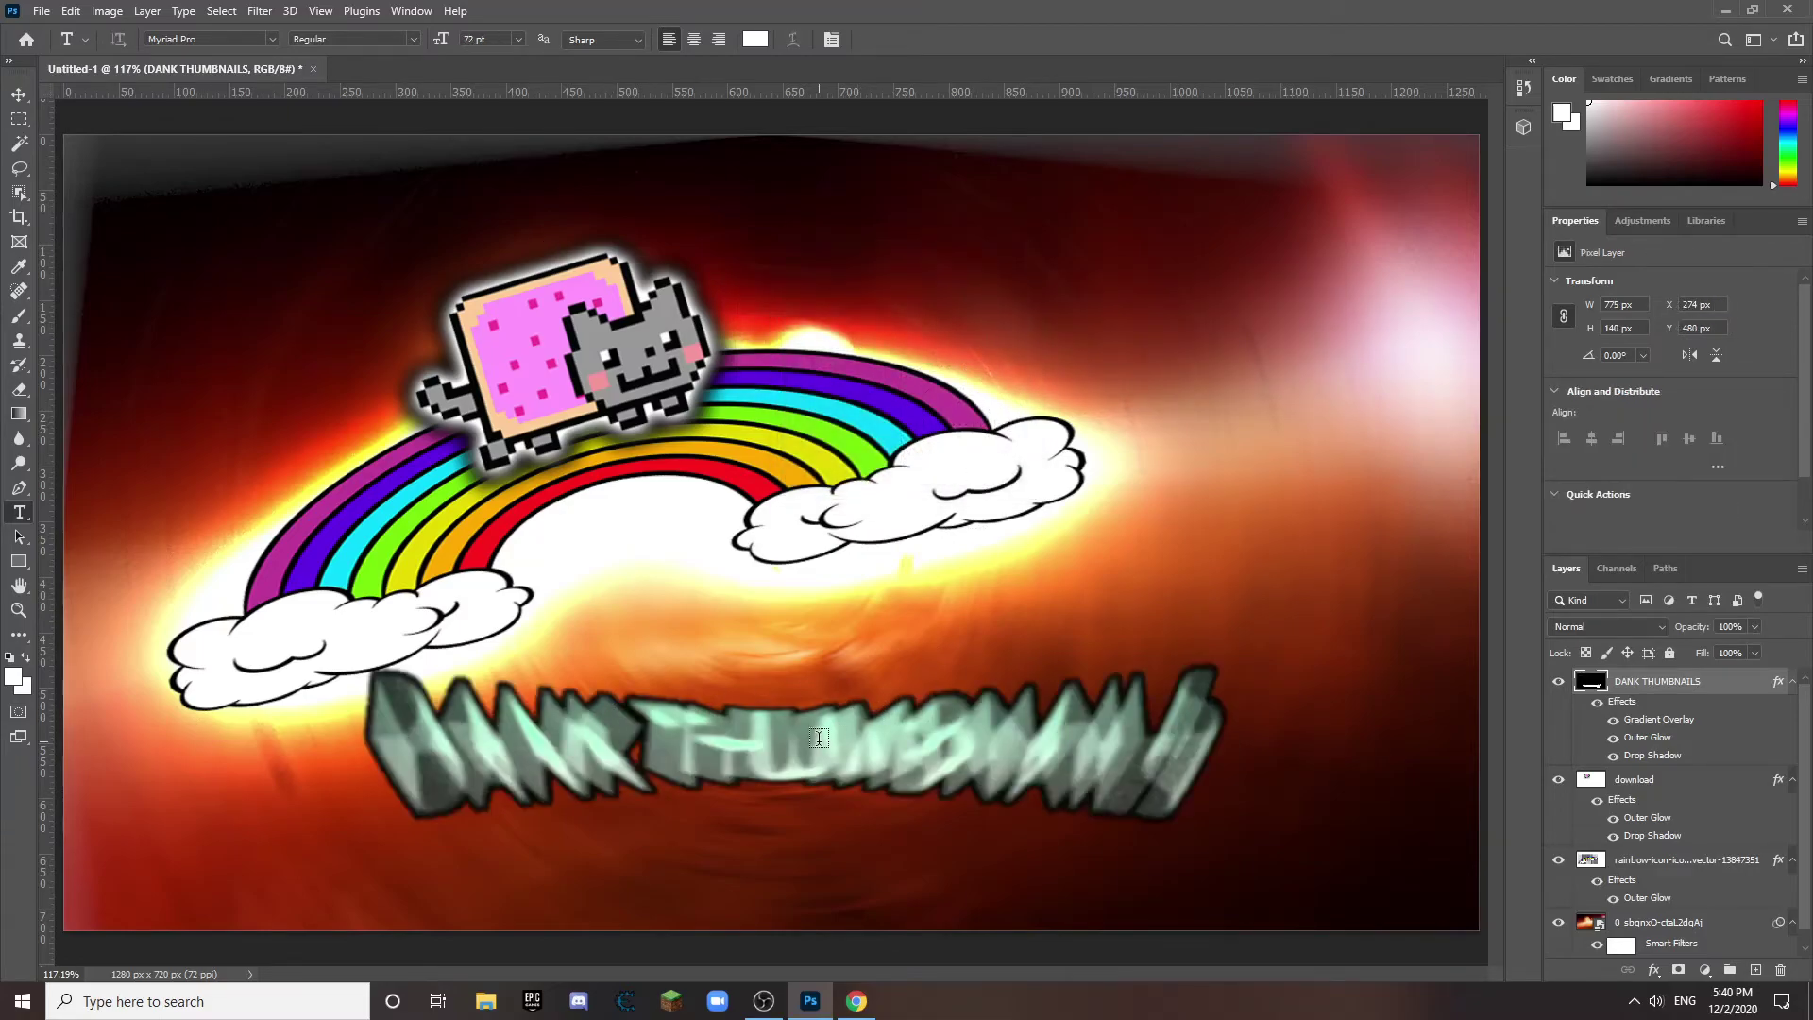
# Step: Undo the radial blur, the rasterization, and the layer style on the text layer
pyautogui.hotkey('ctrl', 'z')
pyautogui.hotkey('ctrl', 'z')
pyautogui.hotkey('ctrl', 'z')
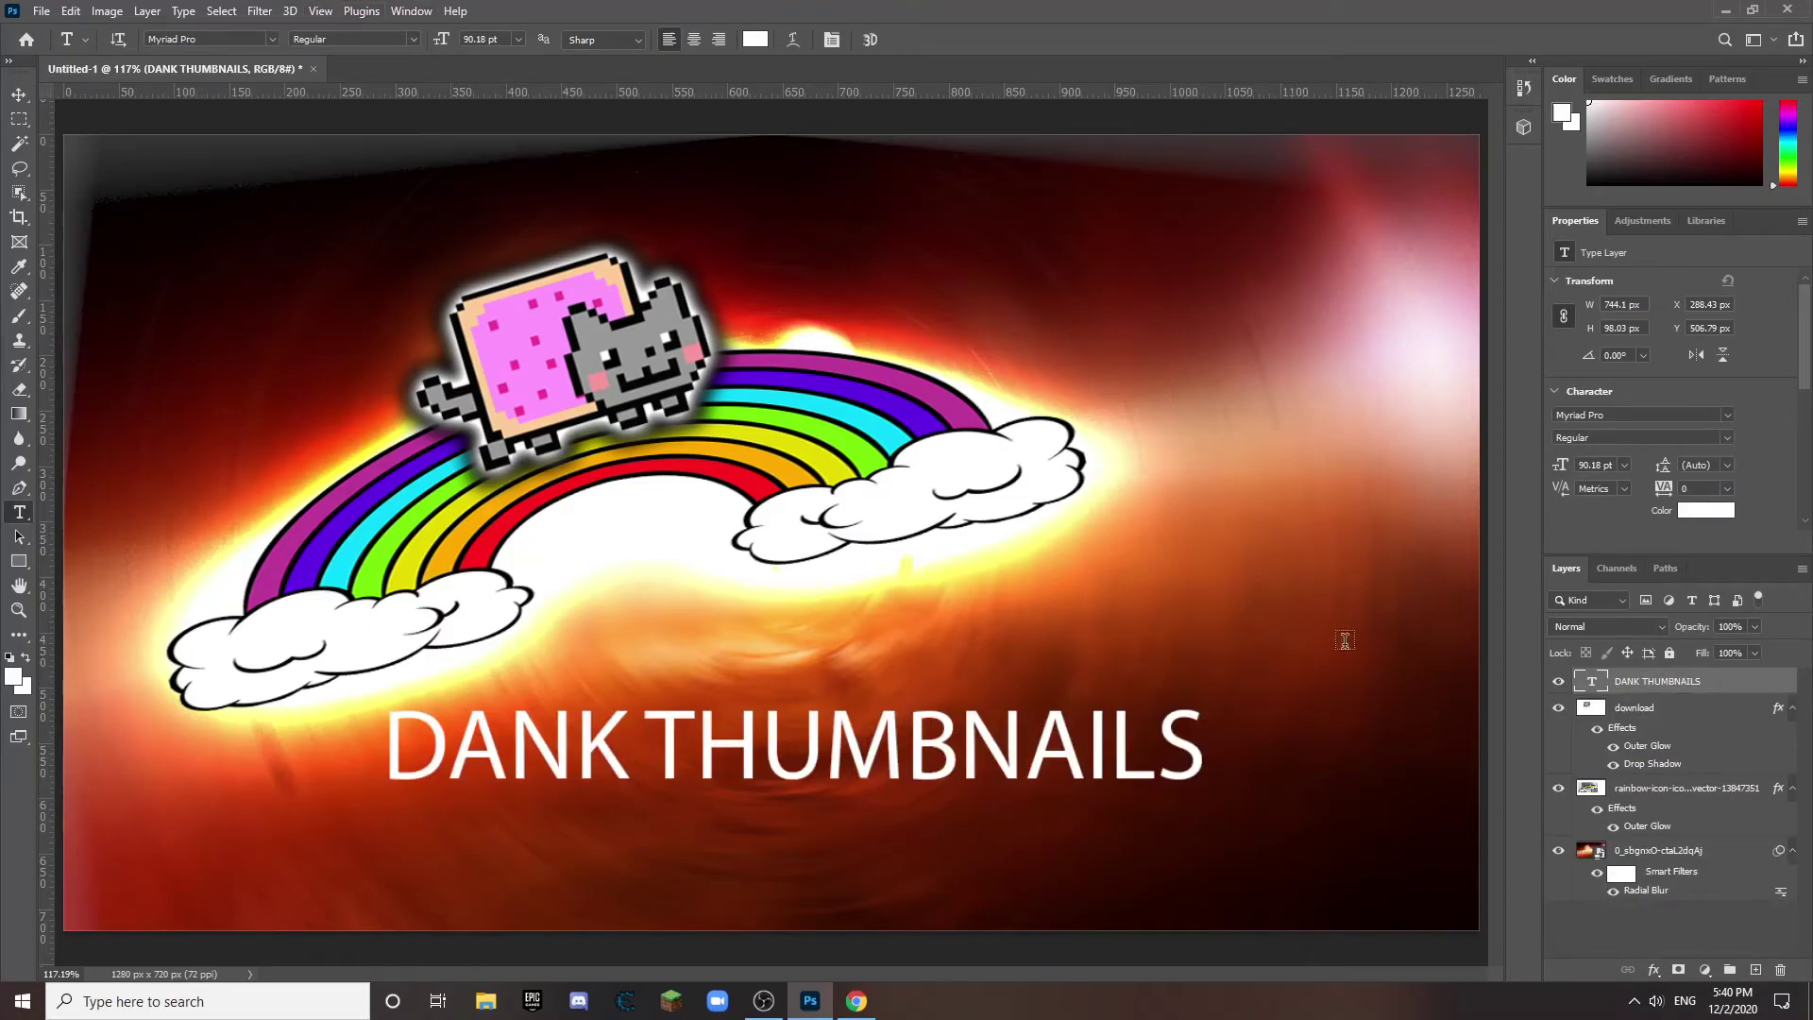
# Step: Reapply the Gradient Overlay, Outer Glow and Drop Shadow effects to the DANK THUMBNAILS text layer
pyautogui.rightClick(1662, 690)
pyautogui.click(1696, 682)
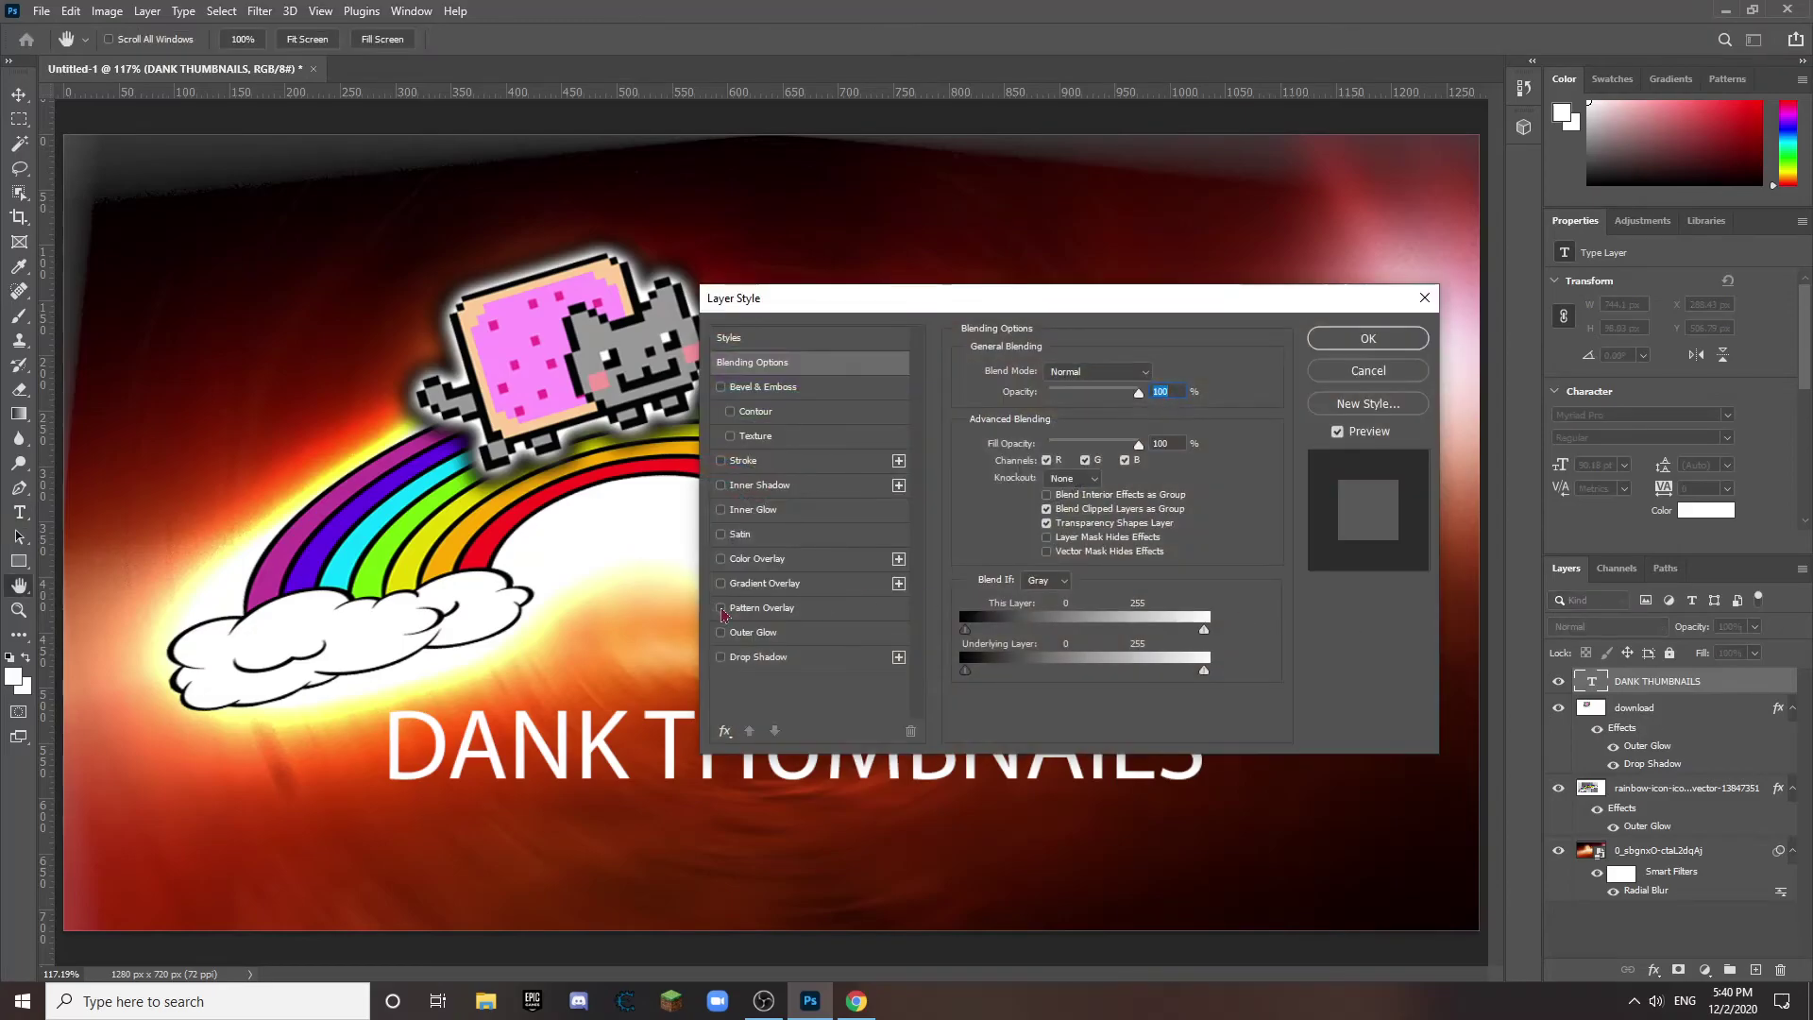
pyautogui.click(761, 656)
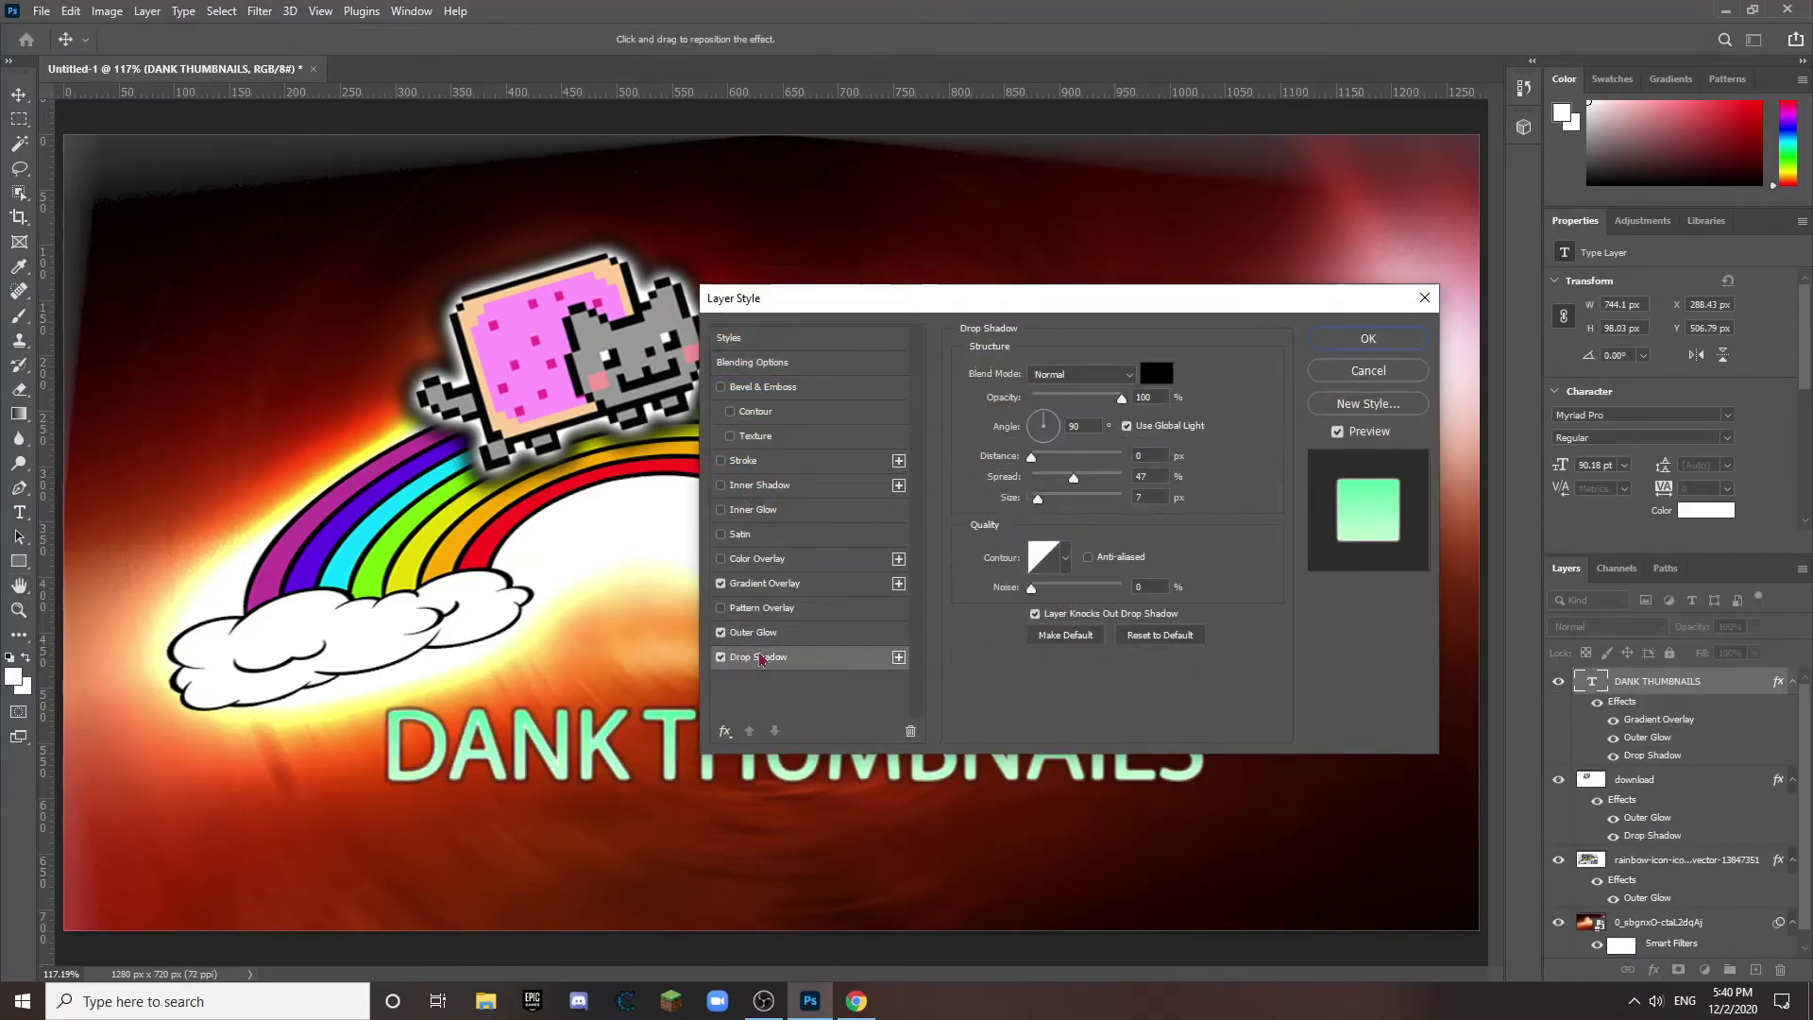
pyautogui.click(1380, 340)
# Step: Rasterize the text layer and apply a Radial Blur with amount 5, Spin method and Good quality
pyautogui.click(290, 10)
pyautogui.moveTo(260, 10)
pyautogui.moveTo(296, 259)
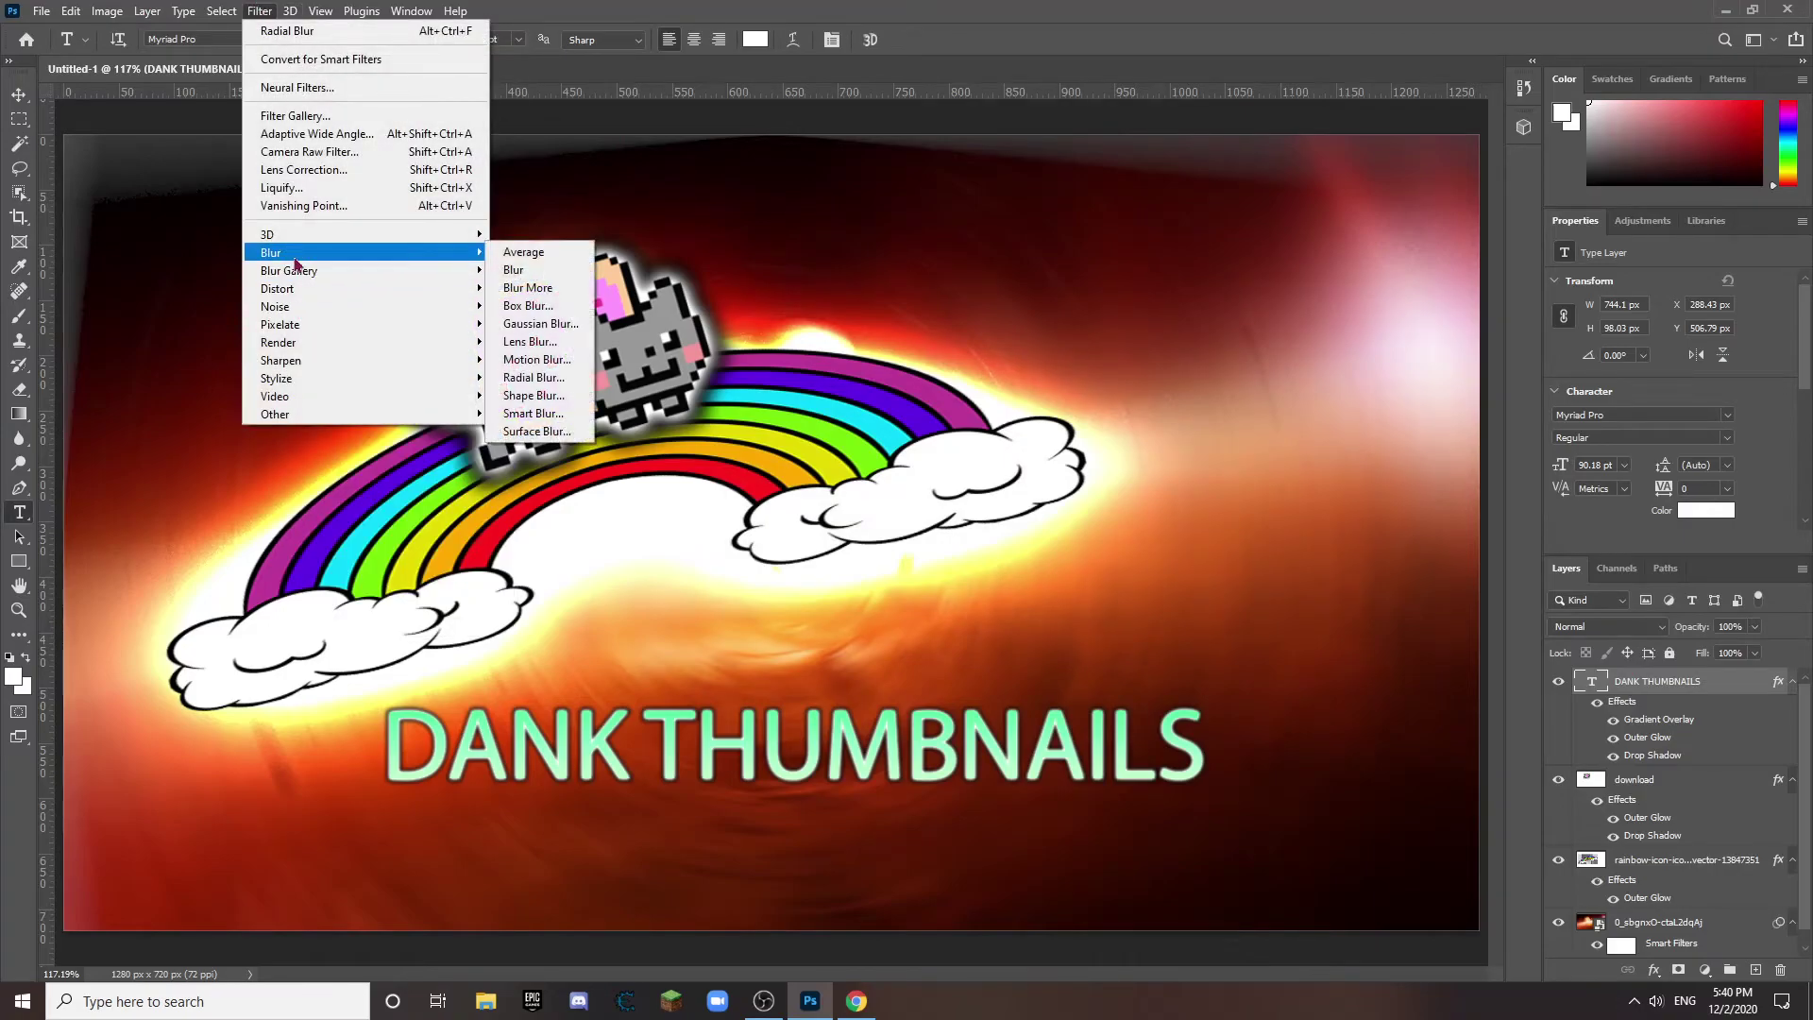
pyautogui.click(536, 397)
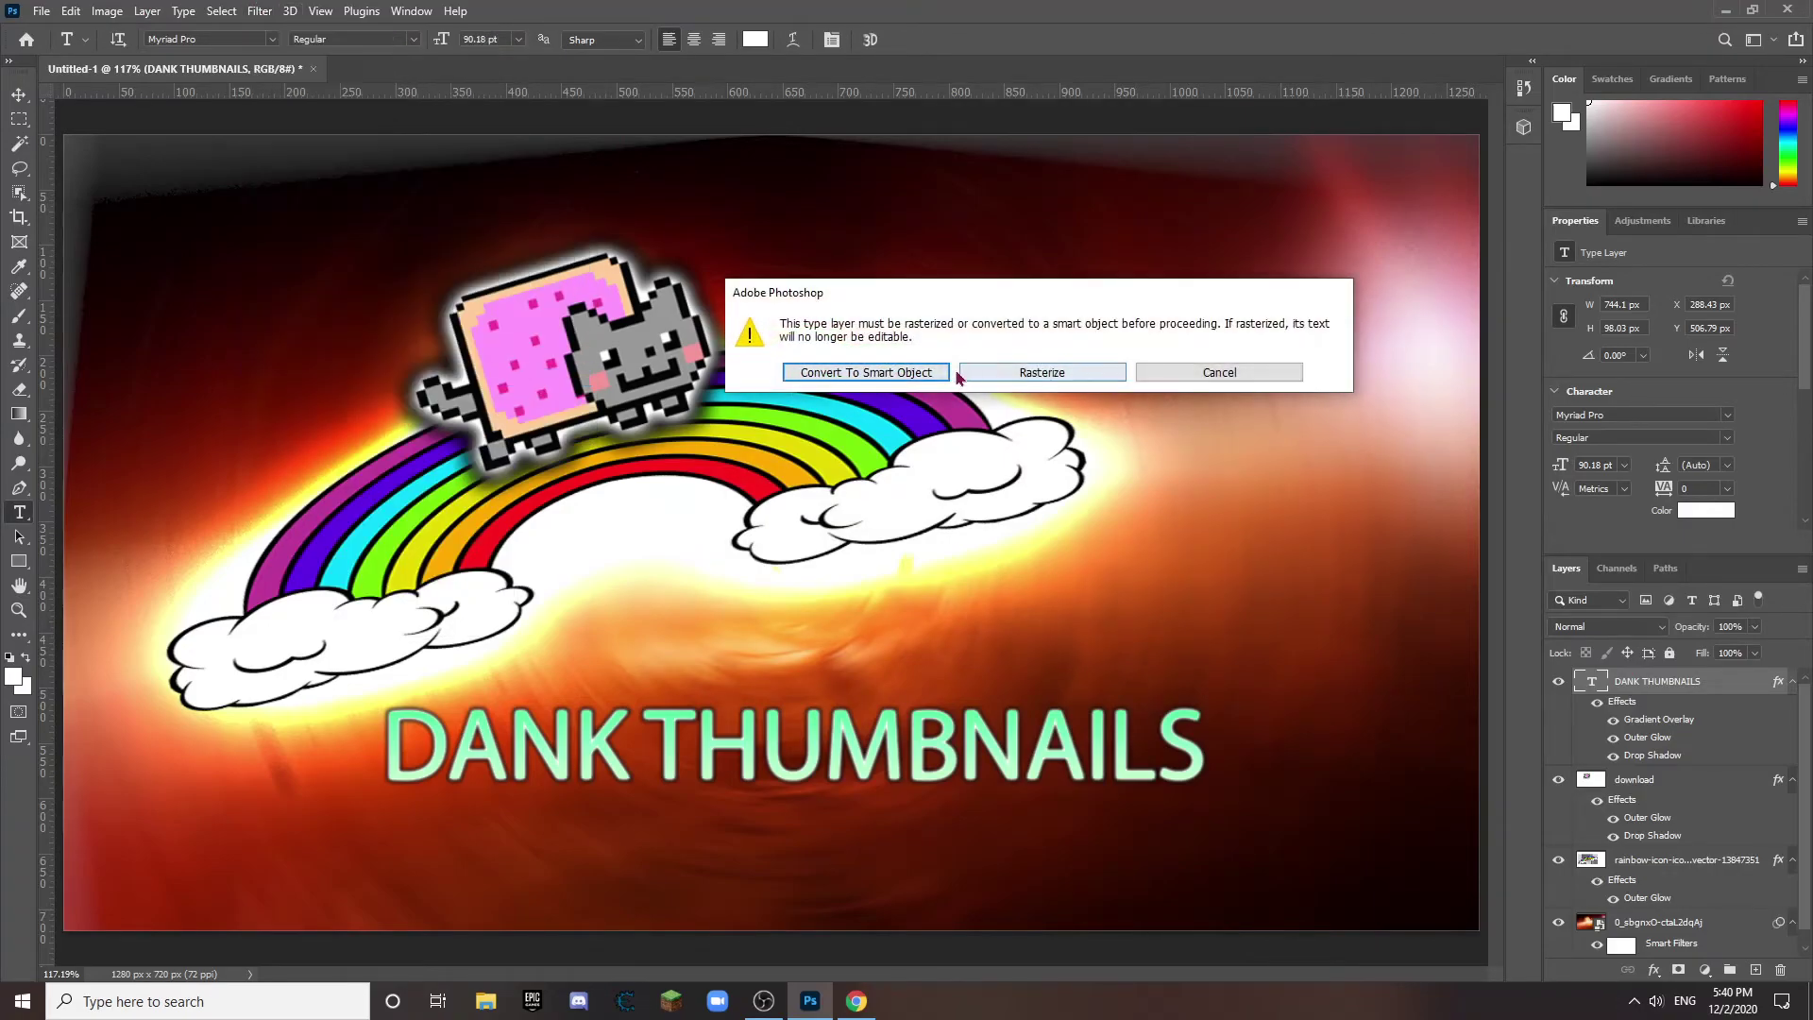
pyautogui.click(884, 373)
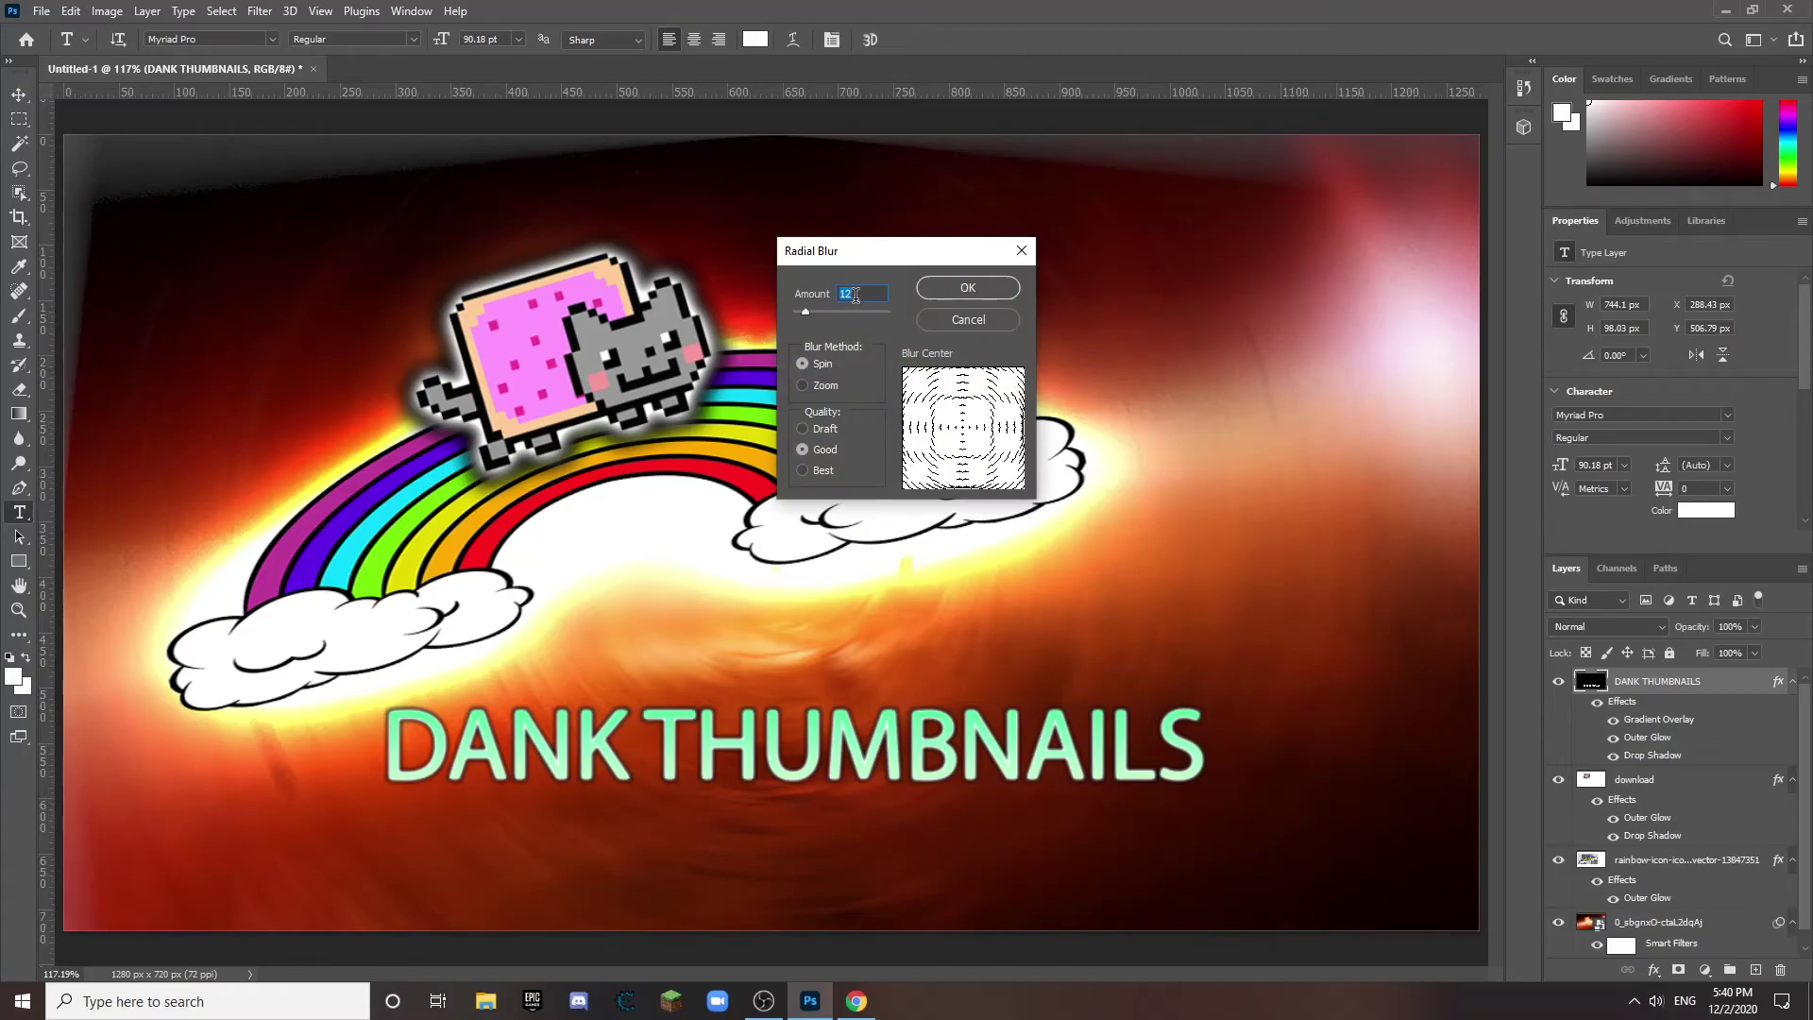
pyautogui.write('5')
pyautogui.press('Return')
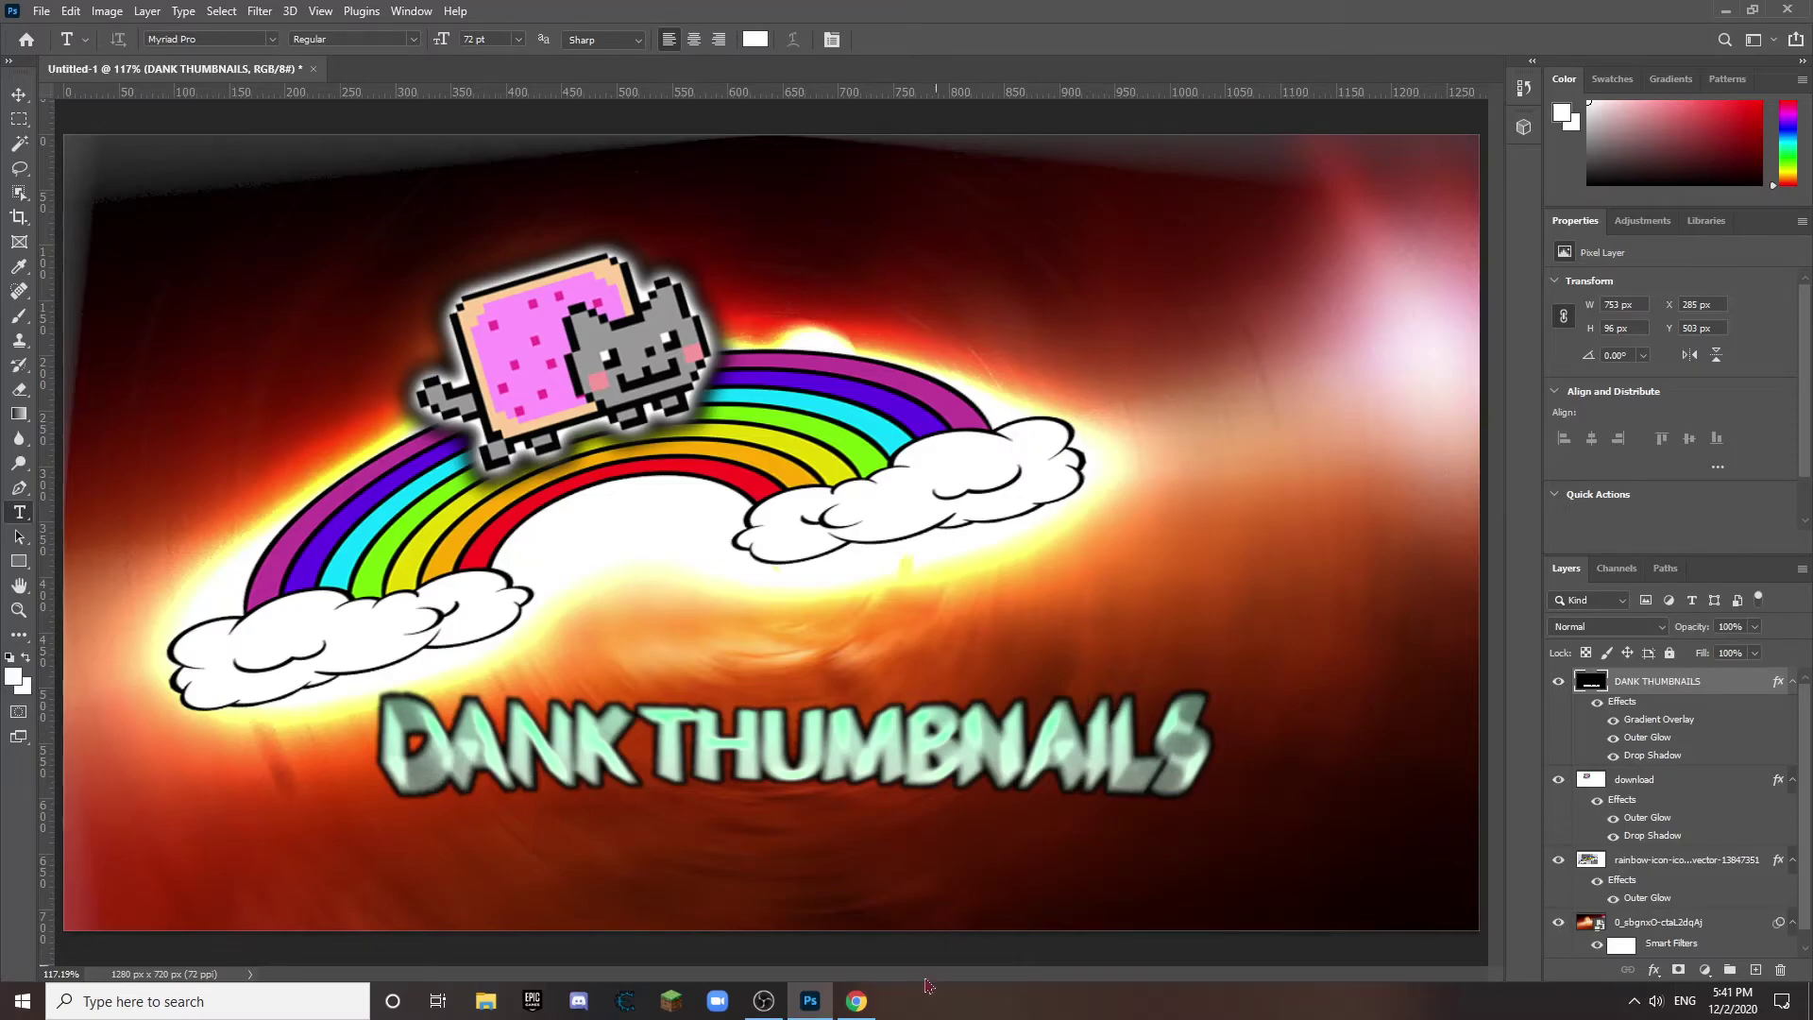
# Step: Bring in the Photoshop logo image from Chrome, scaled to about 20% and rotated about -19°, beside the rainbow's right end
pyautogui.click(859, 1003)
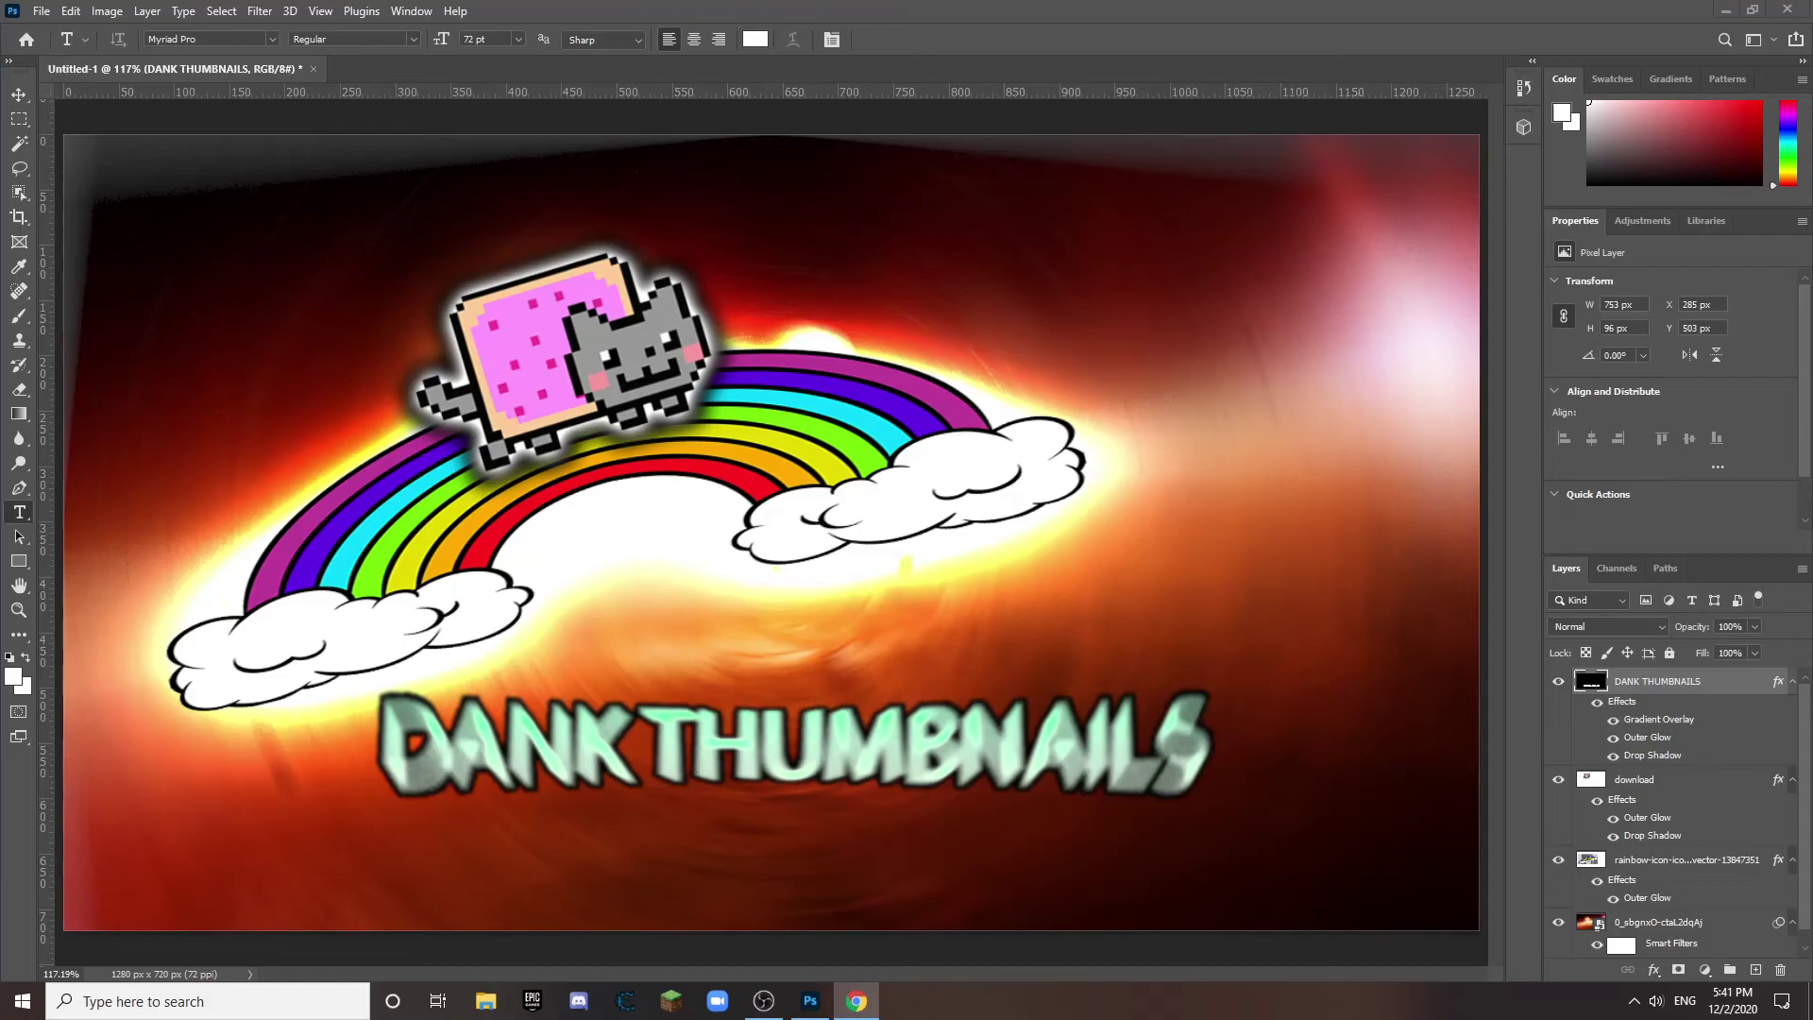
pyautogui.moveTo(1812, 561); pyautogui.dragTo(1122, 561)
pyautogui.moveTo(1169, 135); pyautogui.dragTo(572, 727)
pyautogui.moveTo(468, 830); pyautogui.dragTo(1248, 500)
pyautogui.moveTo(1374, 630); pyautogui.dragTo(1416, 577)
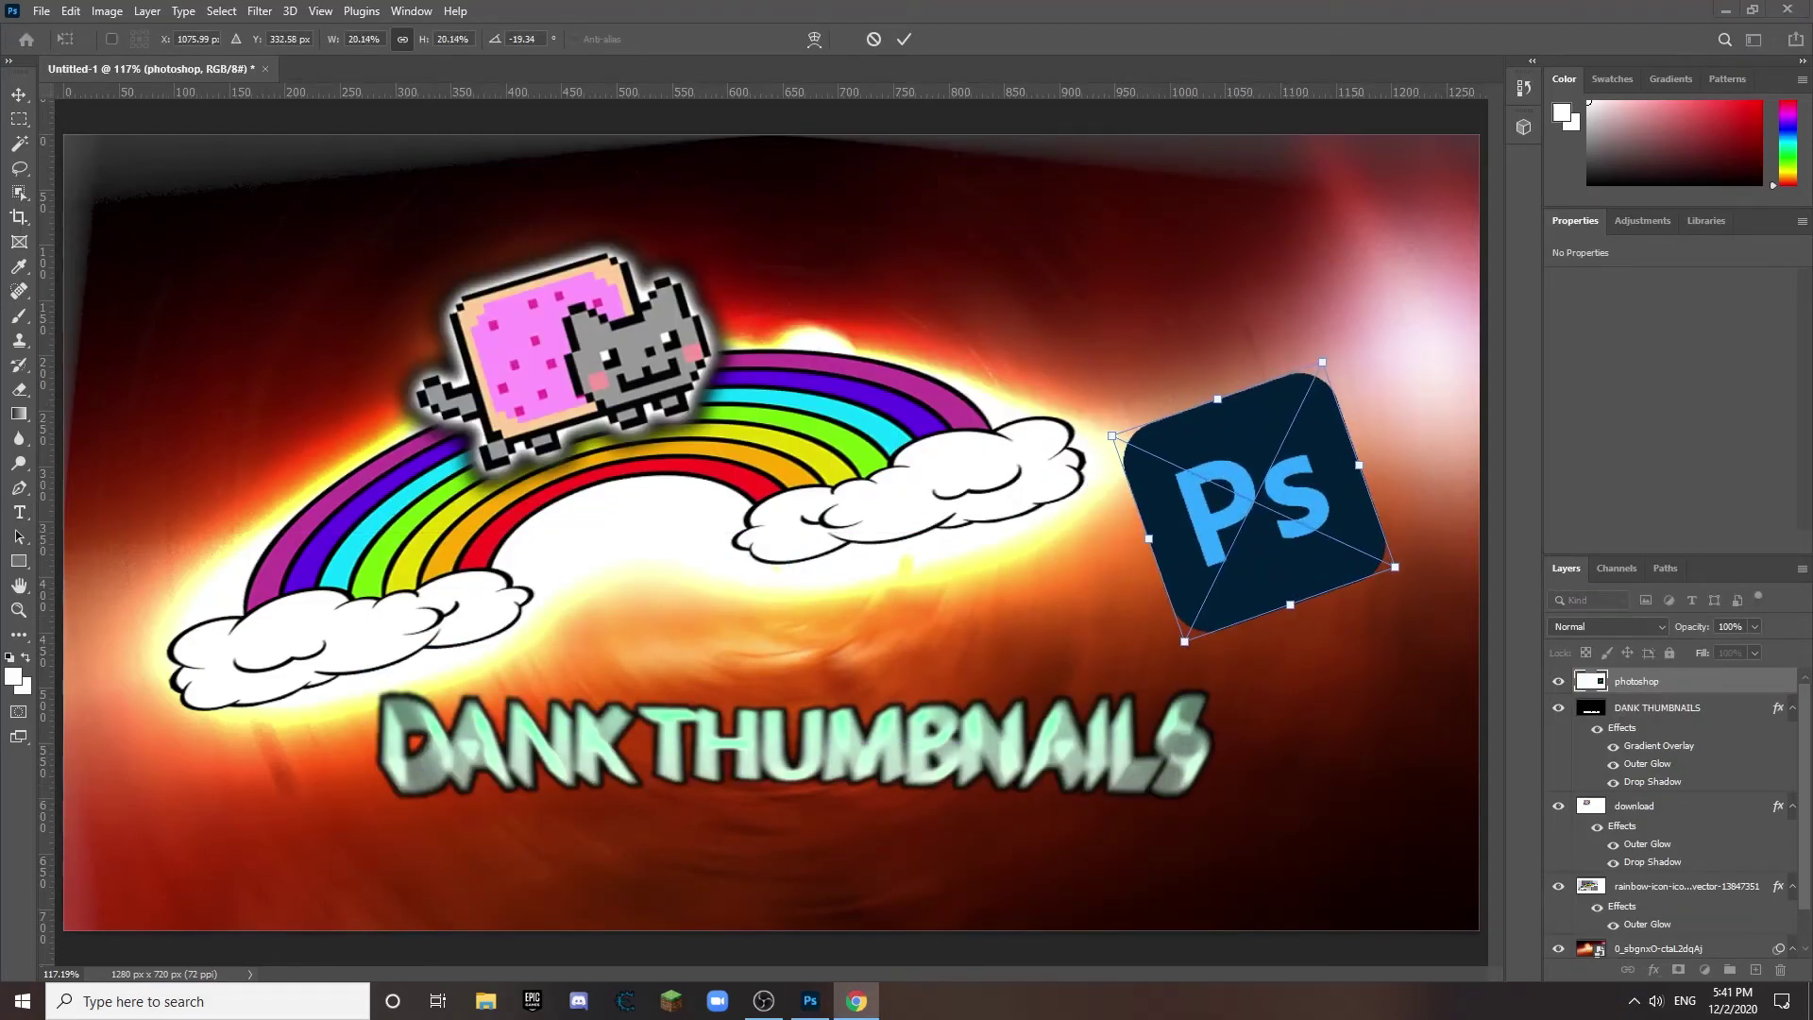
pyautogui.press('Return')
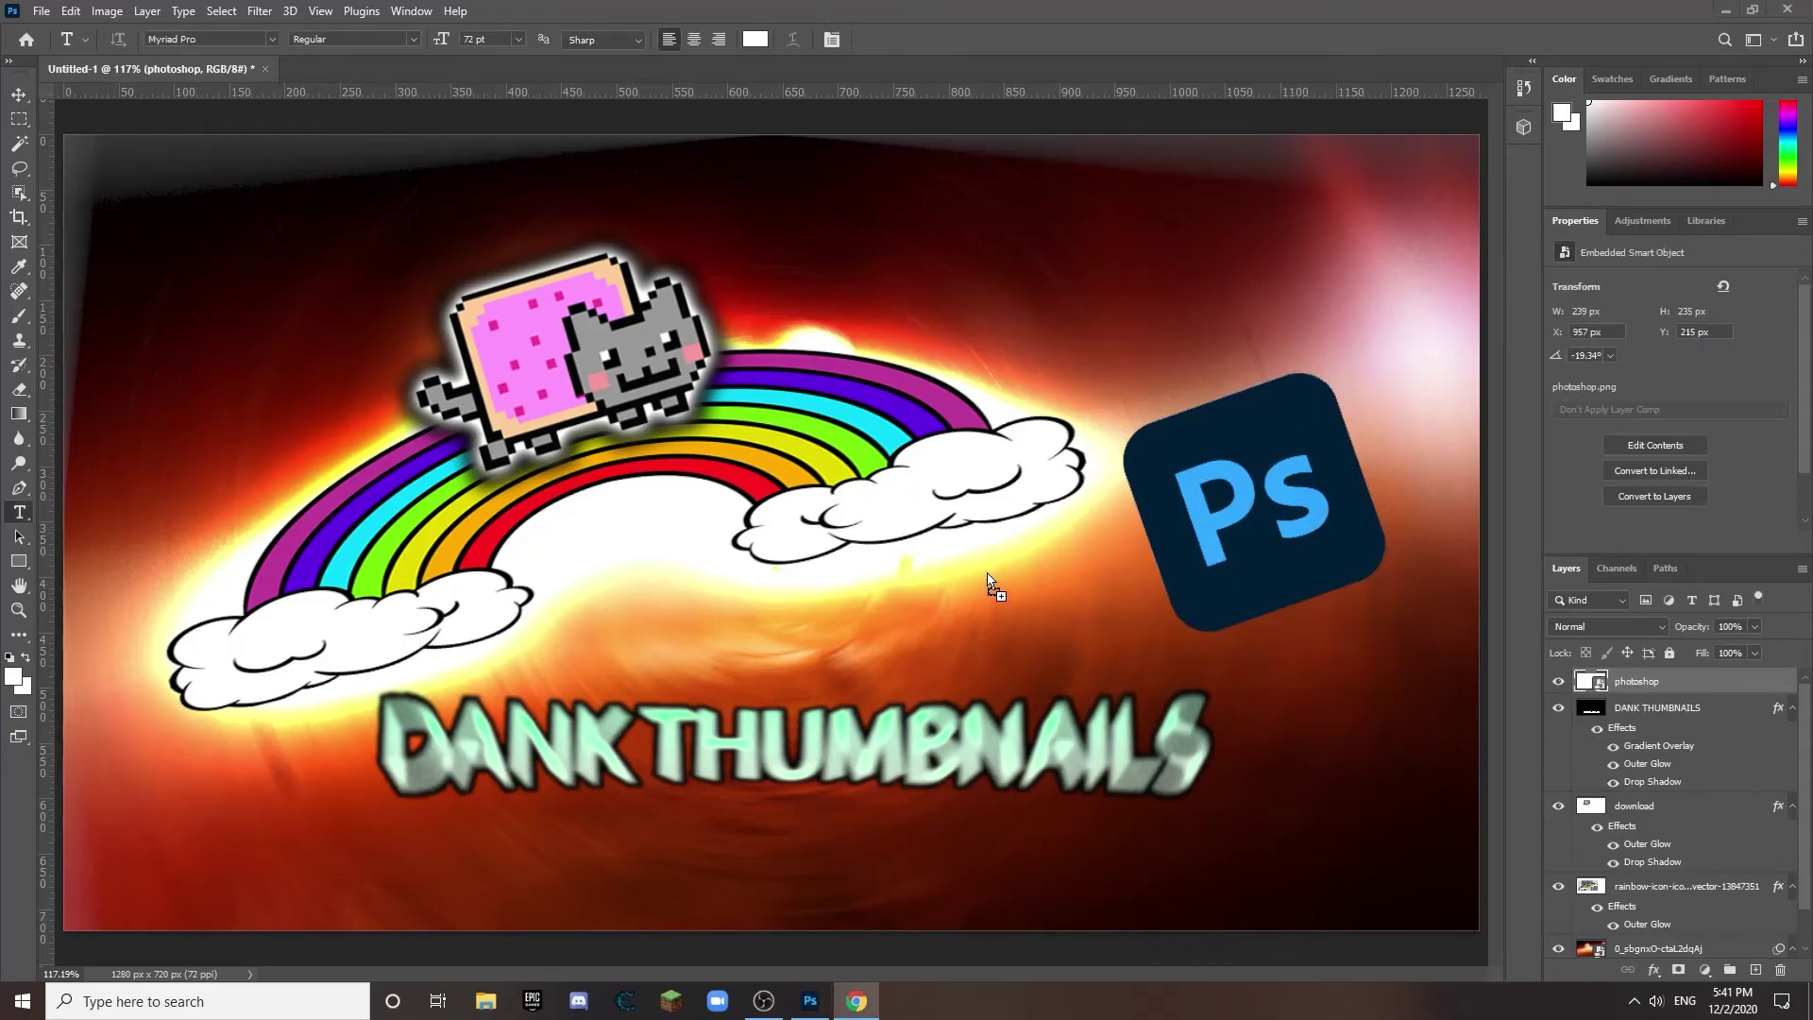
# Step: Place the lightning image on the canvas as a rasterized layer and remove its background with the Magic Wand
pyautogui.moveTo(1812, 567); pyautogui.dragTo(988, 587)
pyautogui.press('Return')
pyautogui.click(907, 436)
pyautogui.press('Delete')
pyautogui.click(878, 372)
pyautogui.rightClick(1661, 681)
pyautogui.press('Delete')
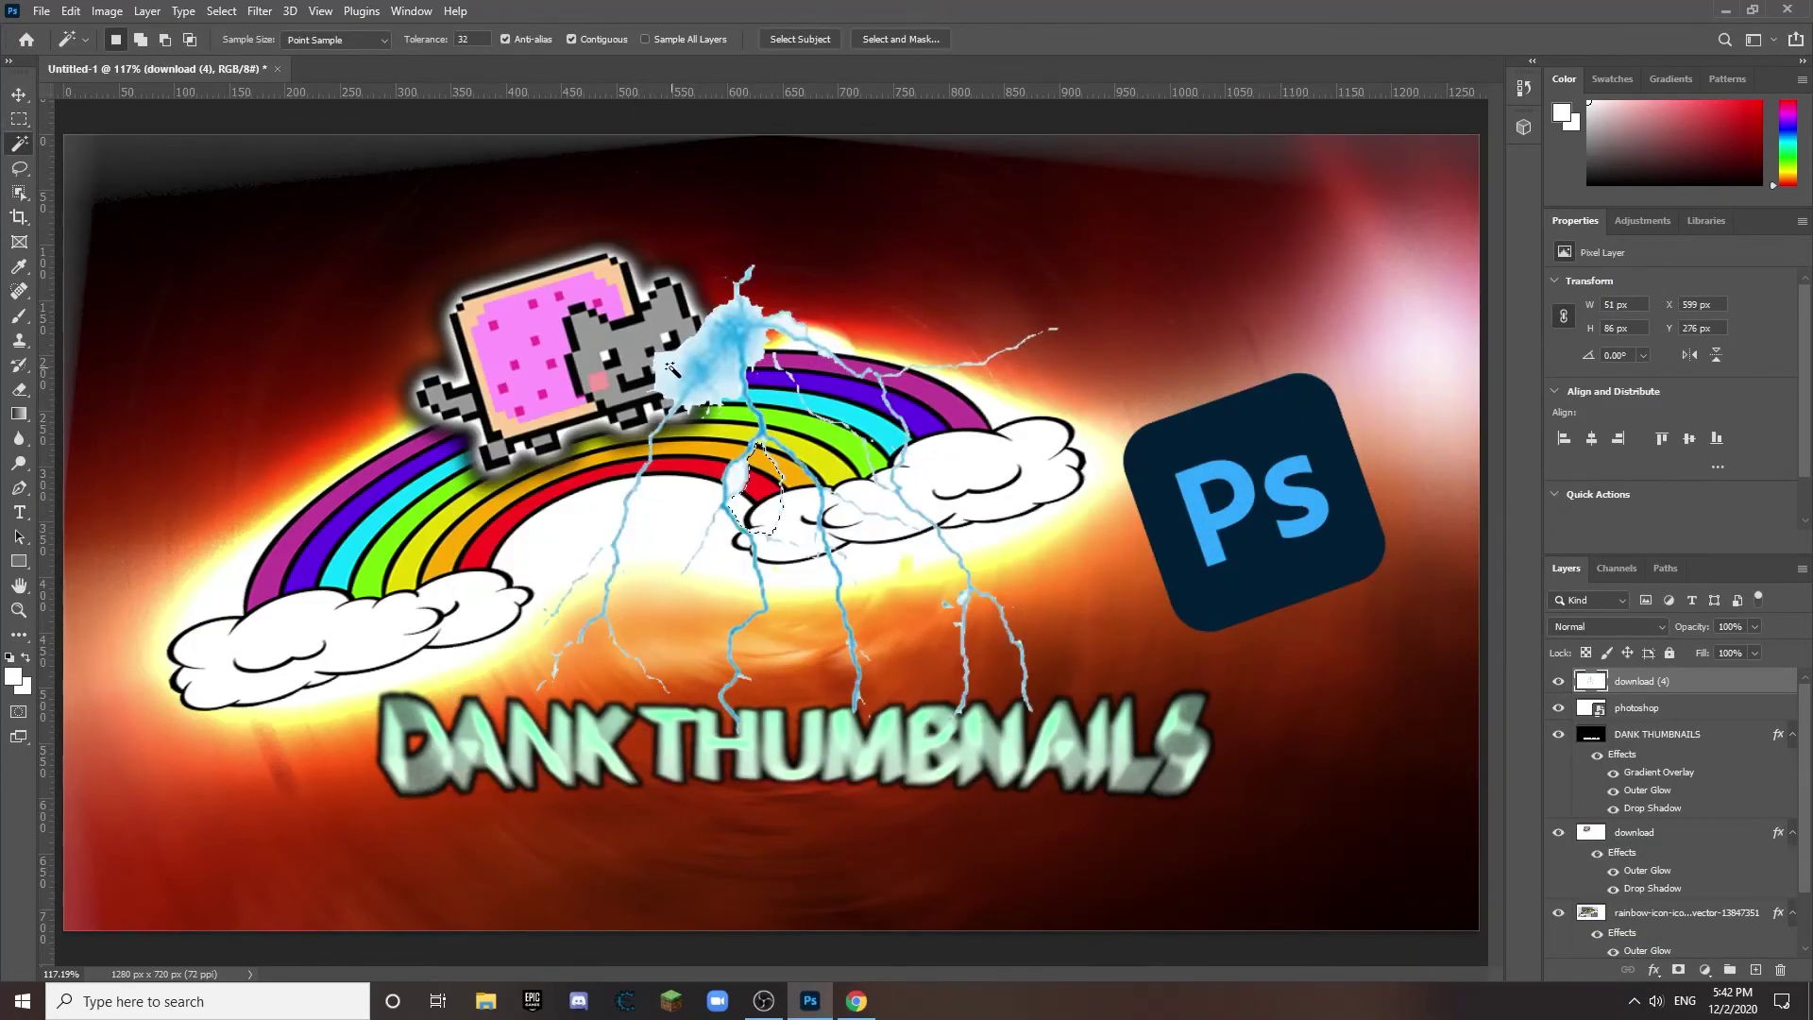
# Step: Clear the selection, then enlarge and rotate the lightning to about 773 x 939 px
pyautogui.hotkey('ctrl', 'd')
pyautogui.hotkey('ctrl', 't')
pyautogui.moveTo(535, 261); pyautogui.dragTo(251, 19)
pyautogui.moveTo(614, 284); pyautogui.dragTo(780, 626)
pyautogui.moveTo(1270, 340); pyautogui.dragTo(873, 141)
pyautogui.moveTo(873, 165); pyautogui.dragTo(877, 69)
# Step: Enlarge the lightning to about 1745 x 1438 px so its bolts spread across the whole canvas
pyautogui.click(19, 585)
pyautogui.rightClick(258, 521)
pyautogui.click(295, 561)
pyautogui.rightClick(221, 525)
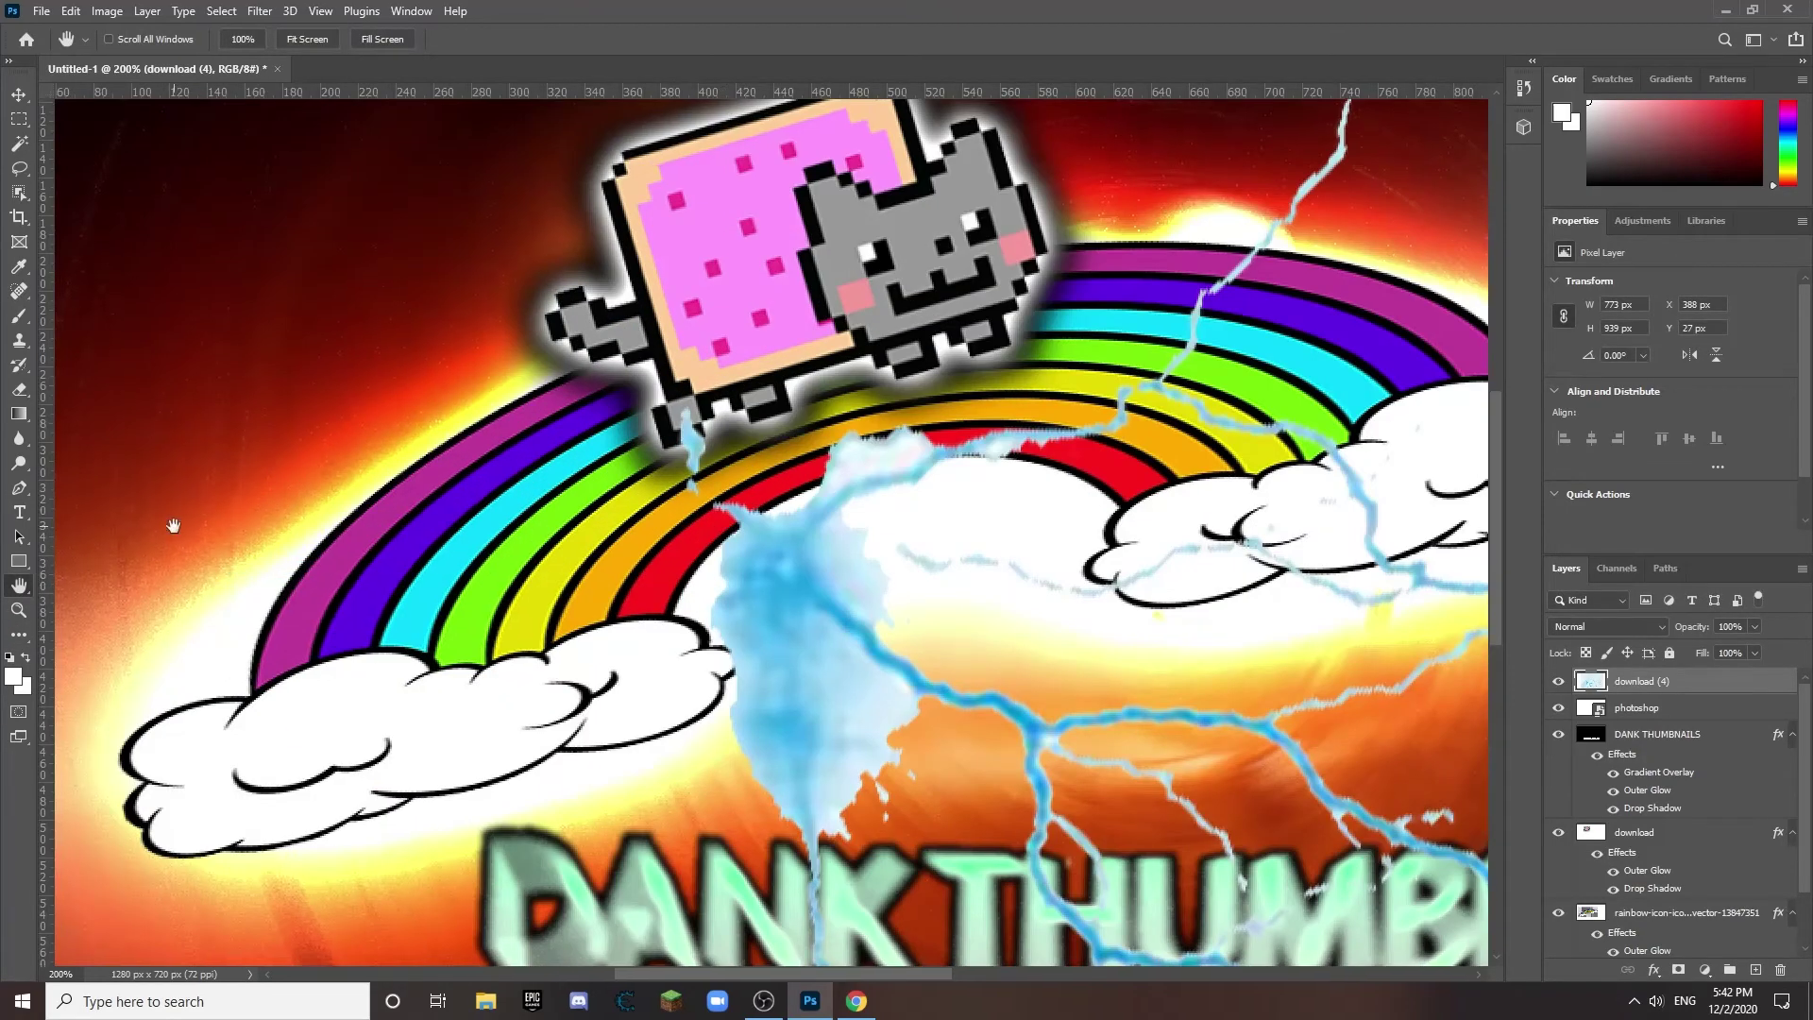
pyautogui.rightClick(172, 525)
pyautogui.click(208, 538)
pyautogui.rightClick(211, 531)
pyautogui.click(248, 576)
pyautogui.rightClick(341, 599)
pyautogui.click(377, 627)
pyautogui.rightClick(372, 616)
pyautogui.click(408, 717)
pyautogui.hotkey('ctrl', 't')
pyautogui.moveTo(1322, 516); pyautogui.dragTo(846, 283)
pyautogui.moveTo(864, 324); pyautogui.dragTo(843, 356)
pyautogui.press('Return')
# Step: Move the lightning layer beneath the rainbow layer, directly above the space background
pyautogui.moveTo(1645, 681); pyautogui.dragTo(1657, 895)
pyautogui.scroll(-2, 1652, 857)
pyautogui.hotkey('ctrl', 'z')
pyautogui.moveTo(1652, 818); pyautogui.dragTo(1655, 890)
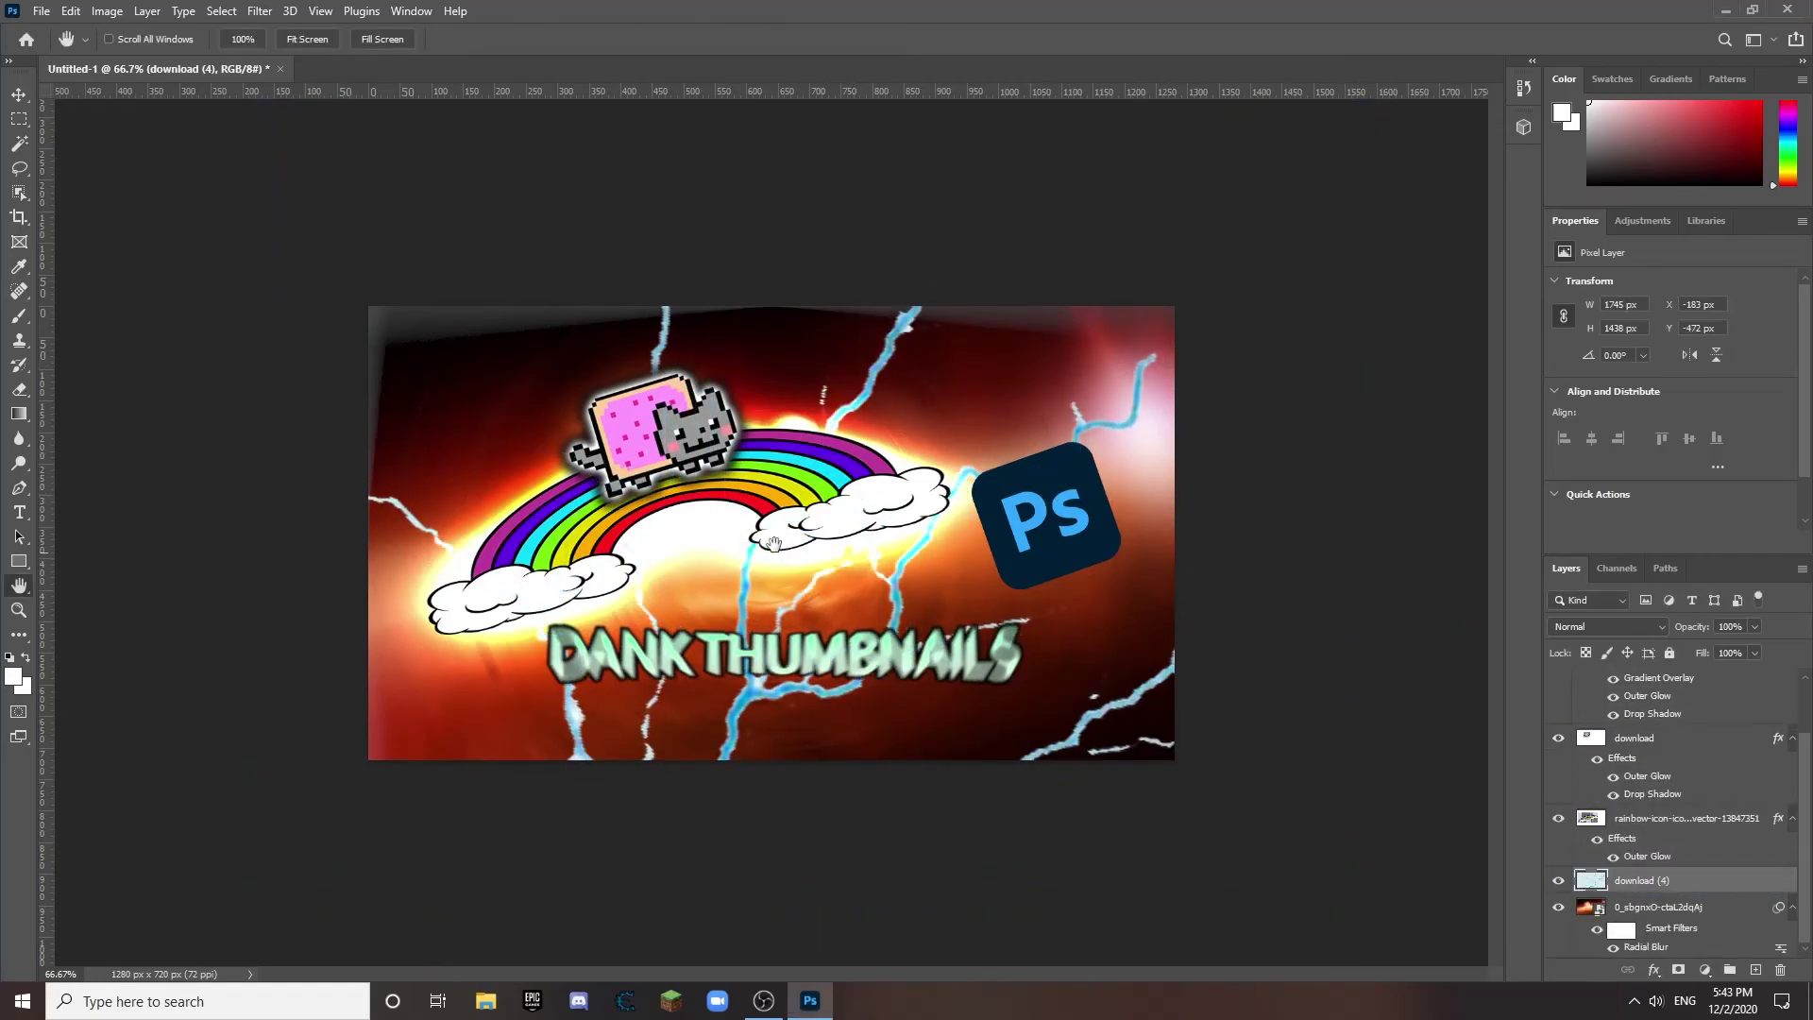
# Step: Move the Photoshop logo layer beneath the lightning layer, directly above the space background
pyautogui.rightClick(541, 598)
pyautogui.click(564, 619)
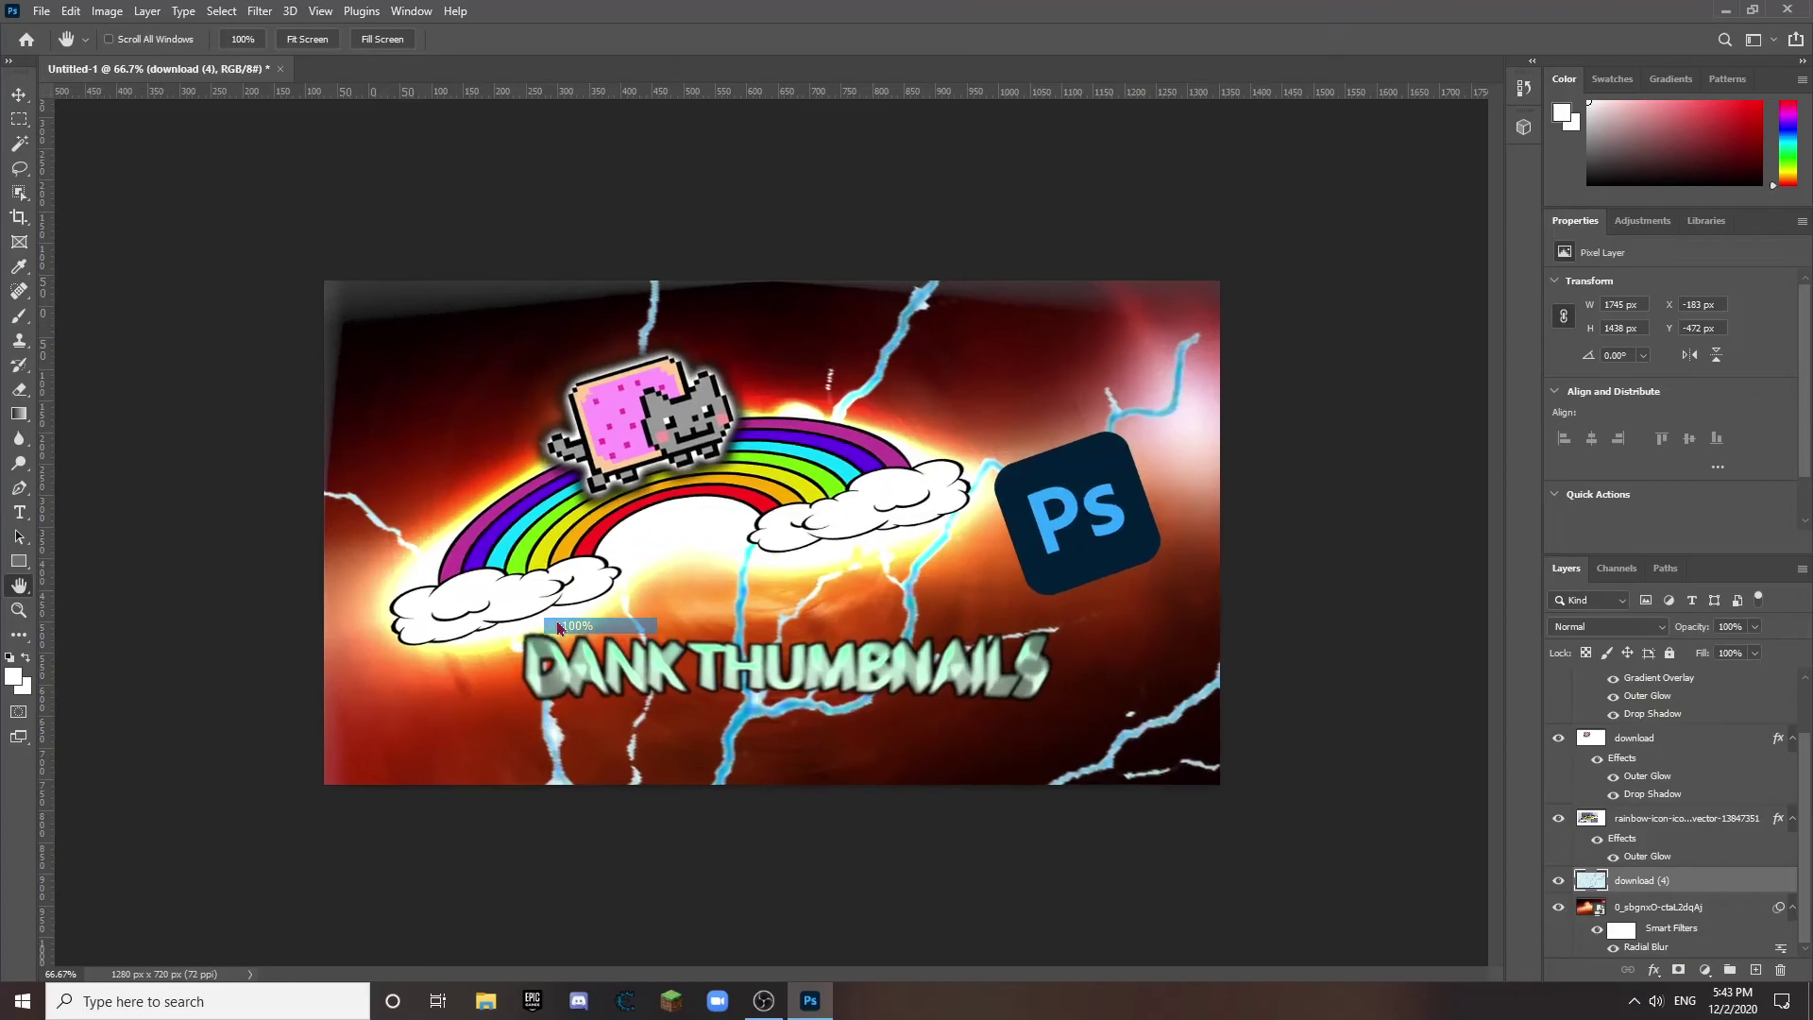
pyautogui.rightClick(570, 627)
pyautogui.click(698, 710)
pyautogui.rightClick(515, 625)
pyautogui.click(541, 641)
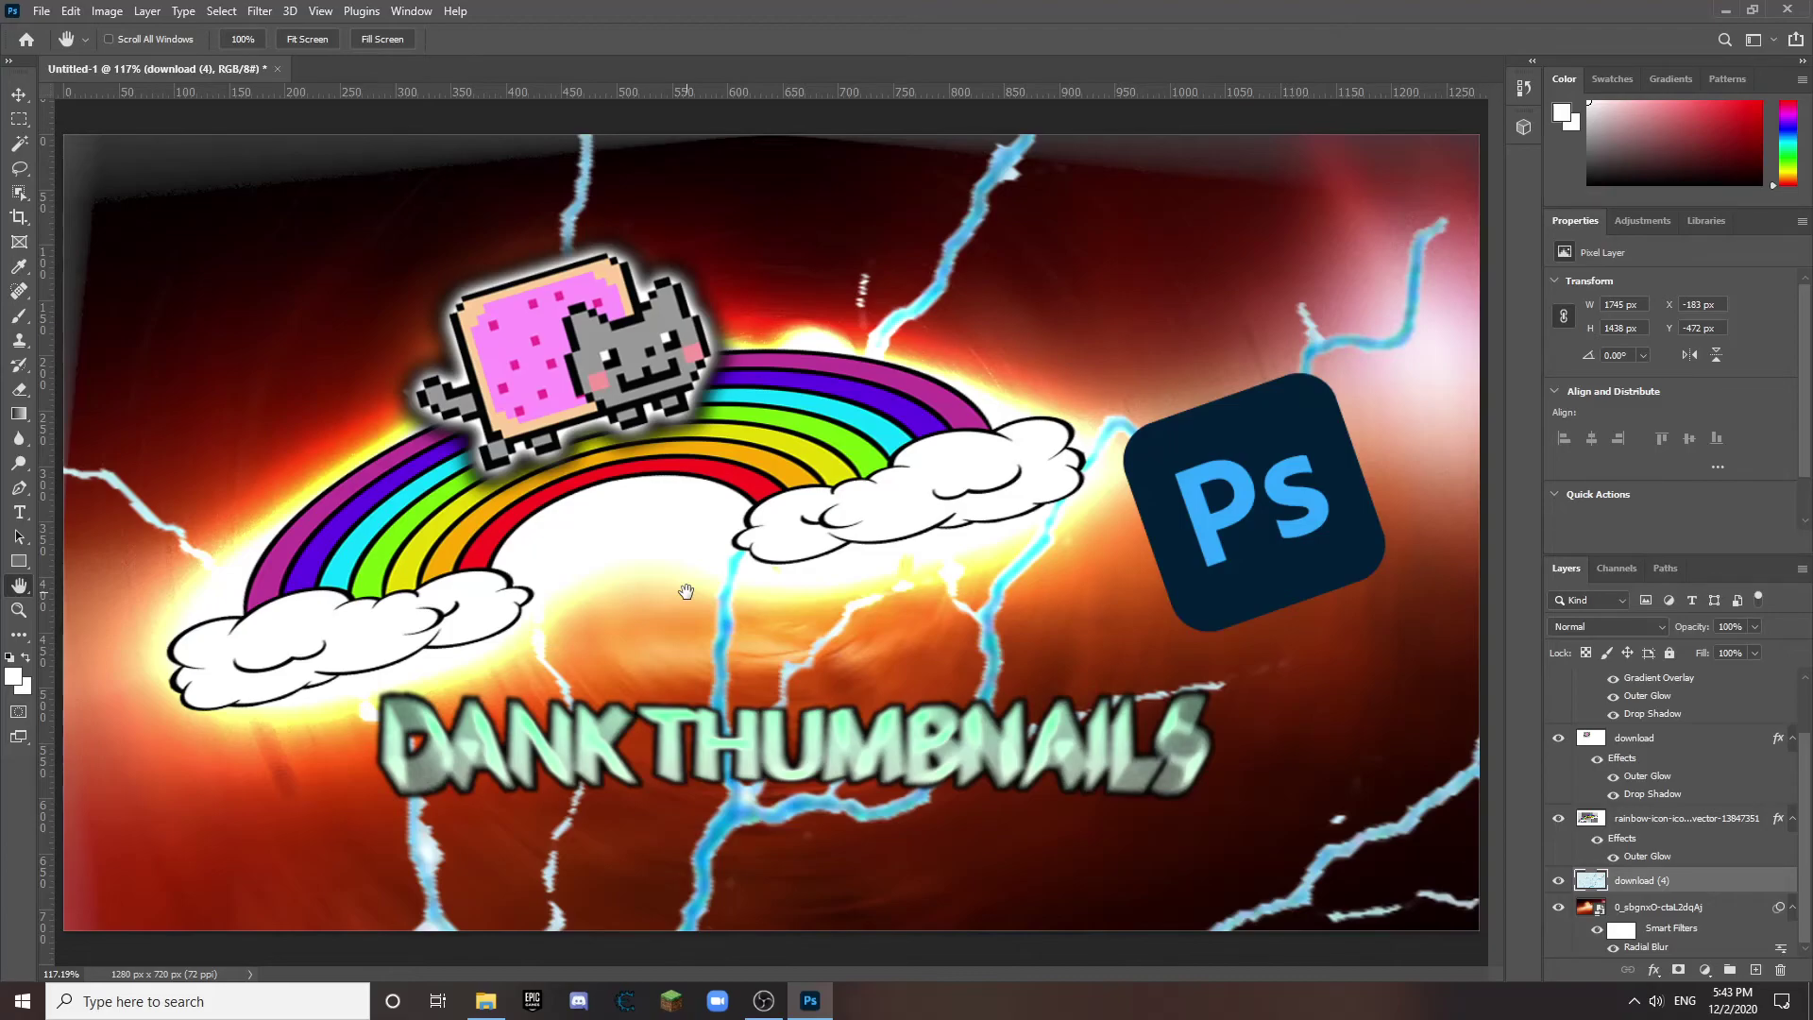
pyautogui.scroll(3, 1662, 850)
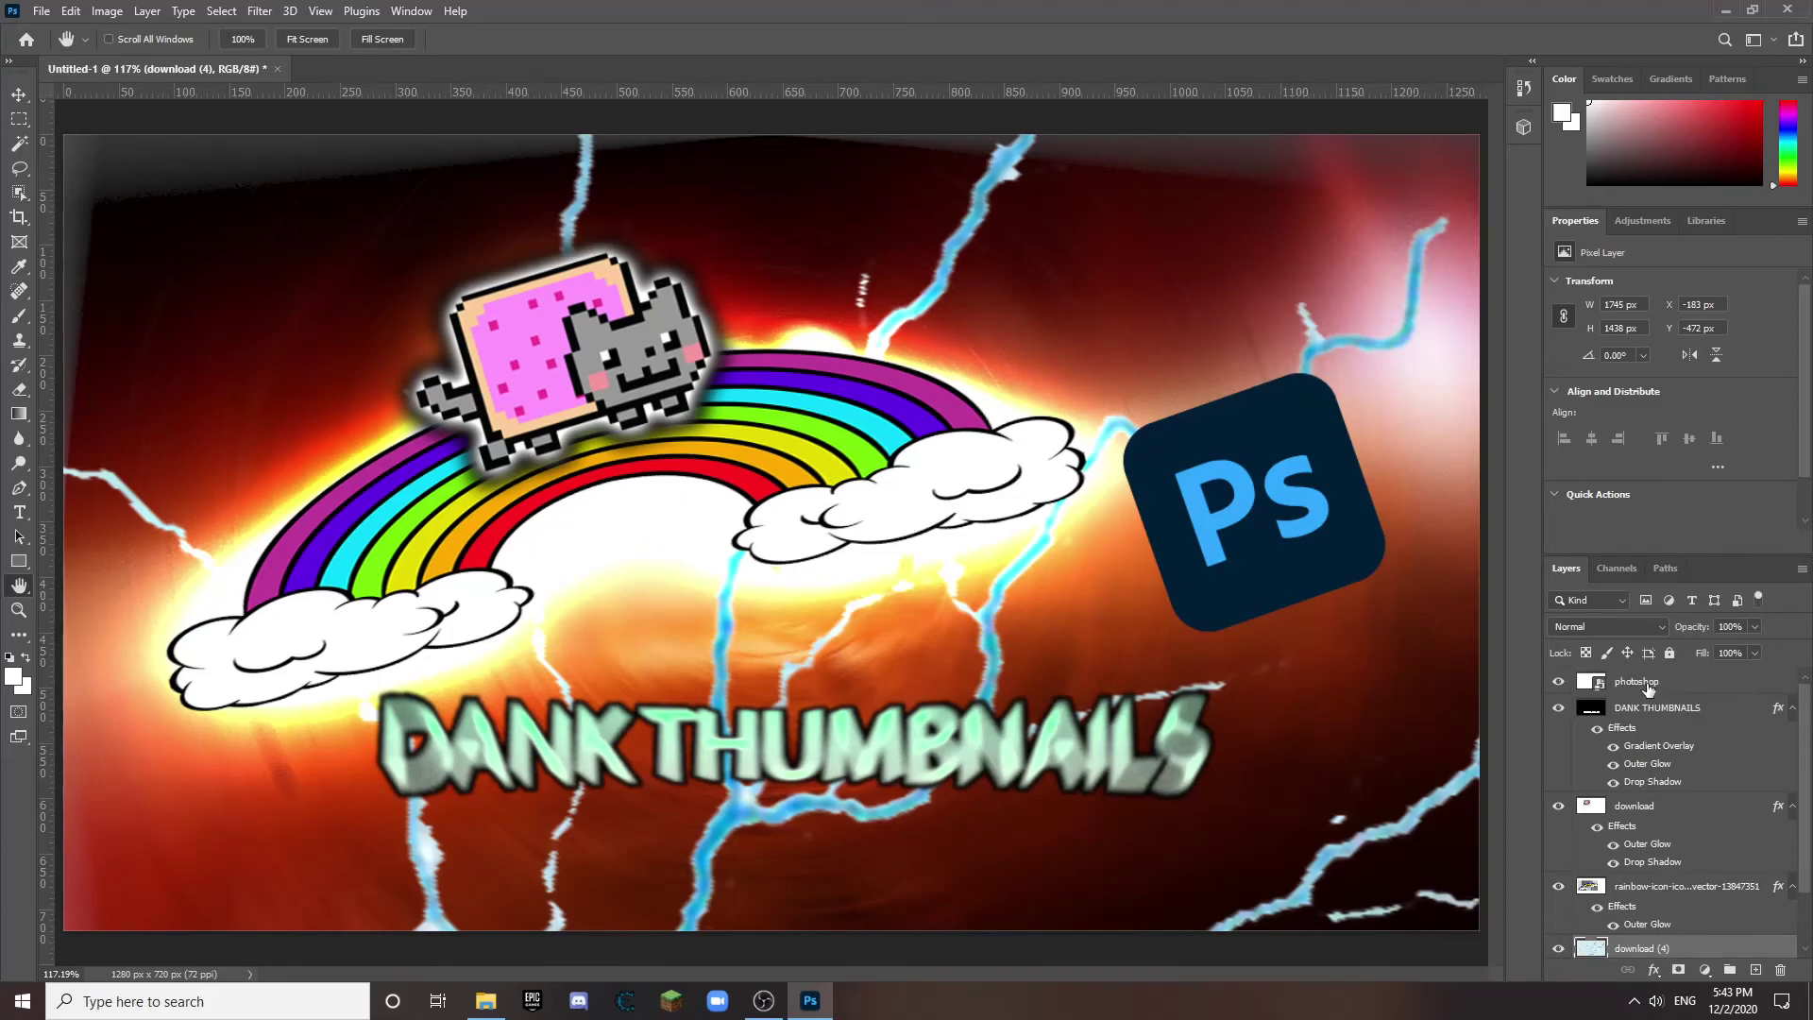
pyautogui.click(1647, 684)
pyautogui.moveTo(1646, 687); pyautogui.dragTo(1618, 898)
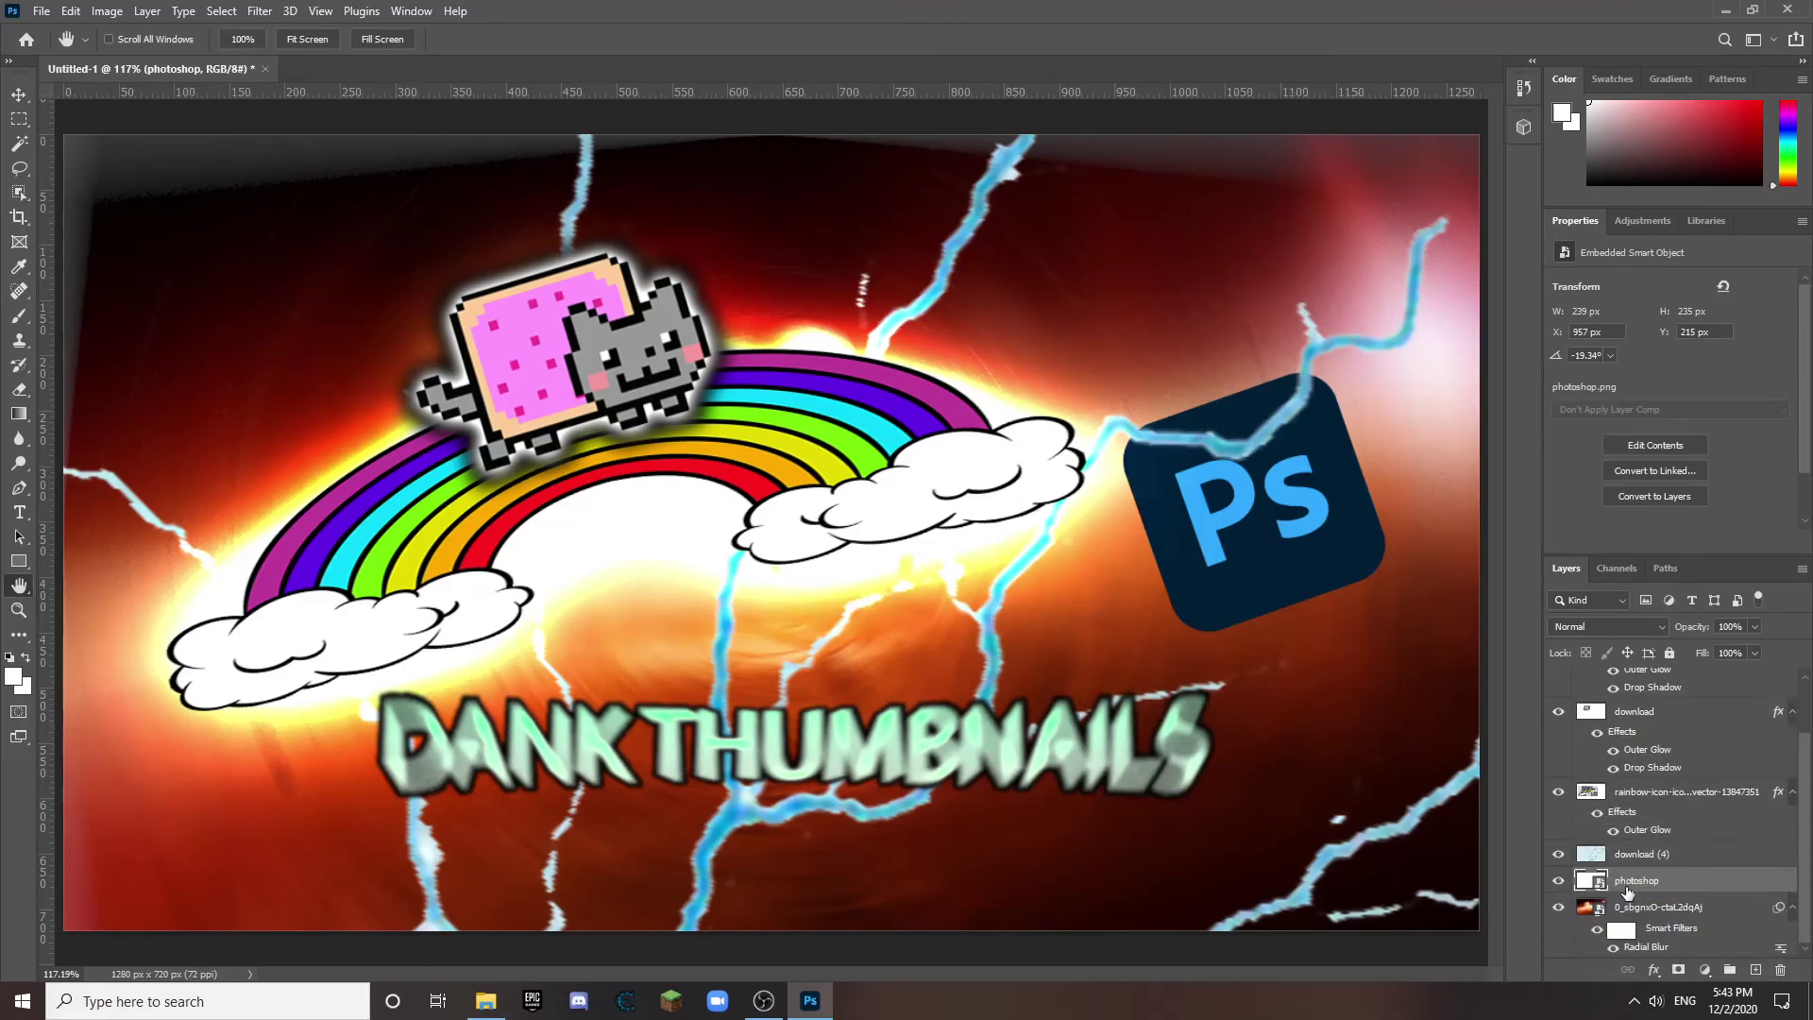
# Step: Apply a Gaussian Blur with a 1.0 pixel radius to the Photoshop logo
pyautogui.click(259, 11)
pyautogui.moveTo(317, 256)
pyautogui.click(546, 324)
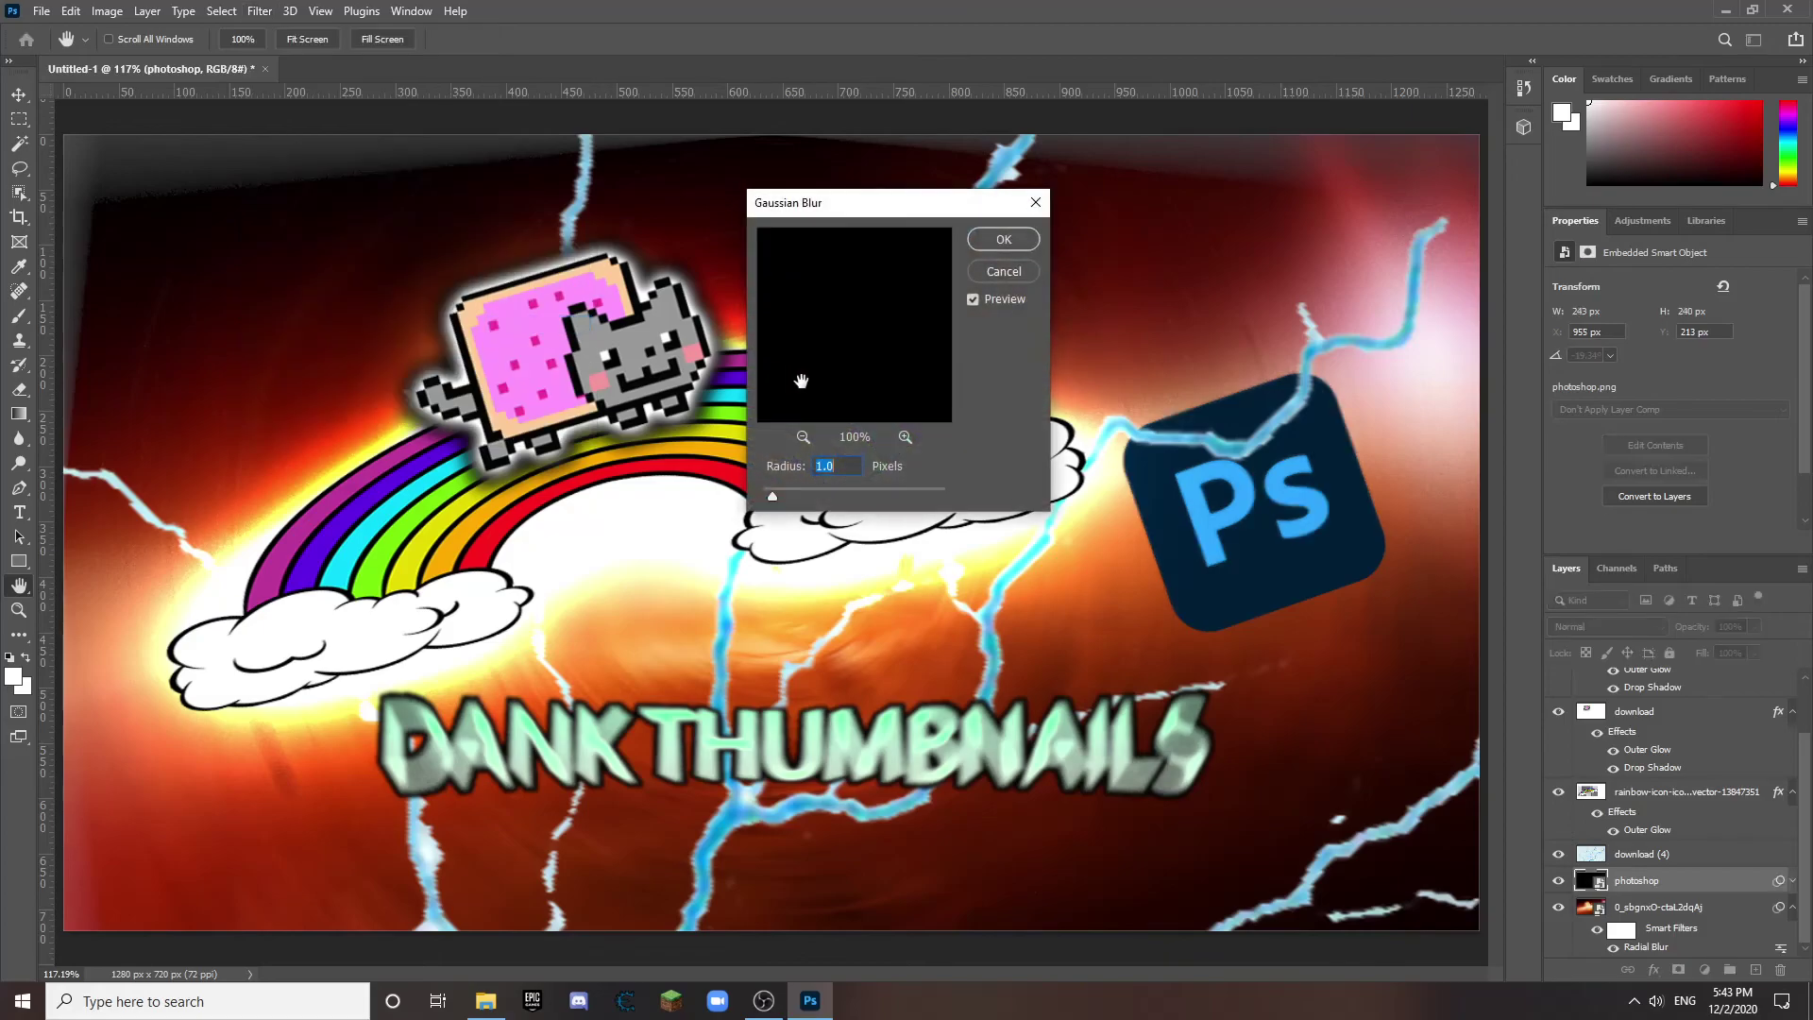
pyautogui.click(1005, 242)
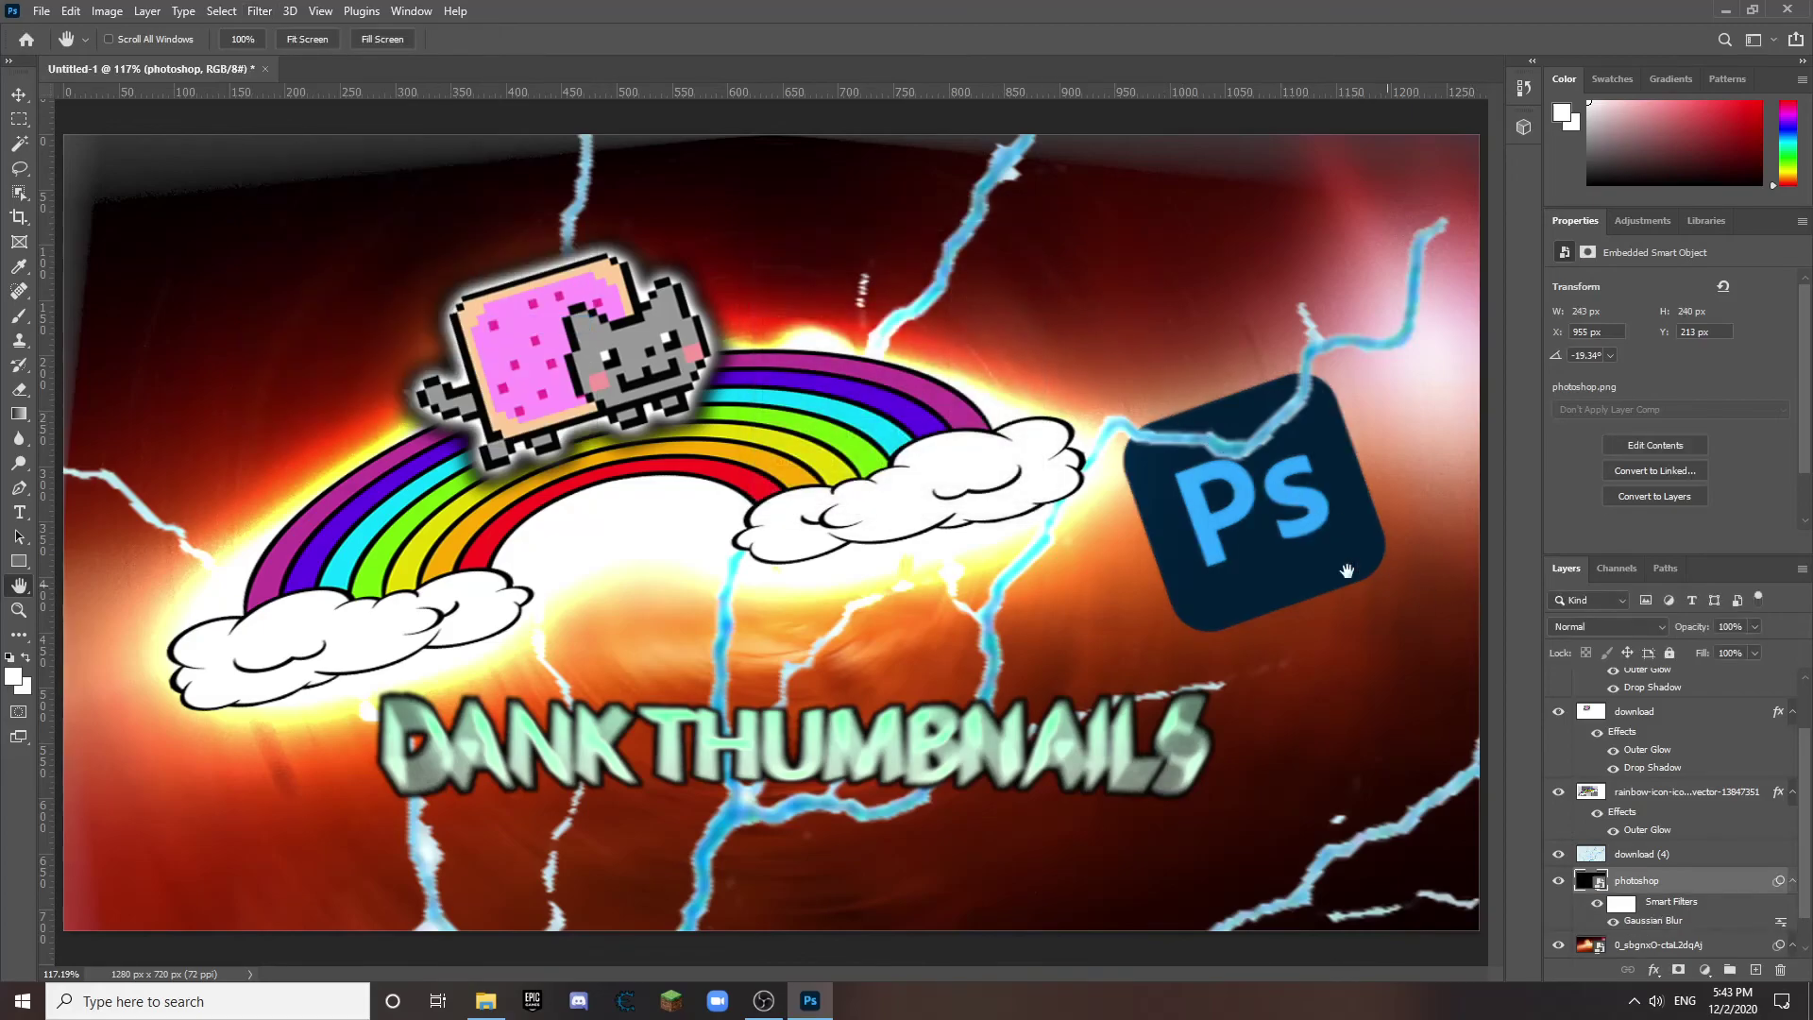
# Step: Try a Radial Blur on the Photoshop logo, then undo it
pyautogui.click(260, 11)
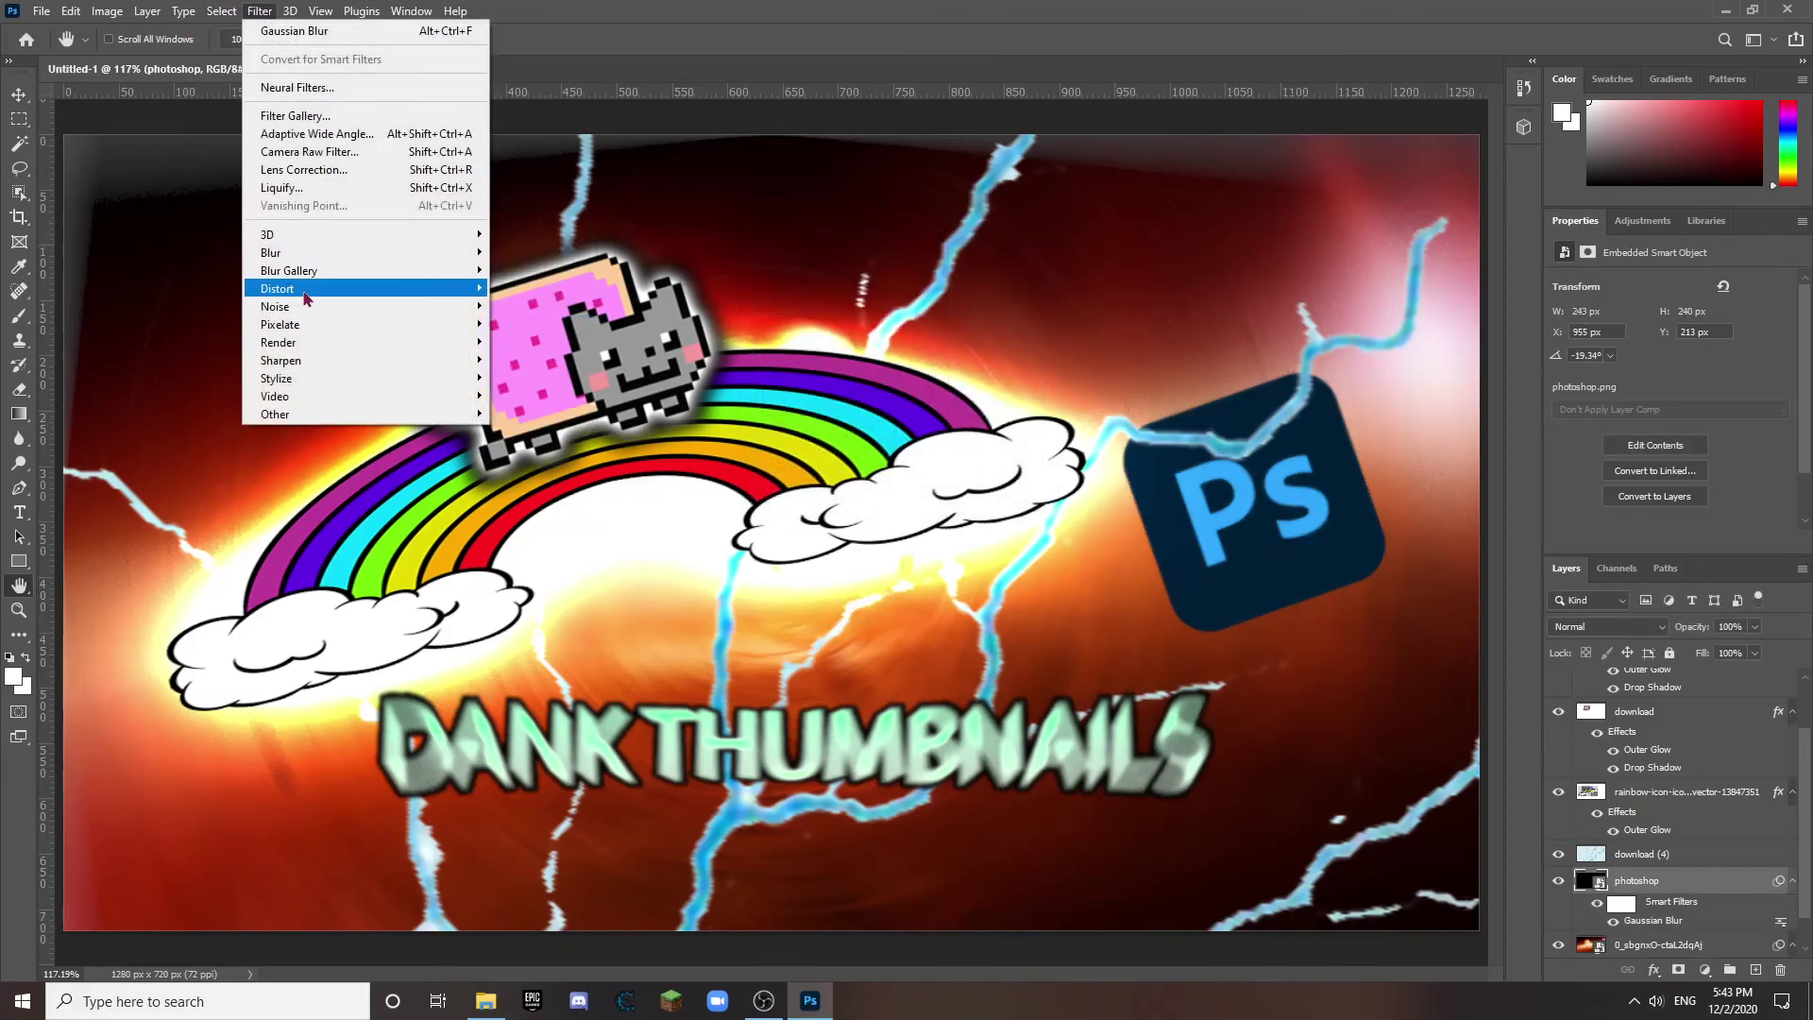
pyautogui.moveTo(311, 255)
pyautogui.click(543, 379)
pyautogui.press('Return')
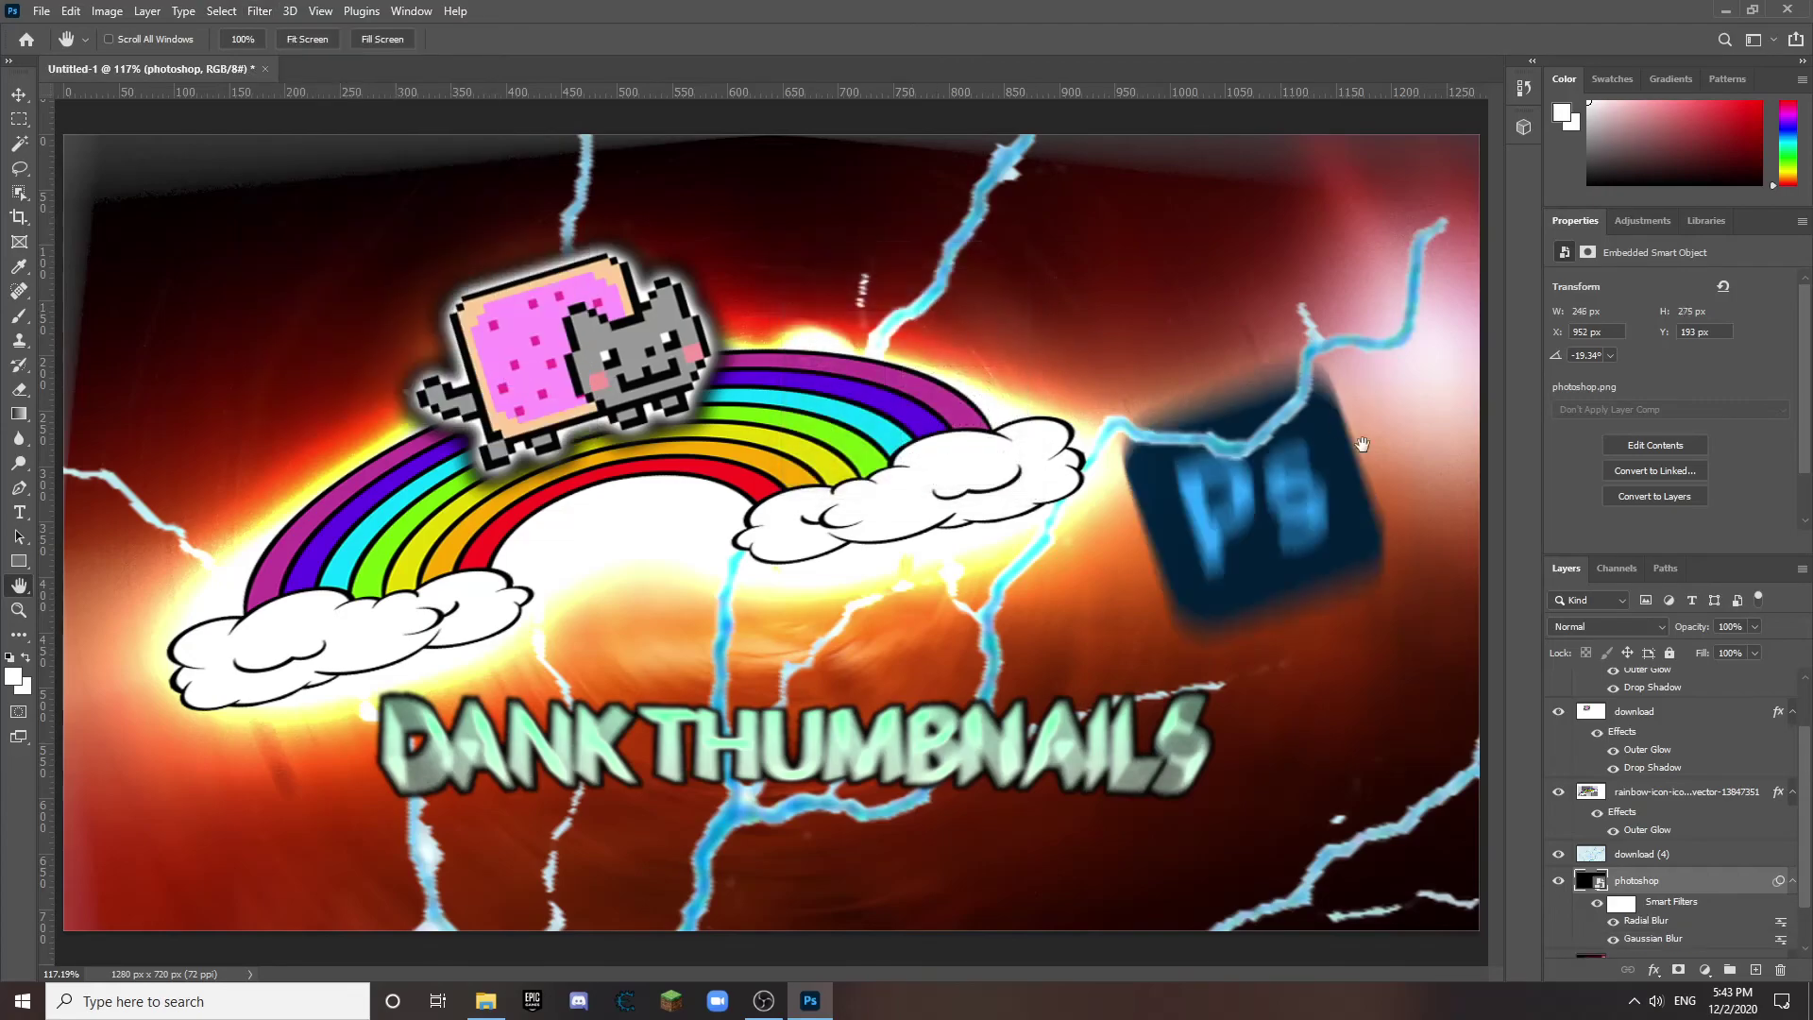
pyautogui.hotkey('ctrl', 'z')
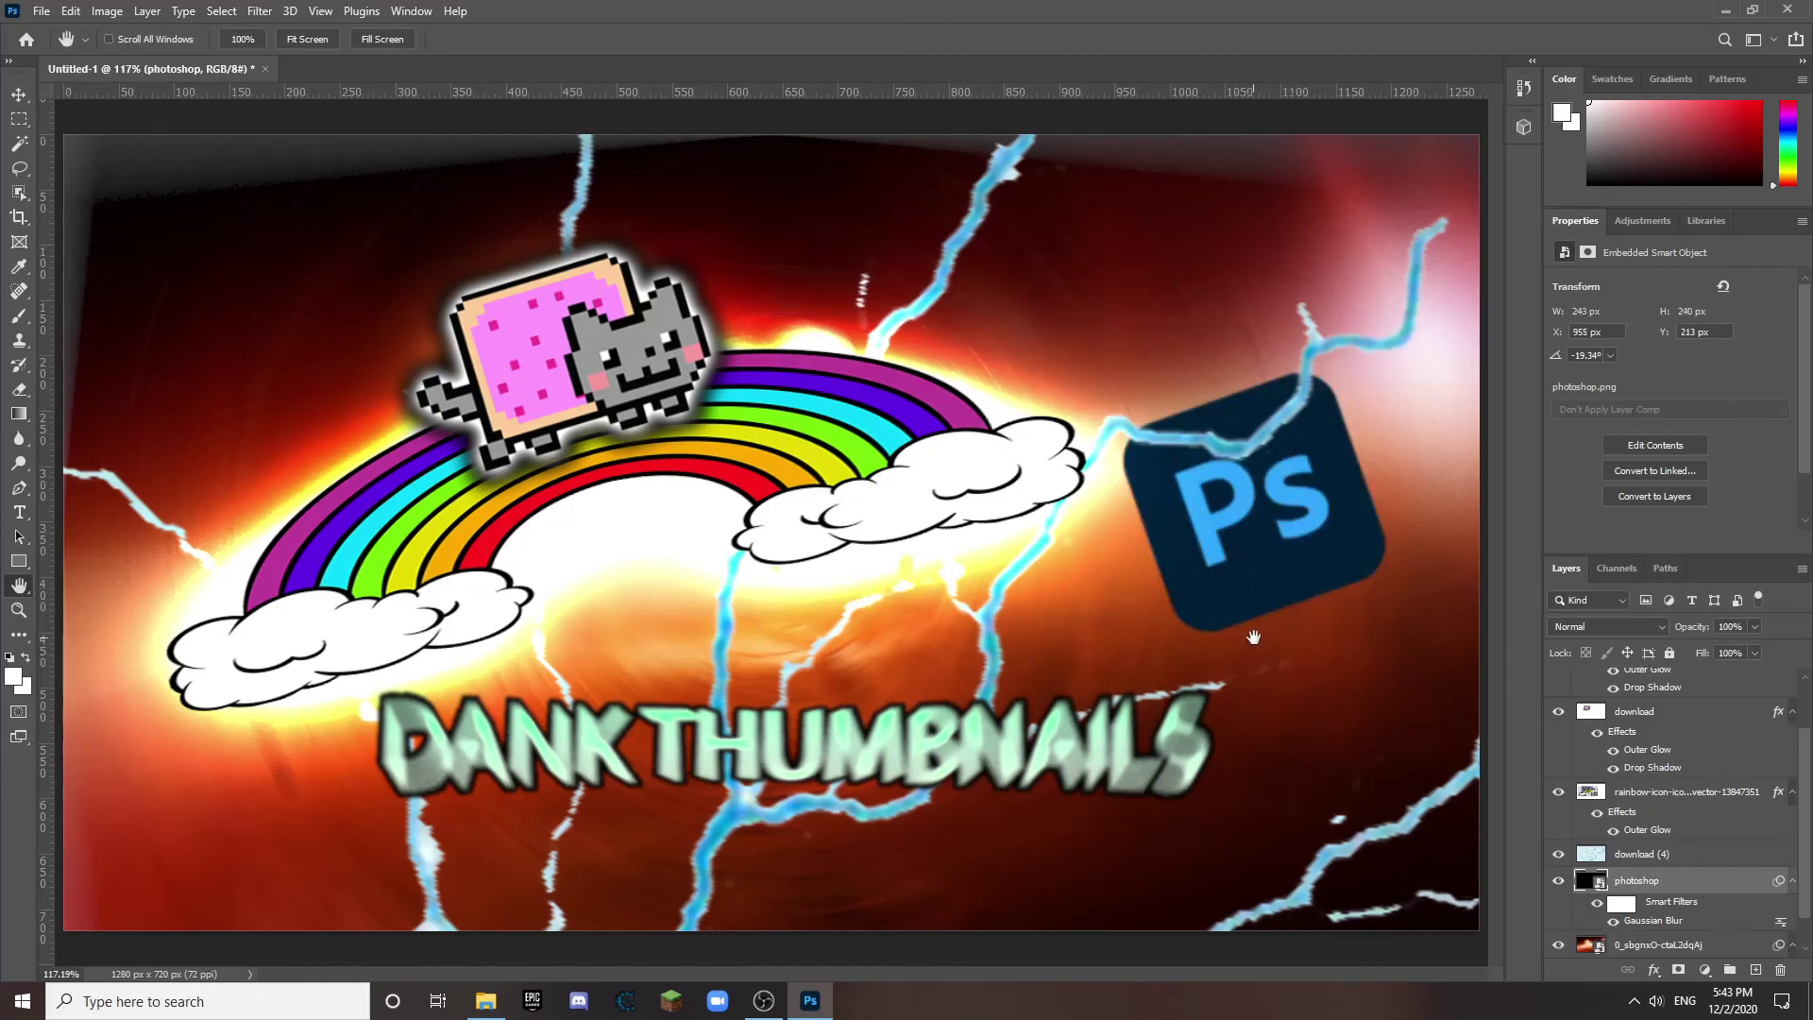
# Step: Apply a weaker Radial Blur to the Photoshop logo with the Spin method and Good quality
pyautogui.click(259, 10)
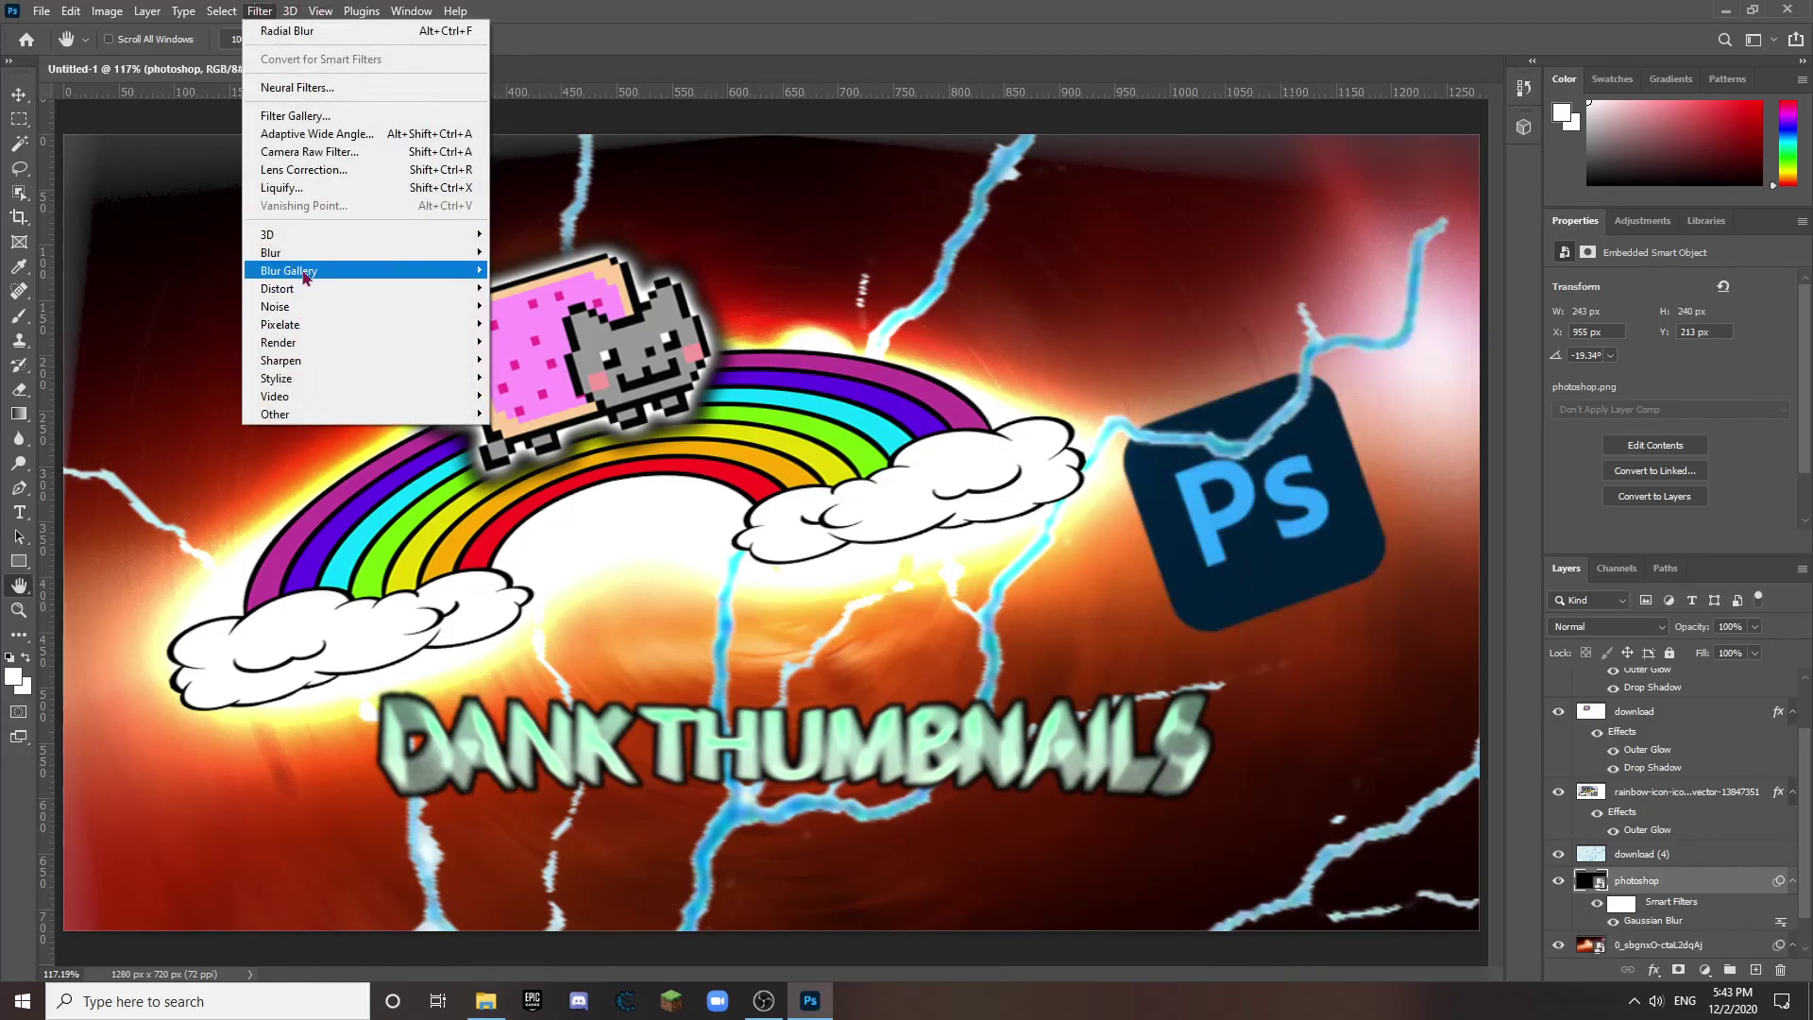
pyautogui.moveTo(419, 270)
pyautogui.click(534, 377)
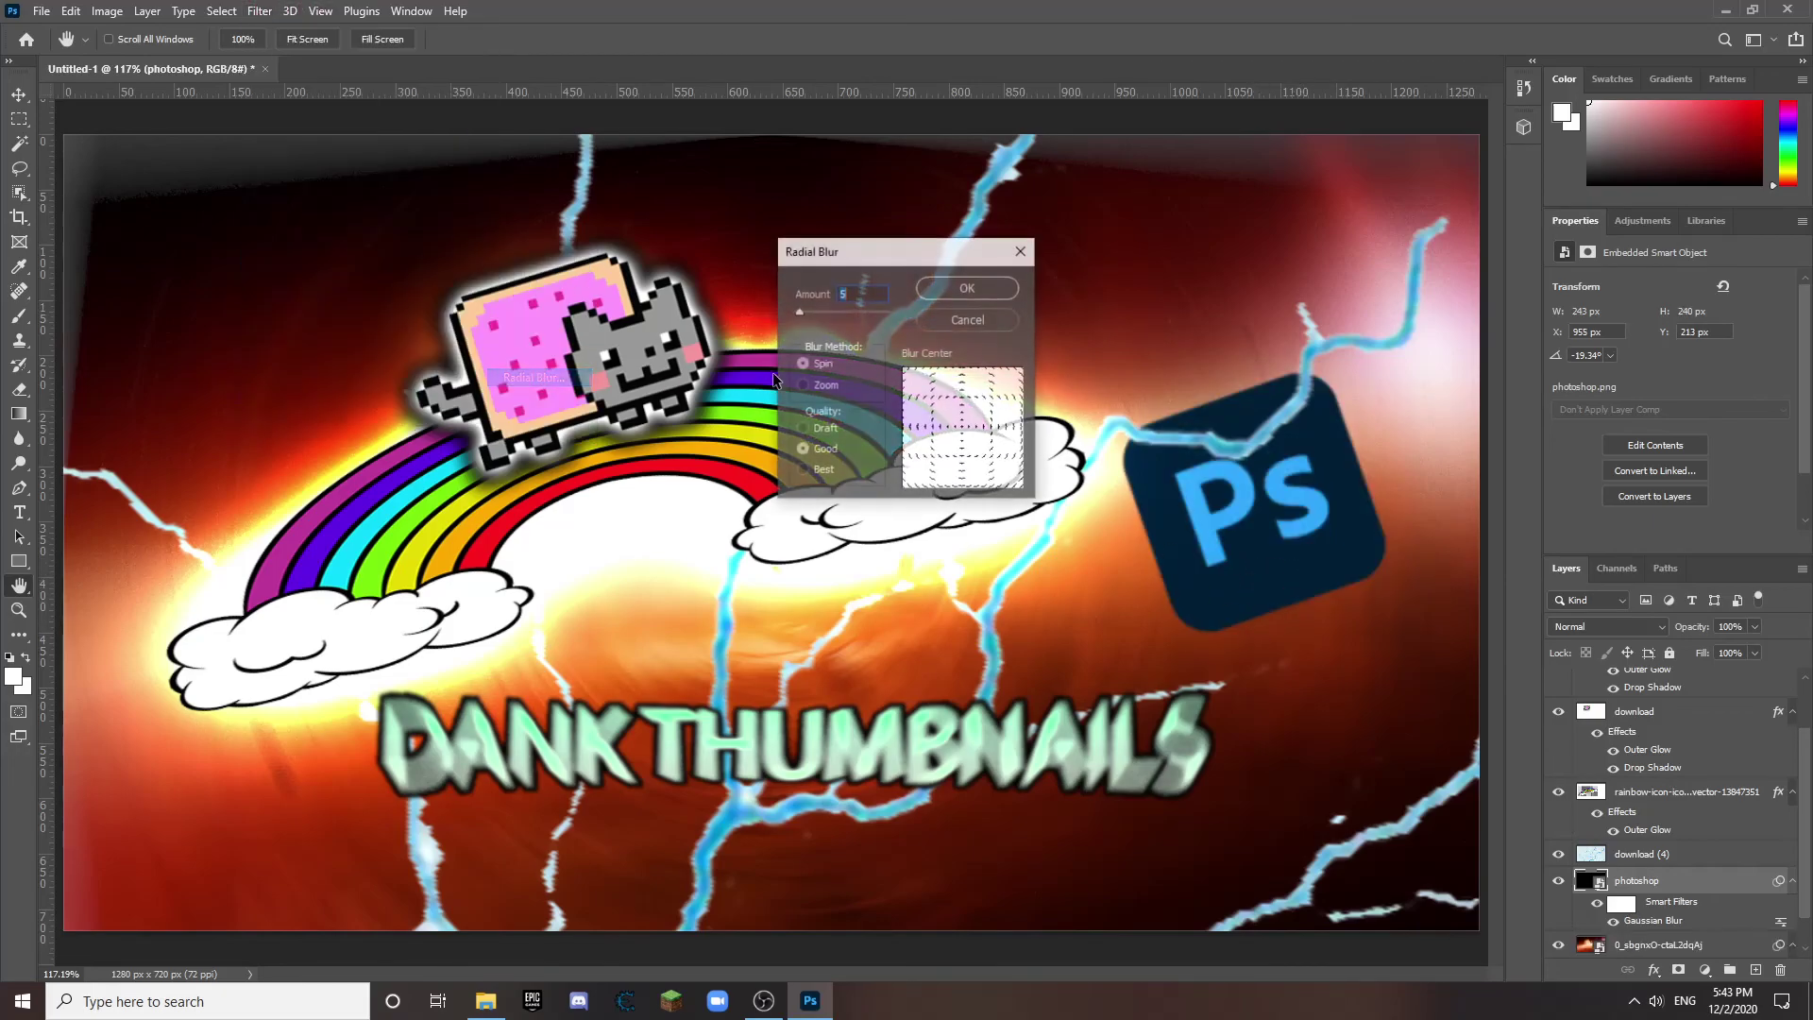
pyautogui.press('Return')
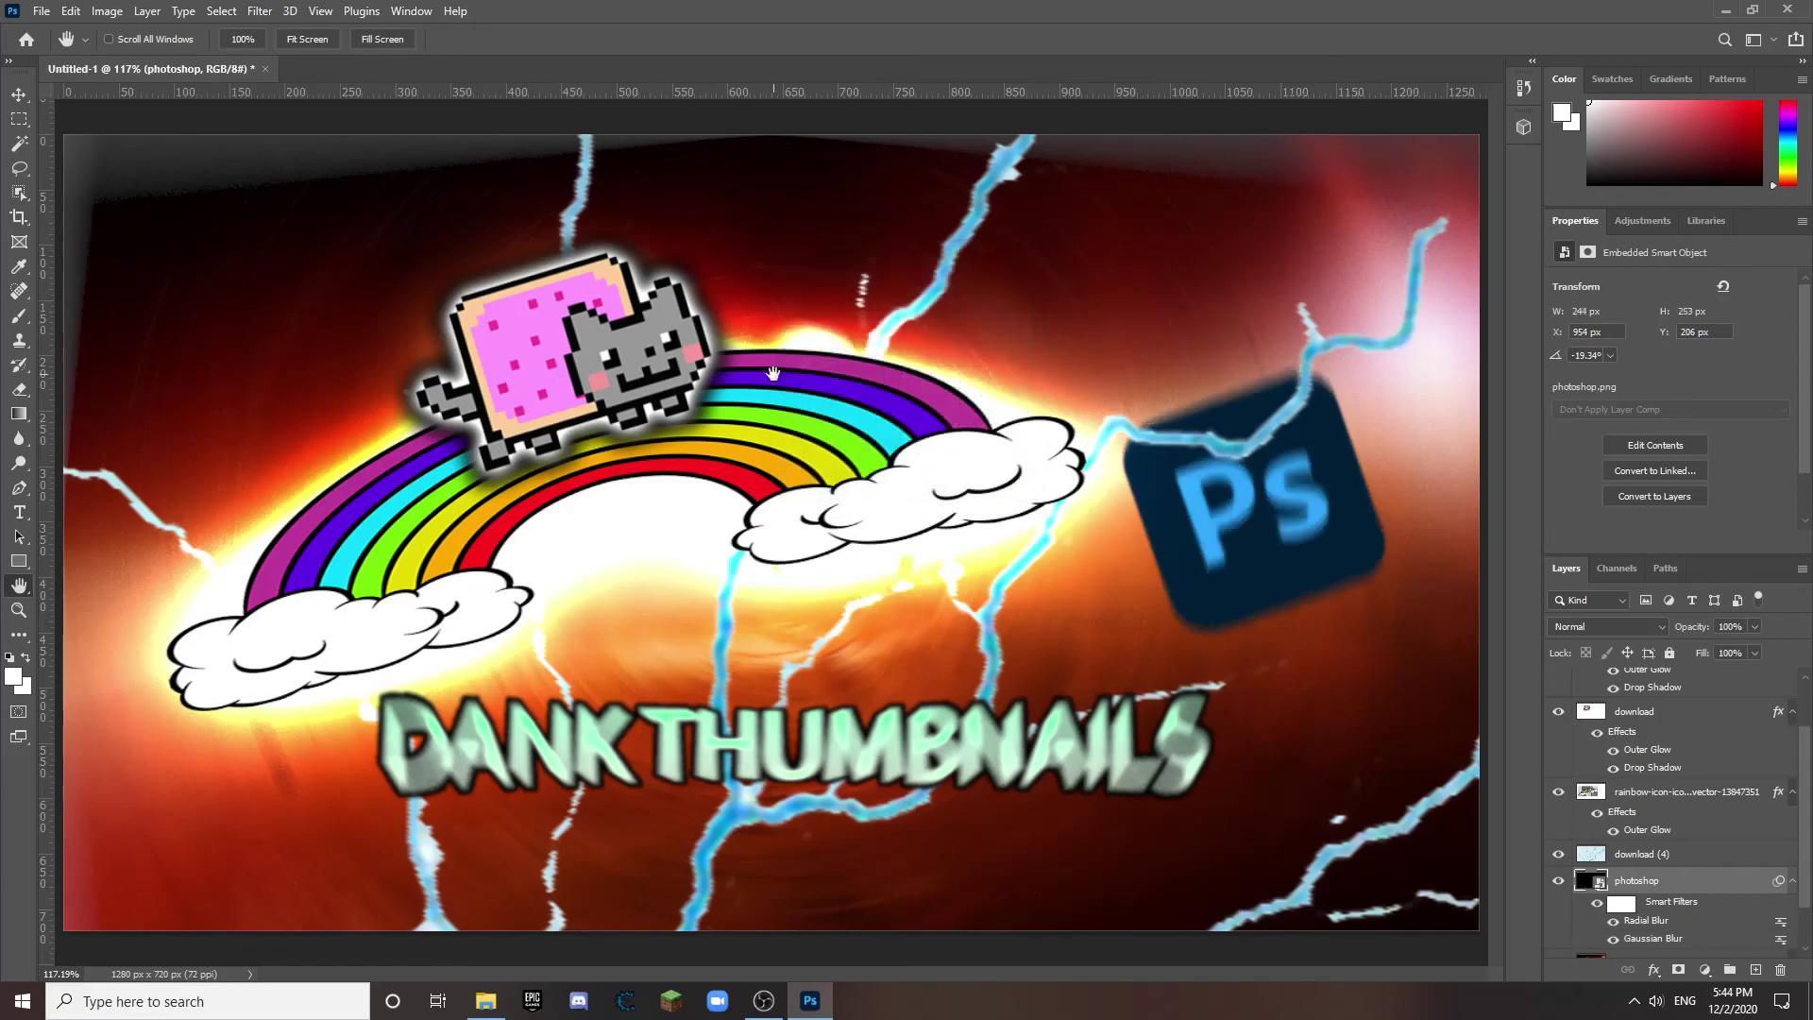